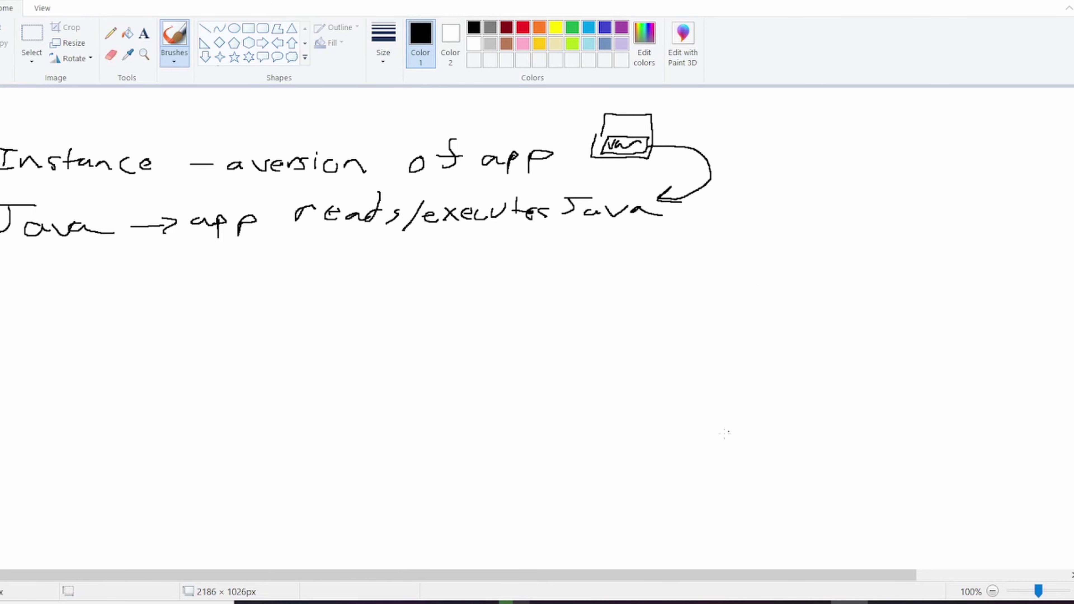
Step: Search 'java' in a new Chrome window and open the official Java | Oracle site
{"action": "left_click", "coordinate": [477, 603]}
{"action": "key", "text": "ctrl+t"}
{"action": "key", "text": "ctrl+n"}
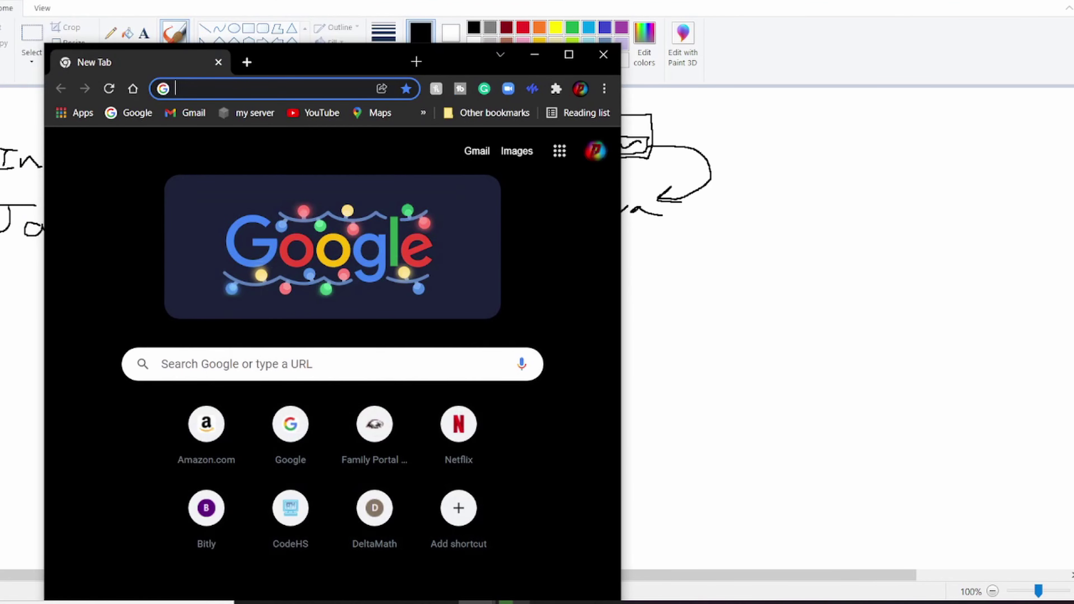
{"action": "type", "text": "java"}
{"action": "key", "text": "Return"}
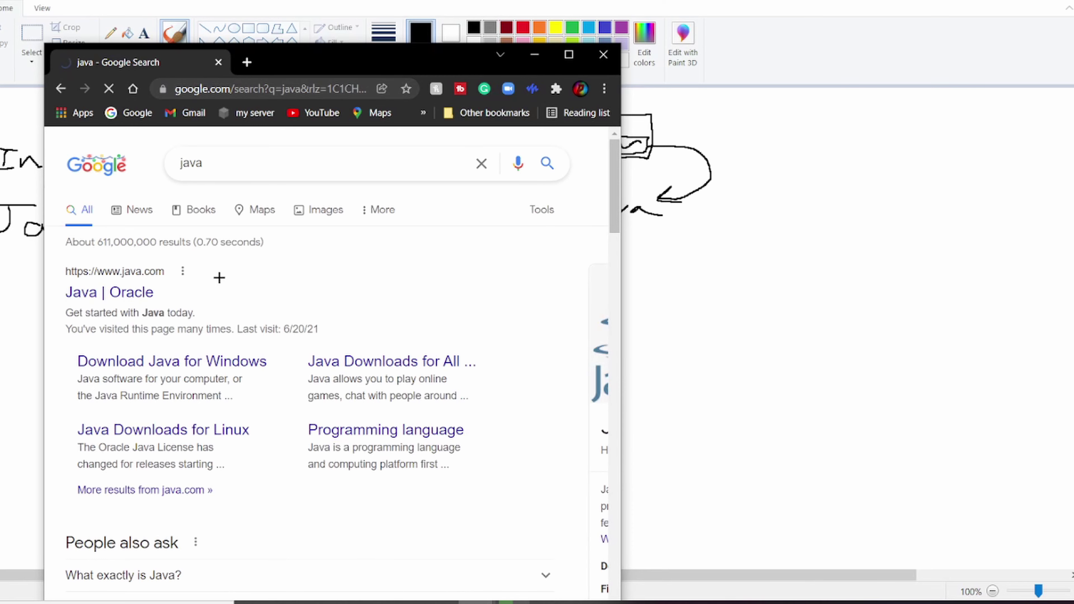
{"action": "left_click", "coordinate": [180, 288]}
Step: Widen Chrome, open the 64-bit Java 8 Update 311 Windows download page, then minimize Chrome
{"action": "left_click_drag", "start_coordinate": [358, 52], "coordinate": [355, 8]}
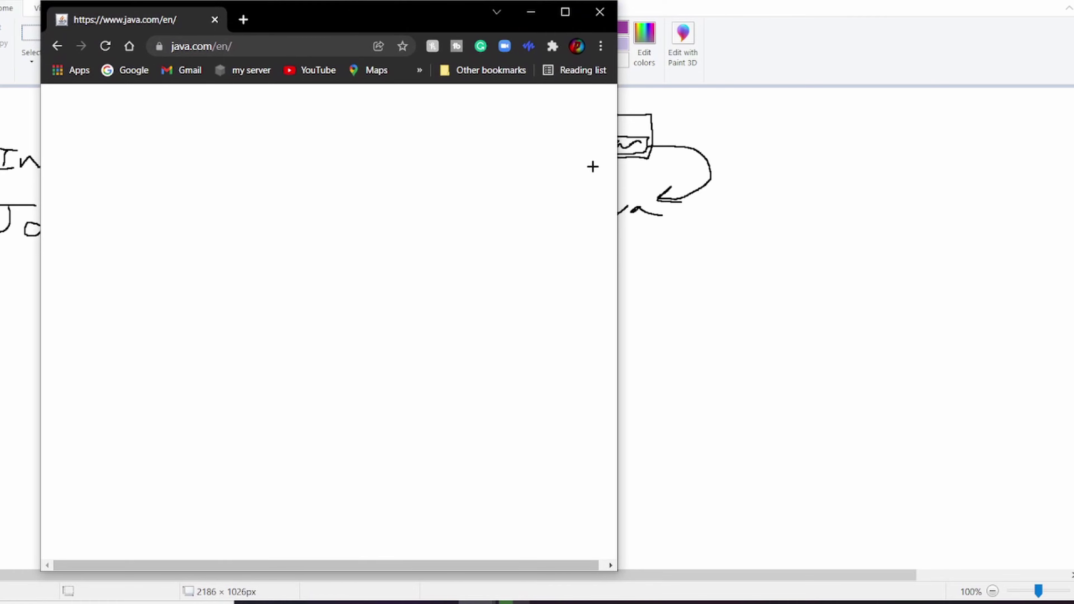
{"action": "left_click_drag", "start_coordinate": [618, 165], "coordinate": [928, 164]}
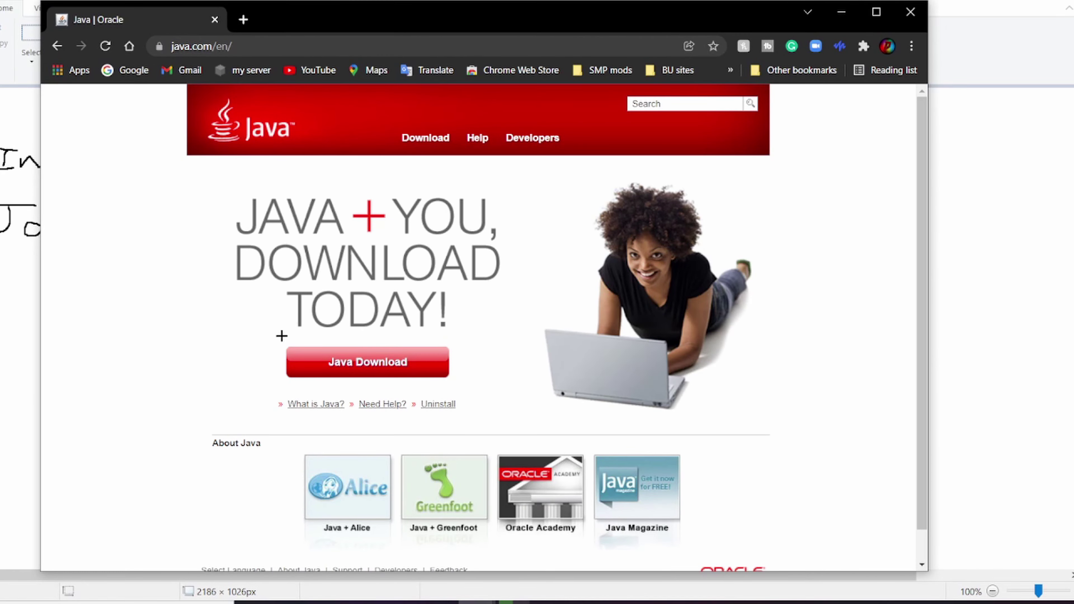
{"action": "left_click", "coordinate": [396, 368]}
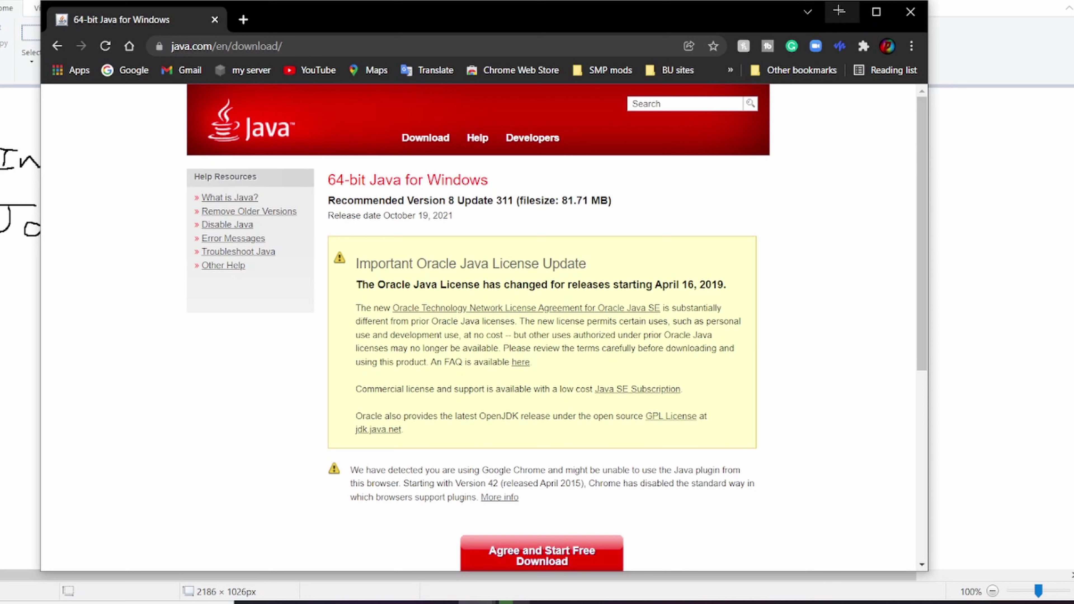
{"action": "left_click_drag", "start_coordinate": [364, 200], "coordinate": [453, 215]}
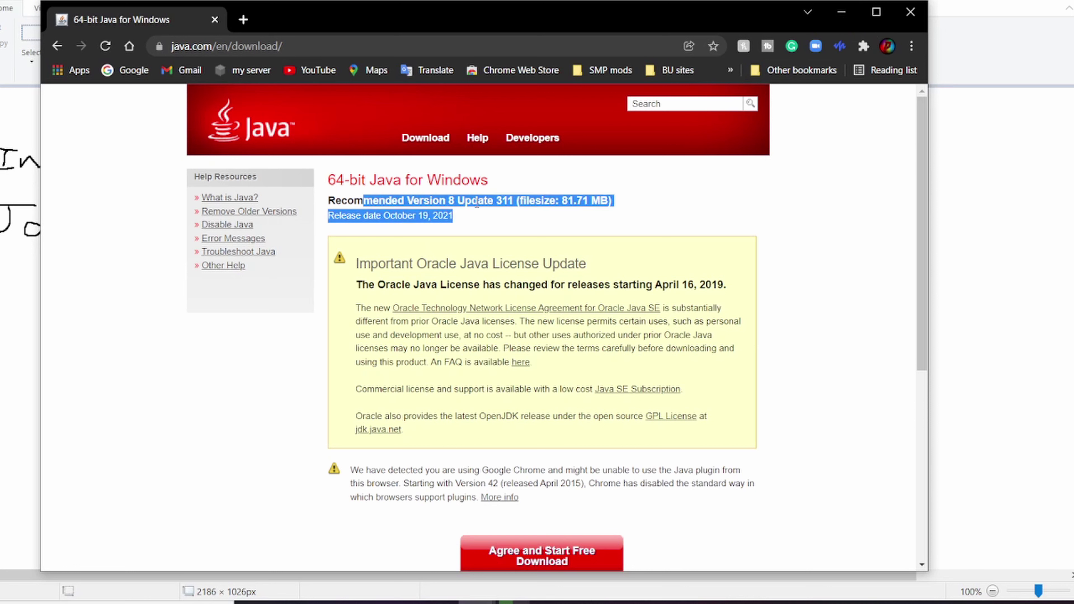
{"action": "left_click", "coordinate": [529, 202]}
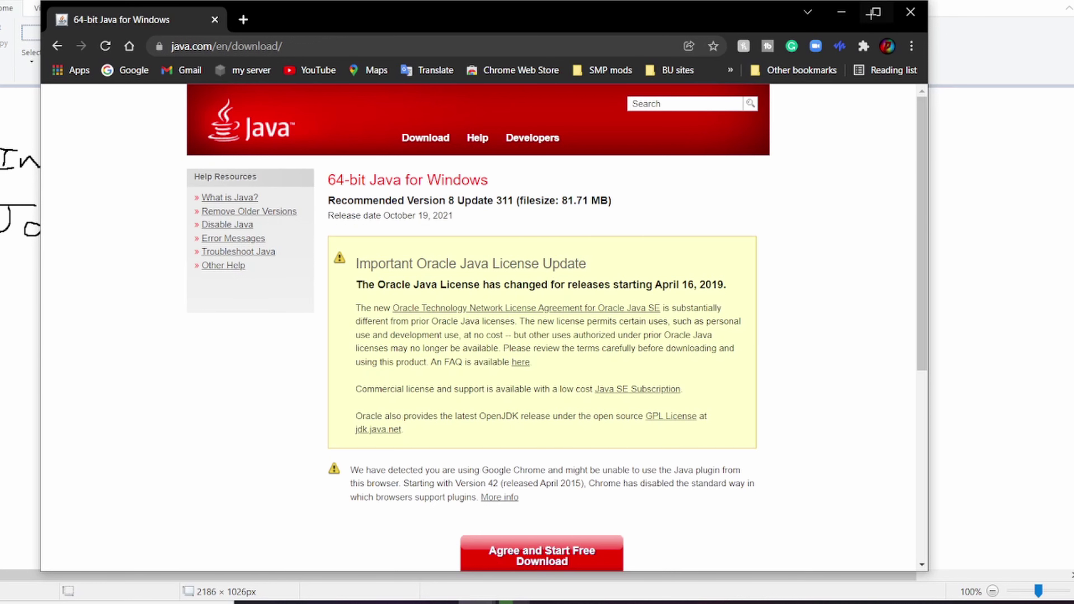
{"action": "left_click", "coordinate": [843, 10]}
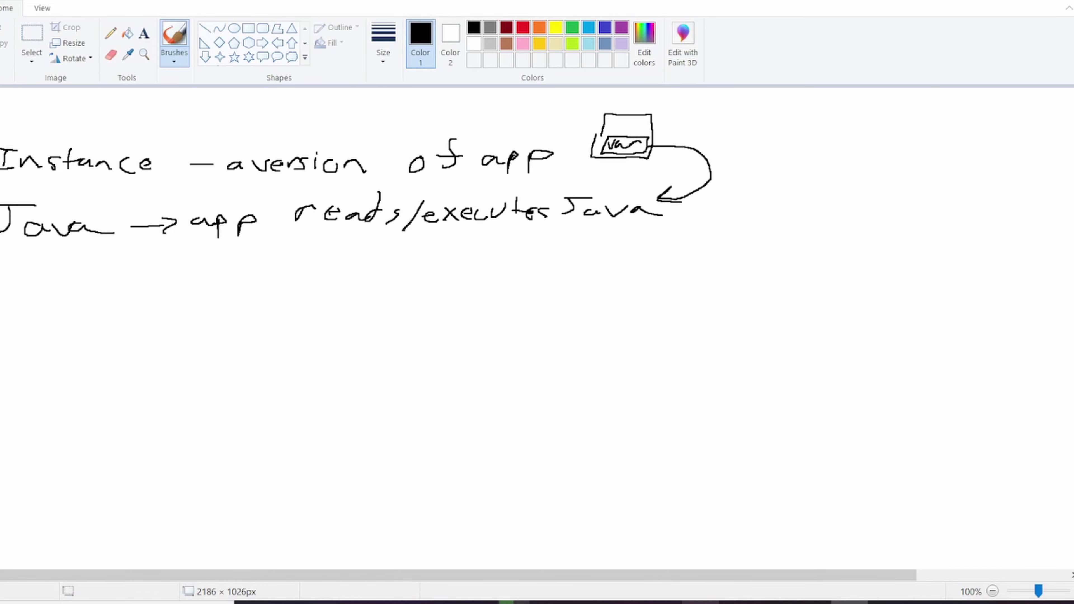
Step: Show MultiMC's instance list with the Fabric 1.18.1 instance, then search 'mine' in Start
{"action": "mouse_move", "coordinate": [701, 603]}
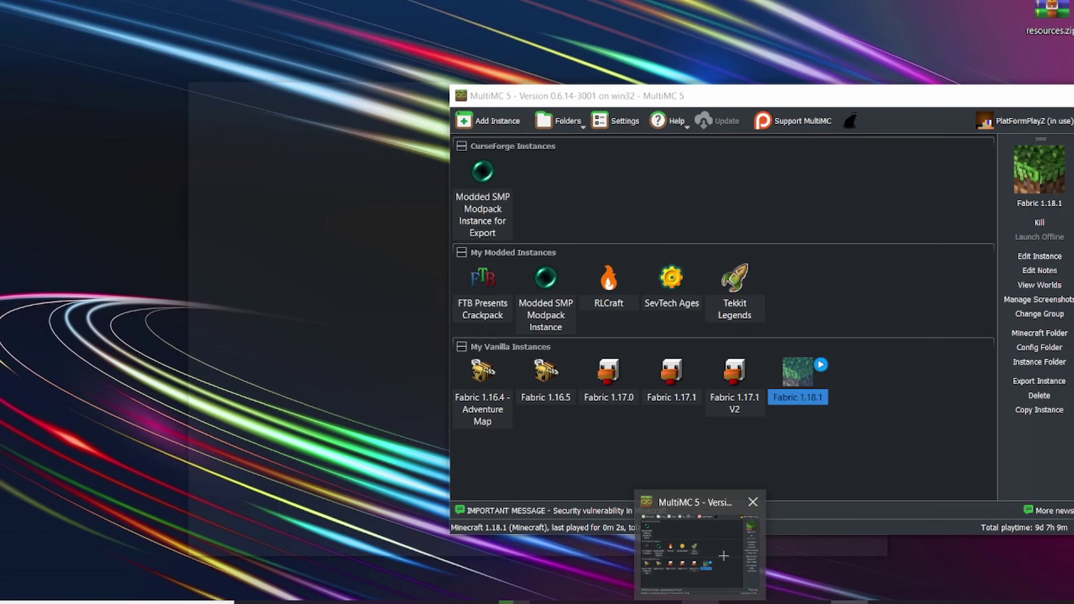
{"action": "left_click", "coordinate": [720, 554]}
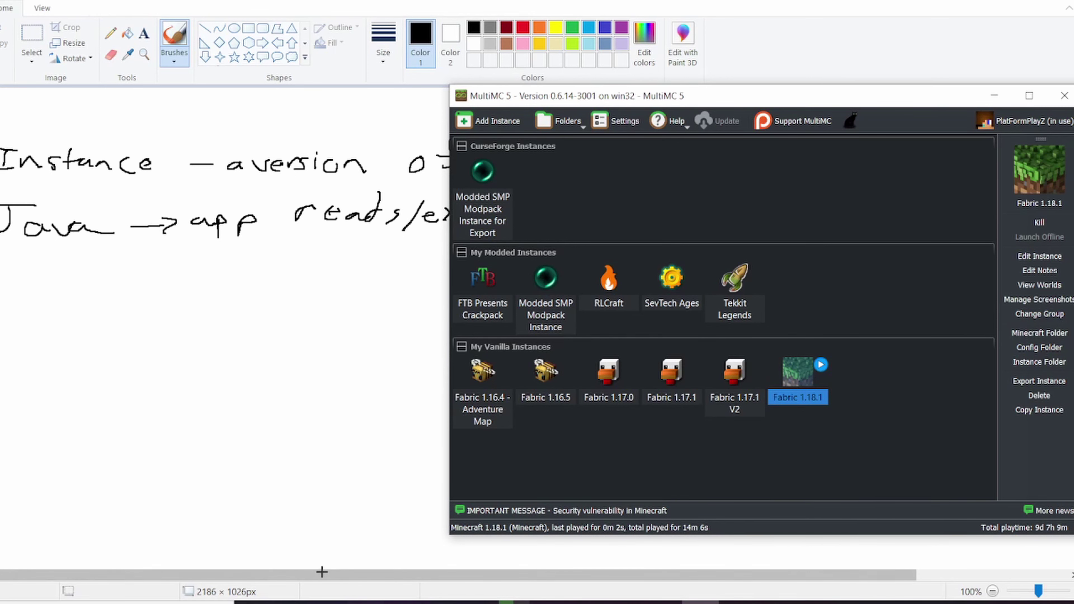
{"action": "key", "text": "super"}
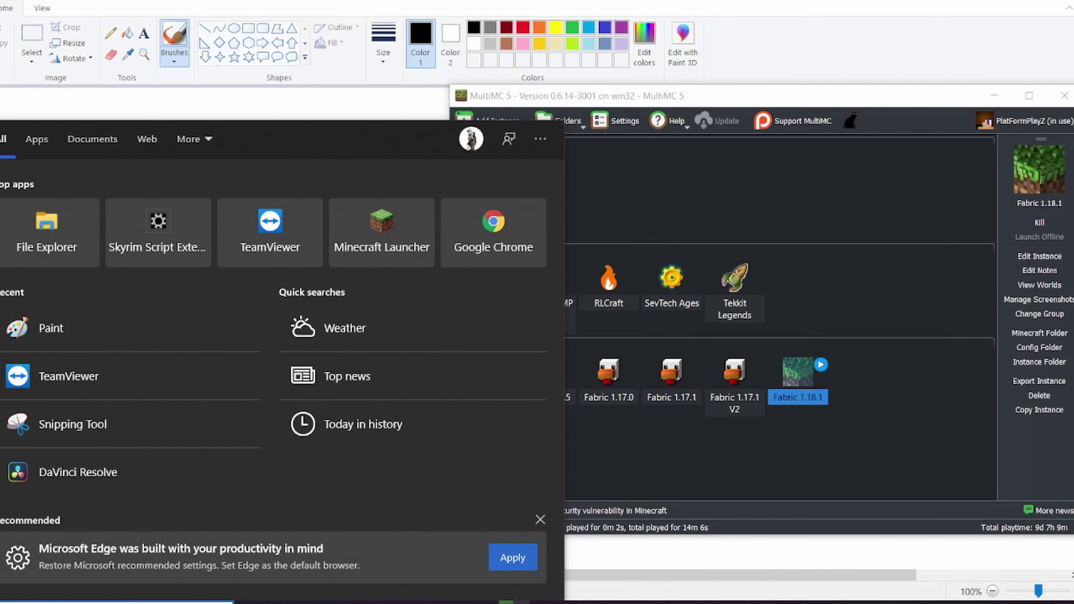
{"action": "type", "text": "mine"}
Step: Dismiss the search and underline the word Java in the Paint notes
{"action": "key", "text": "Escape"}
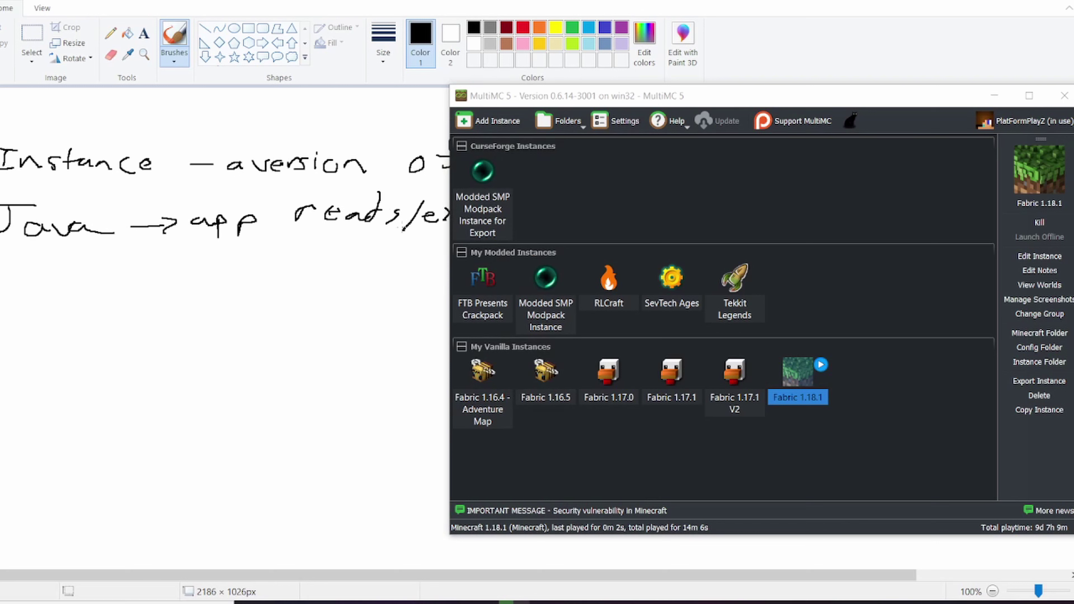
{"action": "left_click", "coordinate": [12, 259]}
{"action": "left_click_drag", "start_coordinate": [1, 254], "coordinate": [104, 257]}
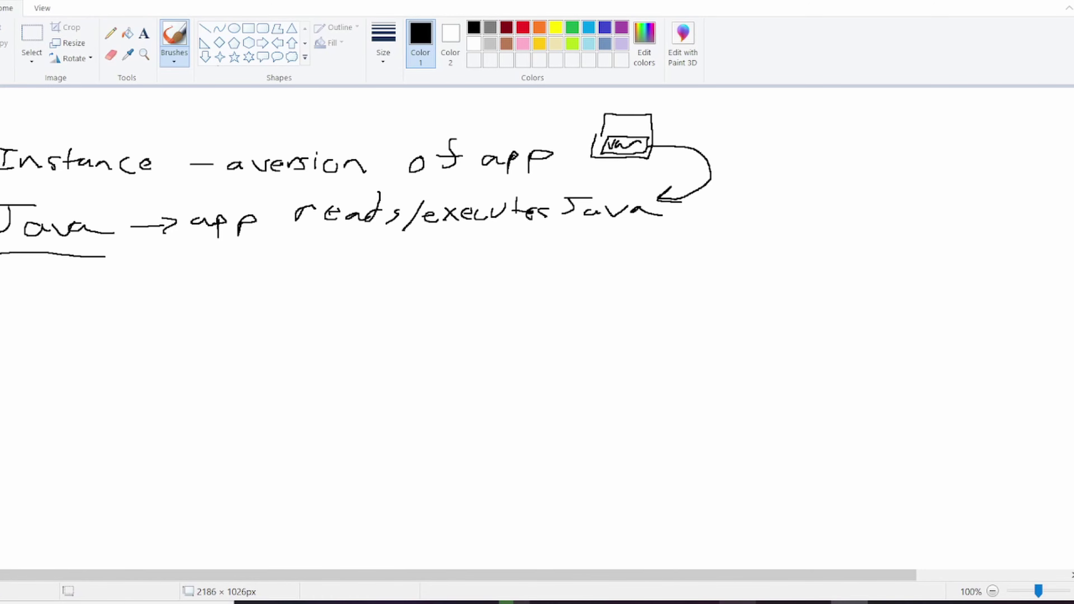
Step: Close the running Minecraft 1.18.1 game, open Minecraft Launcher to its login screen, then minimize it
{"action": "mouse_move", "coordinate": [735, 602]}
{"action": "left_click", "coordinate": [809, 499]}
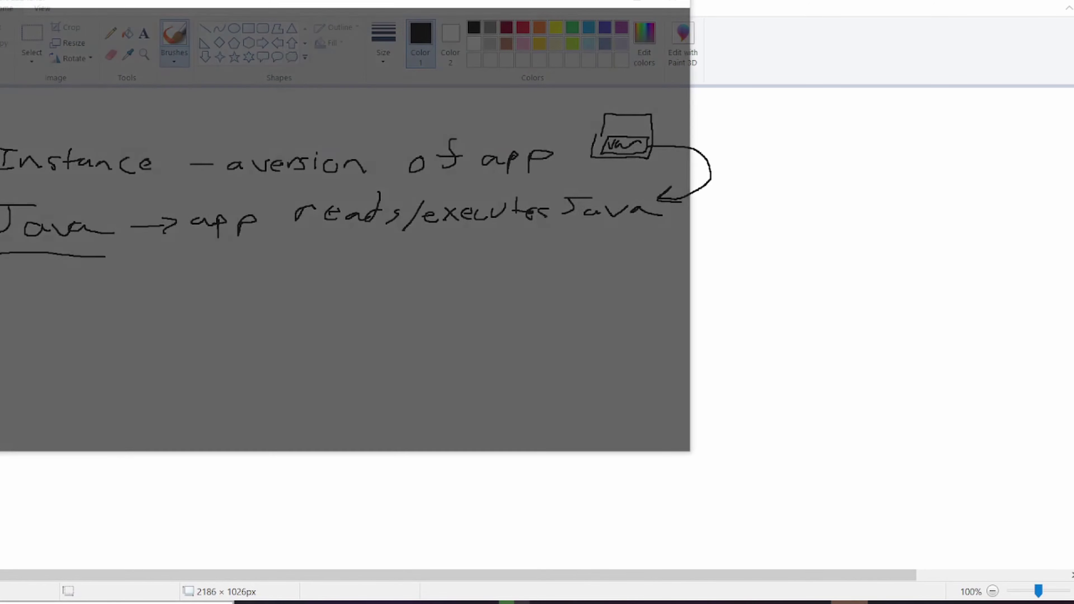
{"action": "left_click", "coordinate": [187, 603]}
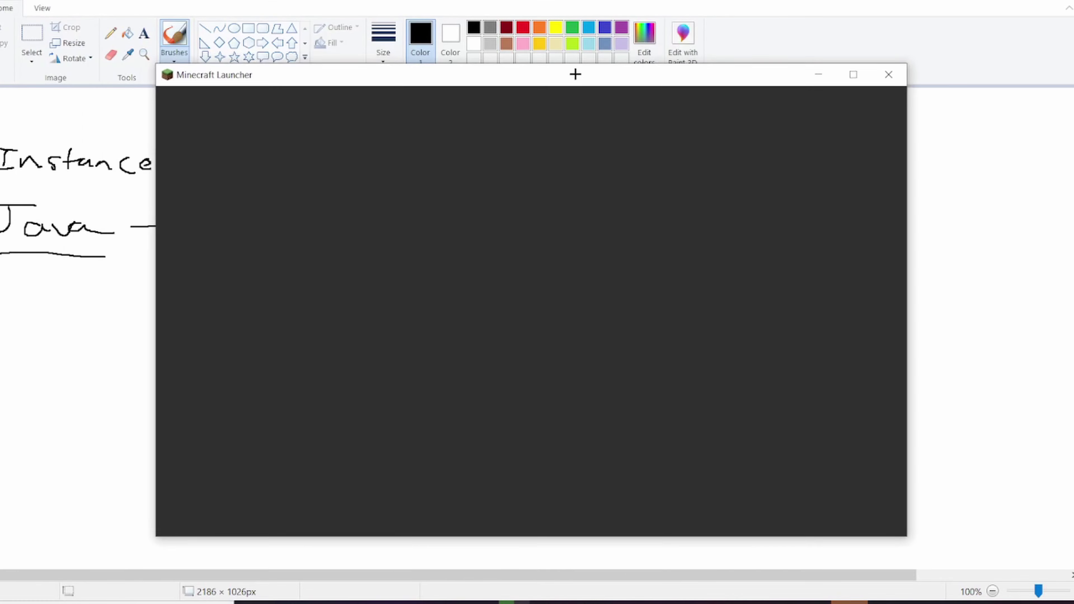
{"action": "left_click_drag", "start_coordinate": [576, 72], "coordinate": [679, 41]}
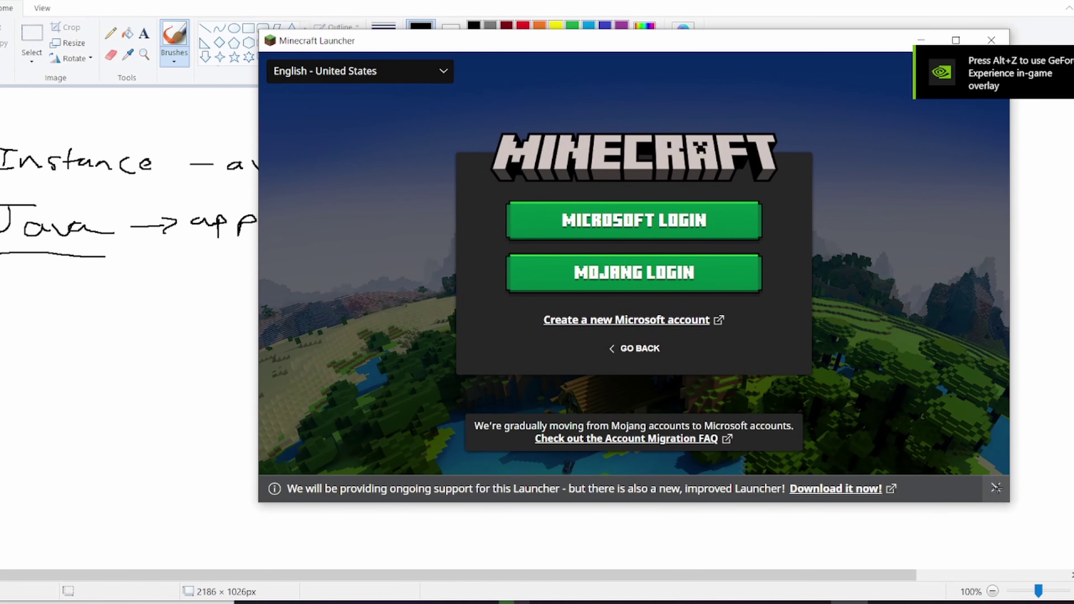
{"action": "left_click", "coordinate": [996, 490]}
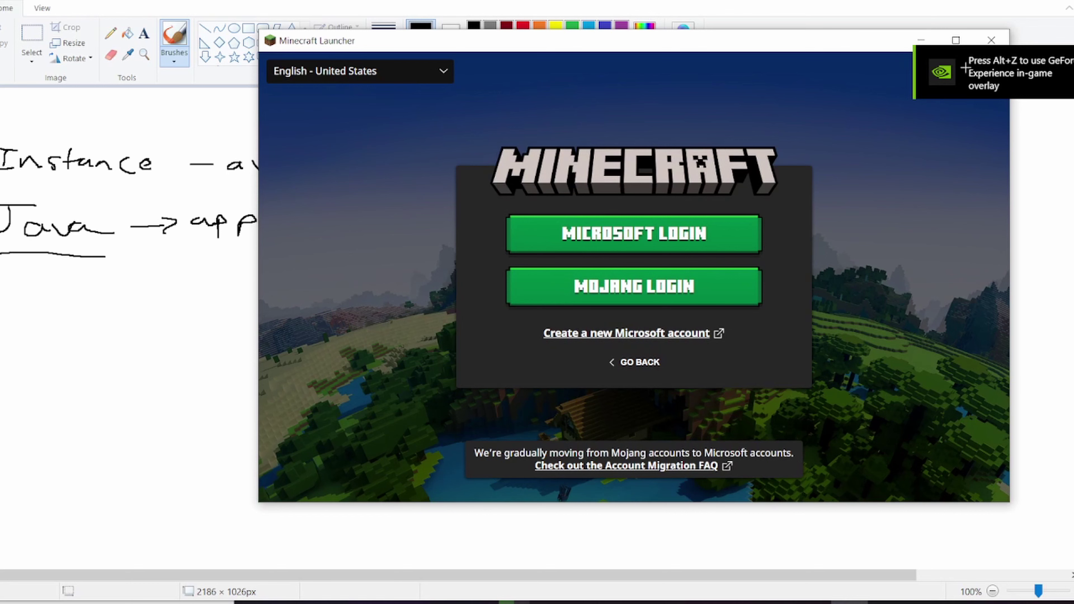
{"action": "left_click", "coordinate": [921, 43]}
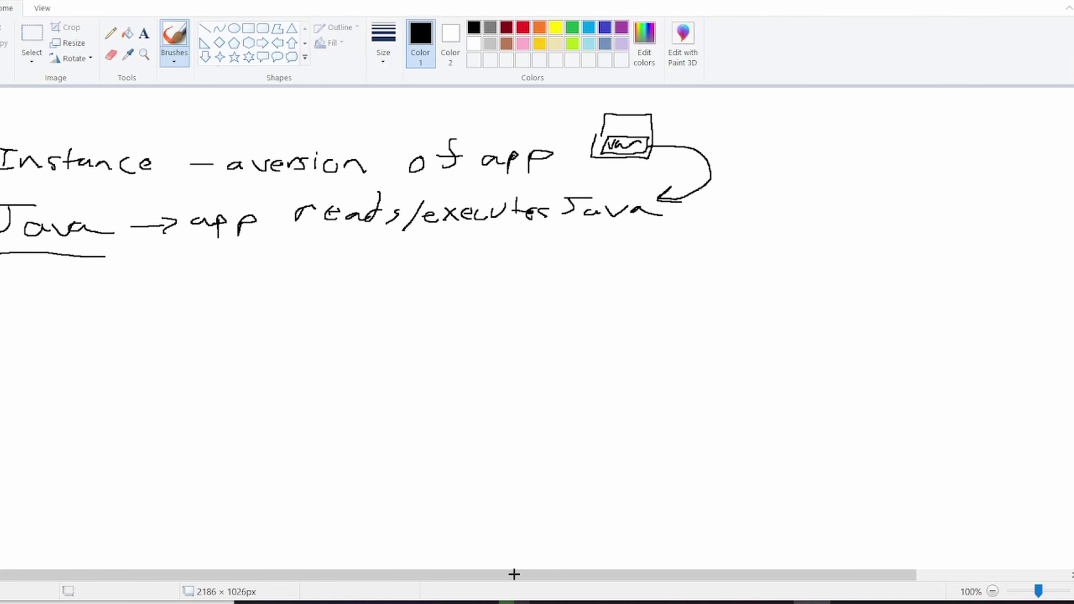
Step: Open File Explorer and go to the Blade 15 SSD (C:) drive via This PC
{"action": "left_click", "coordinate": [588, 603]}
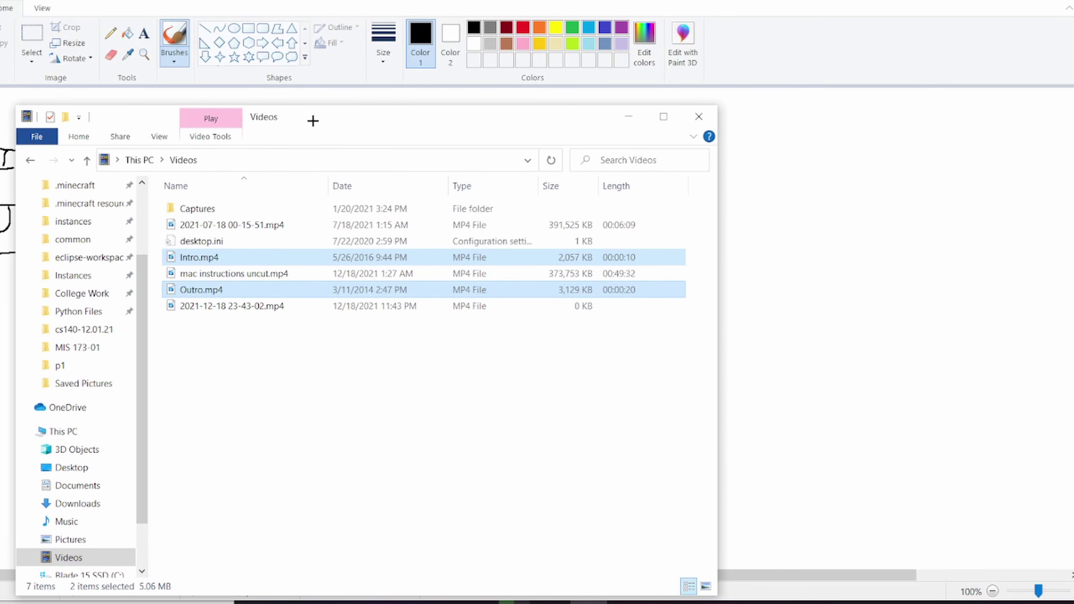
{"action": "left_click_drag", "start_coordinate": [313, 122], "coordinate": [486, 119]}
{"action": "left_click", "coordinate": [411, 360]}
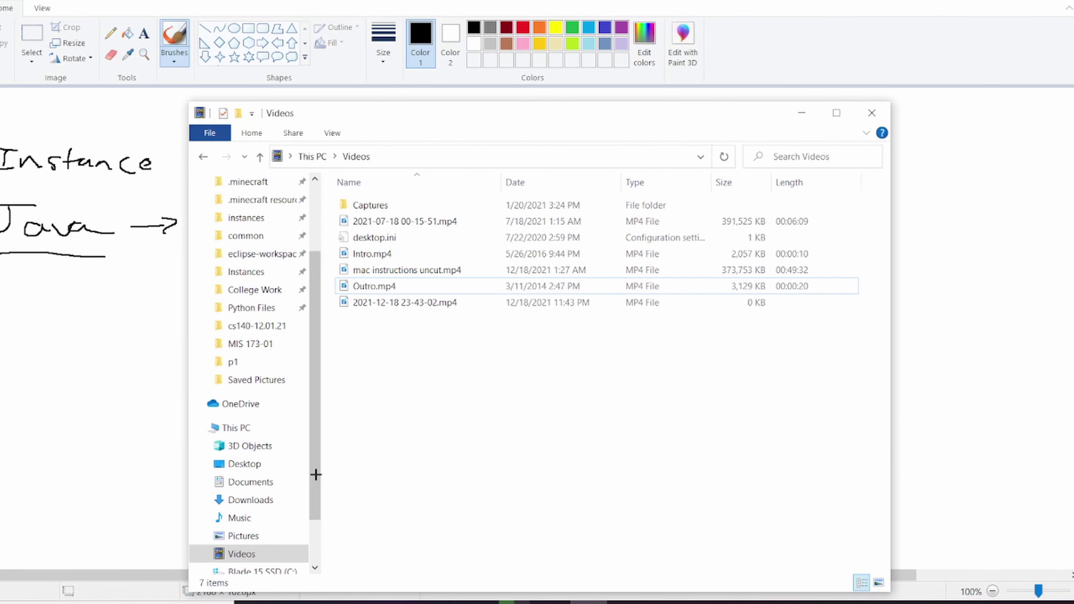
{"action": "left_click", "coordinate": [211, 426]}
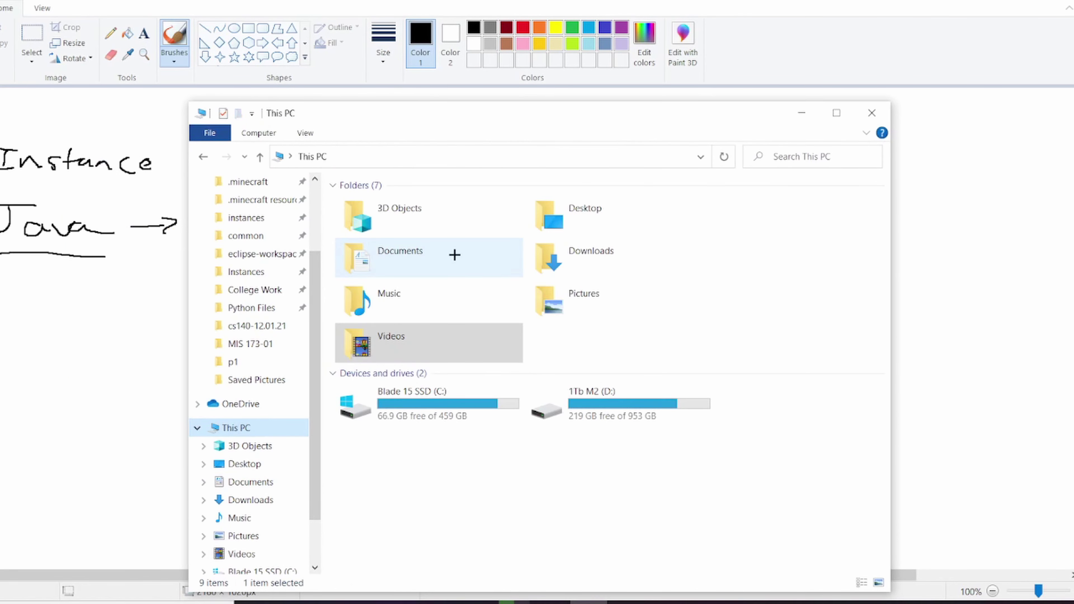
{"action": "double_click", "coordinate": [442, 411]}
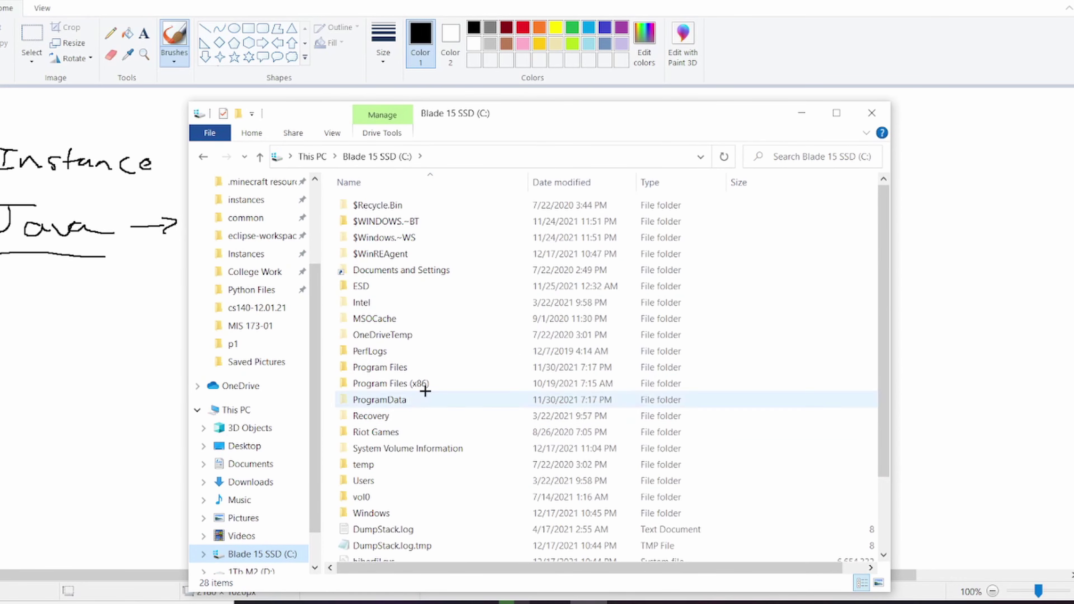
{"action": "scroll", "coordinate": [254, 432], "scroll_direction": "down", "scroll_amount": 1}
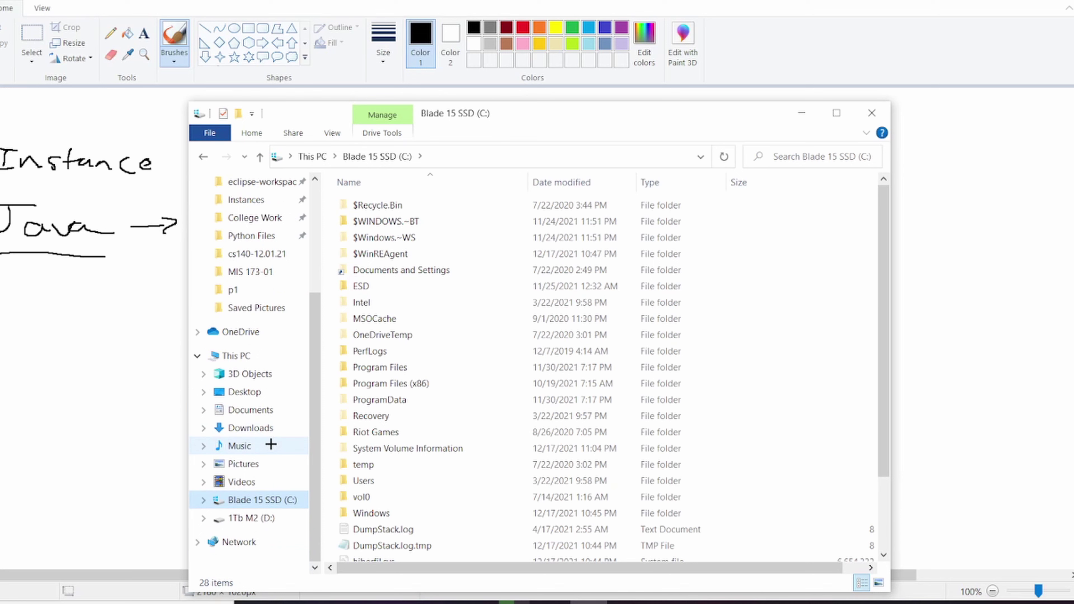
{"action": "left_click", "coordinate": [241, 354]}
{"action": "double_click", "coordinate": [467, 419]}
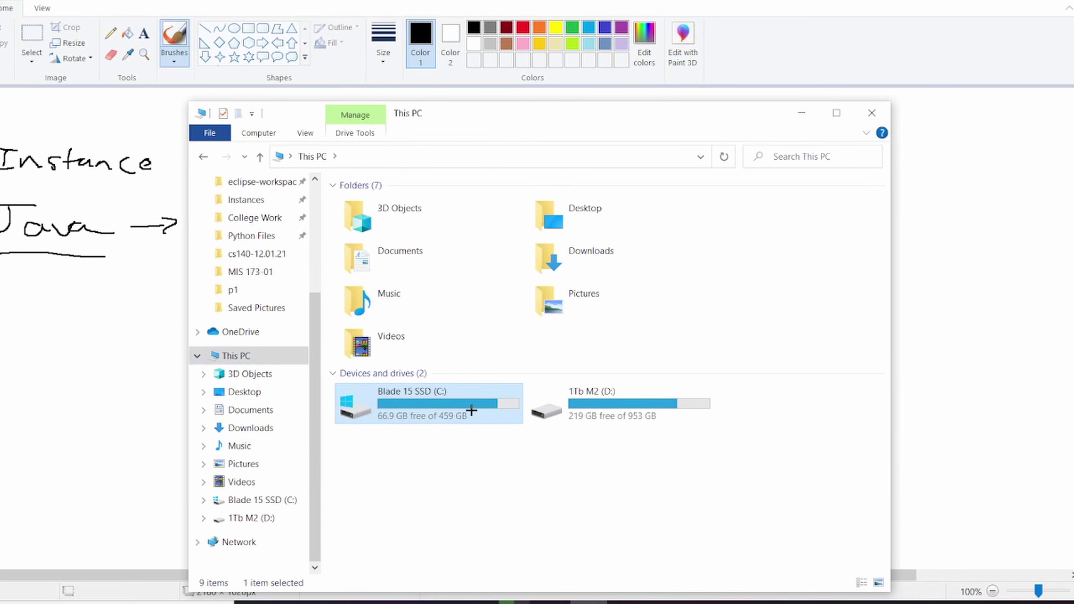
Step: Open Program Files (x86) > Minecraft Launcher > runtime and select the jre-legacy folder
{"action": "double_click", "coordinate": [459, 383]}
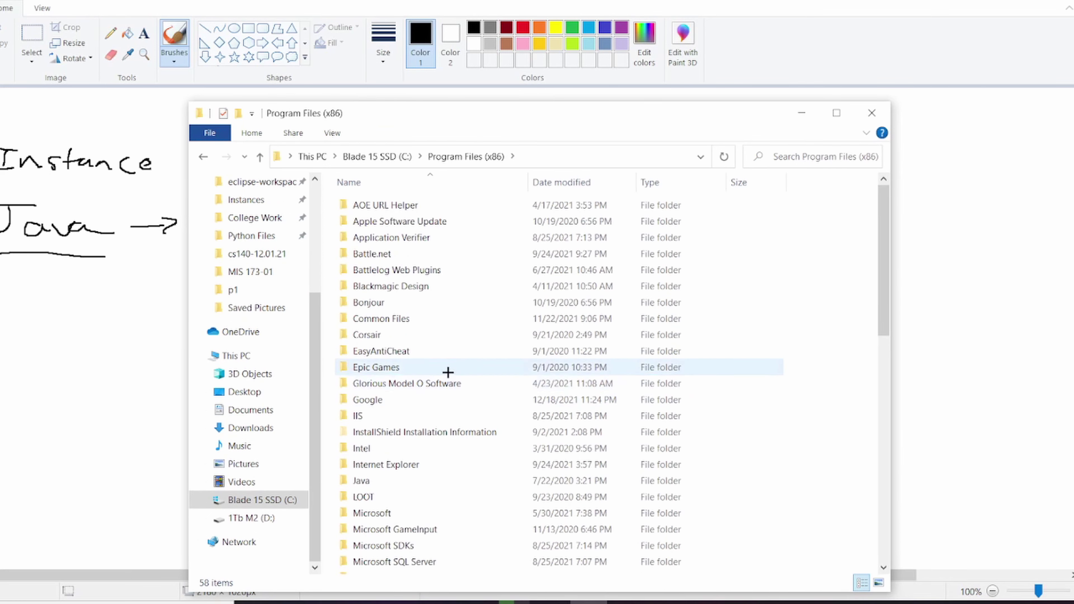
{"action": "scroll", "coordinate": [469, 424], "scroll_direction": "down", "scroll_amount": 3}
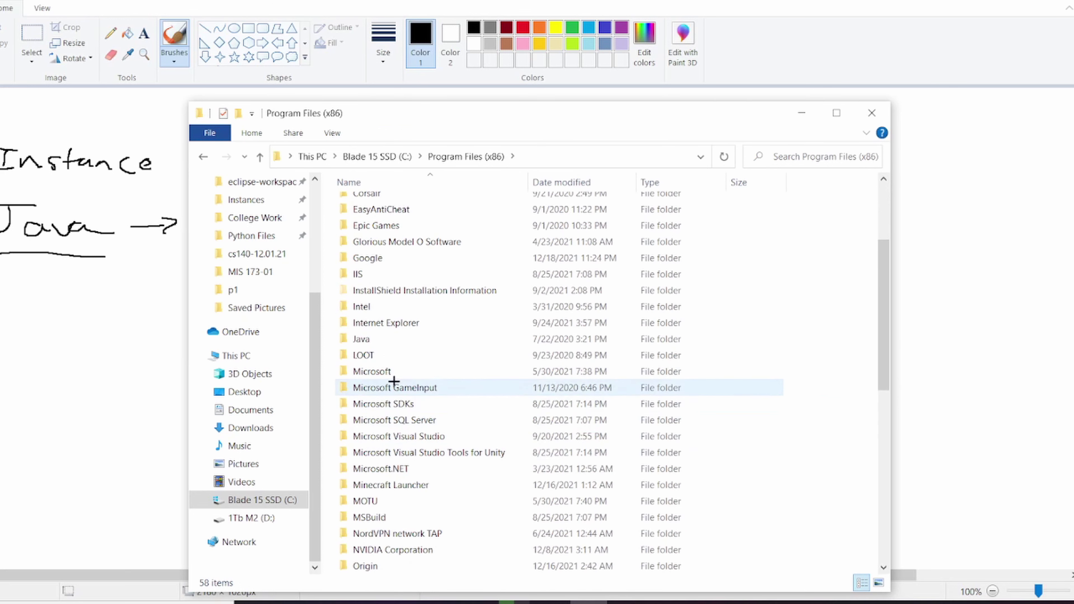
{"action": "double_click", "coordinate": [427, 484]}
{"action": "double_click", "coordinate": [422, 221]}
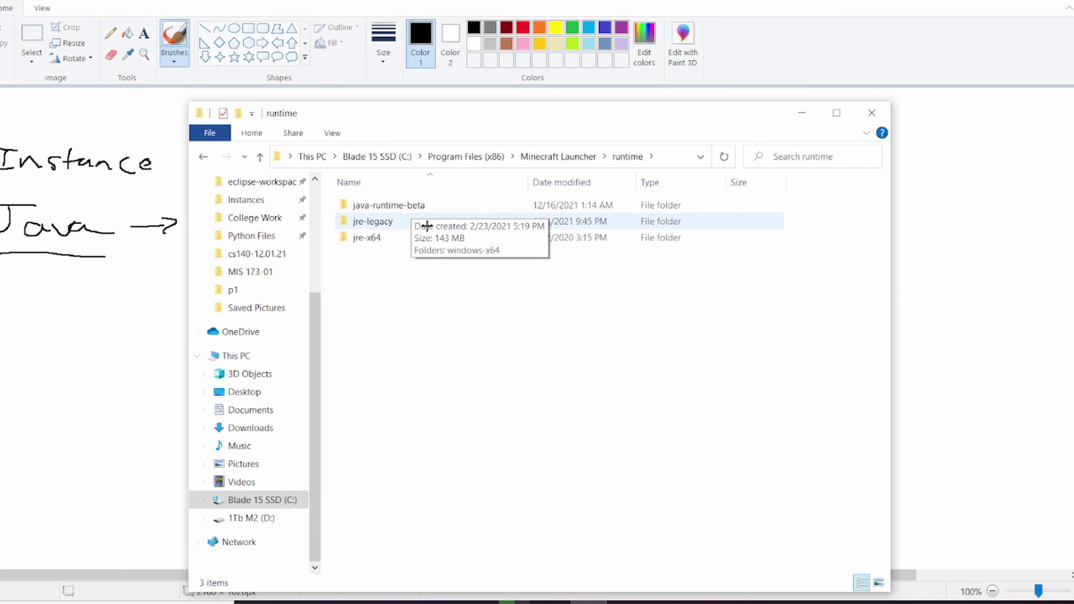
{"action": "left_click_drag", "start_coordinate": [398, 289], "coordinate": [405, 203]}
{"action": "left_click", "coordinate": [479, 297]}
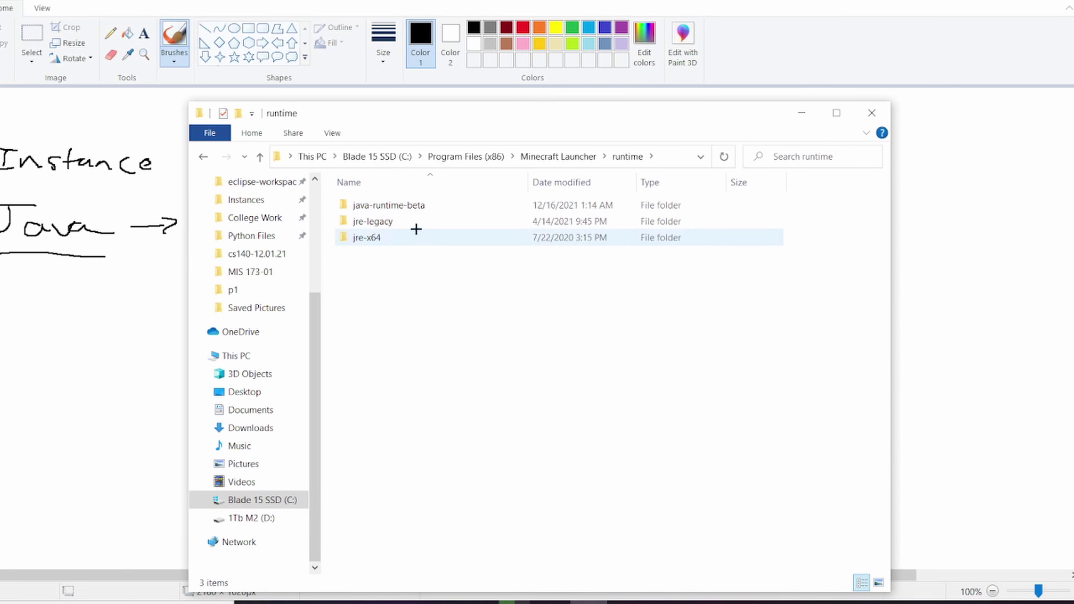
{"action": "left_click_drag", "start_coordinate": [418, 265], "coordinate": [381, 263]}
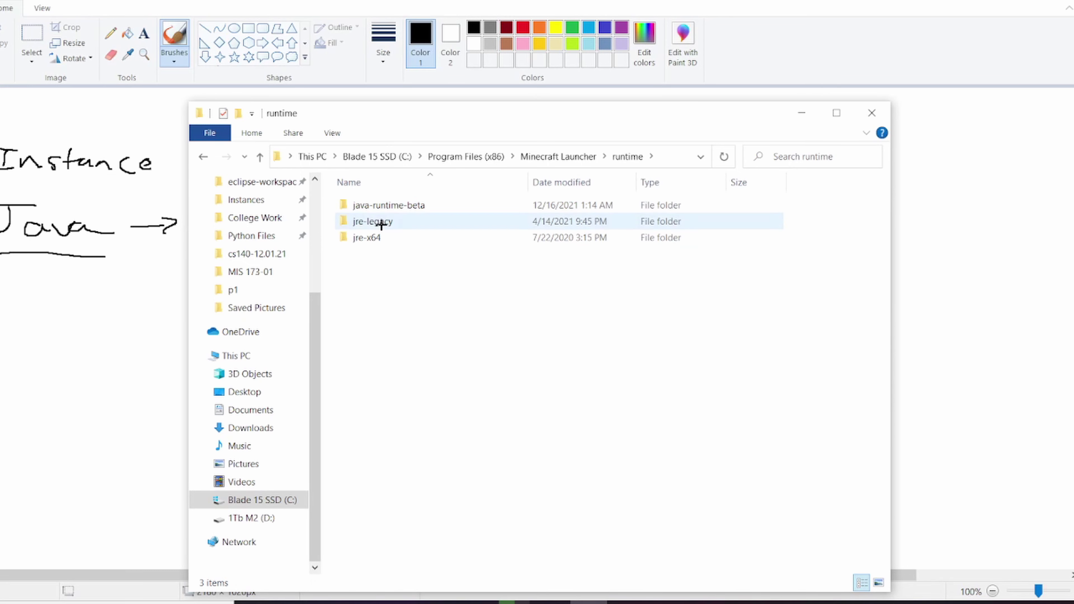
{"action": "mouse_move", "coordinate": [443, 222]}
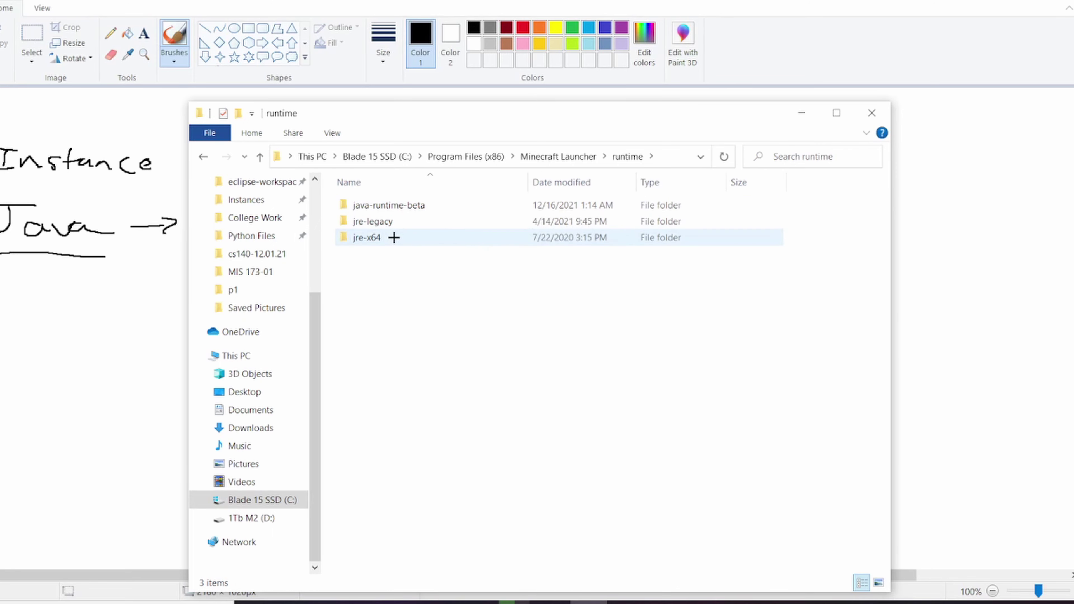
{"action": "left_click", "coordinate": [399, 224]}
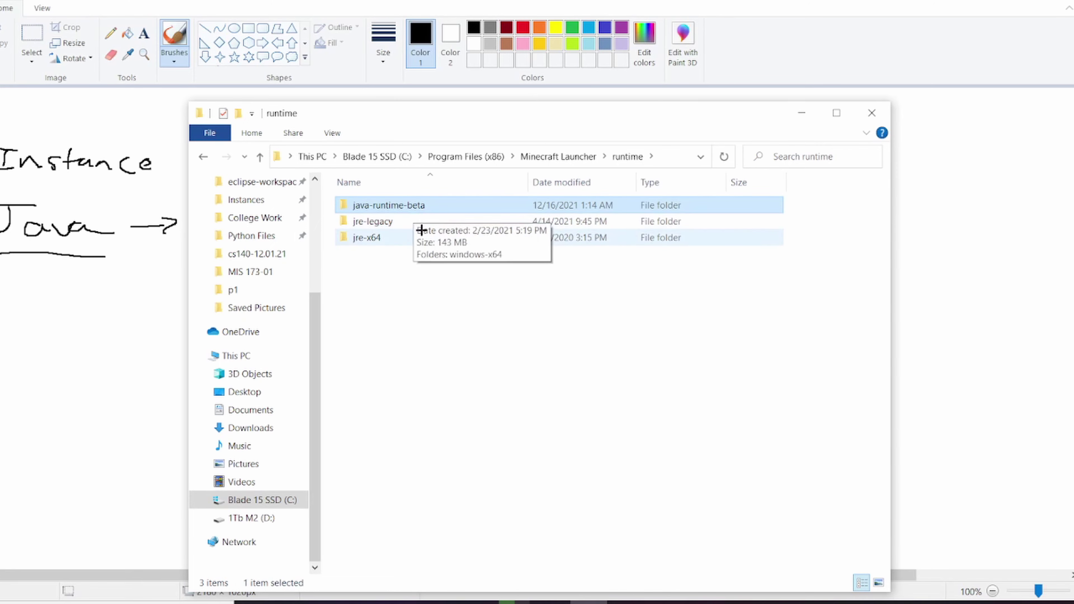
Step: Peek into the java-runtime-beta folder, then return to the runtime folder
{"action": "left_click", "coordinate": [450, 209]}
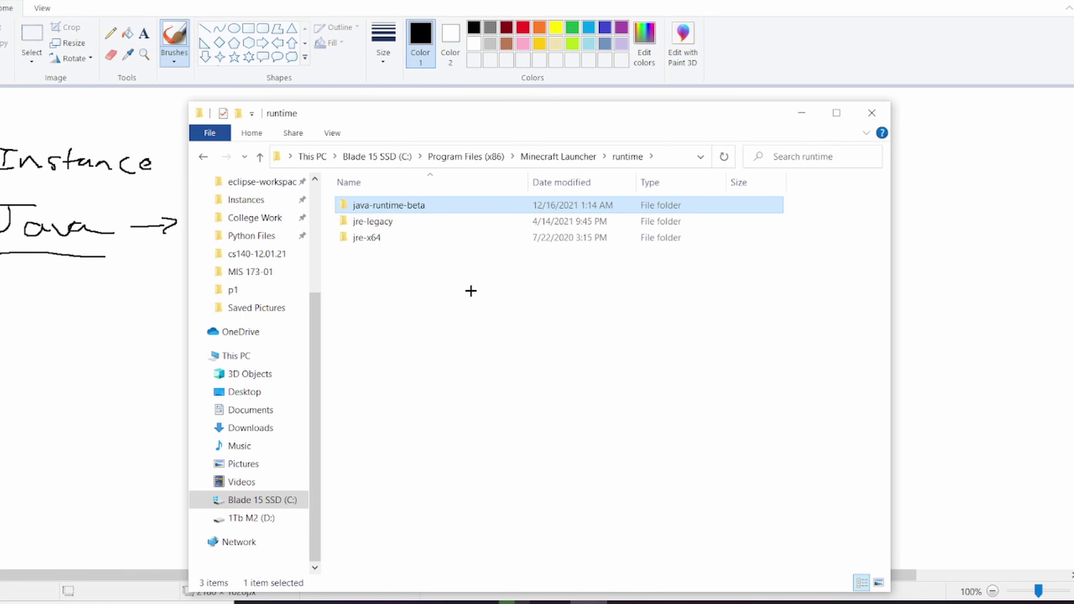
{"action": "left_click_drag", "start_coordinate": [390, 252], "coordinate": [398, 226]}
{"action": "double_click", "coordinate": [405, 205]}
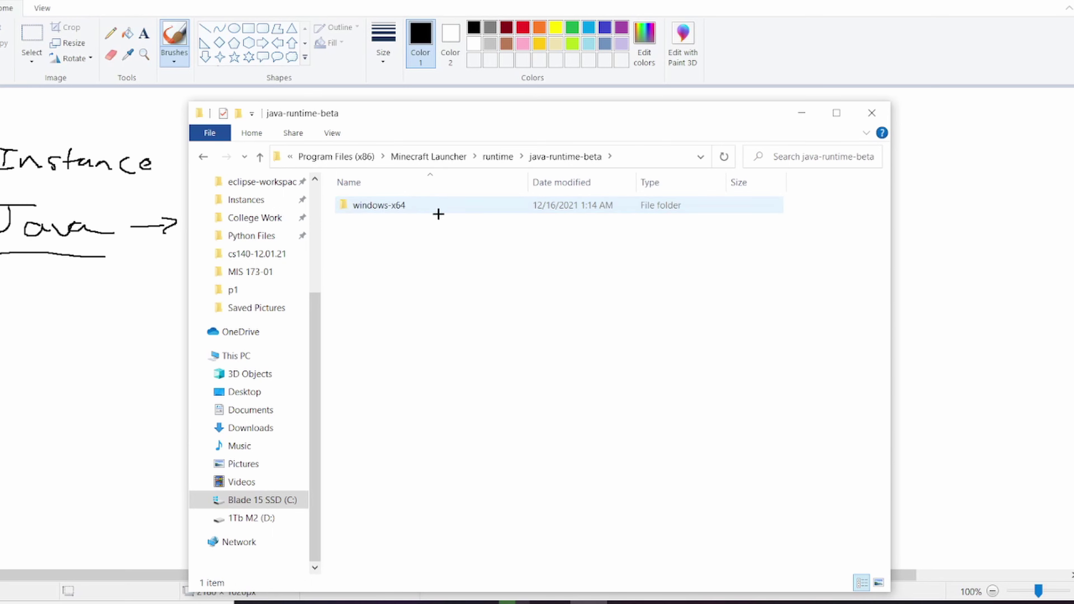
{"action": "left_click", "coordinate": [420, 206]}
{"action": "left_click", "coordinate": [474, 157]}
{"action": "left_click", "coordinate": [487, 190]}
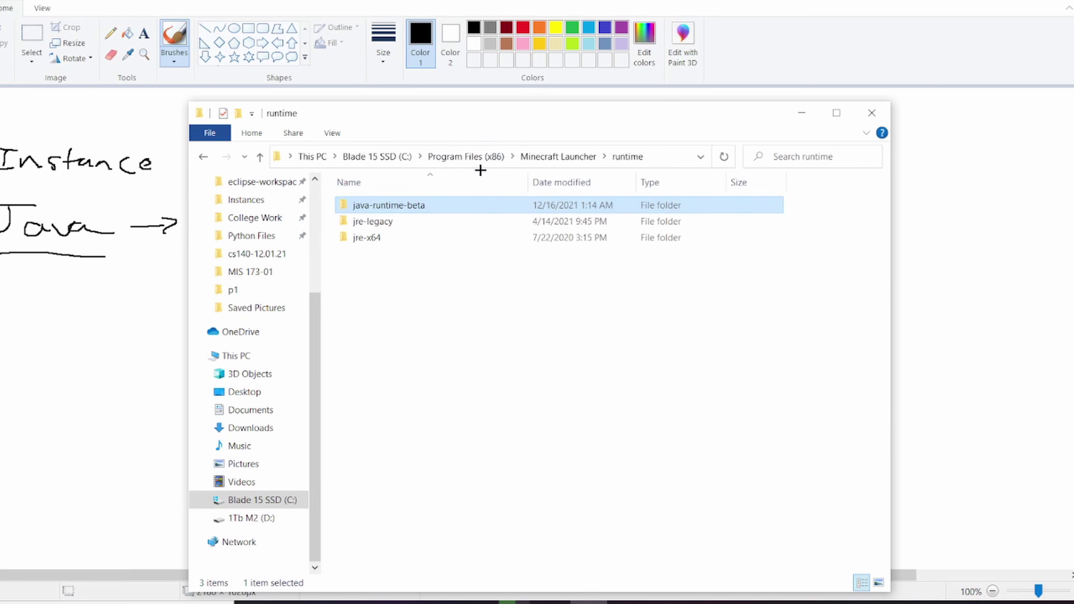
Step: Drill into java-runtime-beta\windows-x64\java-runtime-beta\bin to see java.exe and javaw.exe, then close Explorer
{"action": "double_click", "coordinate": [412, 205]}
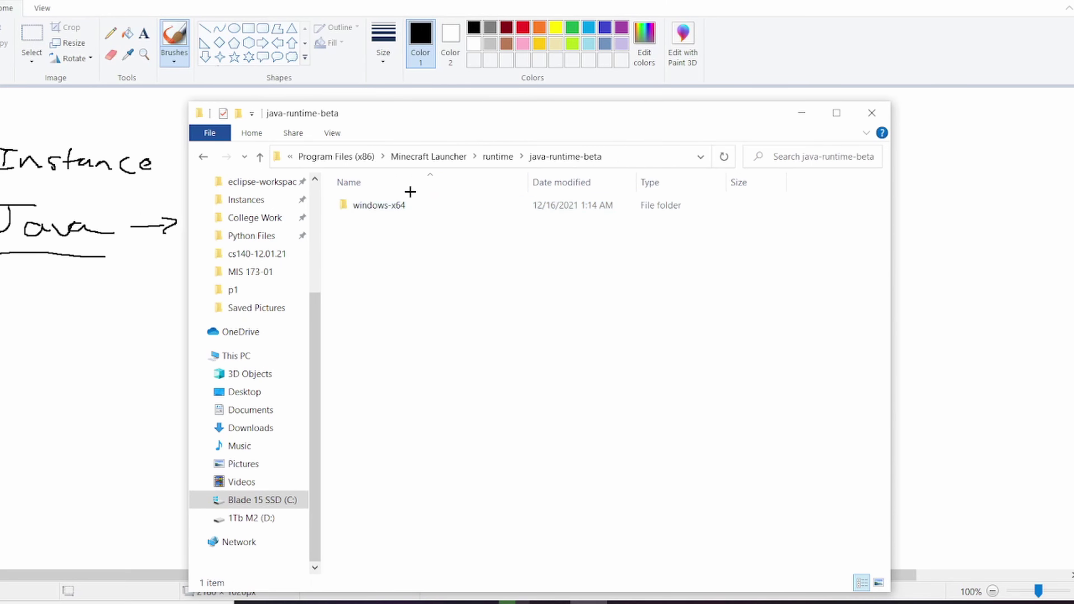
{"action": "double_click", "coordinate": [421, 206]}
{"action": "double_click", "coordinate": [413, 206]}
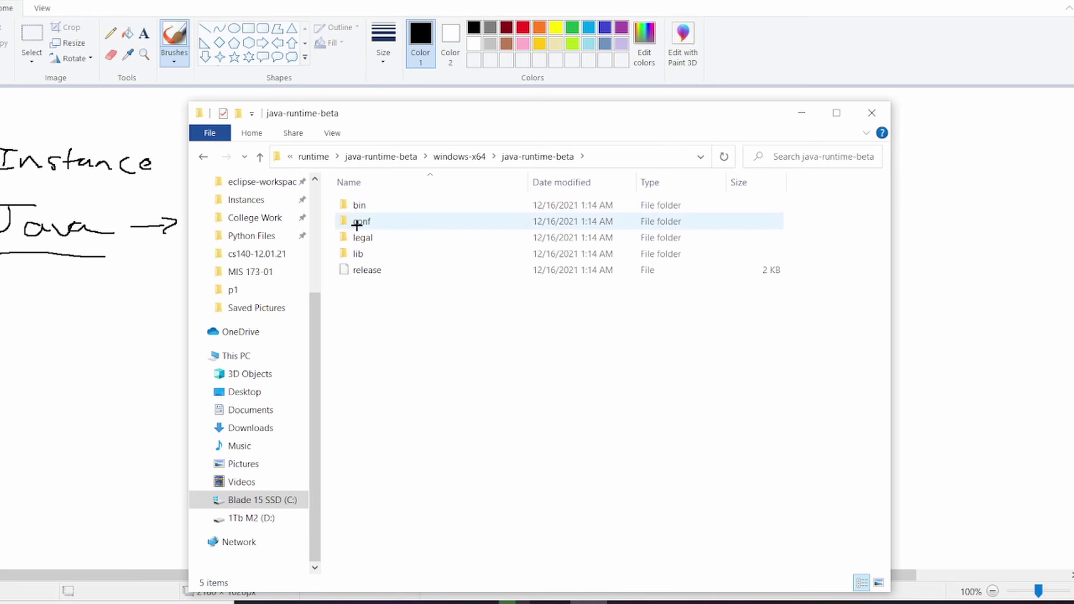
{"action": "double_click", "coordinate": [371, 207]}
{"action": "scroll", "coordinate": [460, 384], "scroll_direction": "down", "scroll_amount": 15}
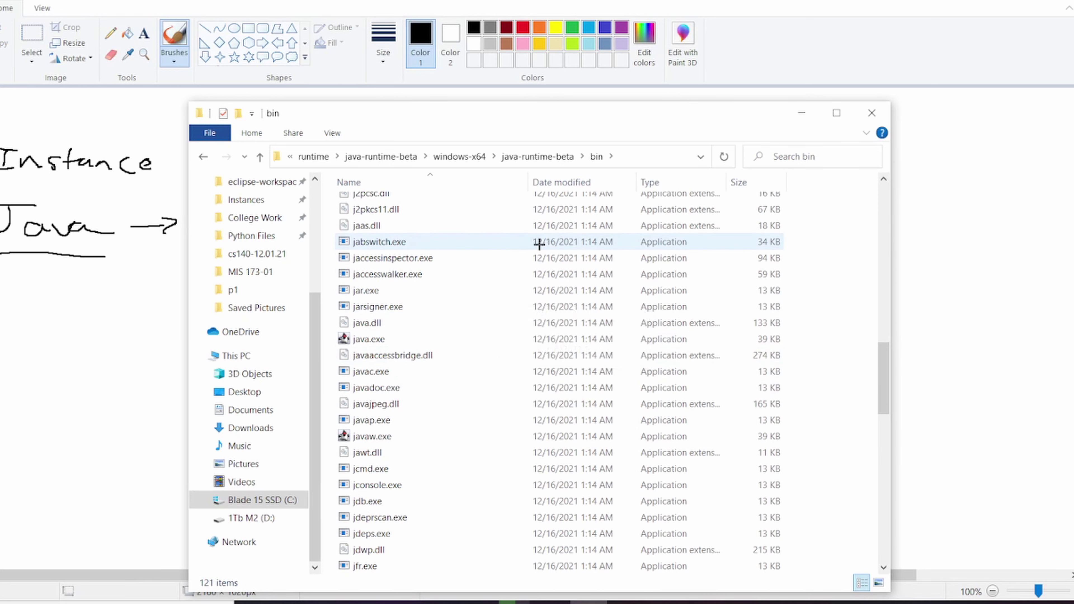
{"action": "left_click", "coordinate": [325, 155]}
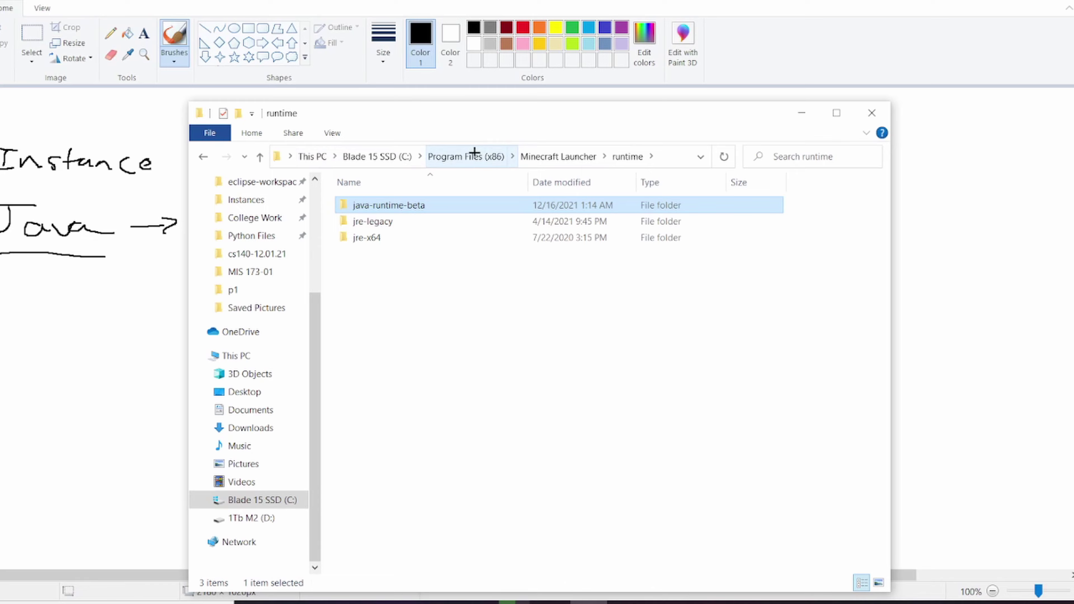
{"action": "left_click", "coordinate": [473, 155]}
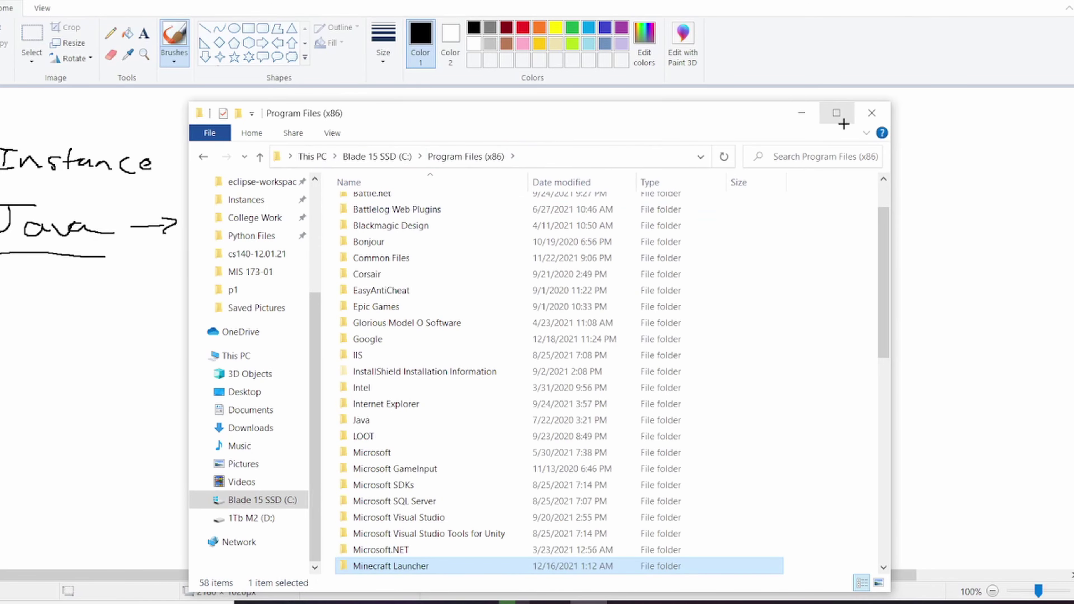
{"action": "left_click", "coordinate": [866, 112]}
Step: Enlarge MultiMC and show its Java settings: 2024–4096 MiB memory, 128 MiB PermGen, javaw path
{"action": "left_click", "coordinate": [701, 602]}
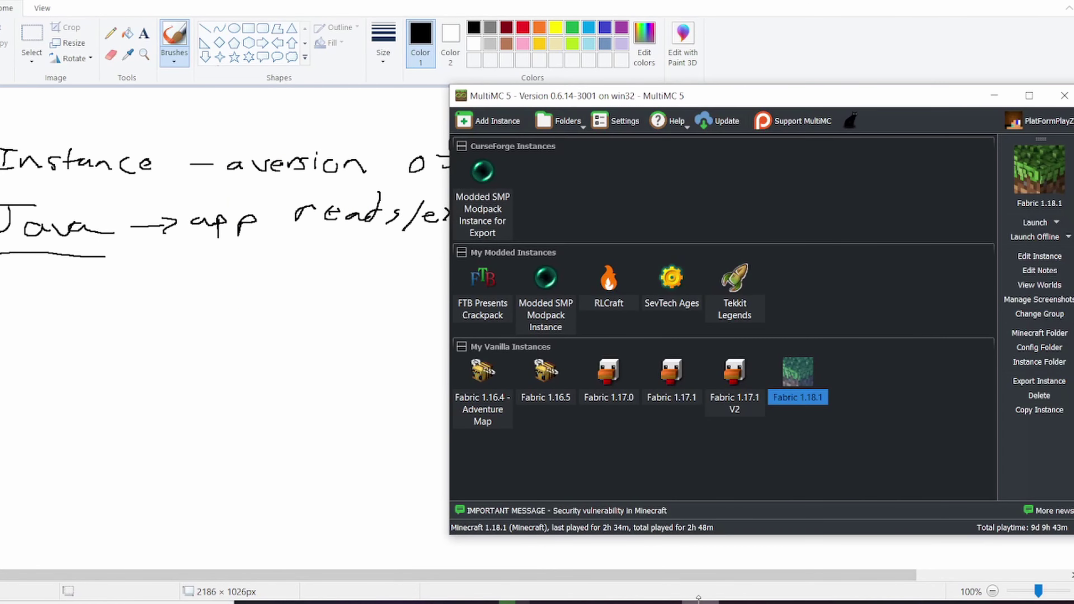
{"action": "left_click_drag", "start_coordinate": [790, 94], "coordinate": [573, 42]}
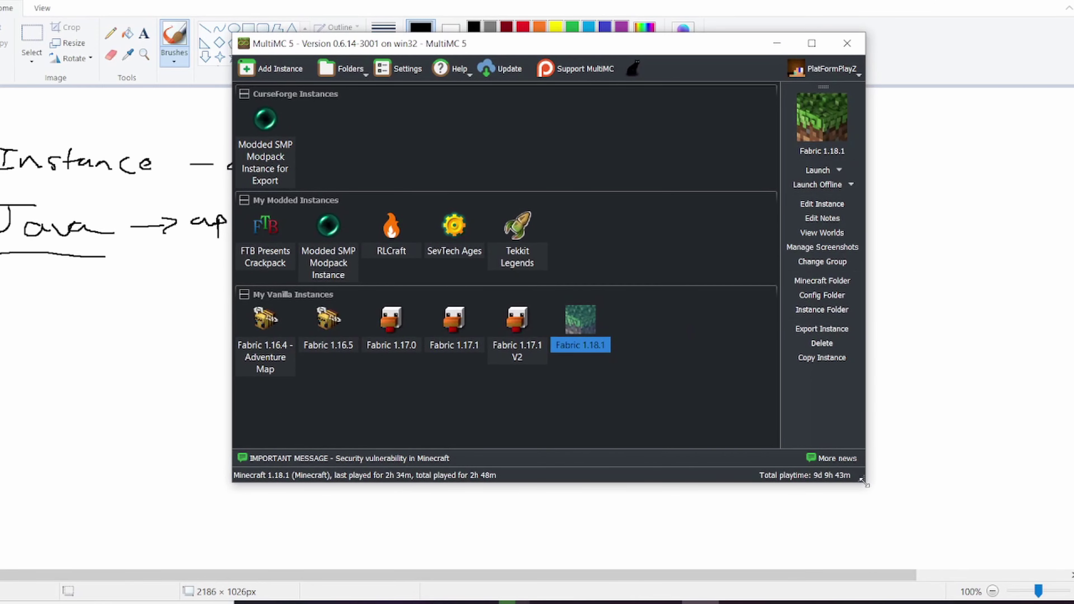
{"action": "left_click_drag", "start_coordinate": [866, 483], "coordinate": [931, 527]}
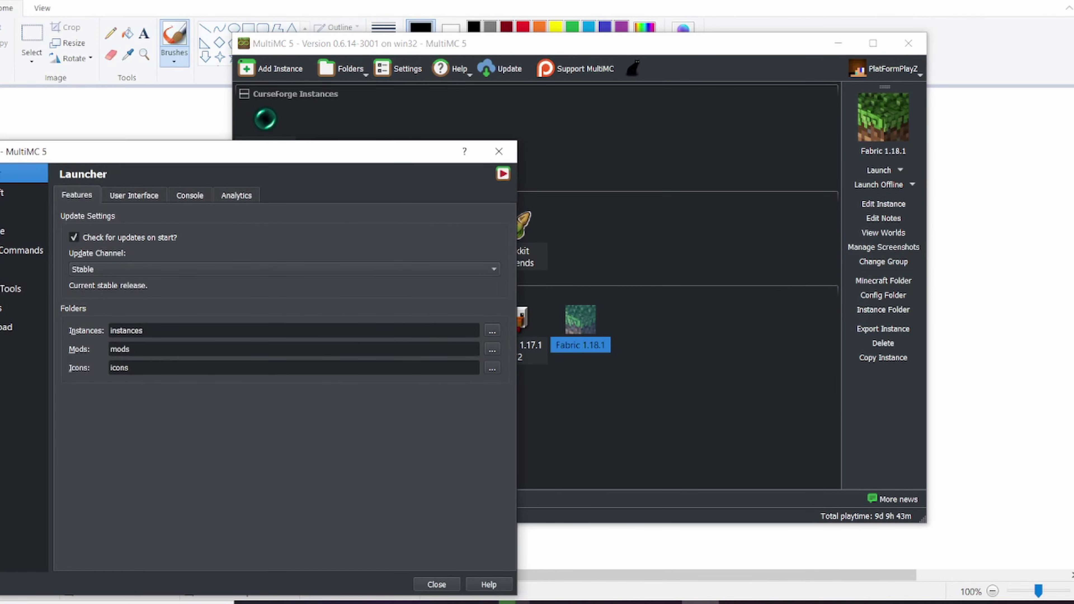
{"action": "left_click", "coordinate": [23, 212]}
{"action": "left_click_drag", "start_coordinate": [132, 160], "coordinate": [318, 98]}
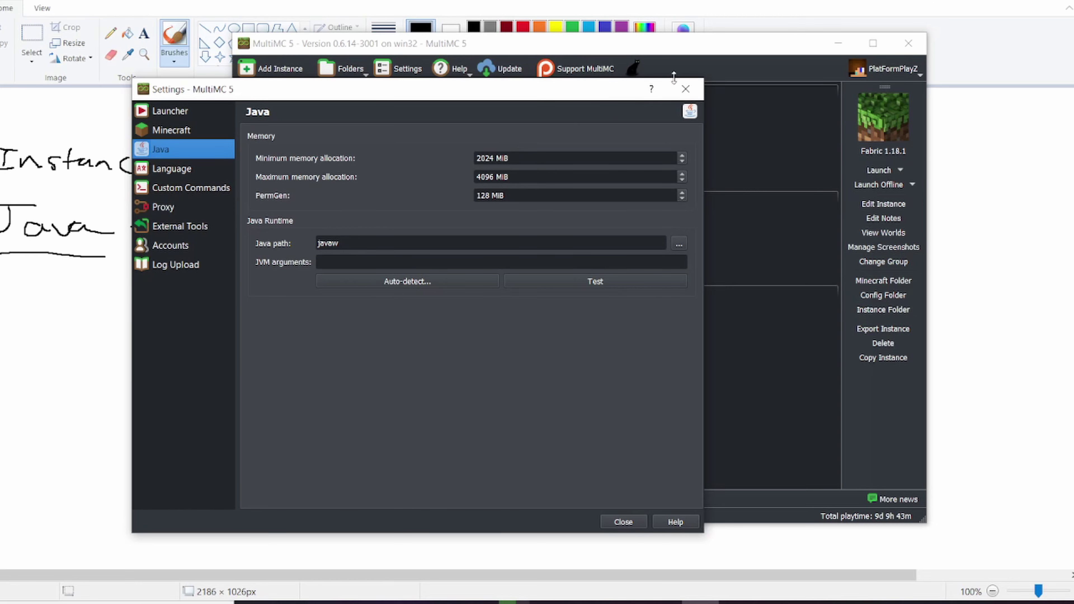
Step: Close the Settings dialog and minimize MultiMC to reveal the Paint diagram
{"action": "left_click", "coordinate": [686, 89]}
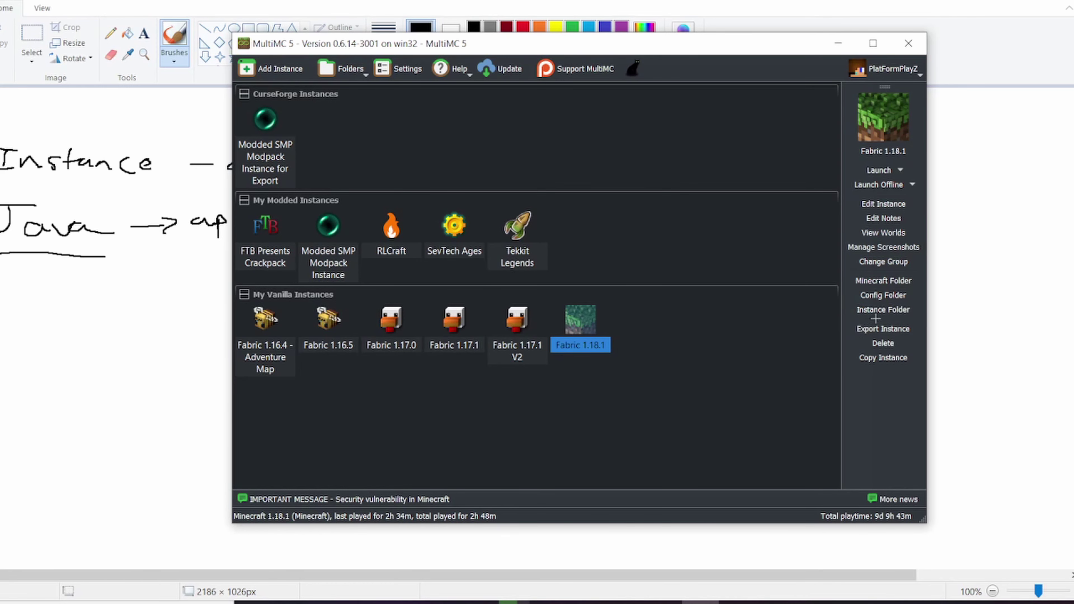
{"action": "left_click", "coordinate": [838, 42]}
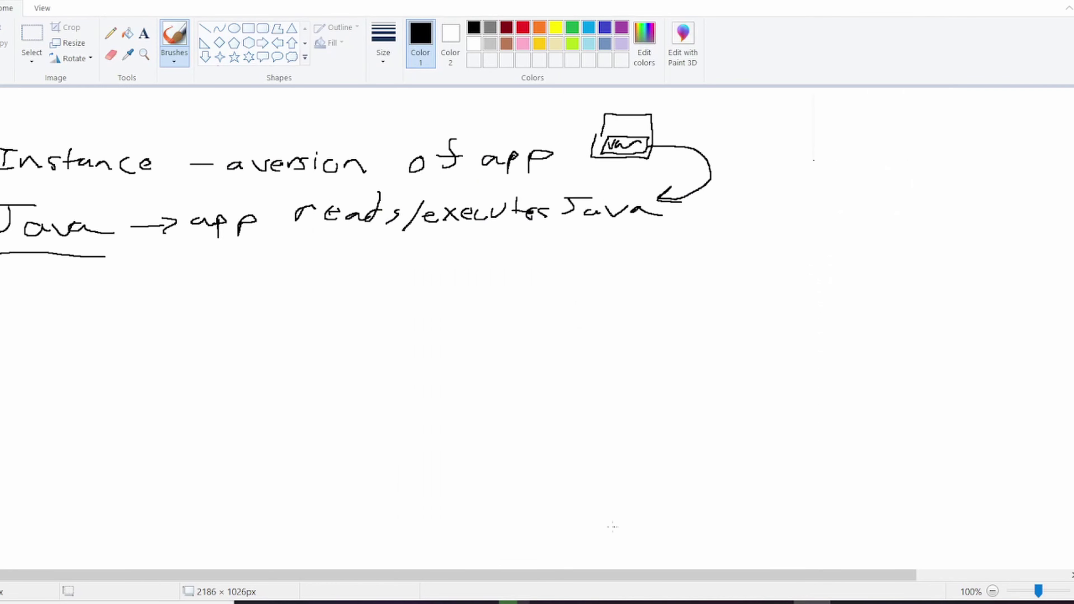
Step: Open og-mc-chat under OG GAMES TEXT CHANNELS in Discord and select the Dropbox modpack link
{"action": "left_click", "coordinate": [625, 602]}
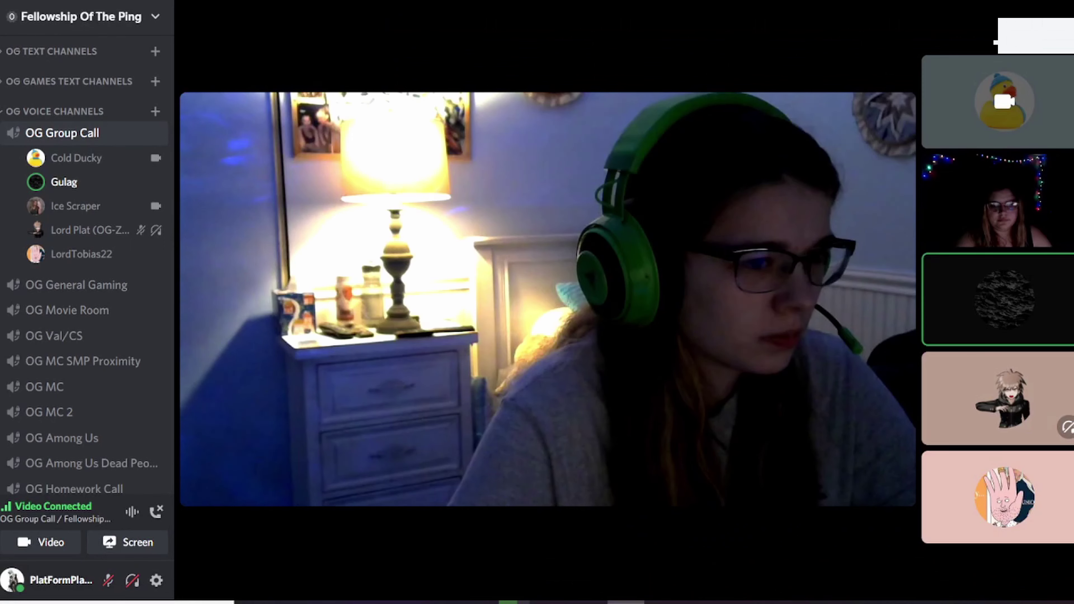
{"action": "scroll", "coordinate": [60, 207], "scroll_direction": "up", "scroll_amount": 10}
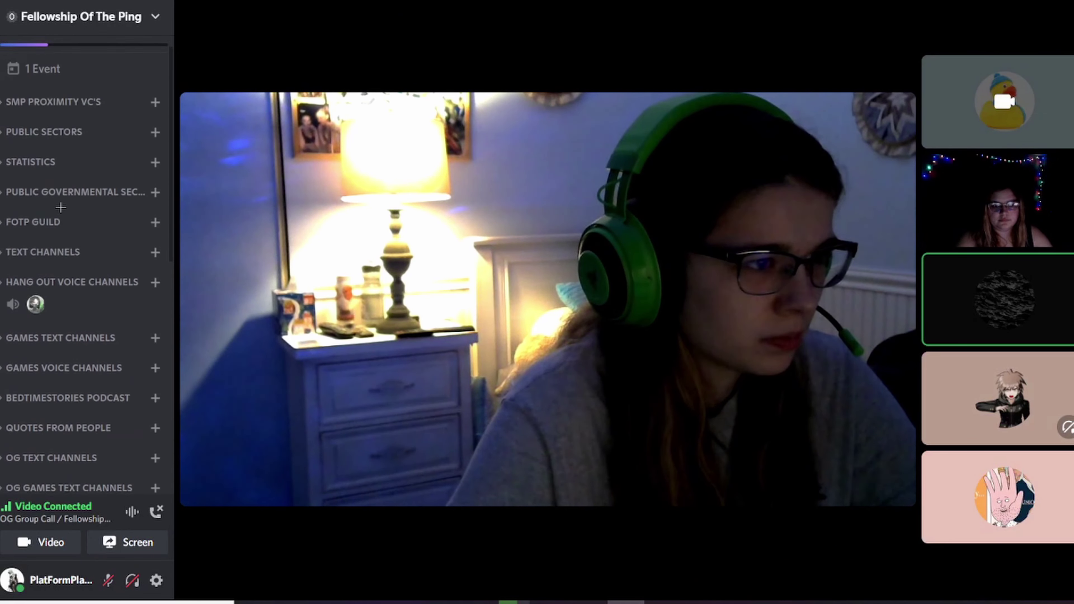
{"action": "scroll", "coordinate": [61, 207], "scroll_direction": "down", "scroll_amount": 2}
{"action": "scroll", "coordinate": [53, 231], "scroll_direction": "up", "scroll_amount": 3}
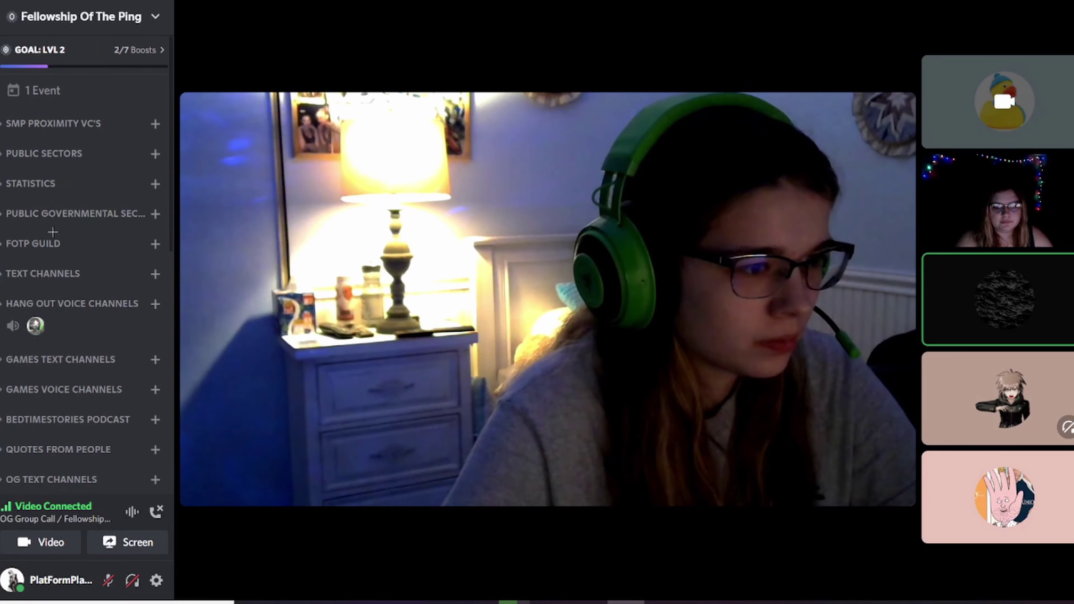
{"action": "scroll", "coordinate": [53, 231], "scroll_direction": "down", "scroll_amount": 5}
{"action": "left_click", "coordinate": [38, 256]}
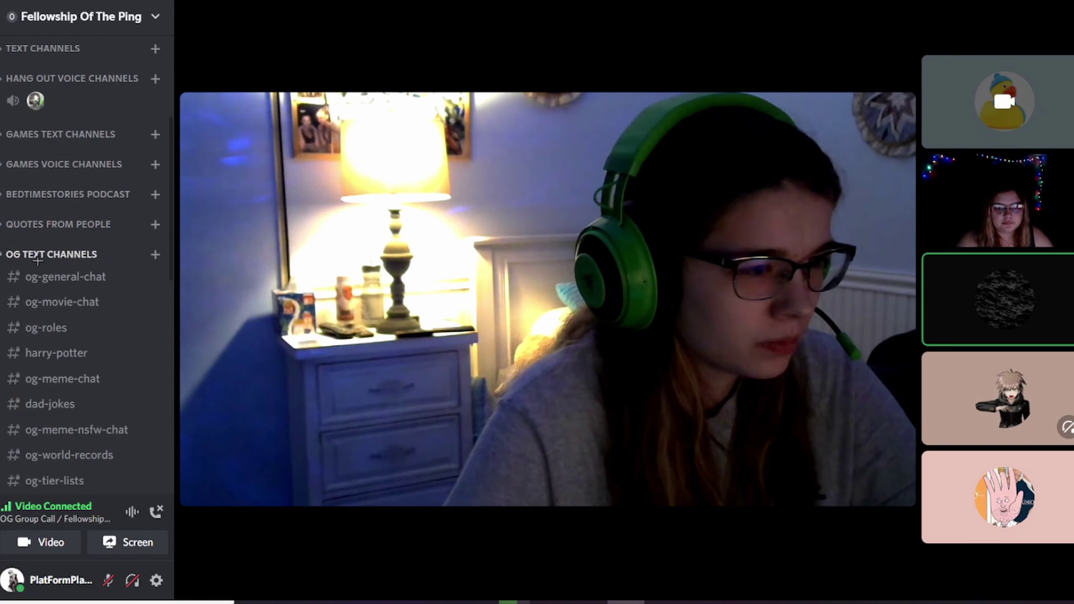
{"action": "left_click", "coordinate": [37, 256]}
{"action": "left_click", "coordinate": [47, 284]}
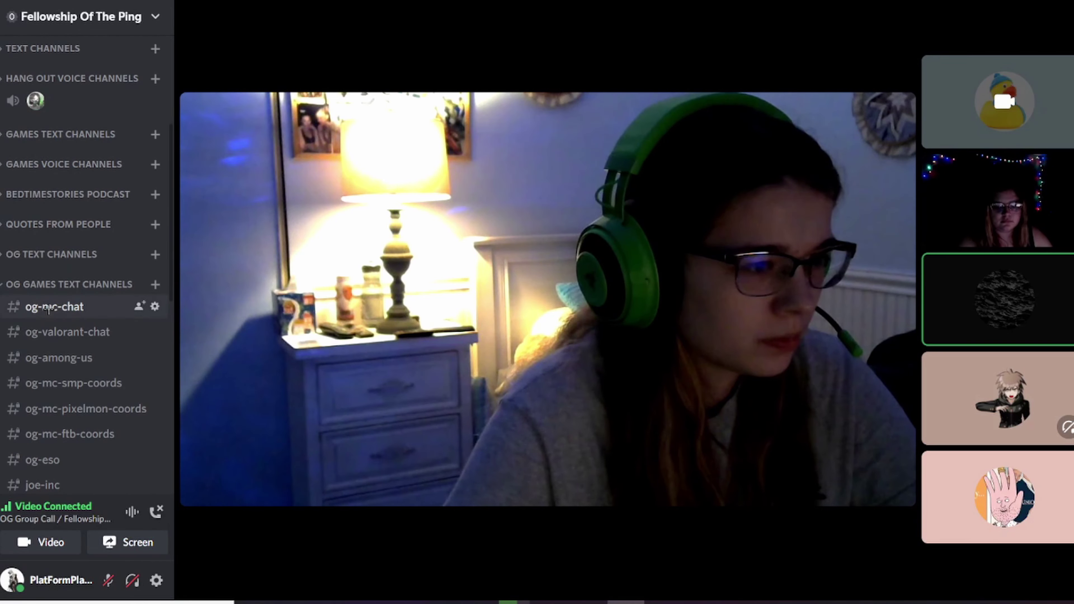
{"action": "left_click", "coordinate": [48, 311]}
{"action": "scroll", "coordinate": [549, 296], "scroll_direction": "up", "scroll_amount": 2}
{"action": "left_click_drag", "start_coordinate": [612, 309], "coordinate": [227, 299]}
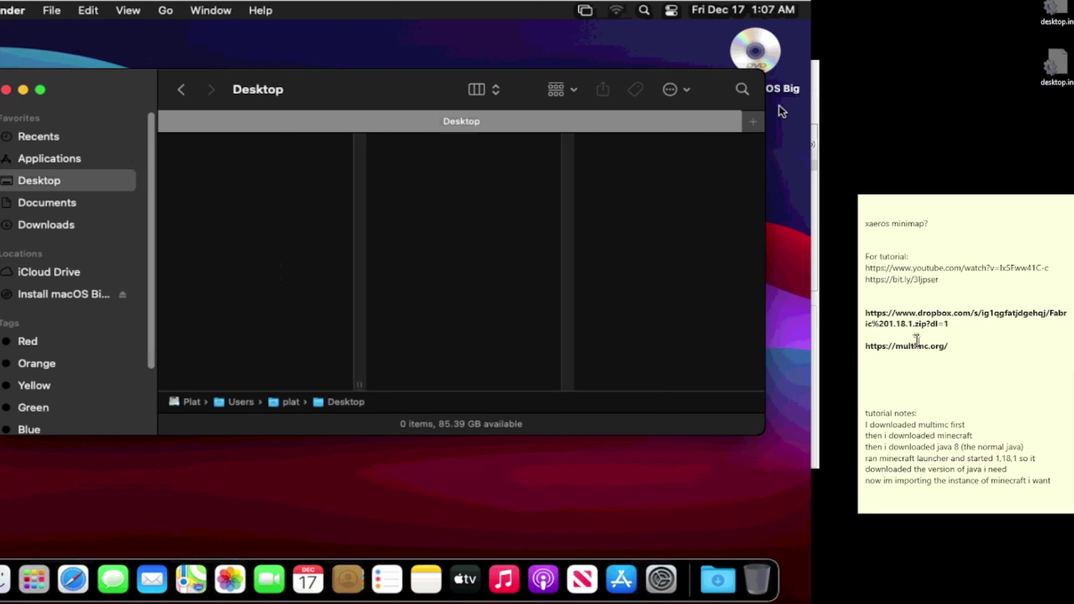
Step: Launch Safari from the macOS Dock to its start page
{"action": "scroll", "coordinate": [916, 338], "scroll_direction": "up", "scroll_amount": 1}
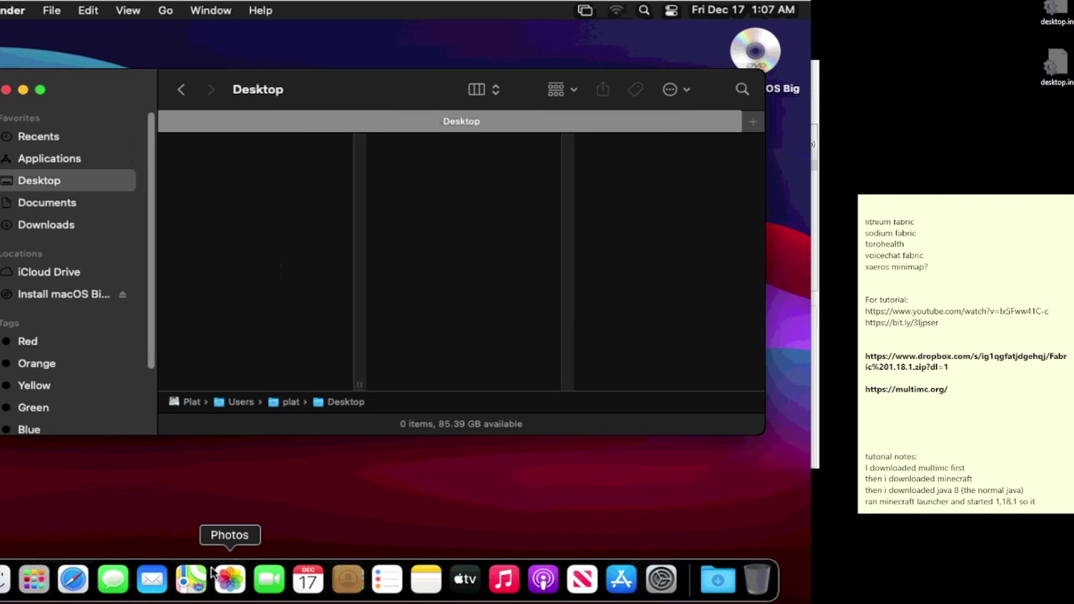
{"action": "left_click", "coordinate": [80, 583]}
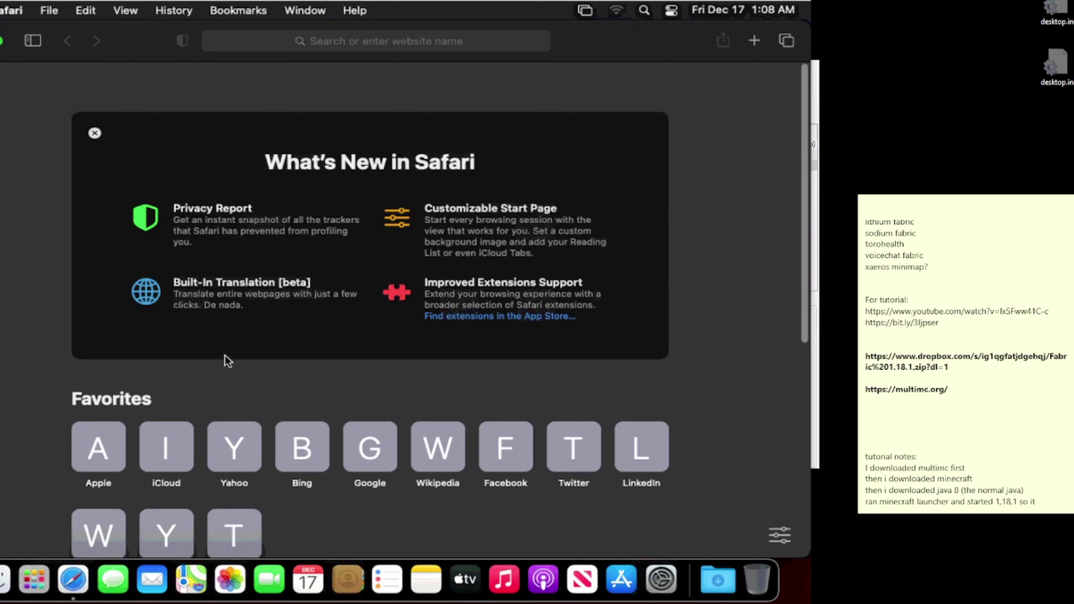
Step: Search 'multimc', open multimc.org, and download the Mac OS X 64-bit build, allowing the download
{"action": "left_click", "coordinate": [313, 42]}
{"action": "type", "text": "multimc"}
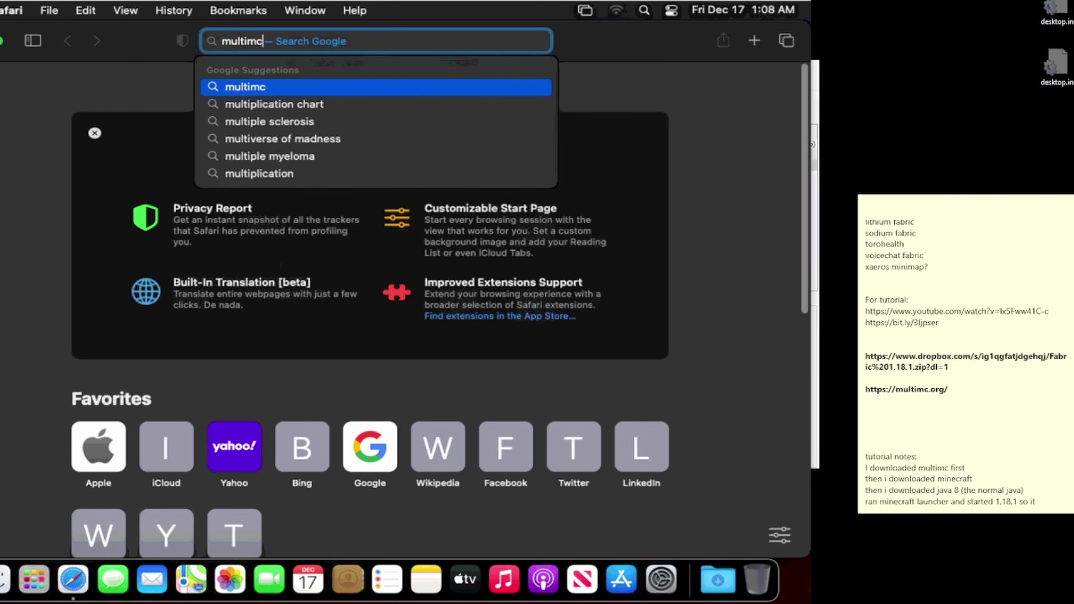
{"action": "key", "text": "Return"}
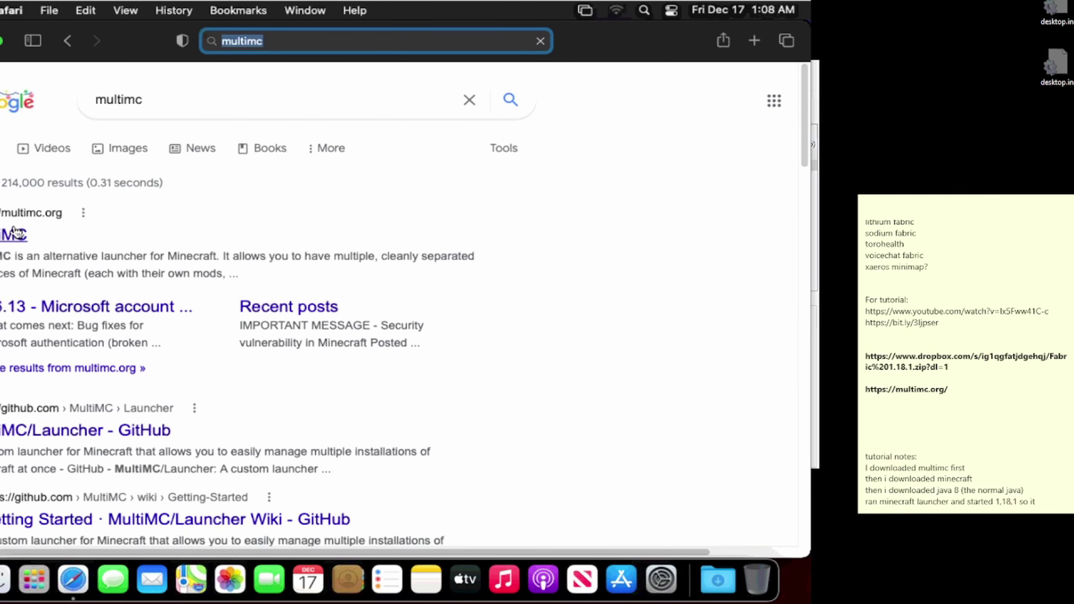
{"action": "left_click", "coordinate": [15, 235]}
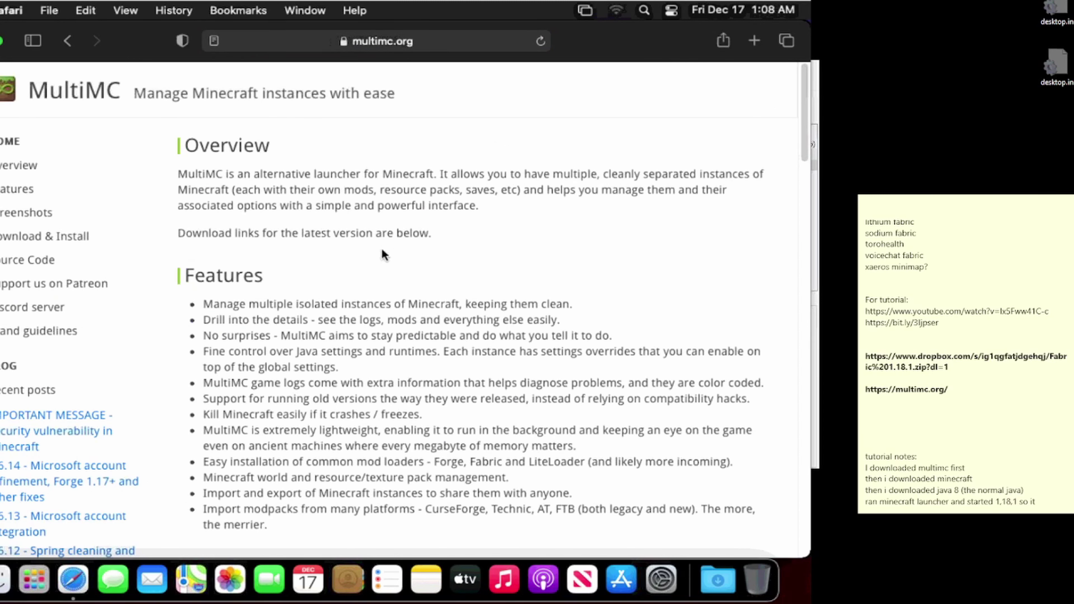
{"action": "scroll", "coordinate": [376, 270], "scroll_direction": "down", "scroll_amount": 2}
{"action": "scroll", "coordinate": [377, 272], "scroll_direction": "down", "scroll_amount": 15}
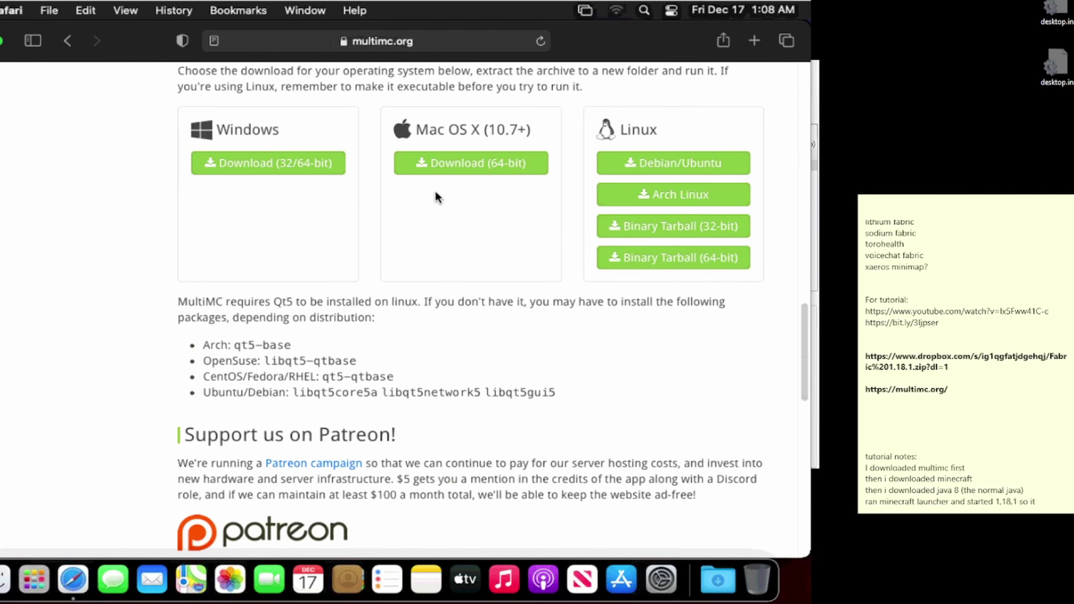
{"action": "left_click", "coordinate": [447, 166]}
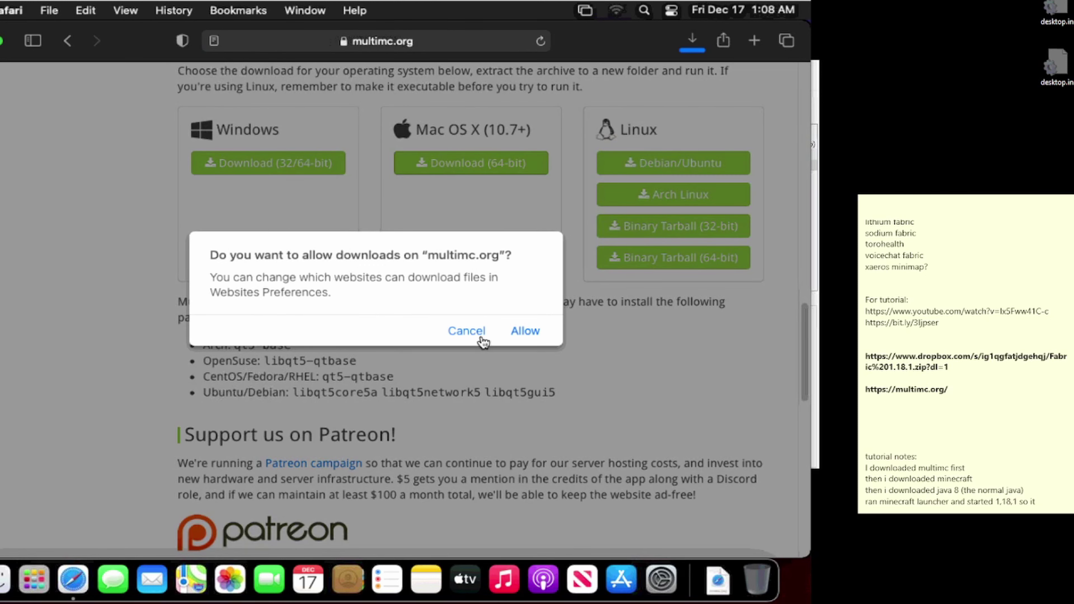
{"action": "left_click", "coordinate": [521, 331]}
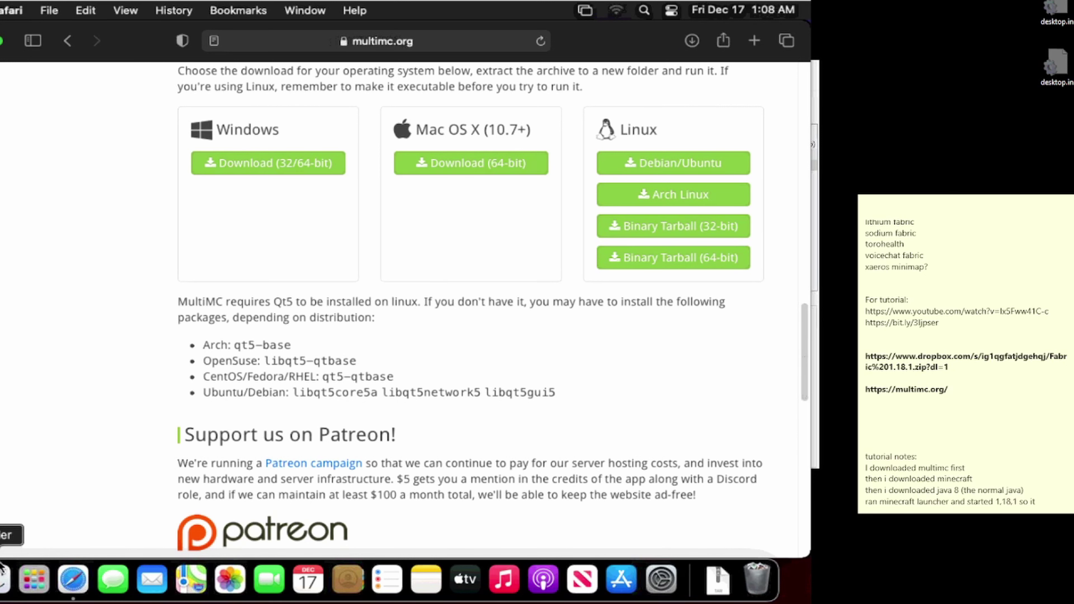
Step: Open a Finder window on the Downloads folder holding the MultiMC archive
{"action": "left_click", "coordinate": [4, 580]}
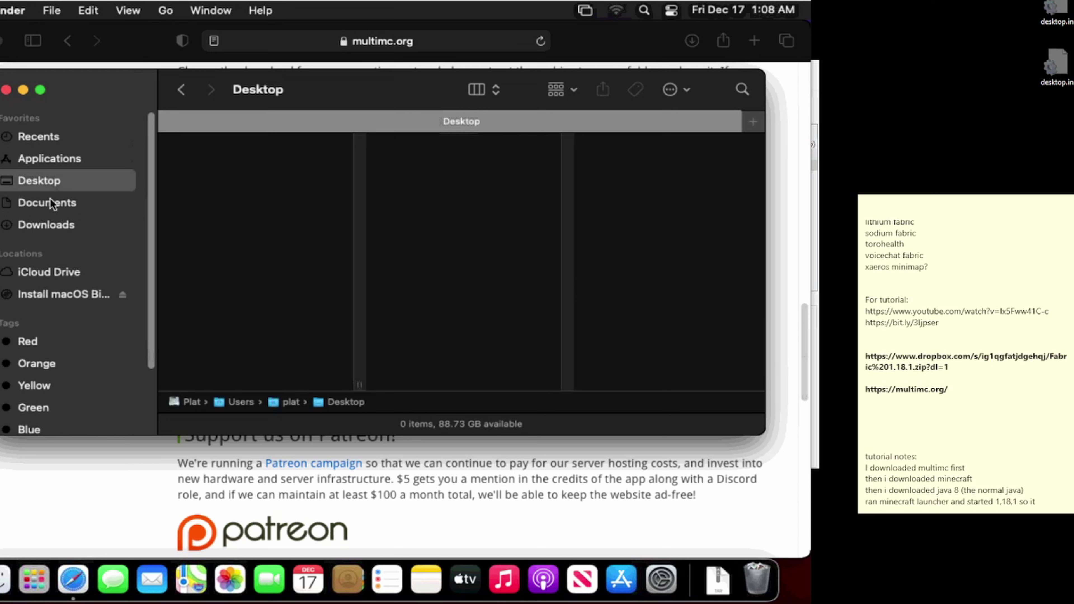
{"action": "left_click", "coordinate": [47, 222]}
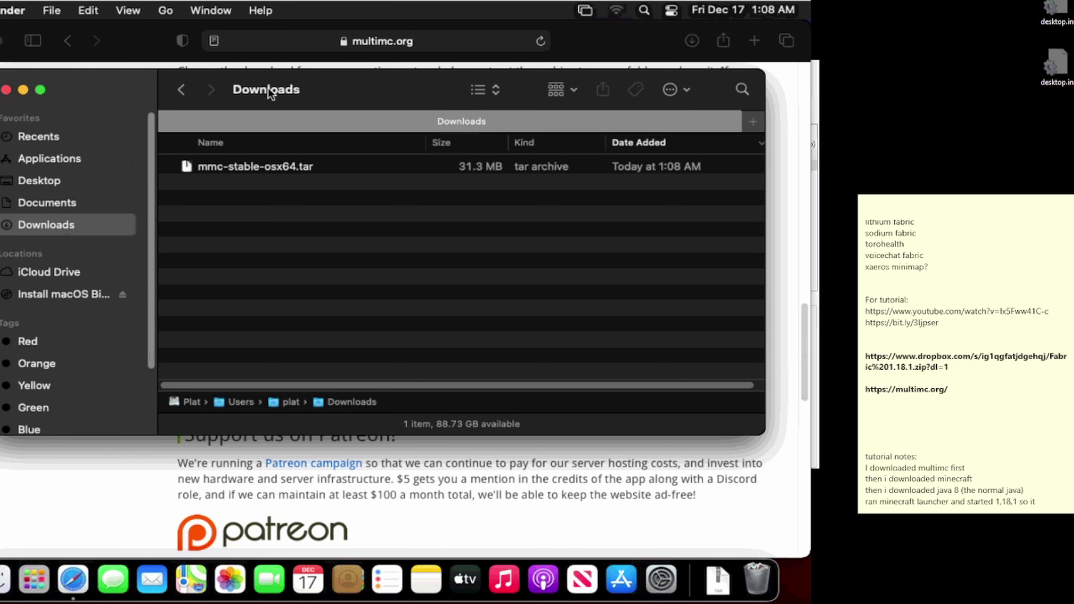
{"action": "left_click", "coordinate": [572, 34]}
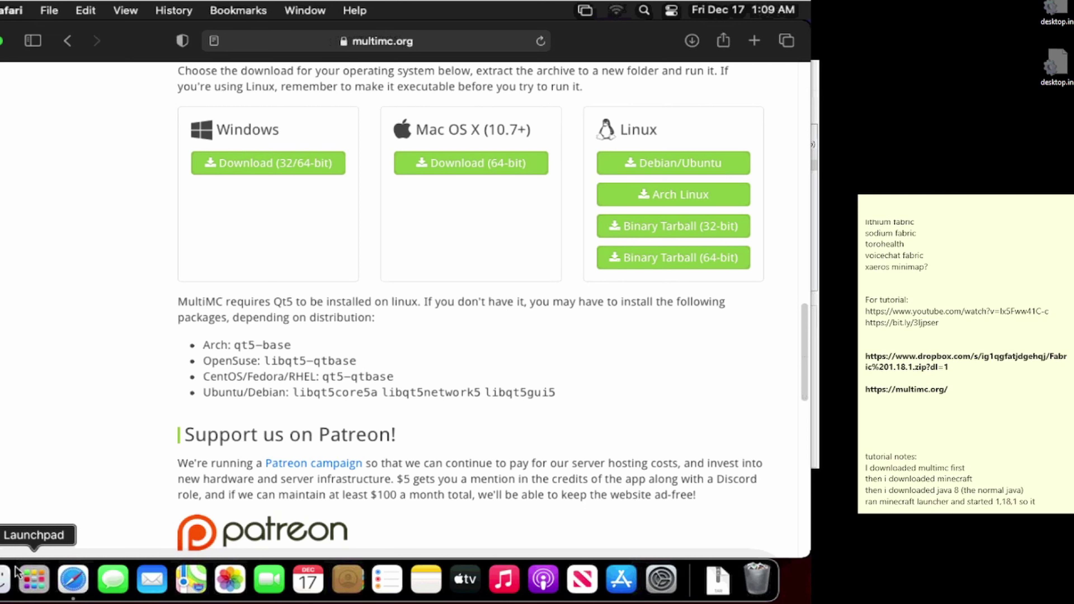
{"action": "left_click", "coordinate": [5, 579]}
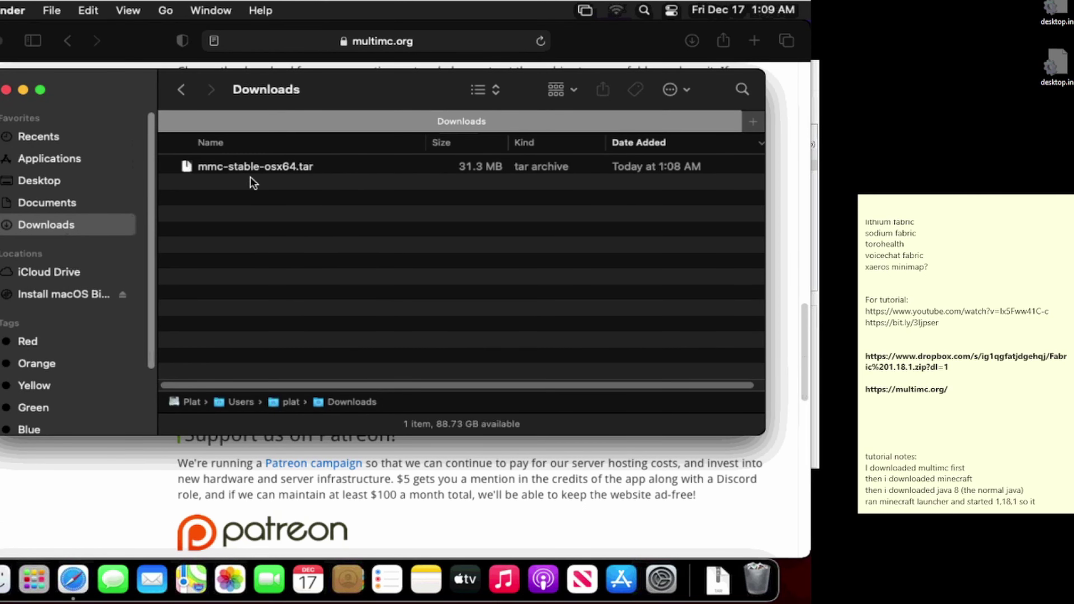
Step: Extract mmc-stable-osx64.tar and move the MultiMC app into Applications
{"action": "left_click", "coordinate": [249, 167]}
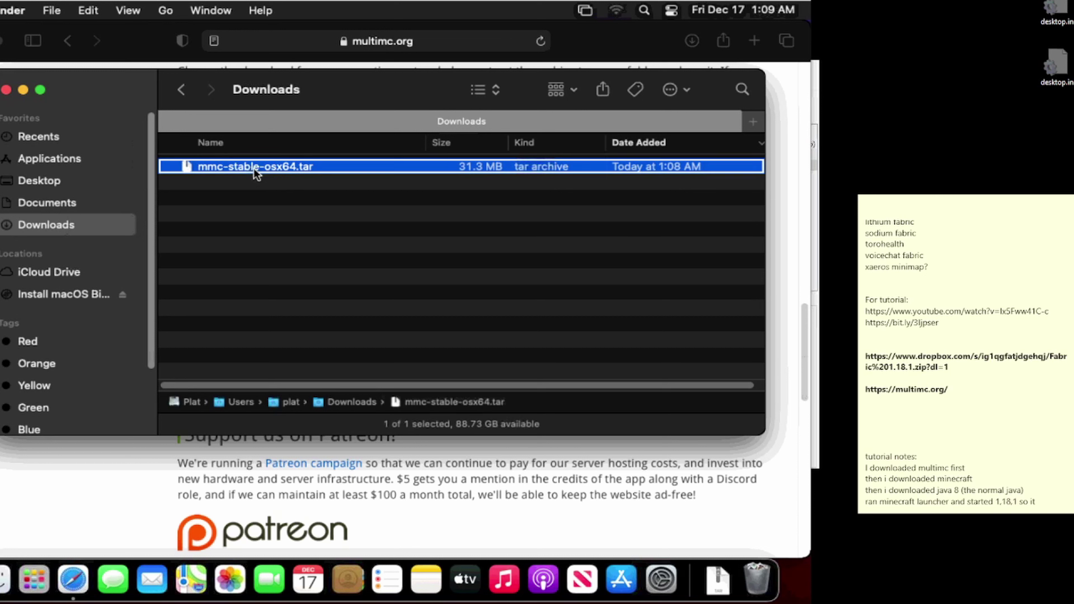
{"action": "right_click", "coordinate": [251, 167]}
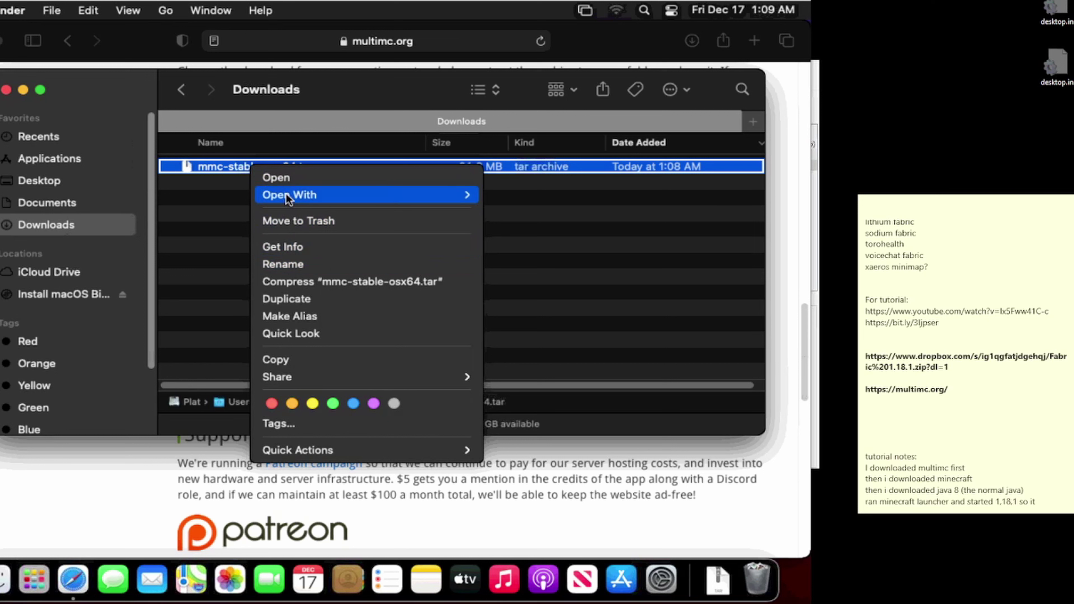
{"action": "left_click", "coordinate": [290, 181]}
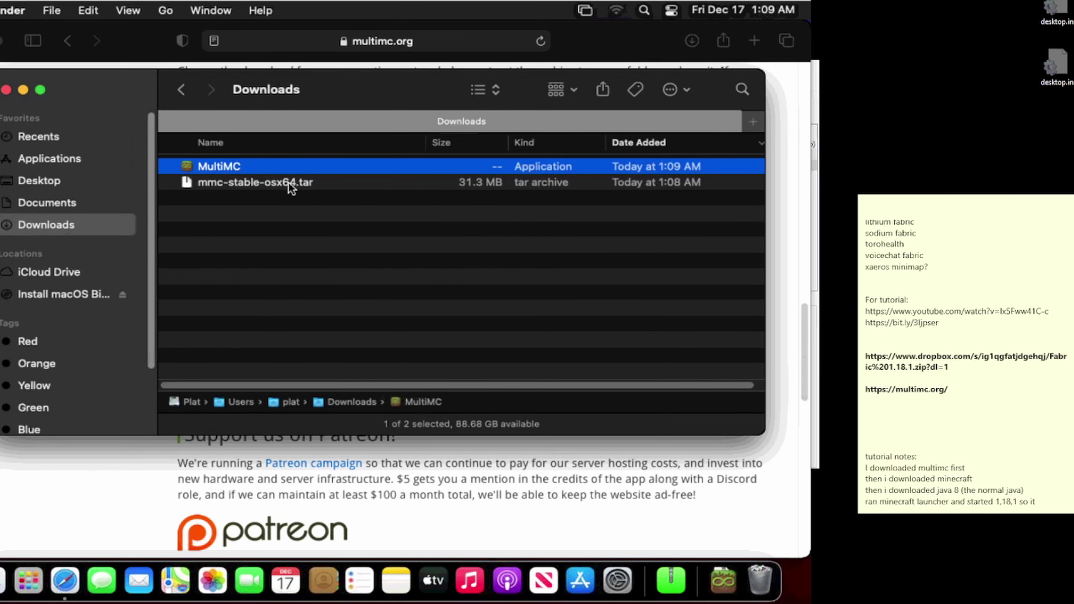
{"action": "left_click_drag", "start_coordinate": [274, 162], "coordinate": [82, 160]}
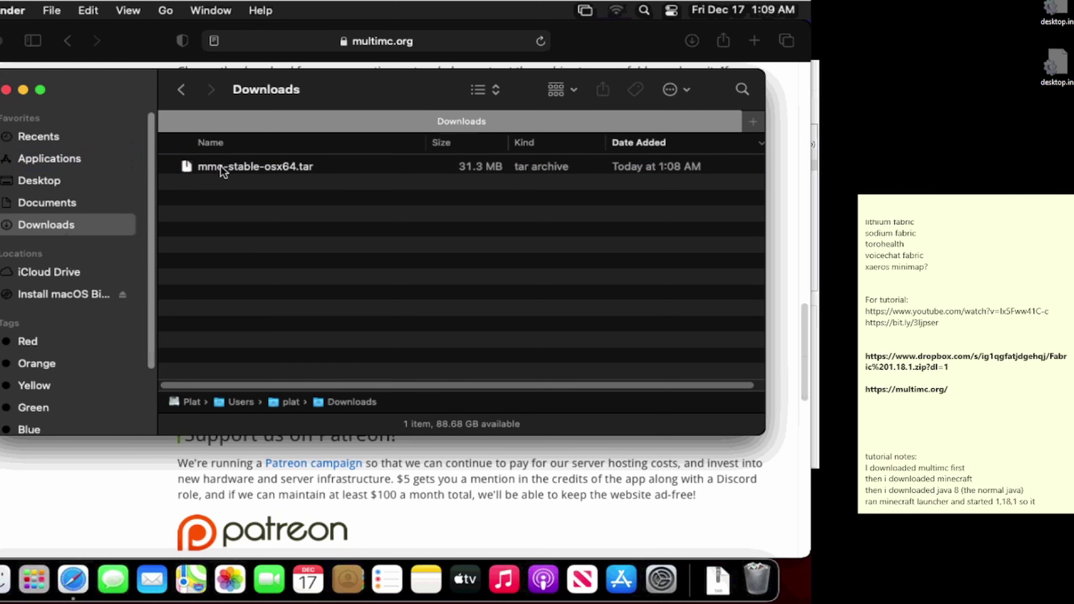
Step: Move the leftover mmc-stable-osx64.tar archive to the Trash
{"action": "left_click", "coordinate": [228, 169]}
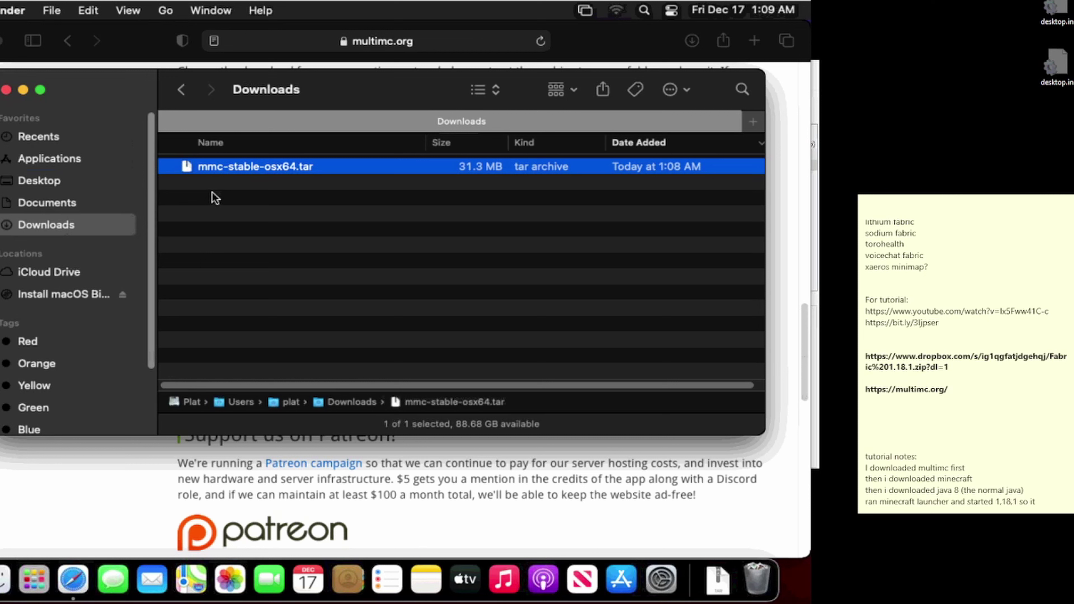
{"action": "right_click", "coordinate": [237, 170]}
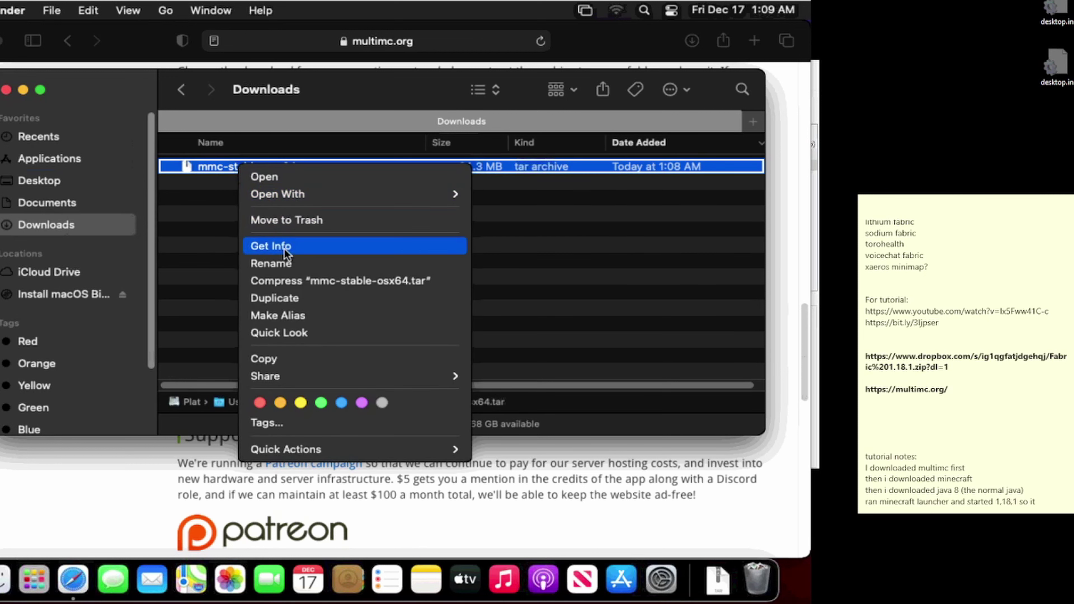
{"action": "left_click", "coordinate": [277, 224]}
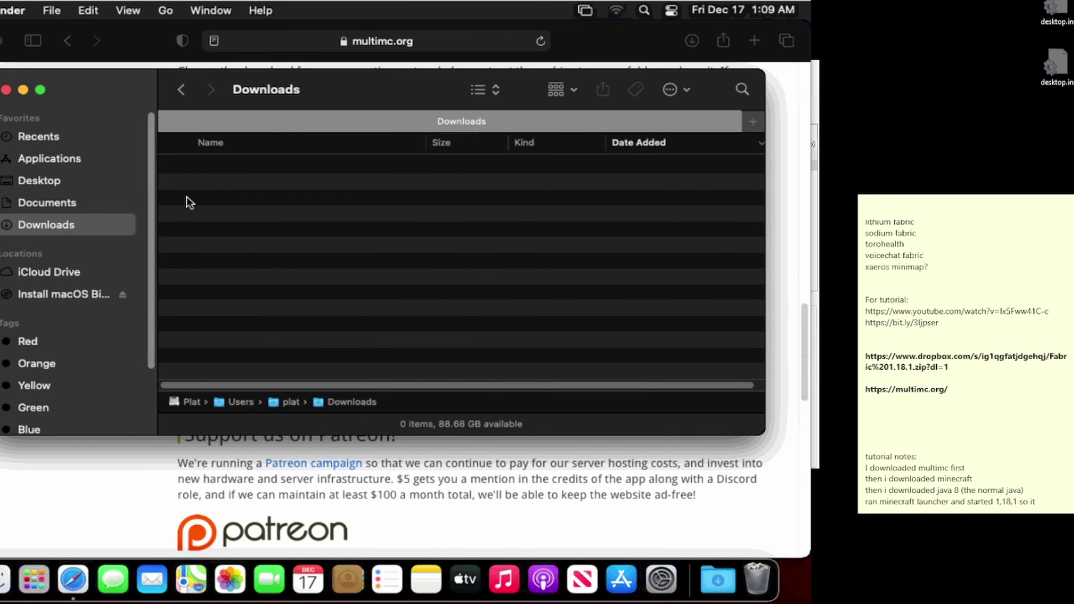
Step: Open Applications, locate MultiMC, and keep the folder in column view
{"action": "left_click", "coordinate": [80, 162]}
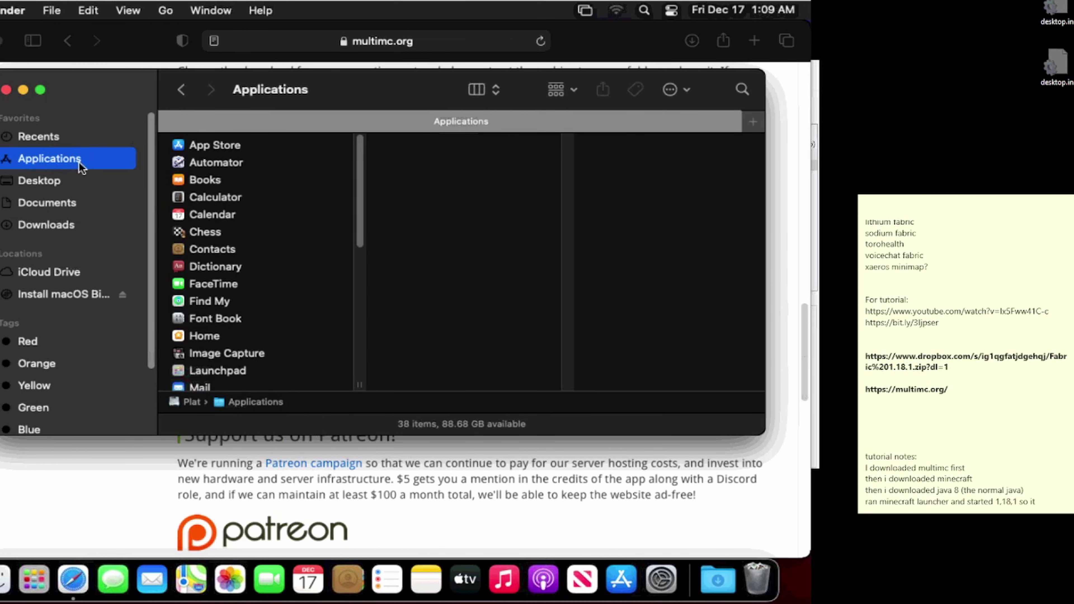
{"action": "scroll", "coordinate": [227, 254], "scroll_direction": "down", "scroll_amount": 3}
{"action": "scroll", "coordinate": [226, 256], "scroll_direction": "down", "scroll_amount": 5}
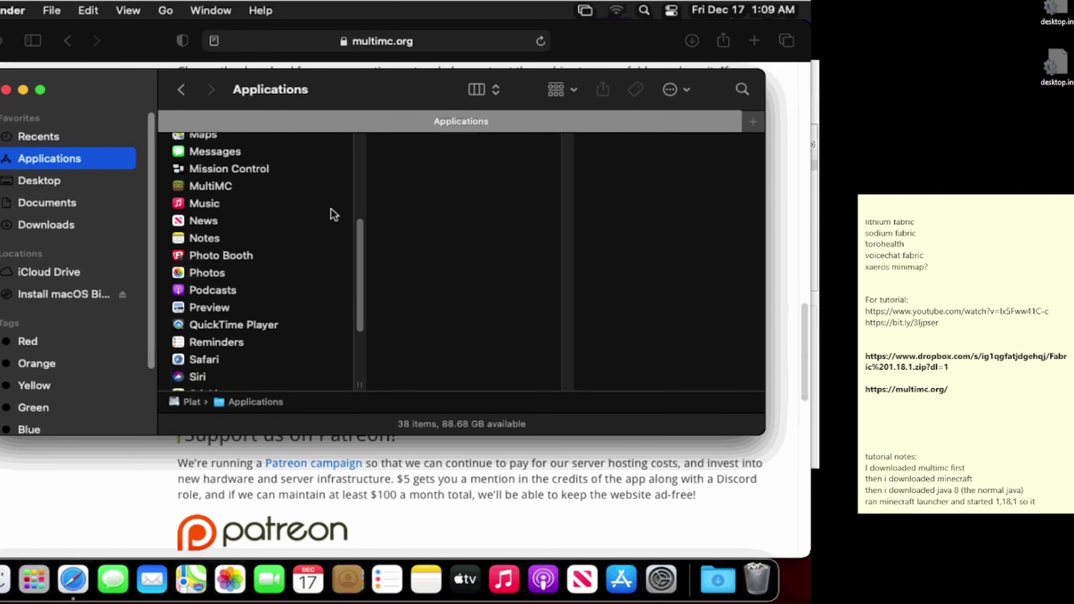
{"action": "scroll", "coordinate": [325, 211], "scroll_direction": "up", "scroll_amount": 2}
{"action": "scroll", "coordinate": [320, 210], "scroll_direction": "up", "scroll_amount": 5}
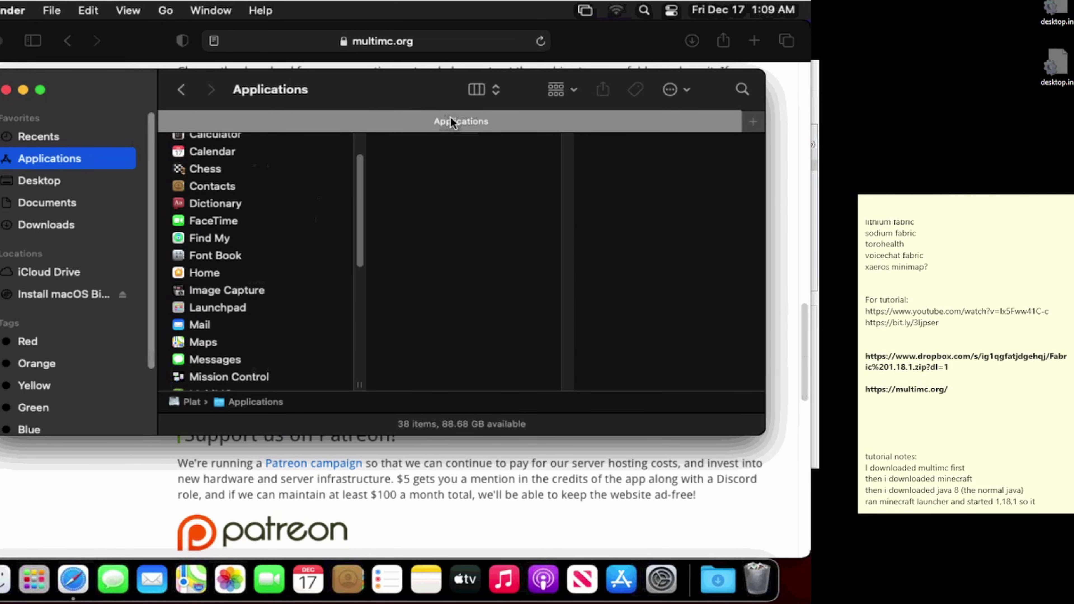
{"action": "left_click", "coordinate": [480, 91]}
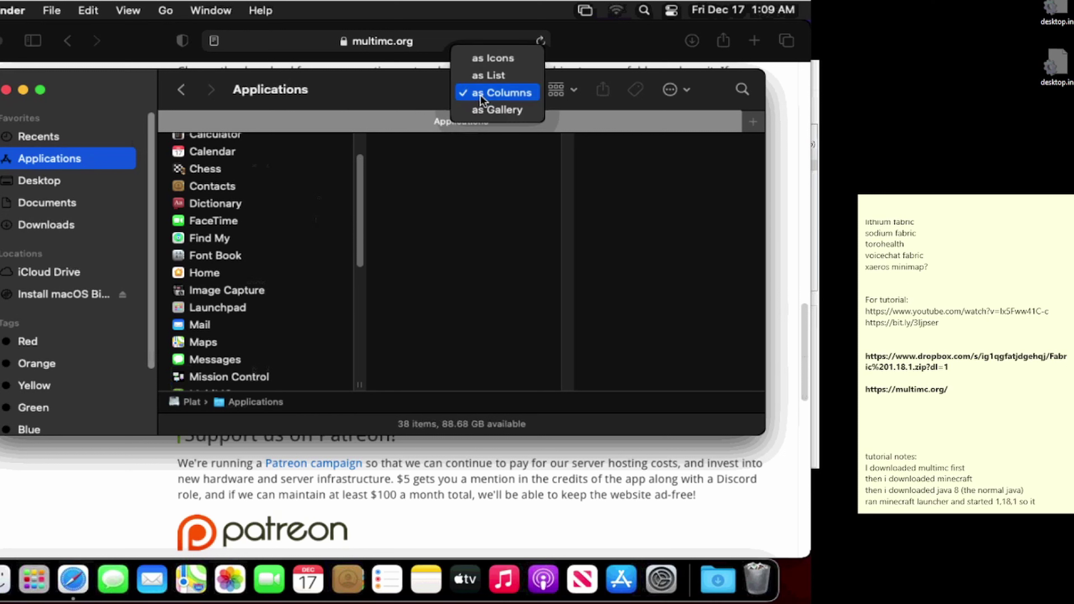
{"action": "left_click", "coordinate": [464, 192]}
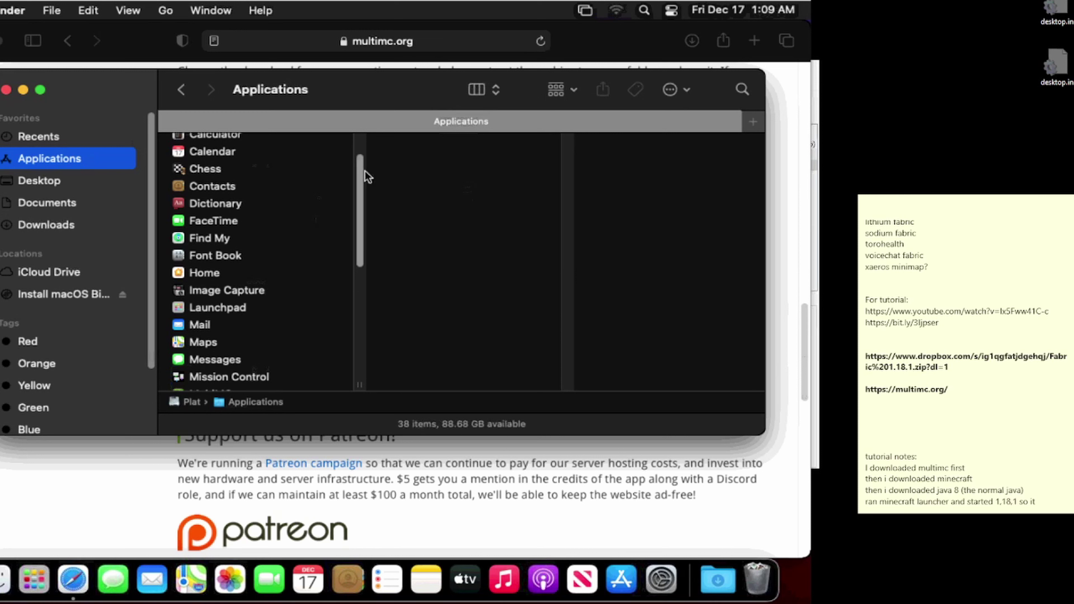
Step: Look through Finder's view settings without changes, then return to Safari
{"action": "left_click", "coordinate": [122, 11]}
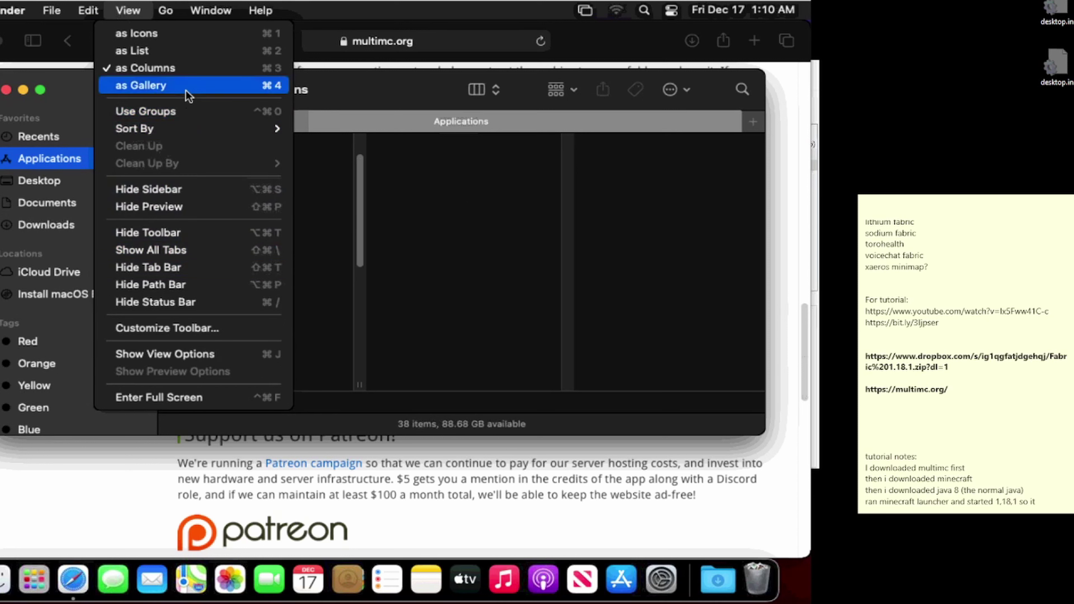
{"action": "left_click", "coordinate": [430, 210]}
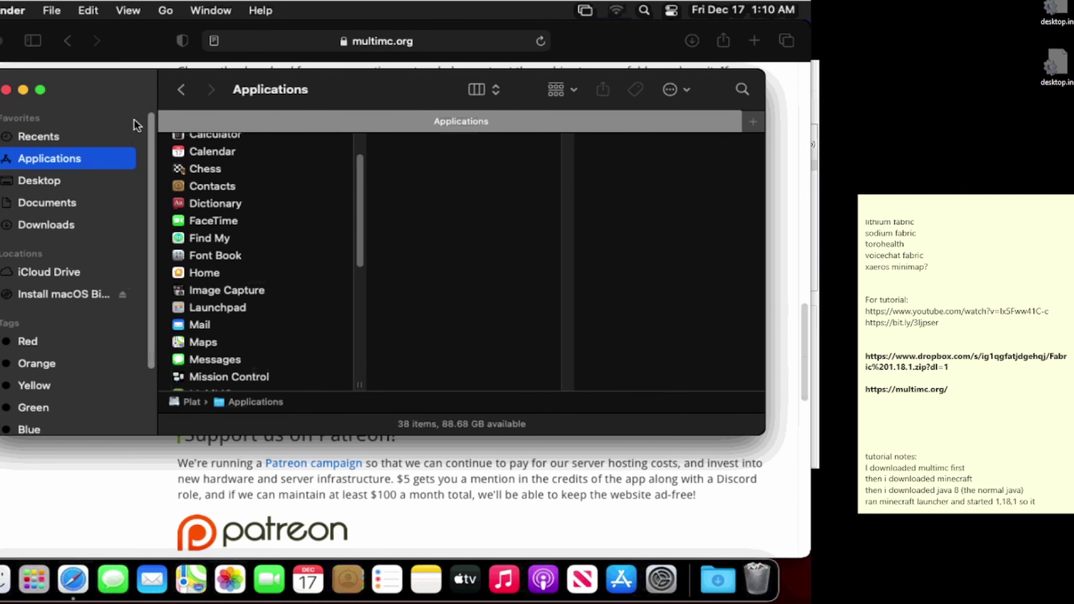
{"action": "left_click", "coordinate": [345, 47]}
{"action": "left_click", "coordinate": [343, 41]}
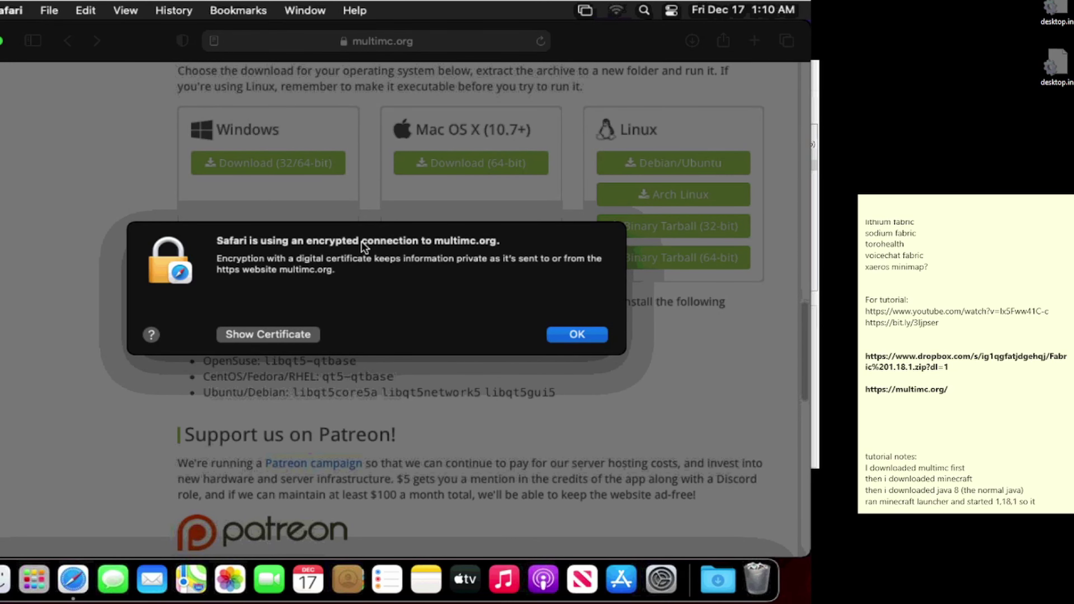
Step: Search the web for 'java' and open the official Java site
{"action": "left_click", "coordinate": [576, 334]}
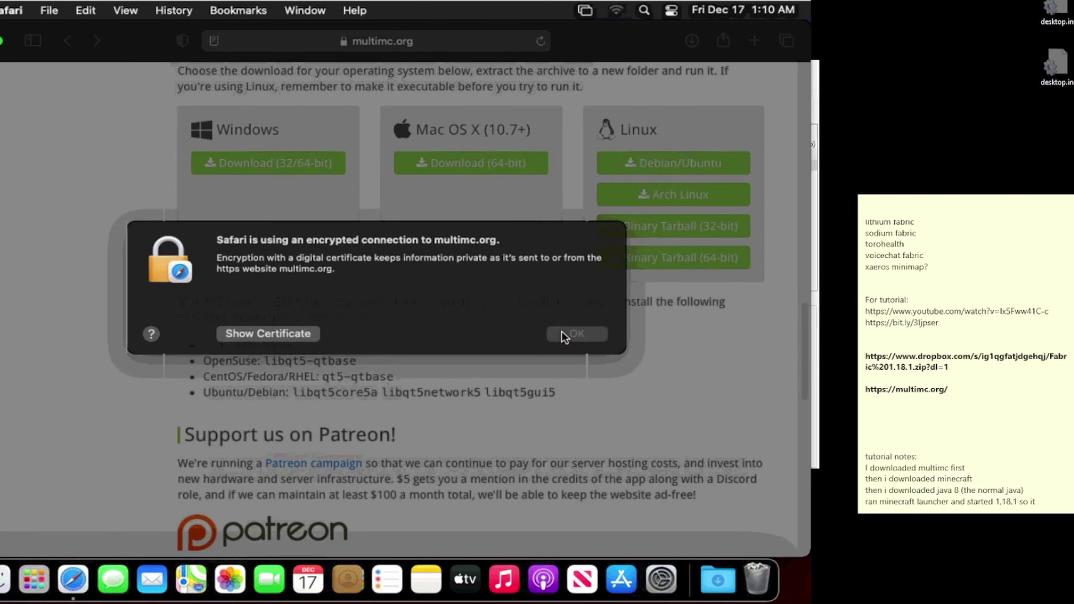
{"action": "left_click", "coordinate": [370, 43]}
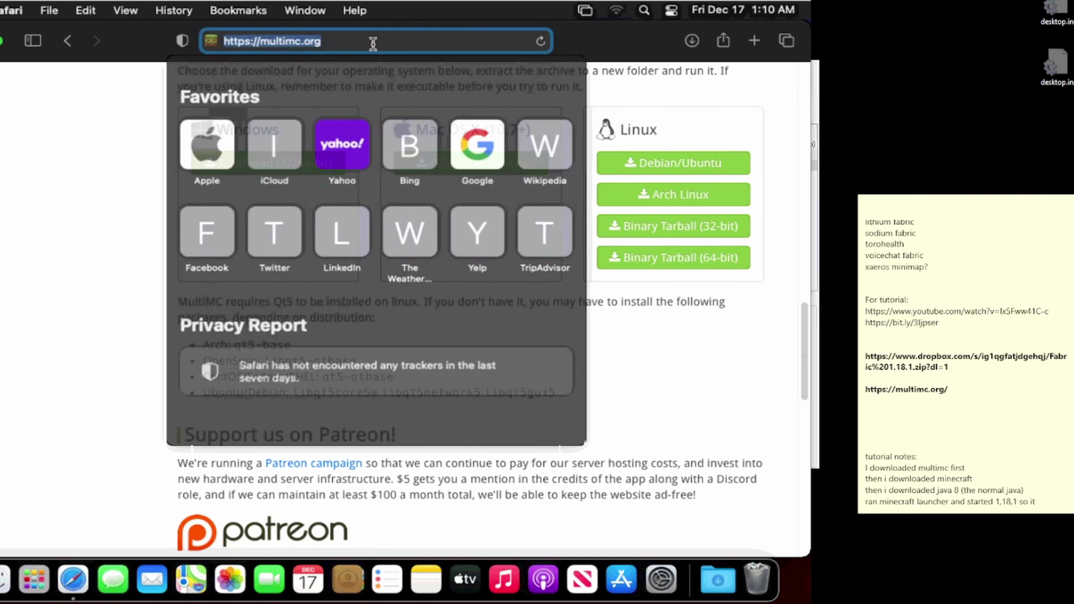
{"action": "key", "text": "BackSpace"}
{"action": "type", "text": "java"}
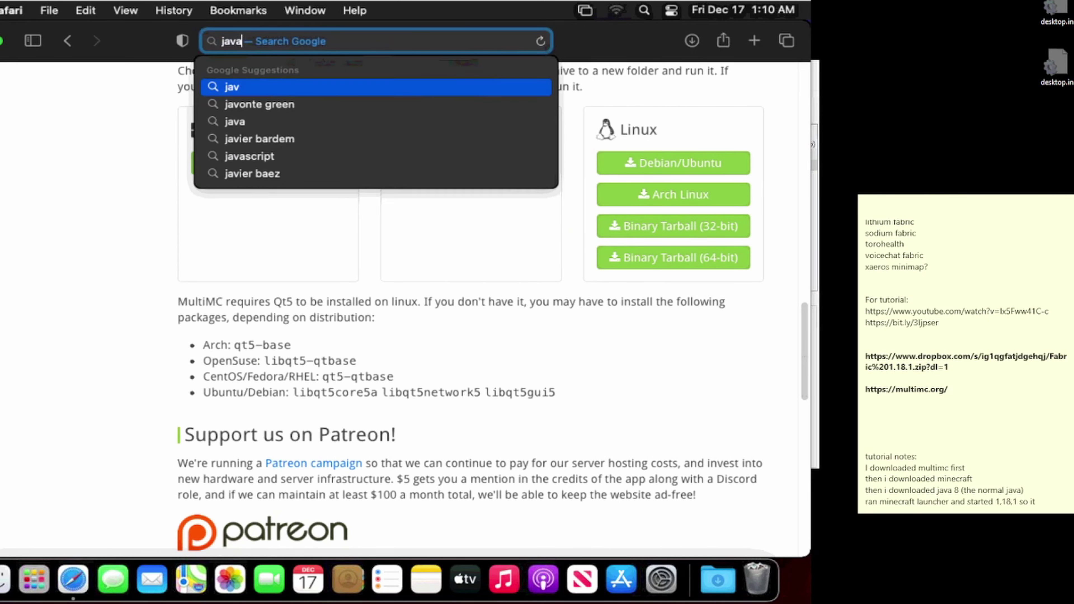
{"action": "key", "text": "Return"}
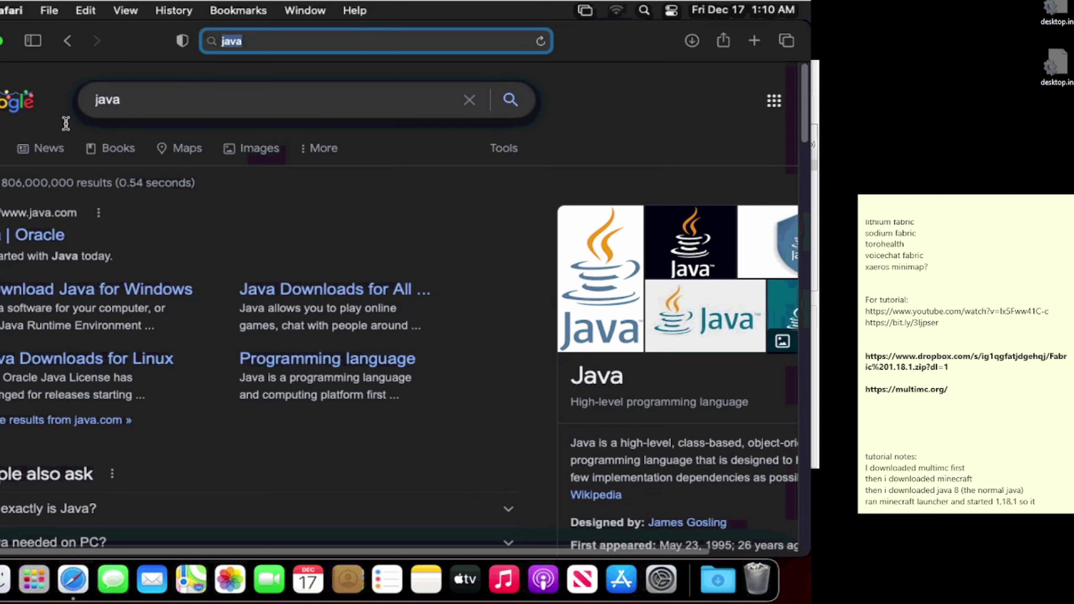
{"action": "left_click", "coordinate": [33, 235]}
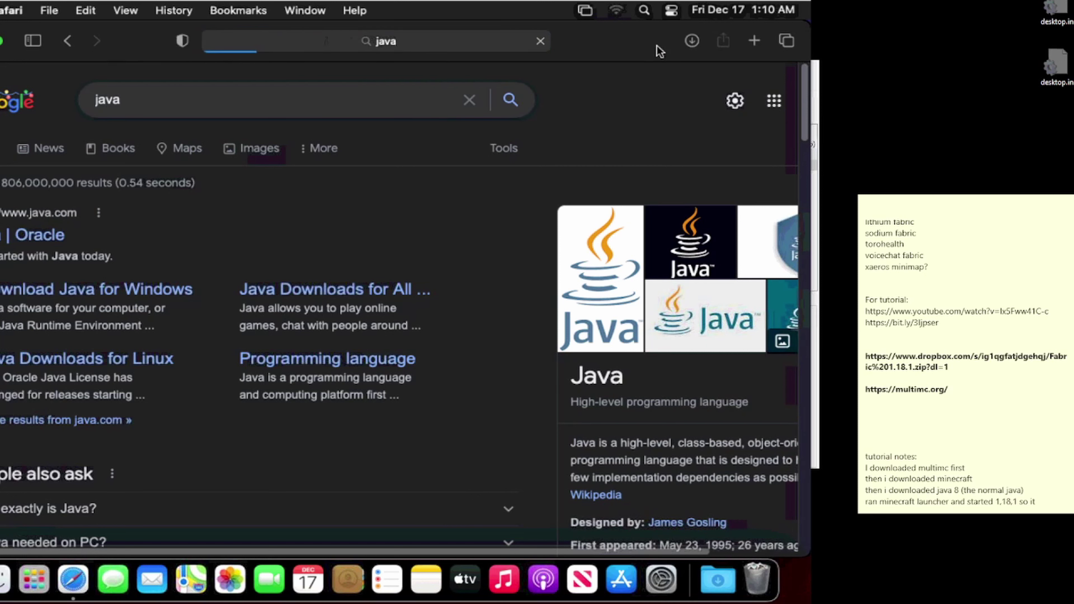
Step: Open the Minecraft Official Site in a new tab
{"action": "left_click", "coordinate": [754, 41]}
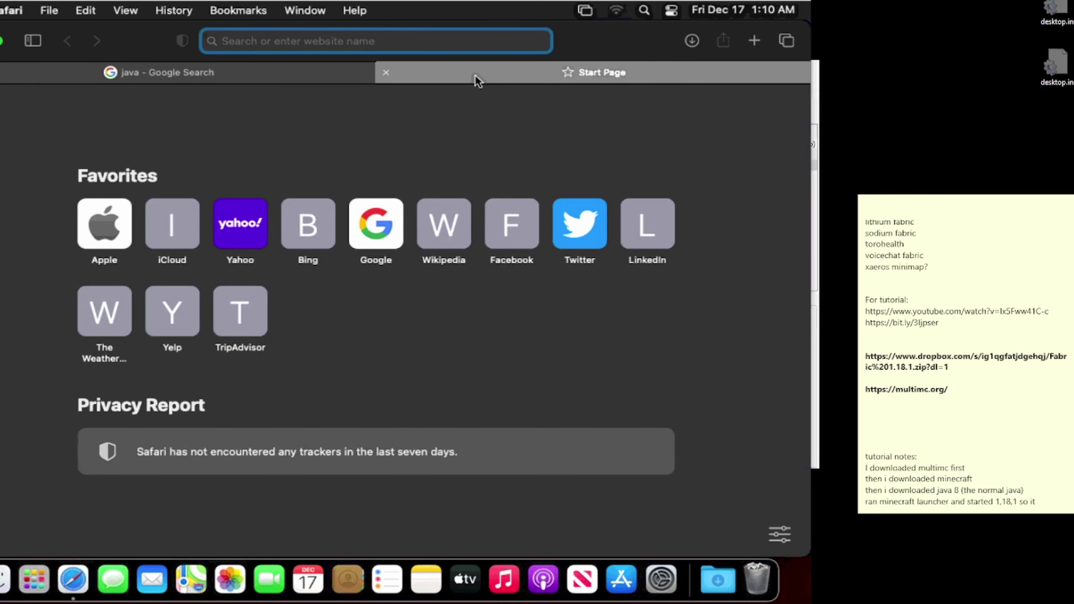
{"action": "type", "text": "minecraft"}
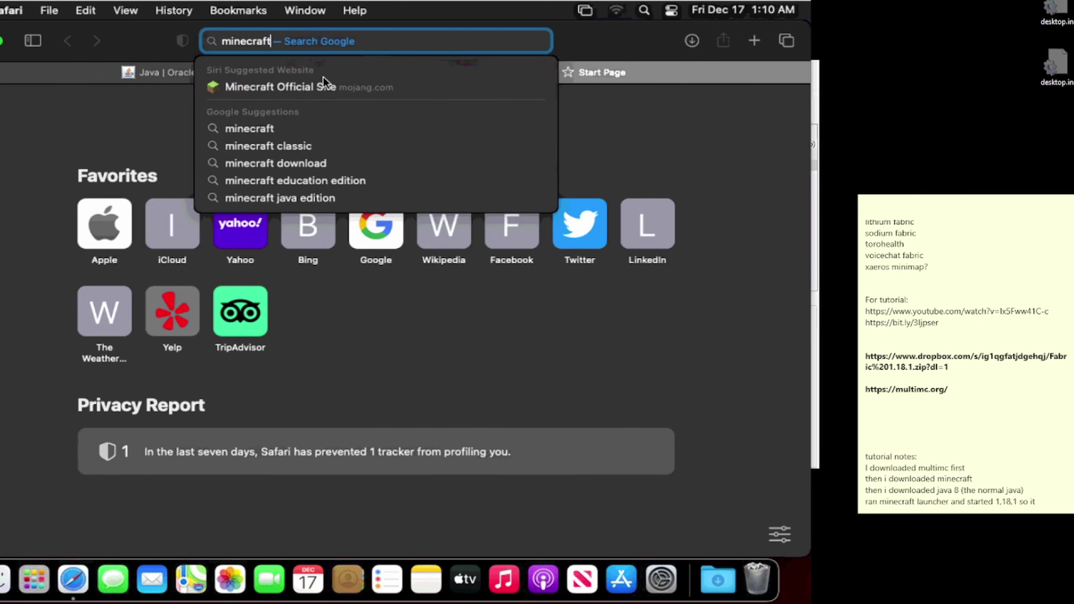
{"action": "left_click", "coordinate": [319, 90]}
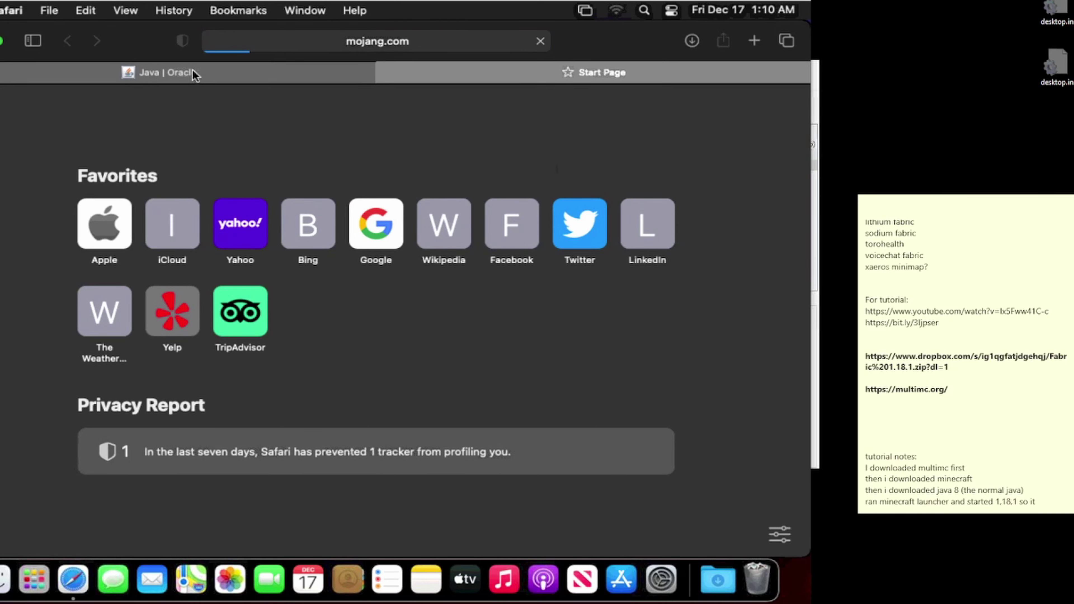
Step: Download the Java 8 Update 311 installer from java.com, allowing the download
{"action": "left_click", "coordinate": [192, 72]}
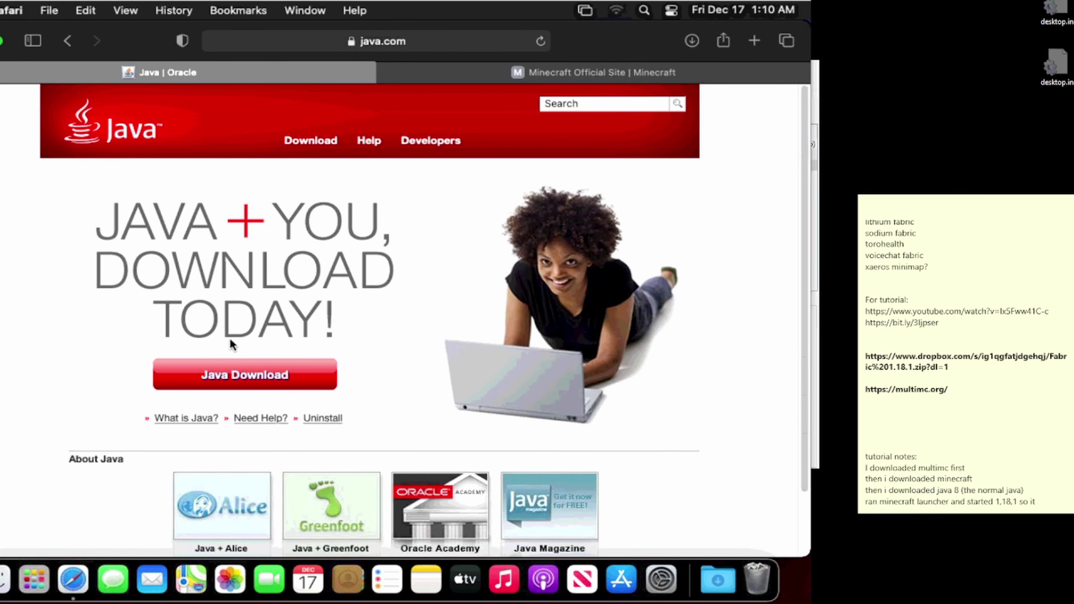
{"action": "left_click", "coordinate": [235, 372]}
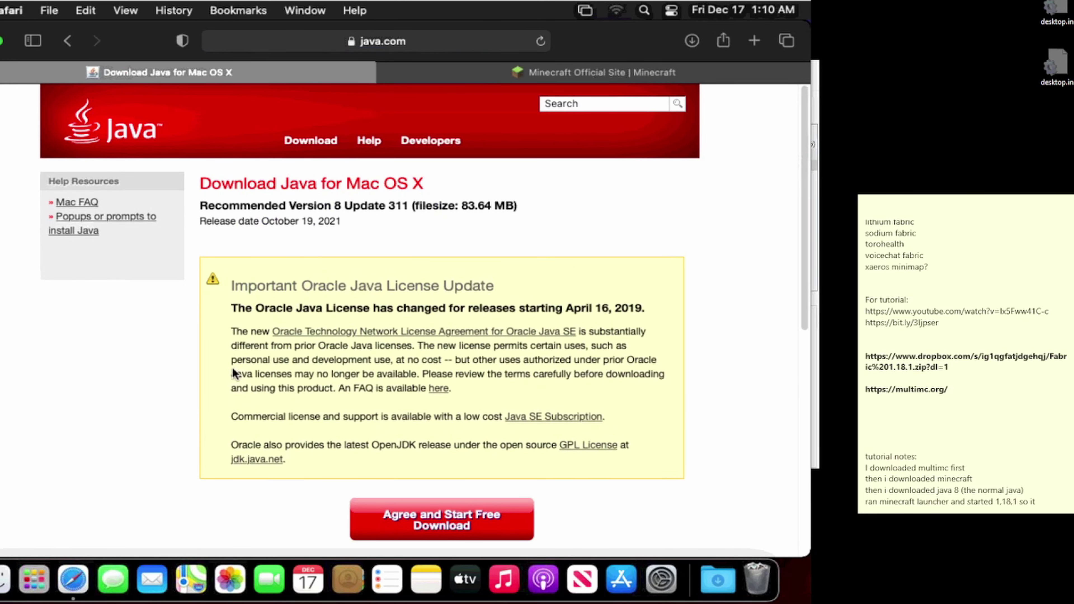
{"action": "scroll", "coordinate": [354, 391], "scroll_direction": "down", "scroll_amount": 1}
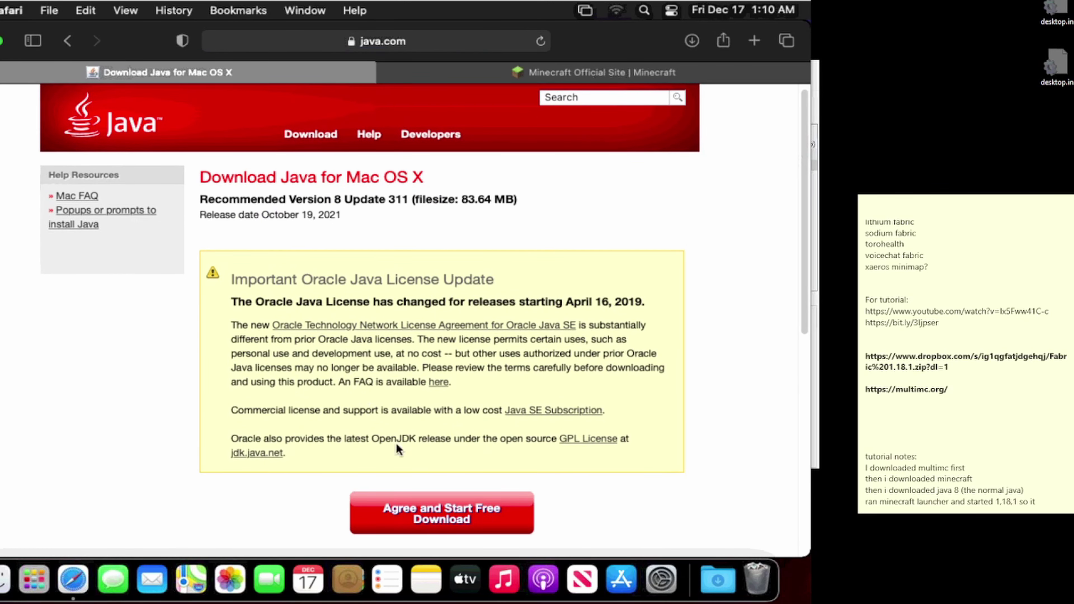
{"action": "left_click", "coordinate": [405, 510]}
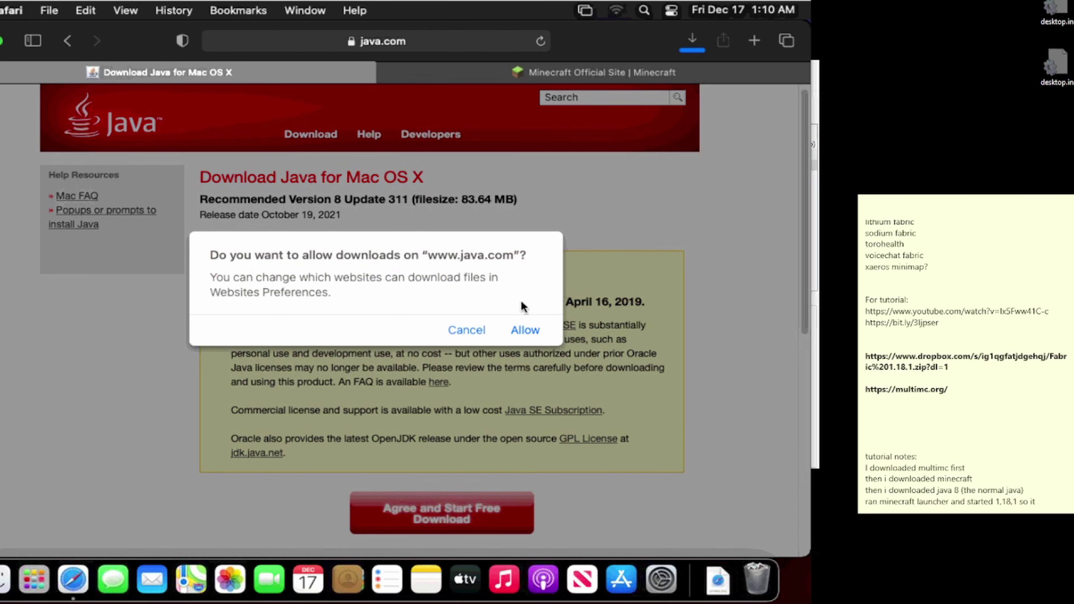
{"action": "left_click", "coordinate": [524, 327]}
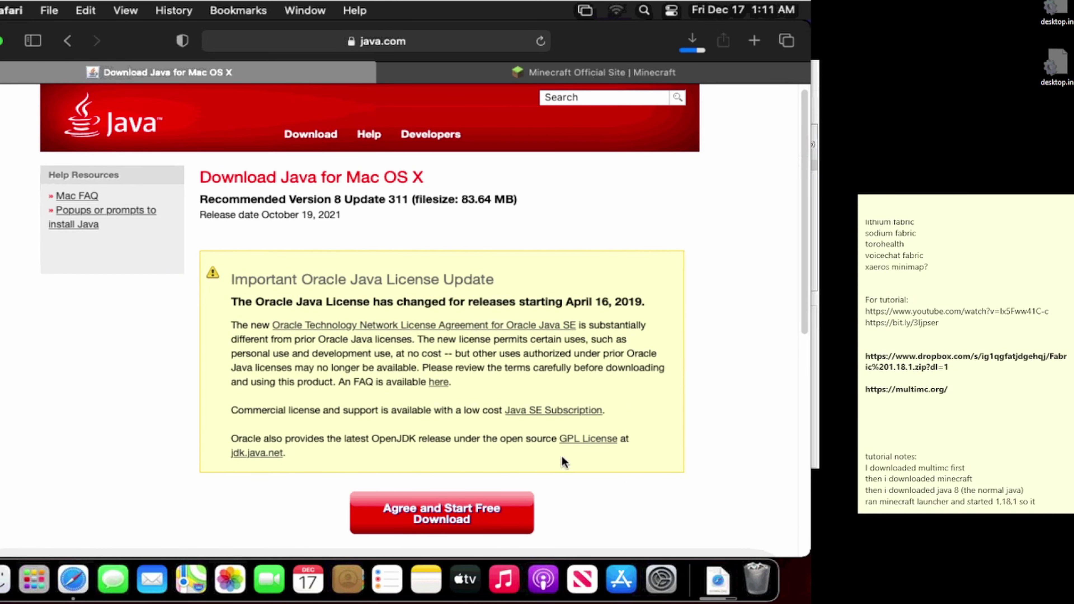
{"action": "left_click", "coordinate": [534, 72]}
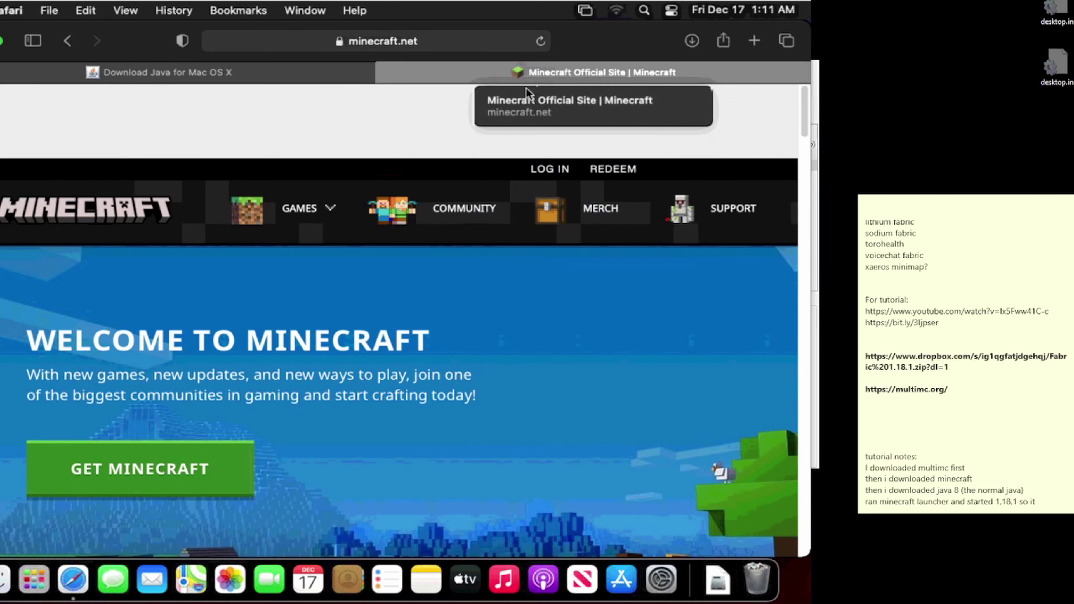
Step: Open the downloaded Java disk image and launch the Java 8 Update 311 installer
{"action": "left_click", "coordinate": [724, 576]}
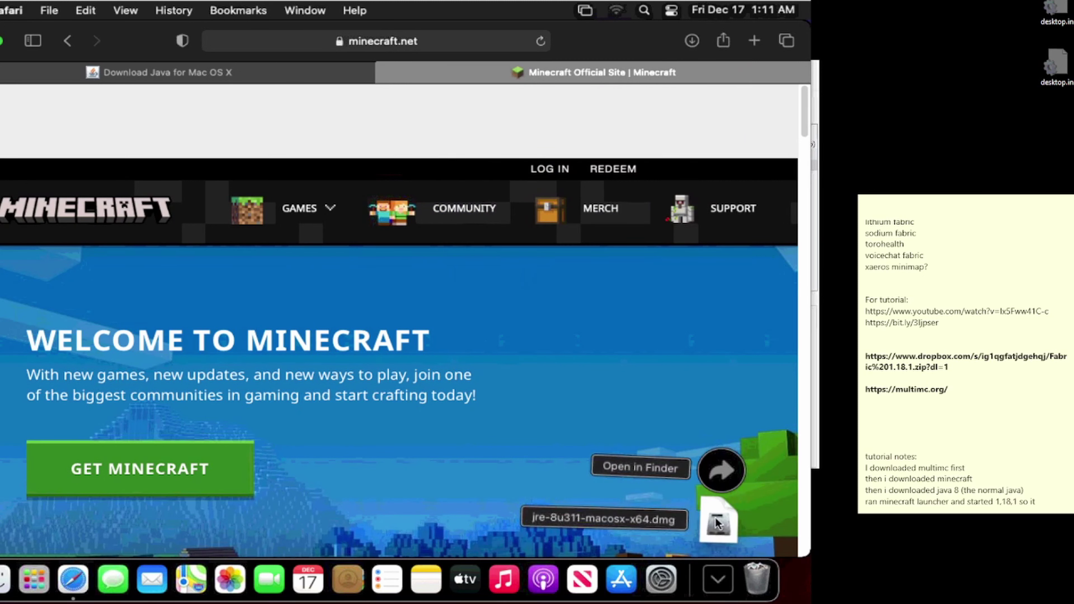
{"action": "left_click", "coordinate": [718, 524]}
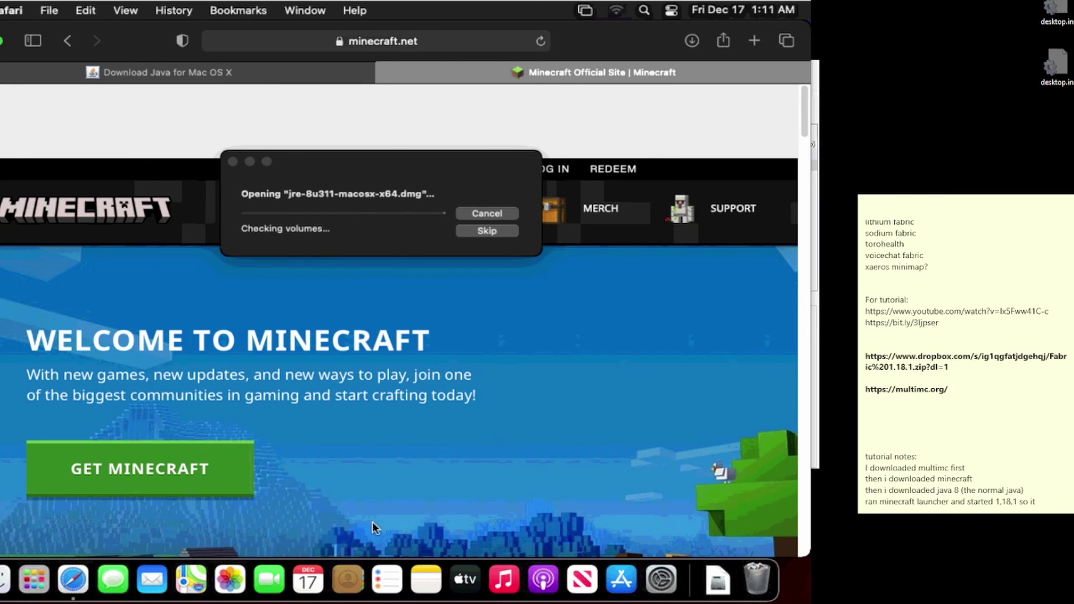
{"action": "left_click", "coordinate": [4, 579]}
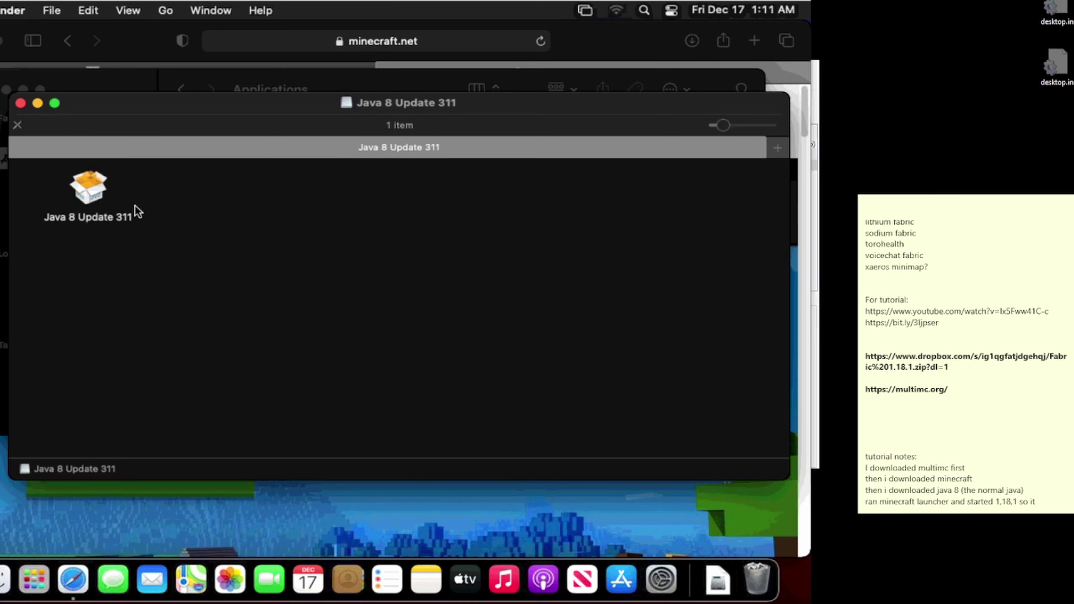
{"action": "double_click", "coordinate": [97, 204]}
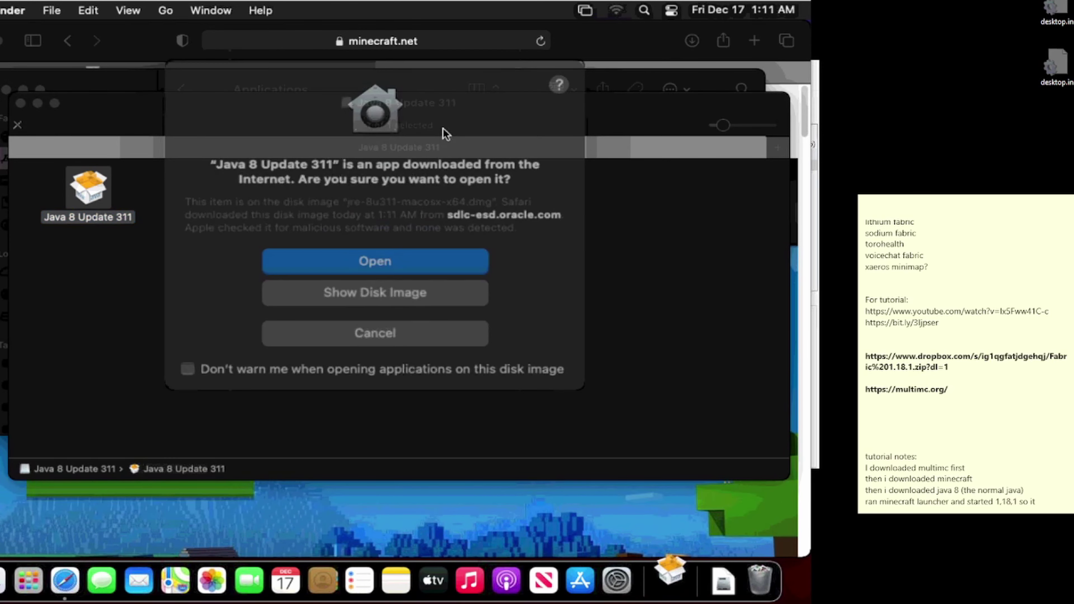
Step: Approve the app, accept the license, and enter the admin password to install Java
{"action": "left_click", "coordinate": [386, 256]}
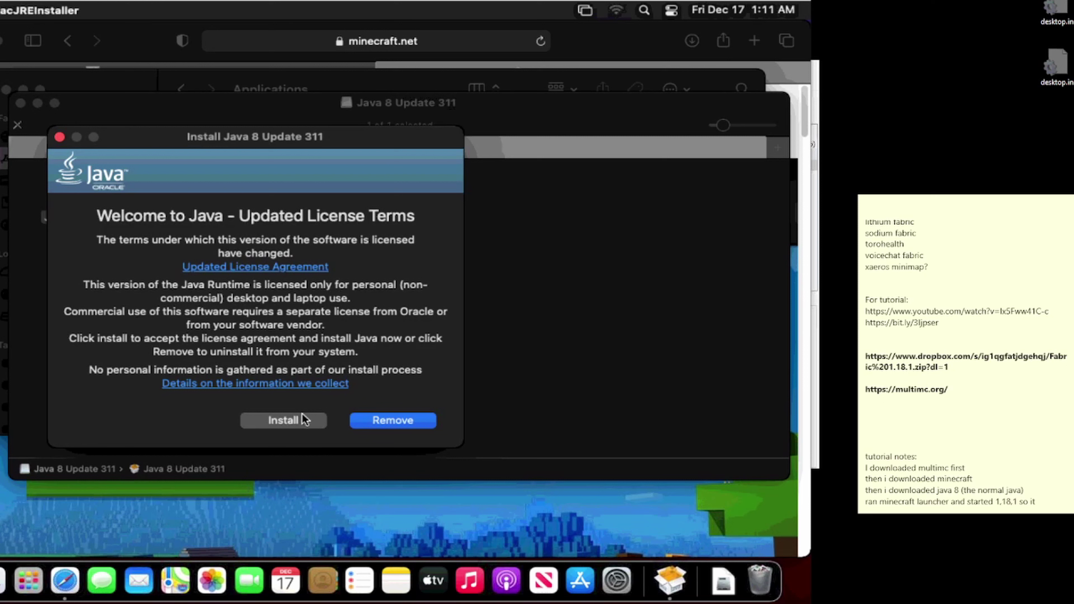
{"action": "left_click", "coordinate": [304, 420]}
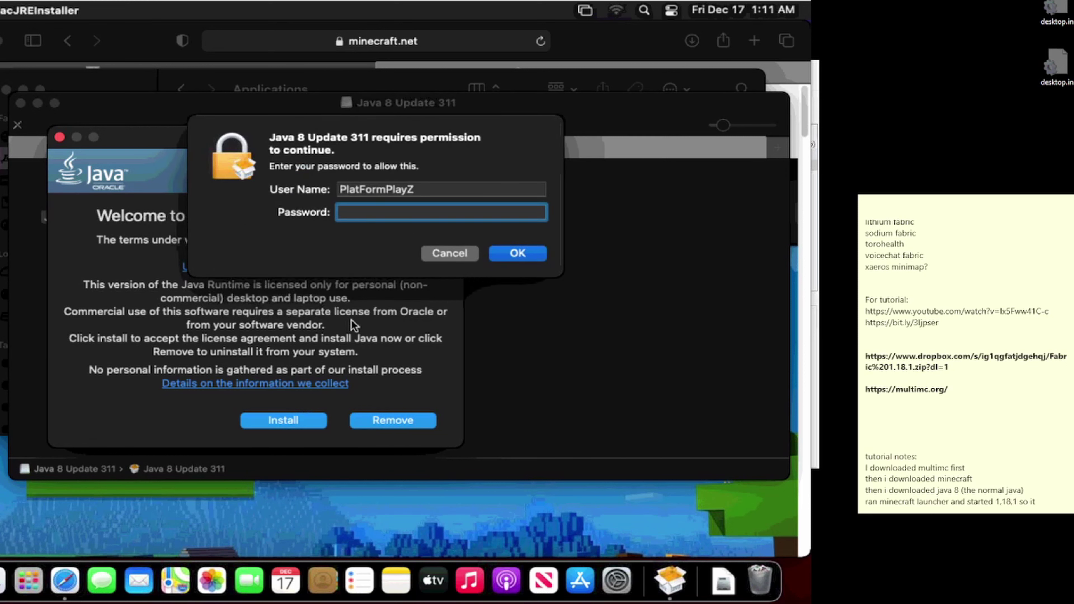
{"action": "type", "text": "••••••••"}
{"action": "key", "text": "Return"}
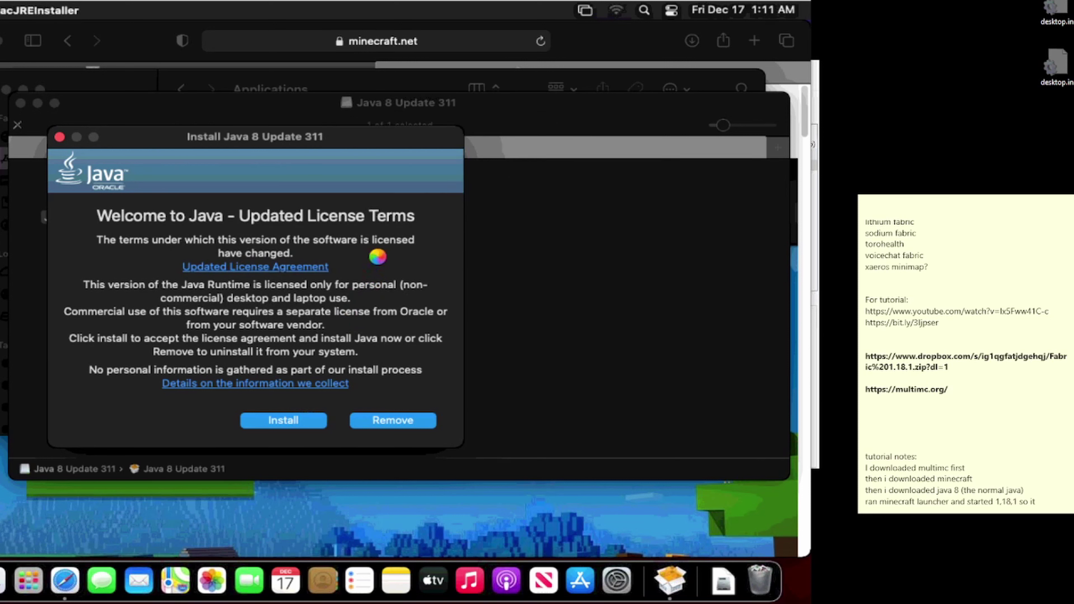
{"action": "left_click", "coordinate": [592, 35]}
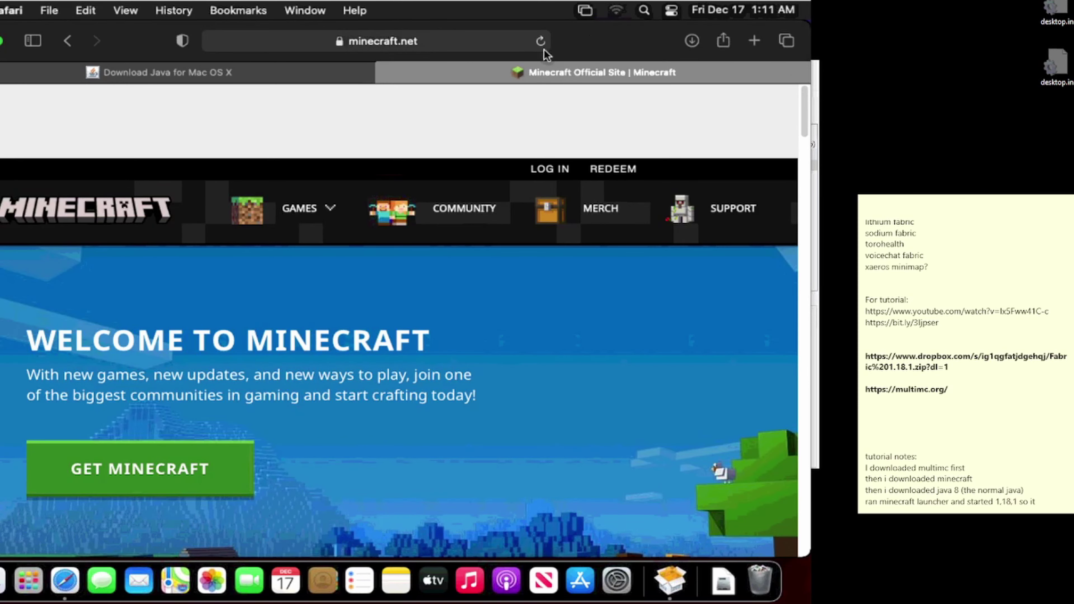
Step: Log in to minecraft.net with the Mojang account email and password
{"action": "left_click", "coordinate": [543, 170]}
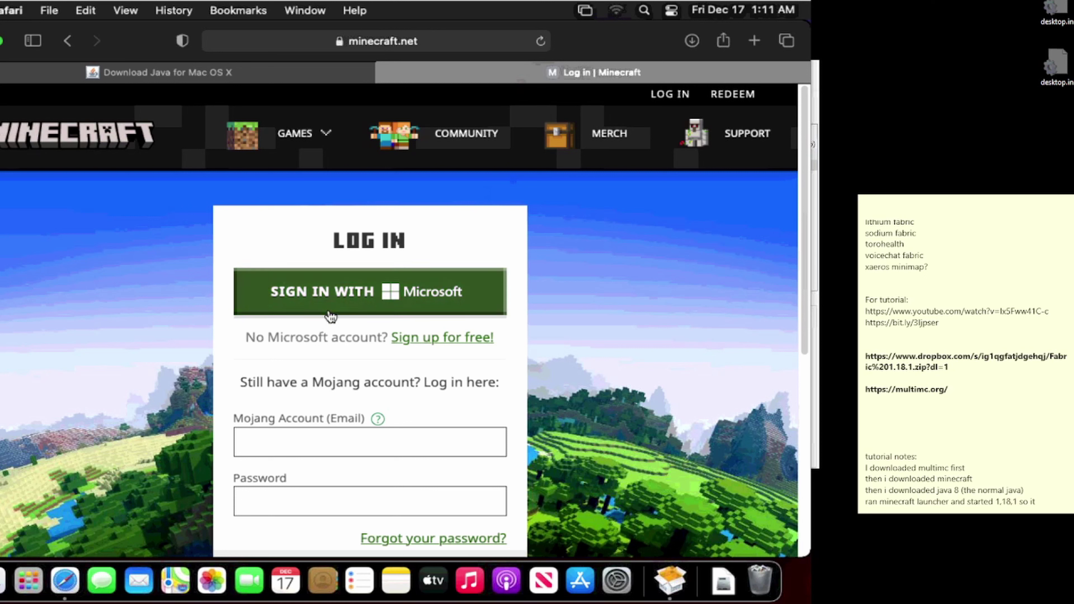
{"action": "left_click", "coordinate": [281, 442]}
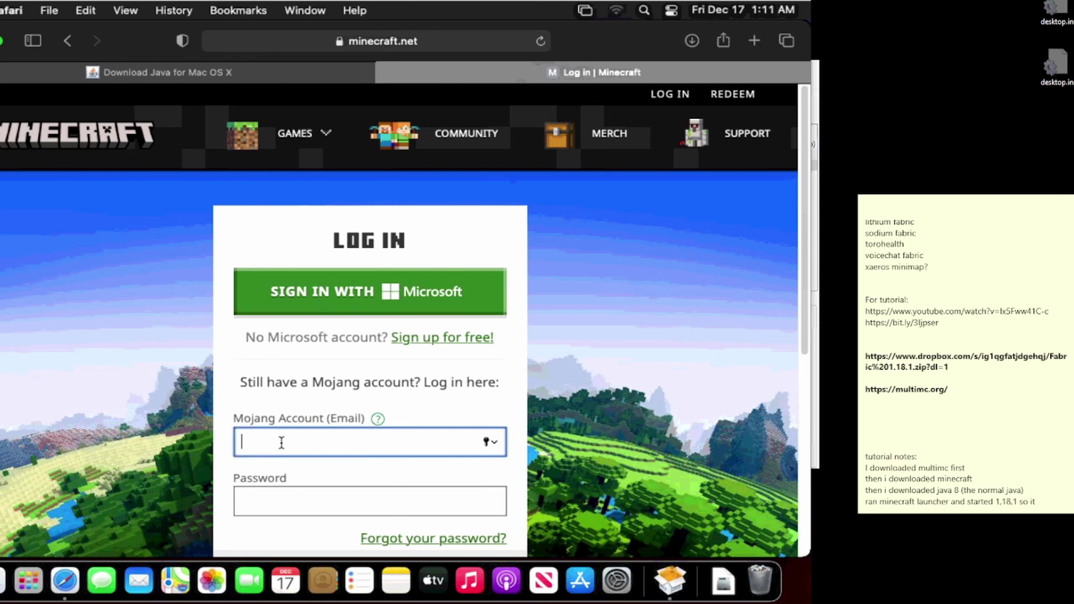
{"action": "key", "text": "Tab"}
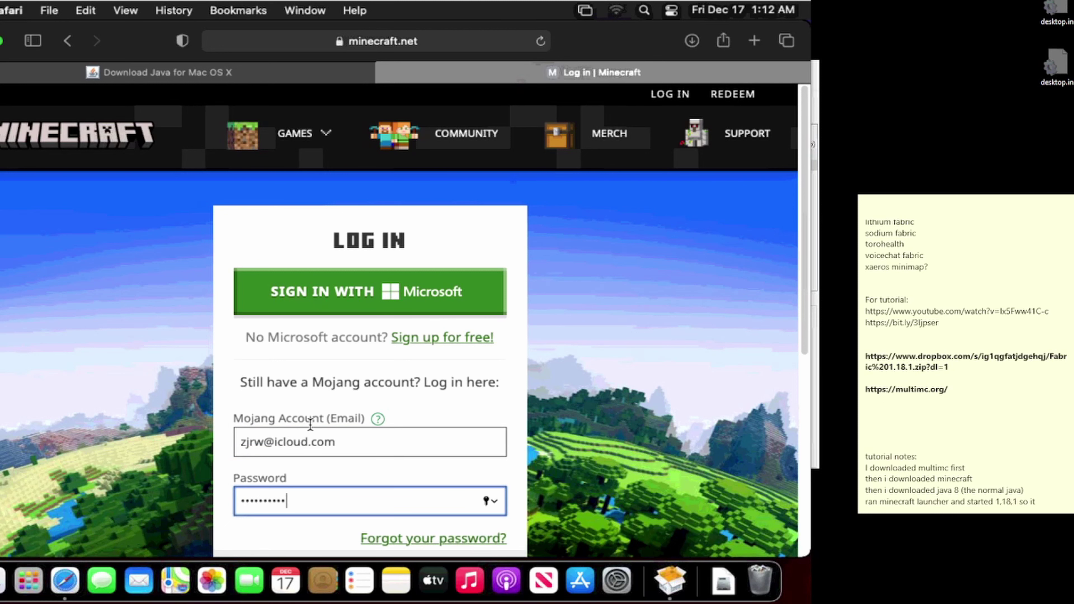
{"action": "key", "text": "Return"}
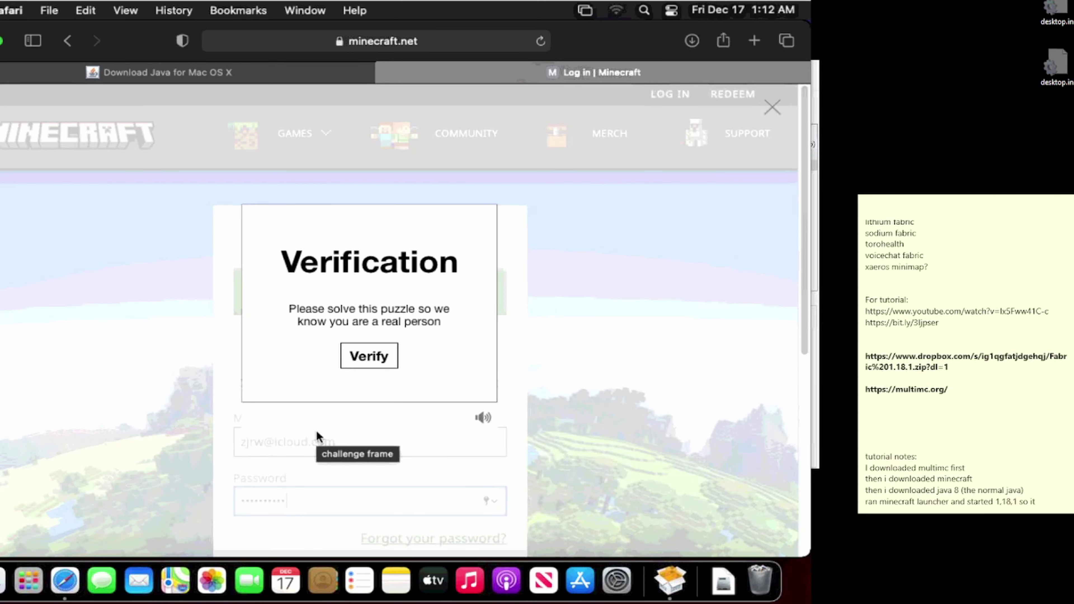
Step: Pass the zebra verification puzzle and close Java's successful-install message
{"action": "left_click", "coordinate": [358, 357]}
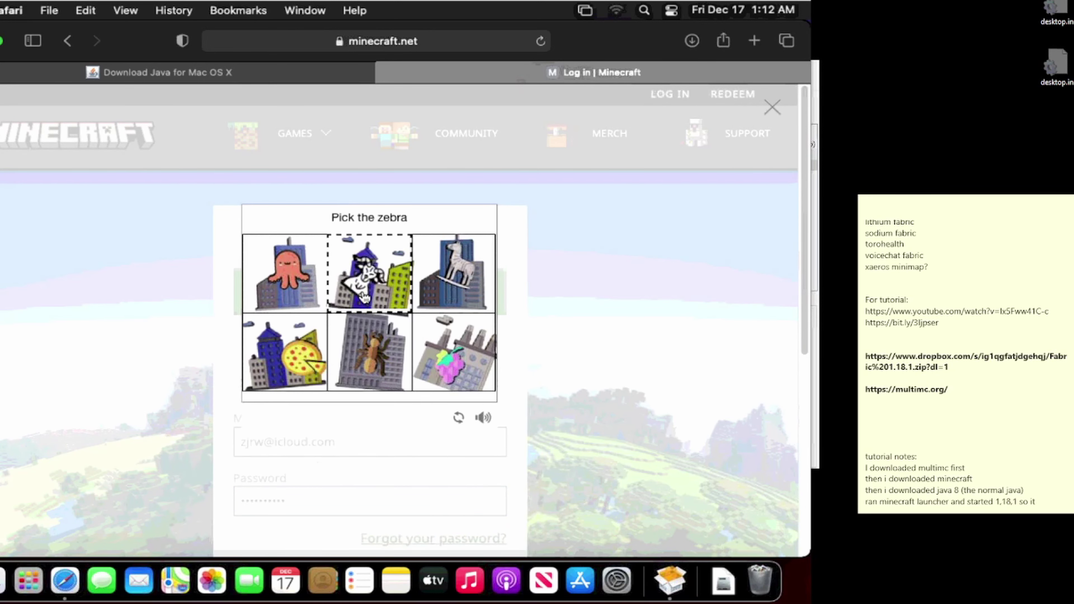
{"action": "left_click", "coordinate": [423, 289]}
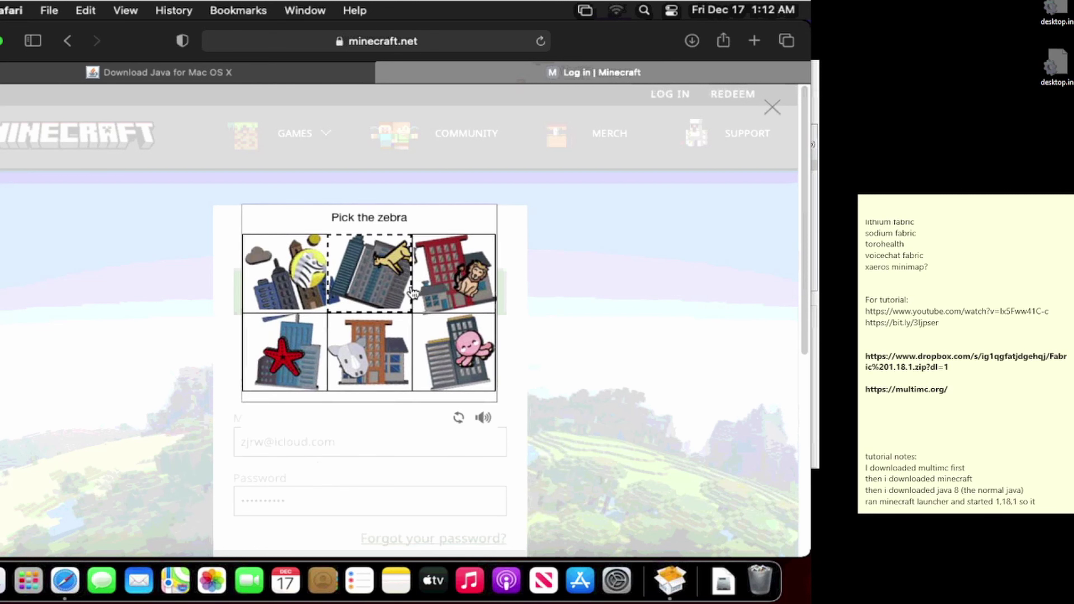
{"action": "left_click", "coordinate": [295, 287]}
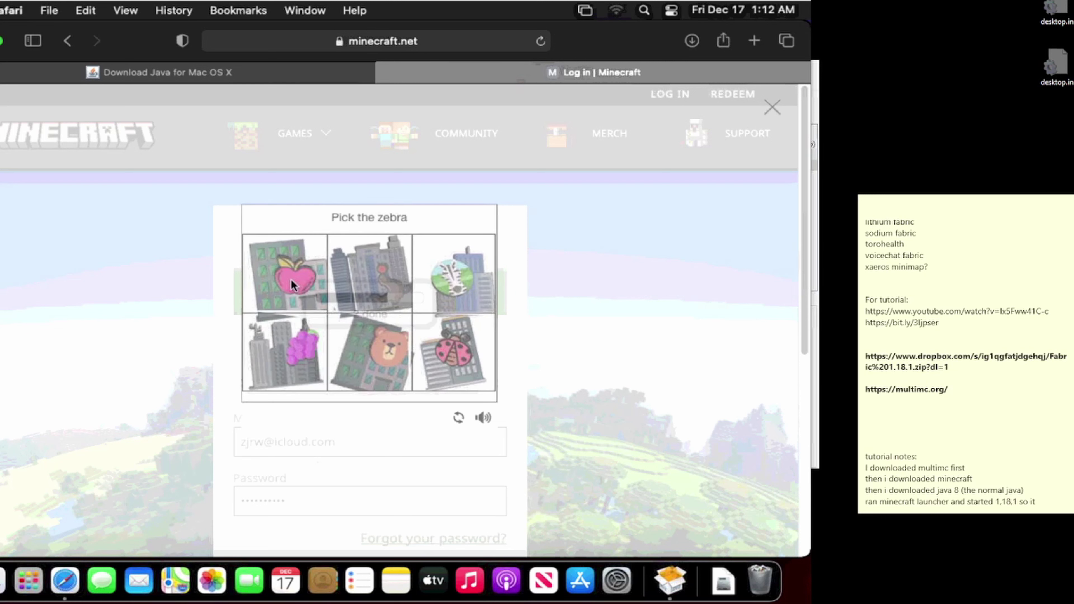
{"action": "left_click", "coordinate": [417, 280]}
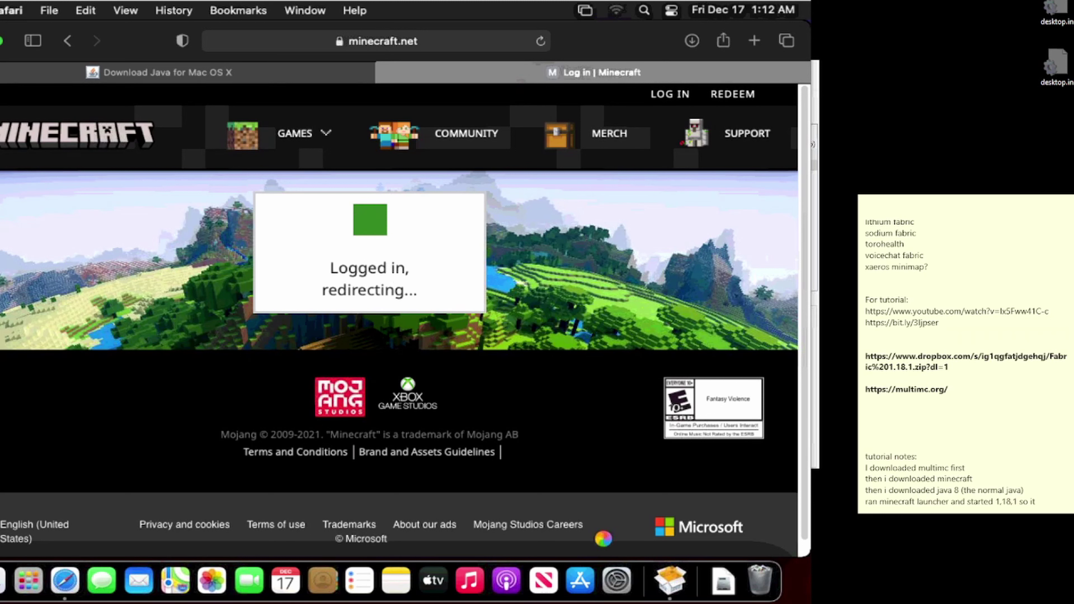
{"action": "left_click", "coordinate": [669, 582]}
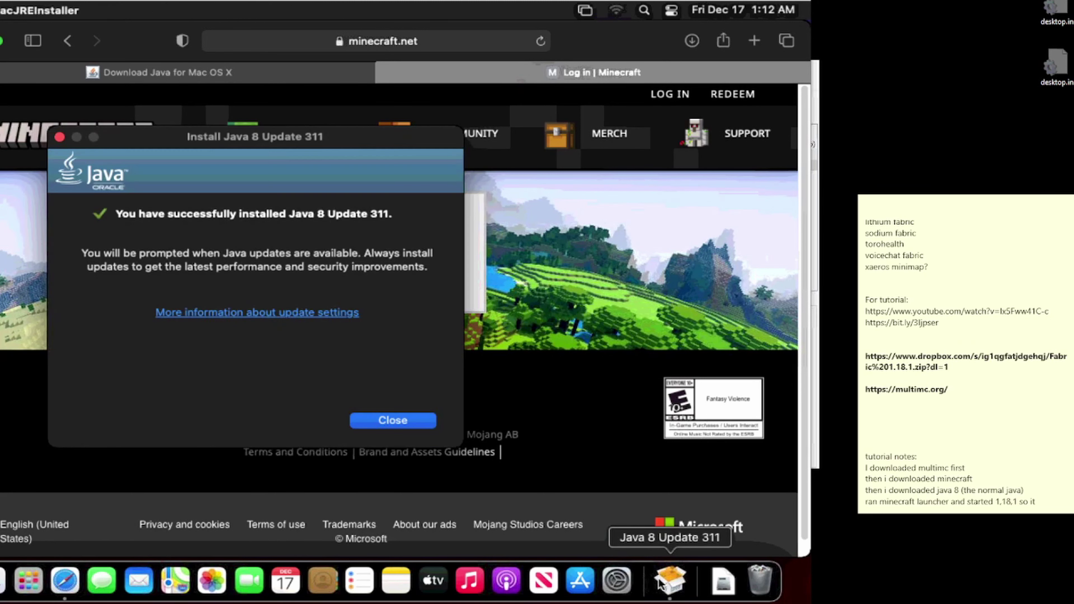
{"action": "left_click", "coordinate": [406, 423]}
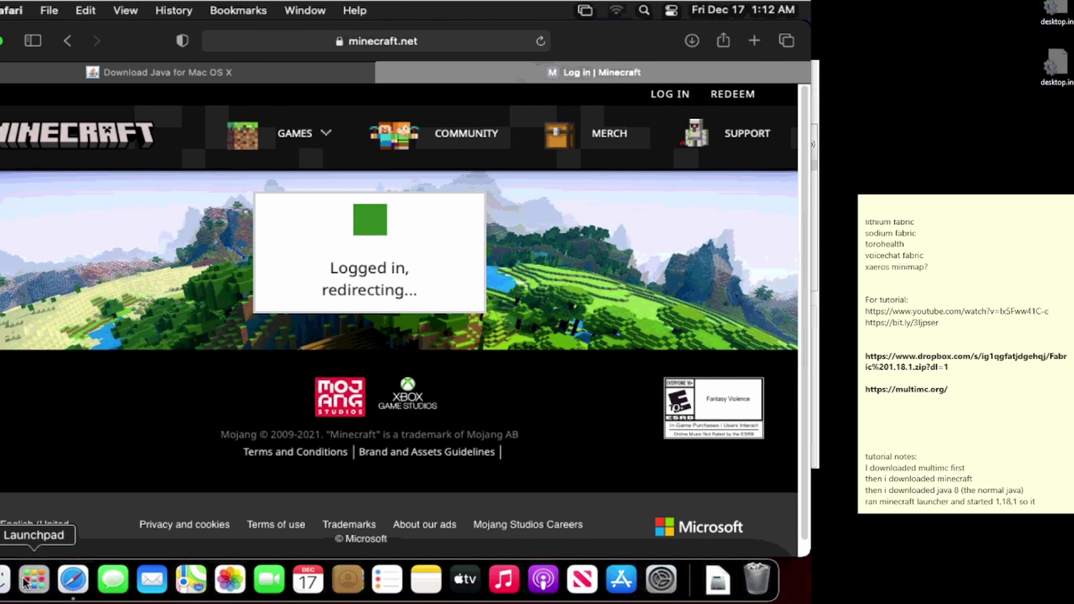
Step: Close the Java 8 Update 311 volume window and trash jre-8u311-macosx-x64.dmg from Downloads
{"action": "left_click", "coordinate": [5, 580]}
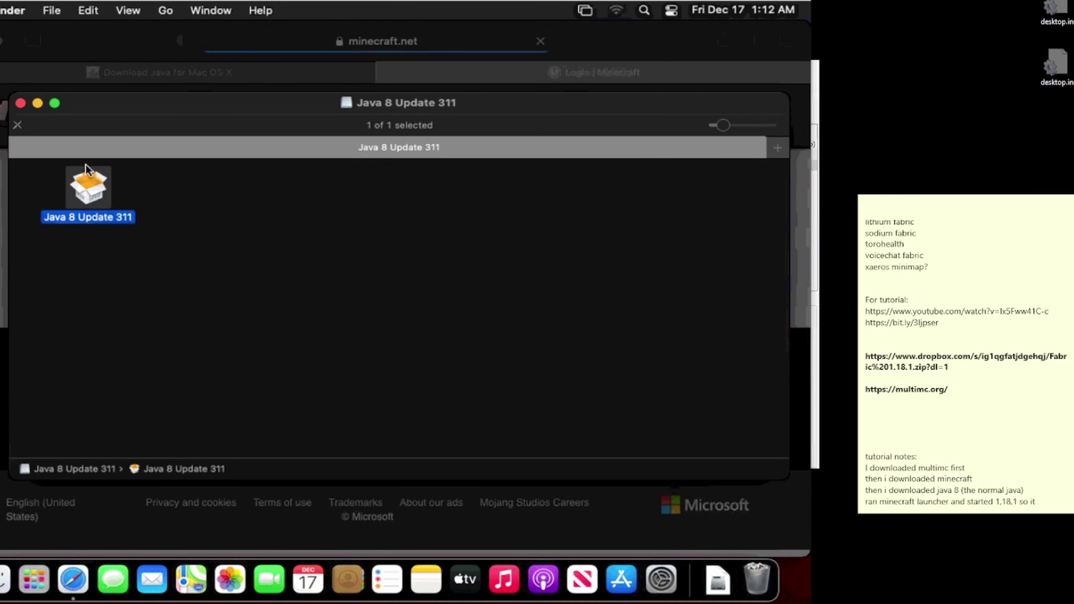
{"action": "left_click", "coordinate": [20, 103]}
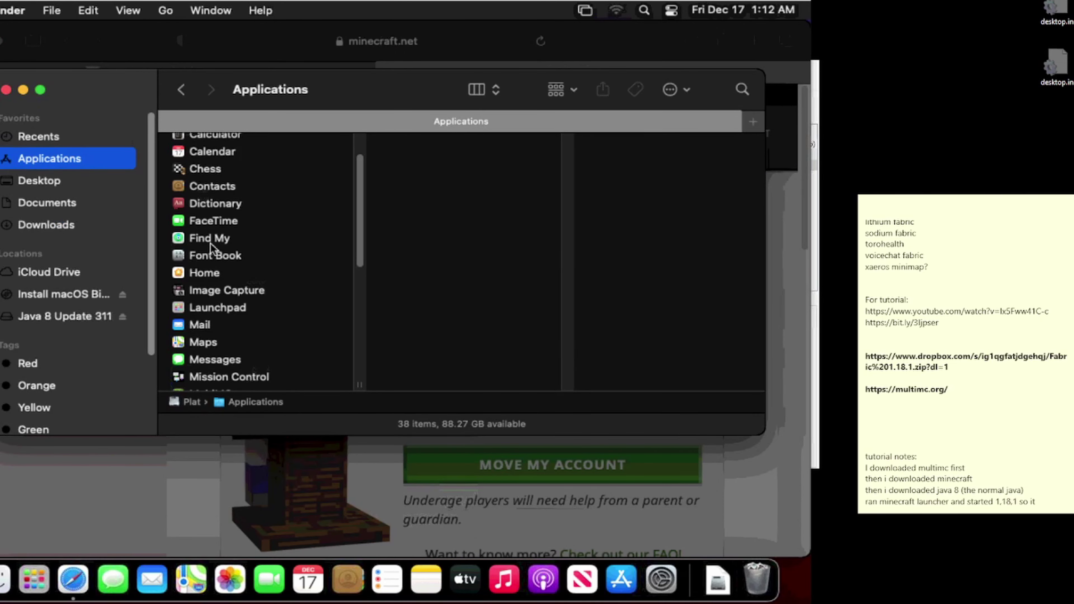
{"action": "left_click", "coordinate": [54, 222]}
{"action": "left_click", "coordinate": [245, 169]}
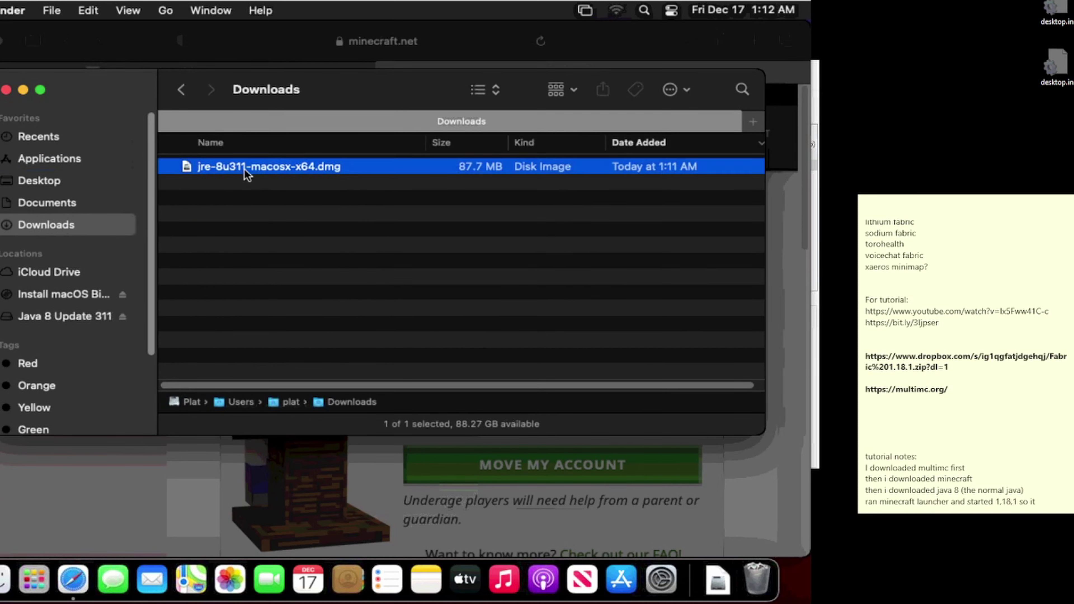
{"action": "right_click", "coordinate": [244, 171]}
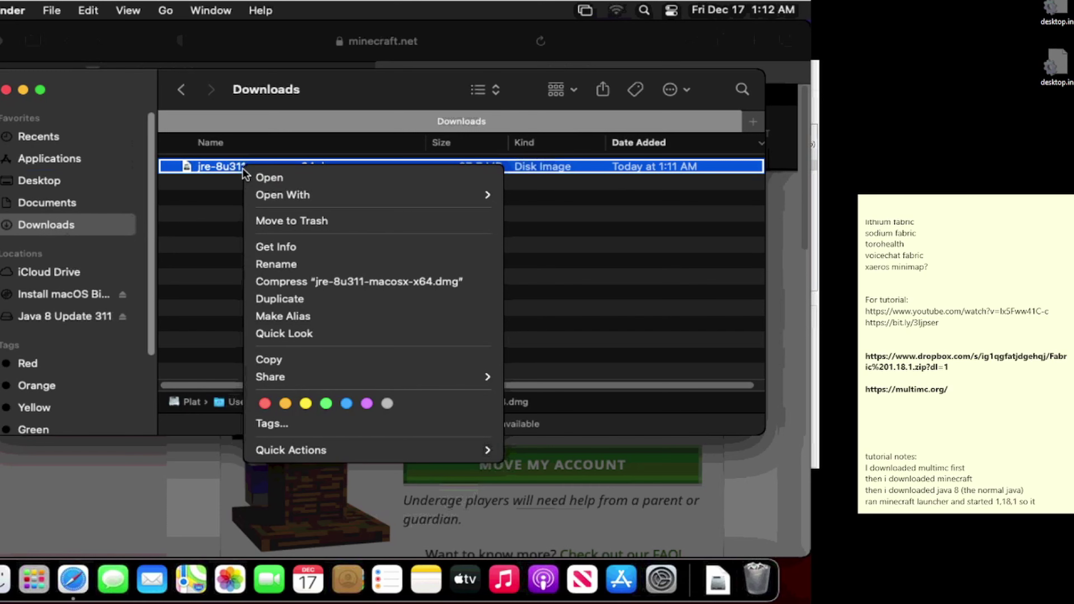
{"action": "left_click", "coordinate": [273, 221]}
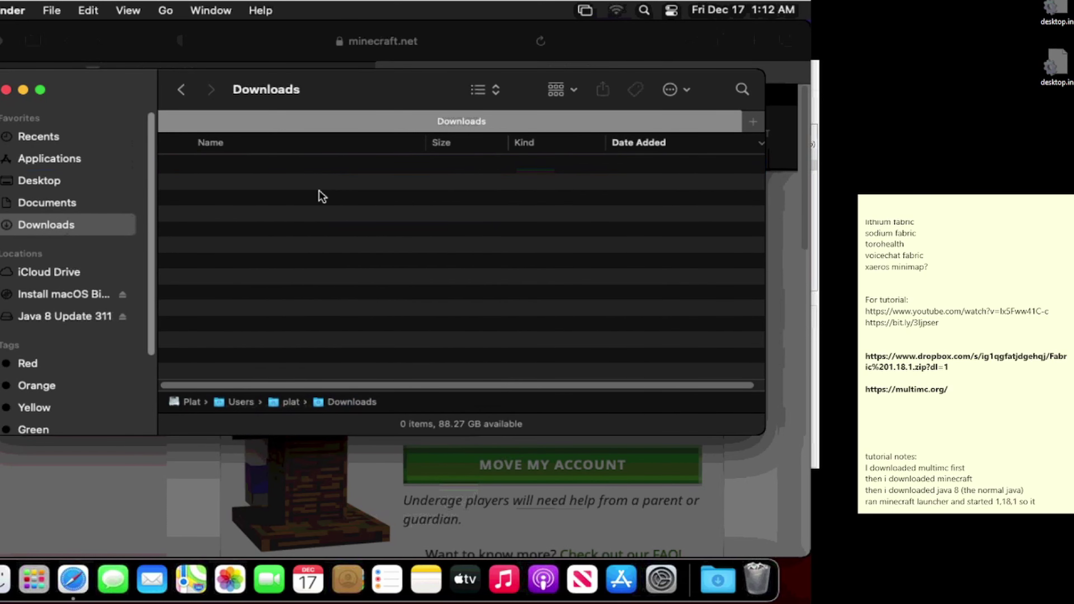
{"action": "left_click", "coordinate": [606, 61]}
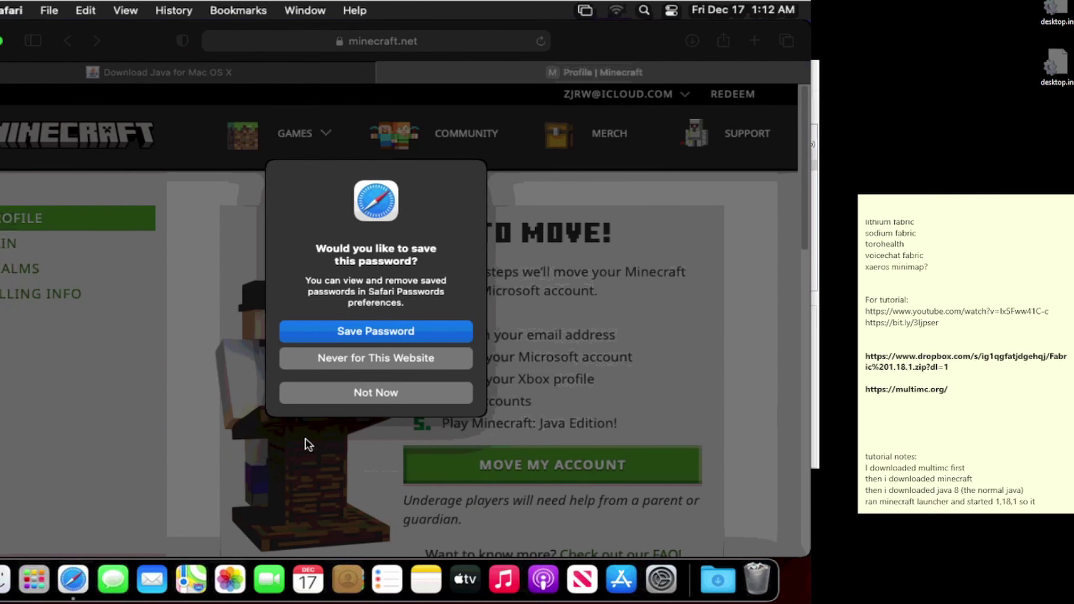
Step: Decline saving the password and go to minecraft.net's Get Minecraft page
{"action": "left_click", "coordinate": [342, 386]}
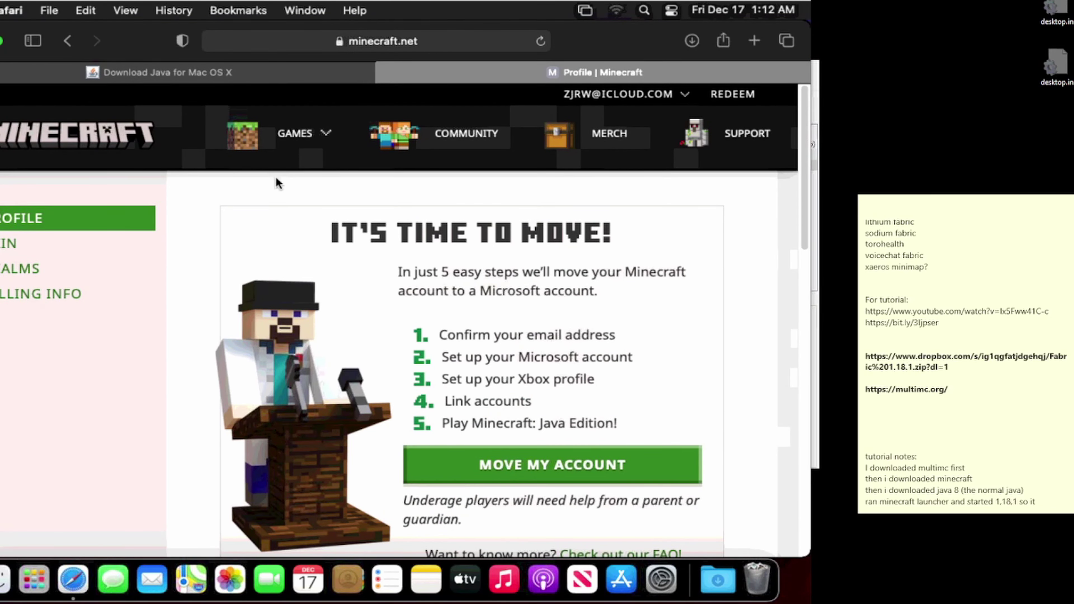
{"action": "left_click", "coordinate": [277, 146]}
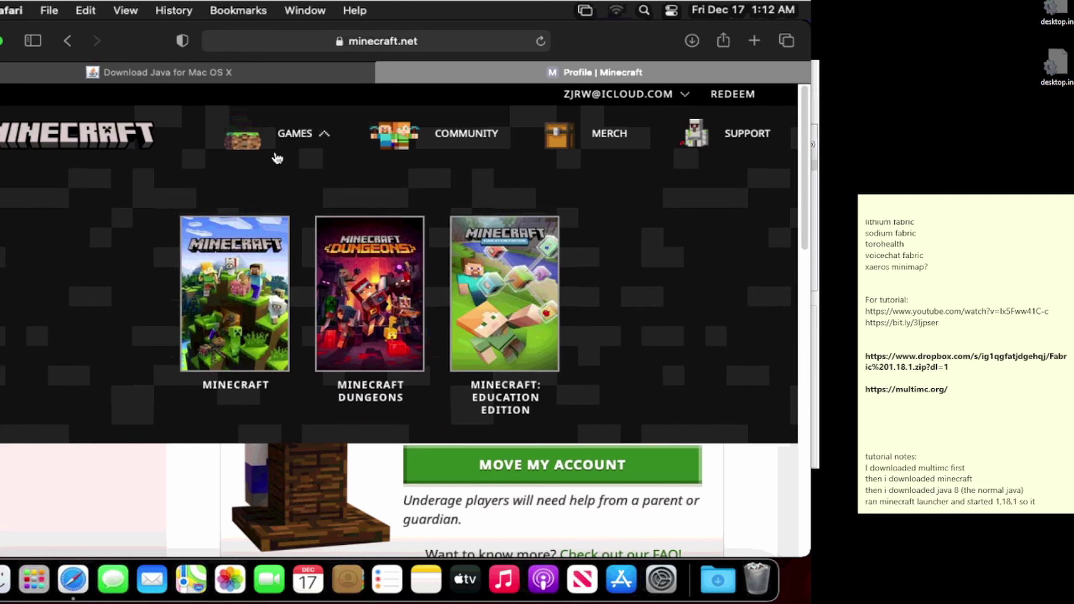
{"action": "left_click", "coordinate": [245, 282]}
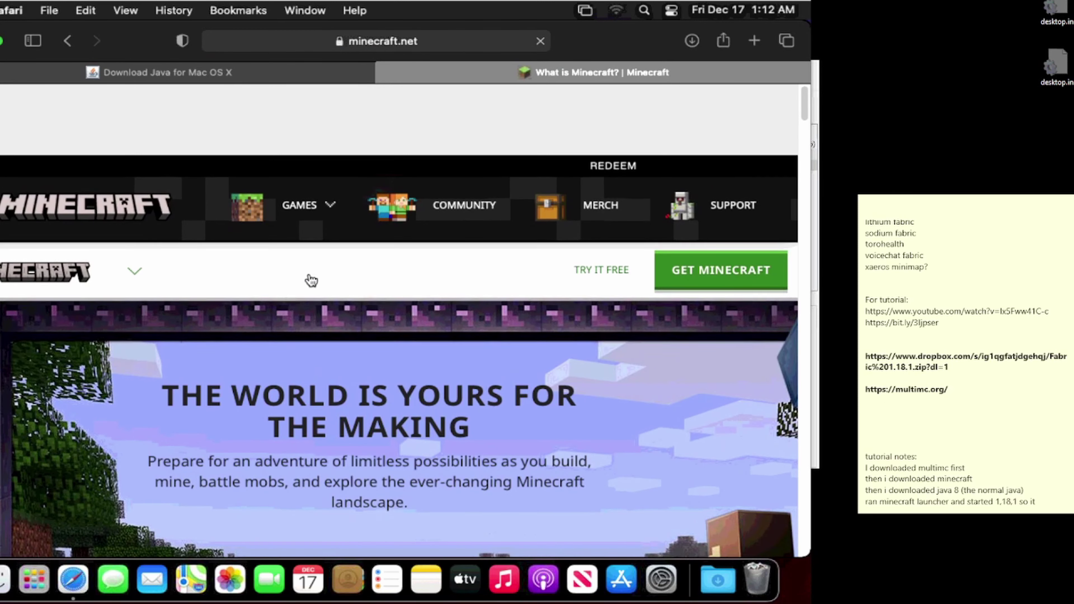
{"action": "scroll", "coordinate": [310, 285], "scroll_direction": "down", "scroll_amount": 10}
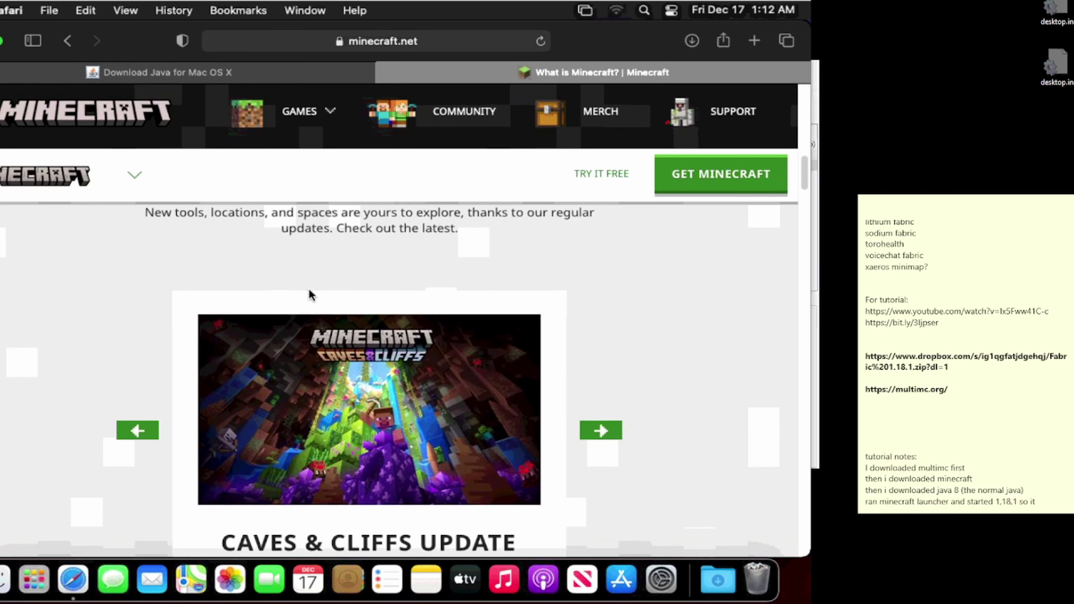
{"action": "scroll", "coordinate": [309, 290], "scroll_direction": "up", "scroll_amount": 1}
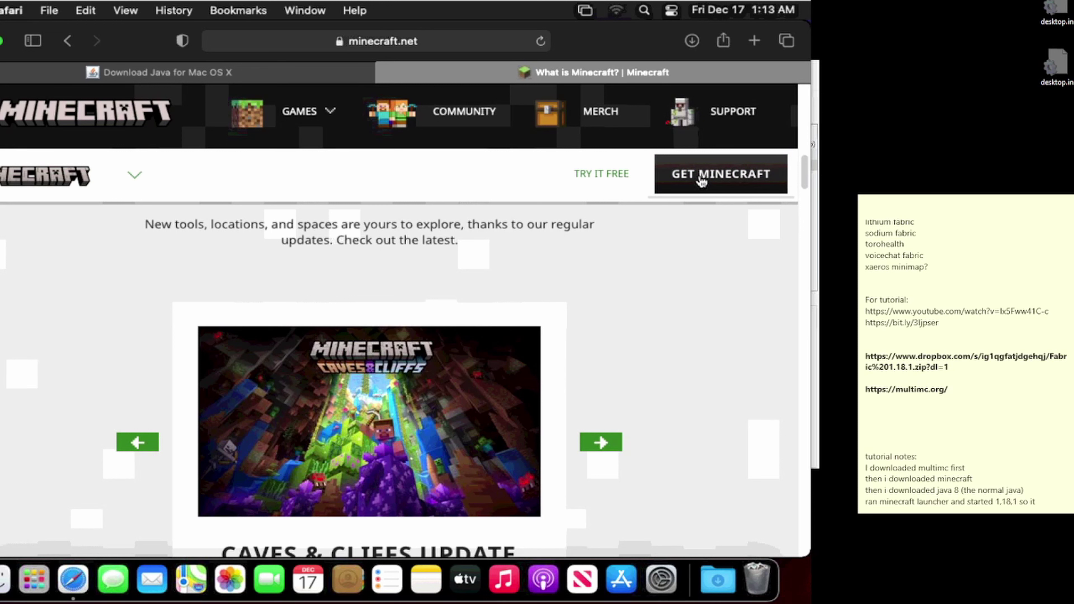
{"action": "left_click", "coordinate": [686, 188]}
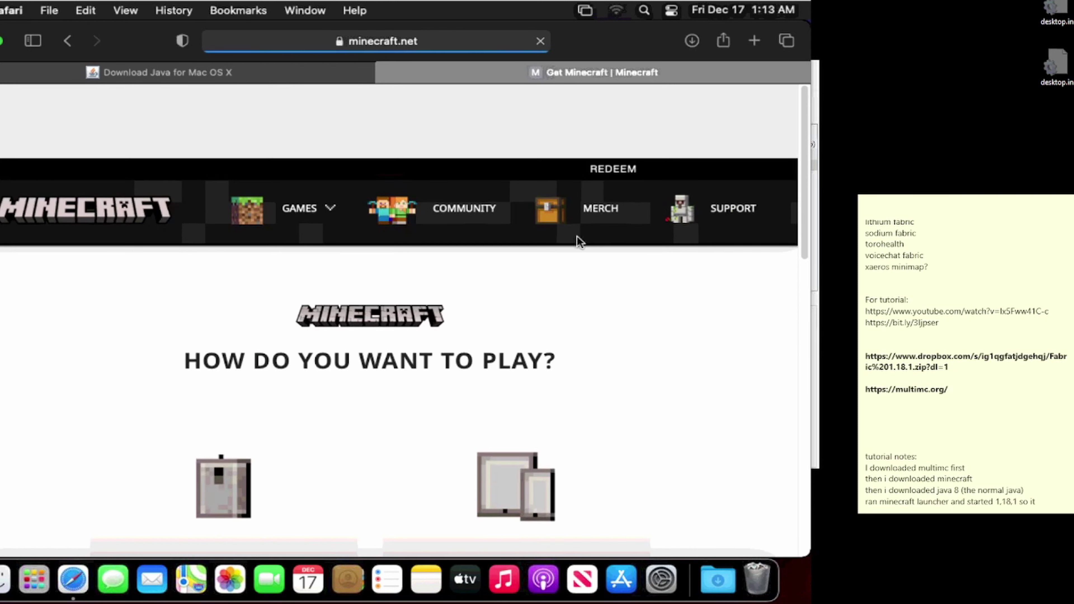
Step: Choose Computer, then Java Edition, and download the launcher for macOS, allowing the download
{"action": "scroll", "coordinate": [442, 339], "scroll_direction": "down", "scroll_amount": 3}
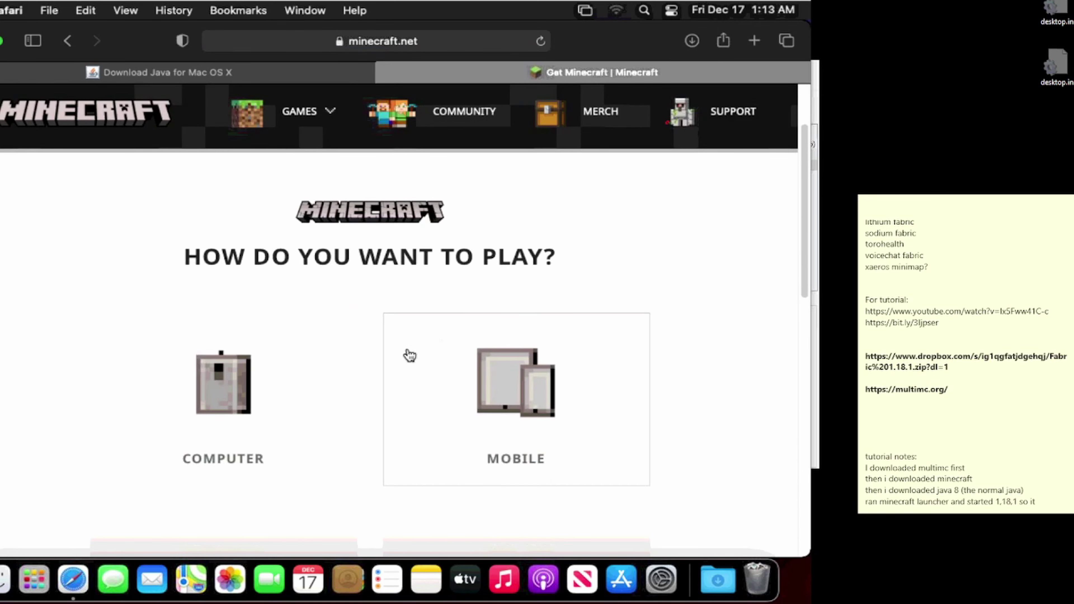
{"action": "left_click", "coordinate": [297, 378]}
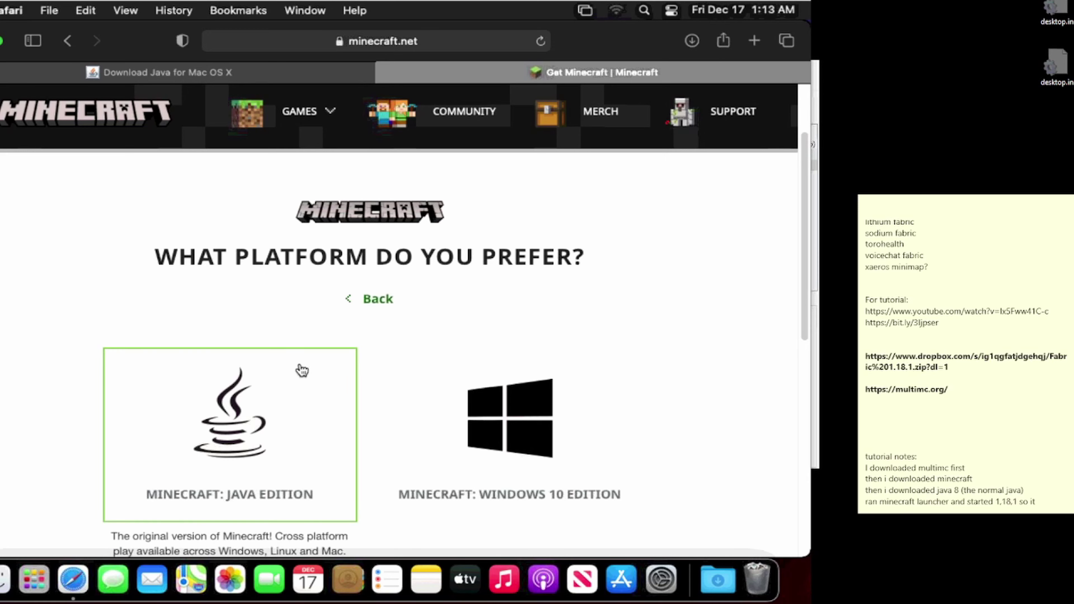
{"action": "left_click", "coordinate": [223, 404]}
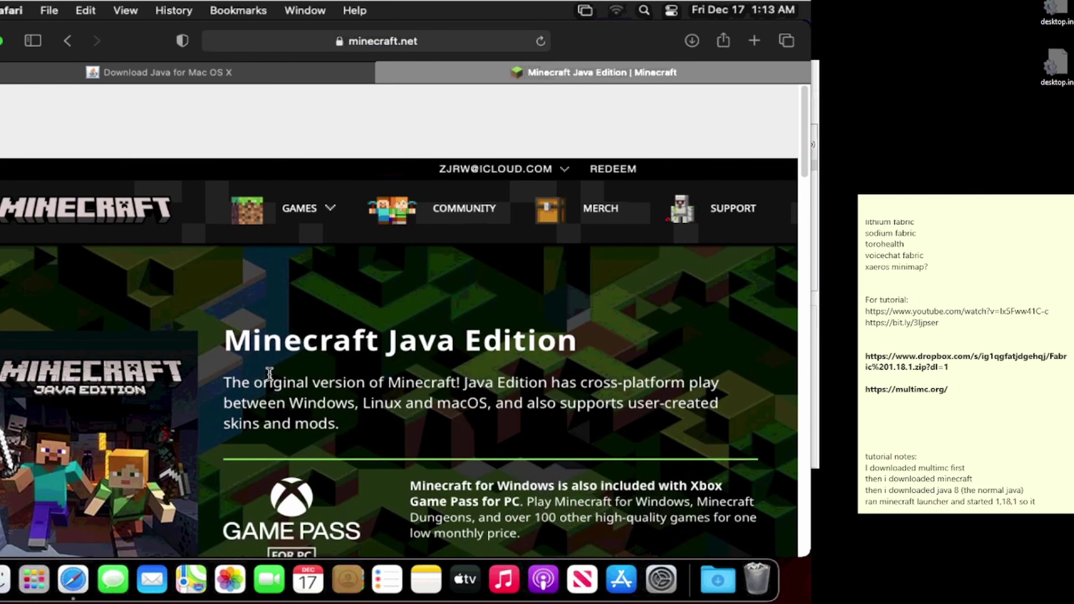
{"action": "scroll", "coordinate": [292, 381], "scroll_direction": "down", "scroll_amount": 3}
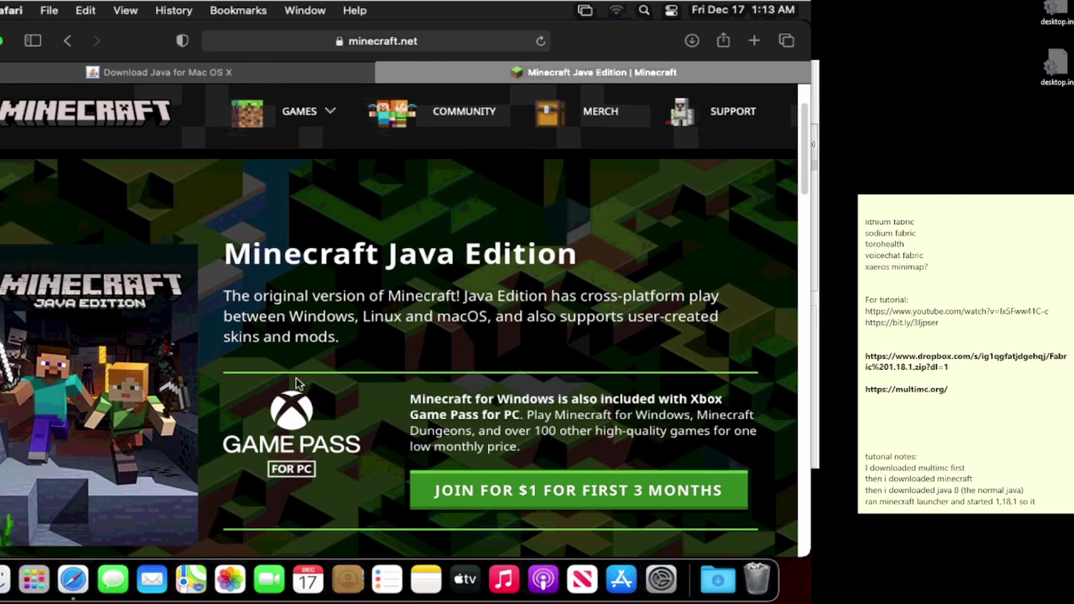
{"action": "scroll", "coordinate": [298, 383], "scroll_direction": "down", "scroll_amount": 5}
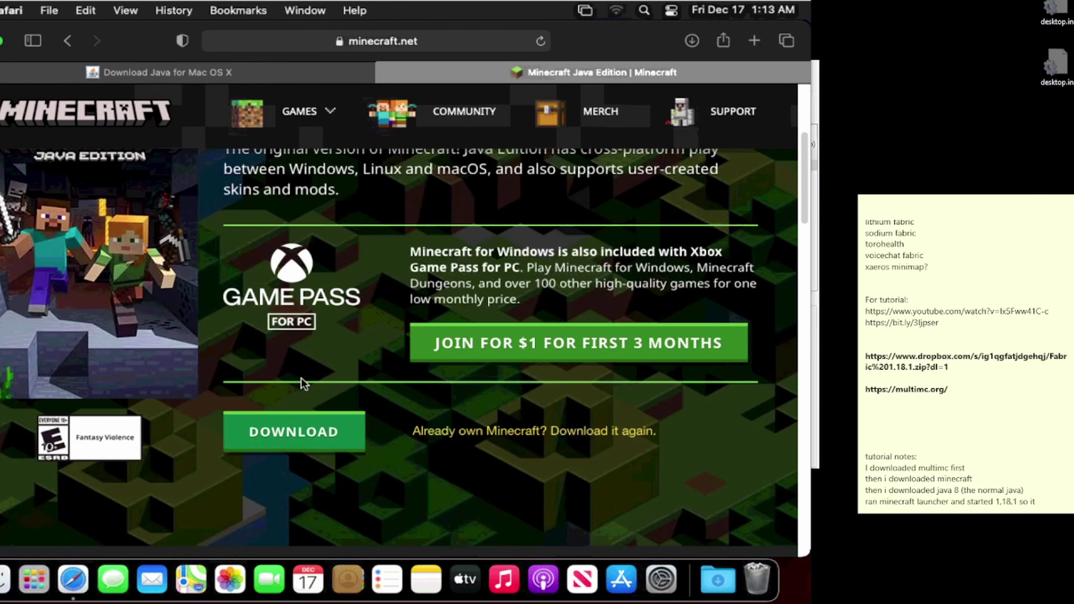
{"action": "scroll", "coordinate": [301, 378], "scroll_direction": "down", "scroll_amount": 1}
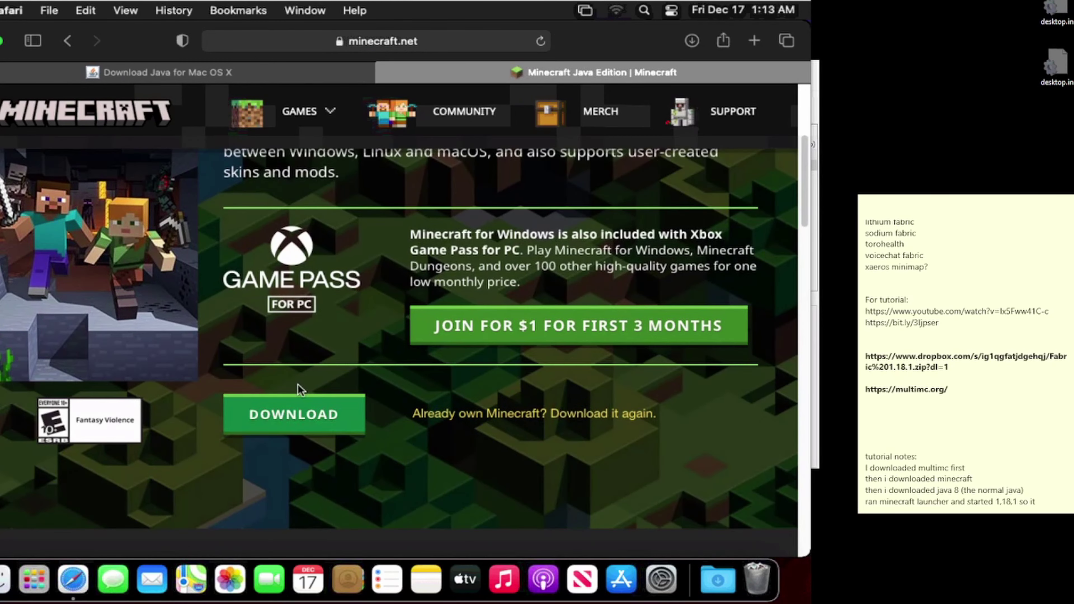
{"action": "left_click", "coordinate": [290, 425]}
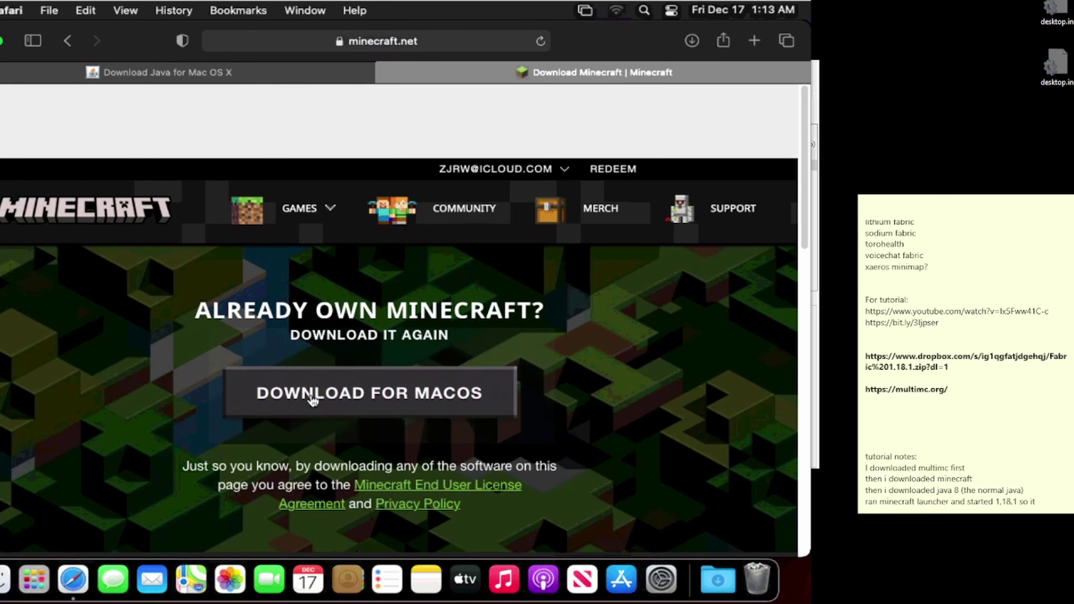
{"action": "left_click", "coordinate": [332, 405]}
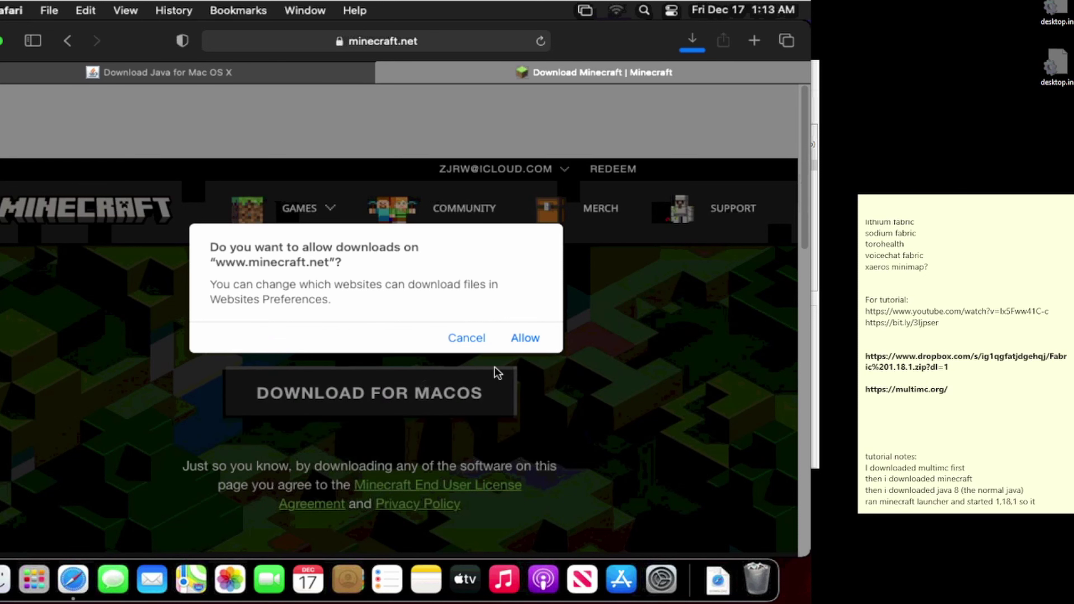
{"action": "left_click", "coordinate": [524, 338]}
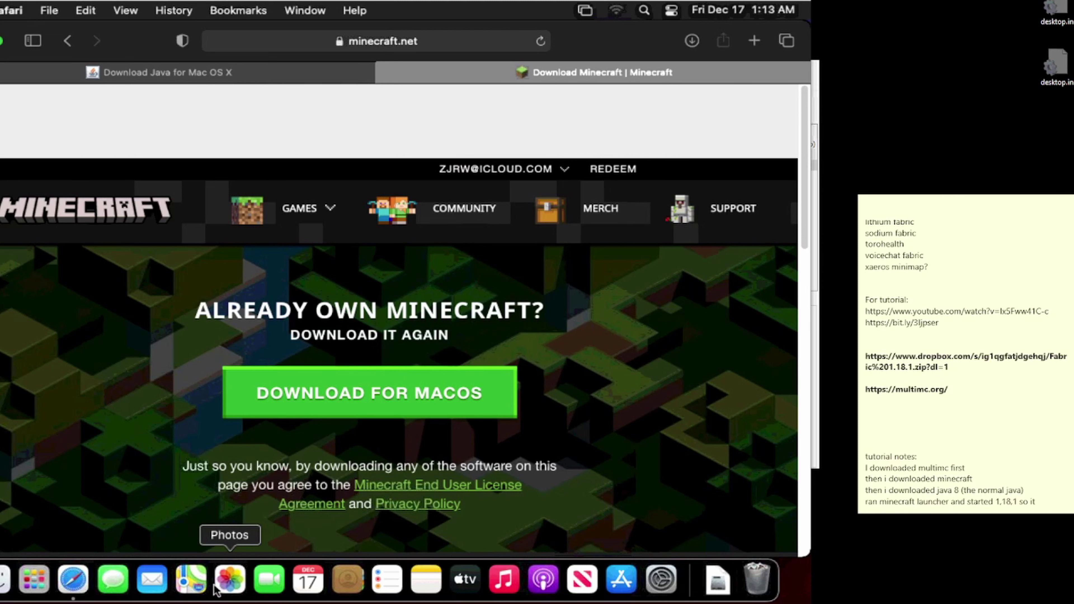
Step: Open Minecraft.dmg and copy Minecraft into the Applications folder
{"action": "left_click", "coordinate": [5, 580]}
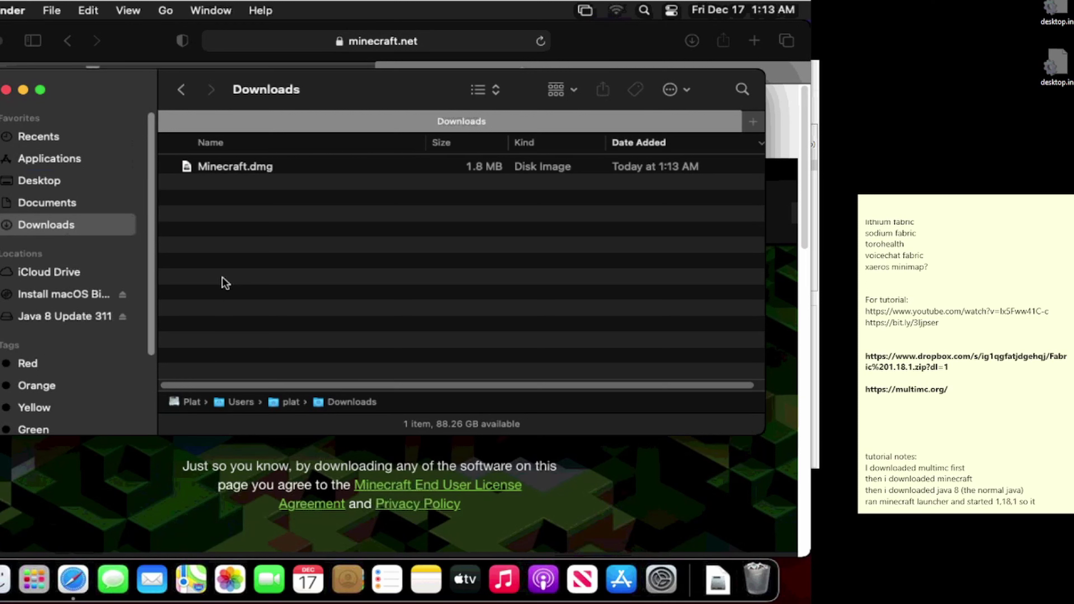
{"action": "left_click", "coordinate": [256, 173]}
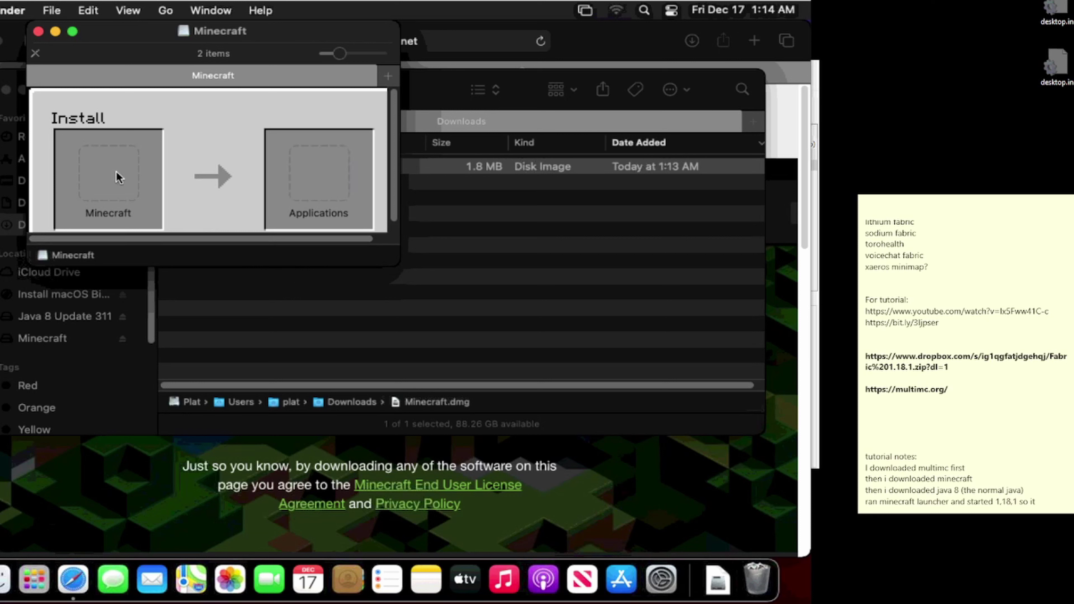
{"action": "left_click_drag", "start_coordinate": [119, 176], "coordinate": [315, 178]}
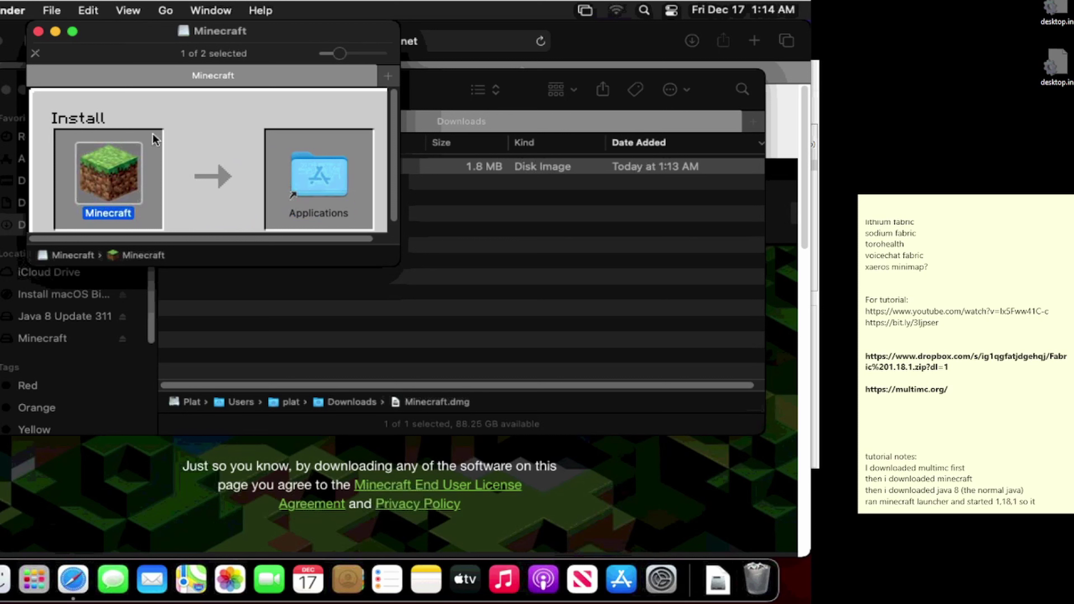
{"action": "left_click", "coordinate": [38, 31]}
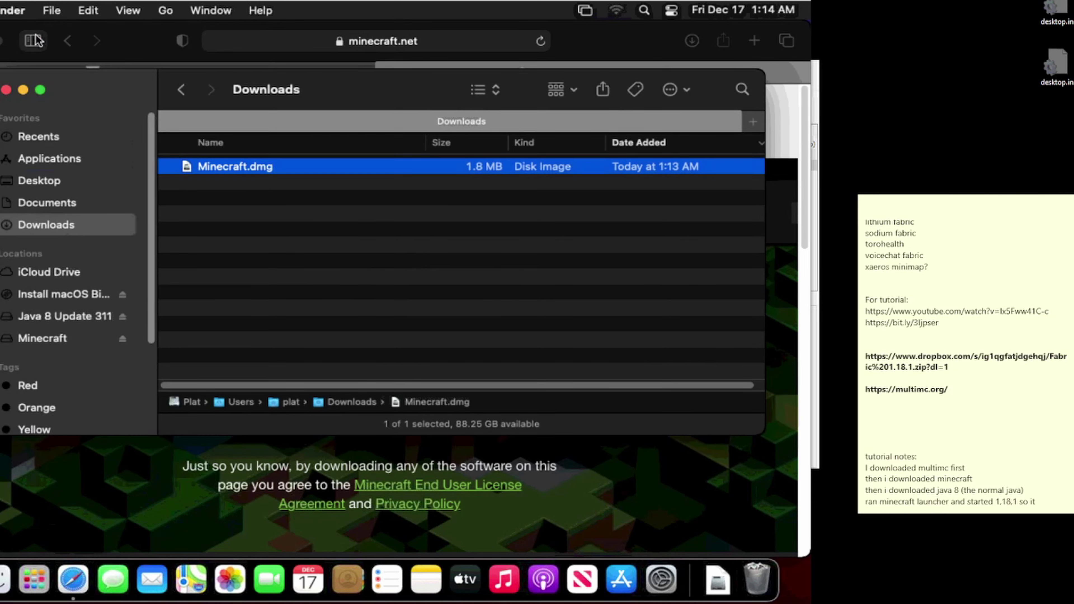
Step: Launch Minecraft from Applications and approve opening the downloaded app
{"action": "left_click", "coordinate": [28, 163]}
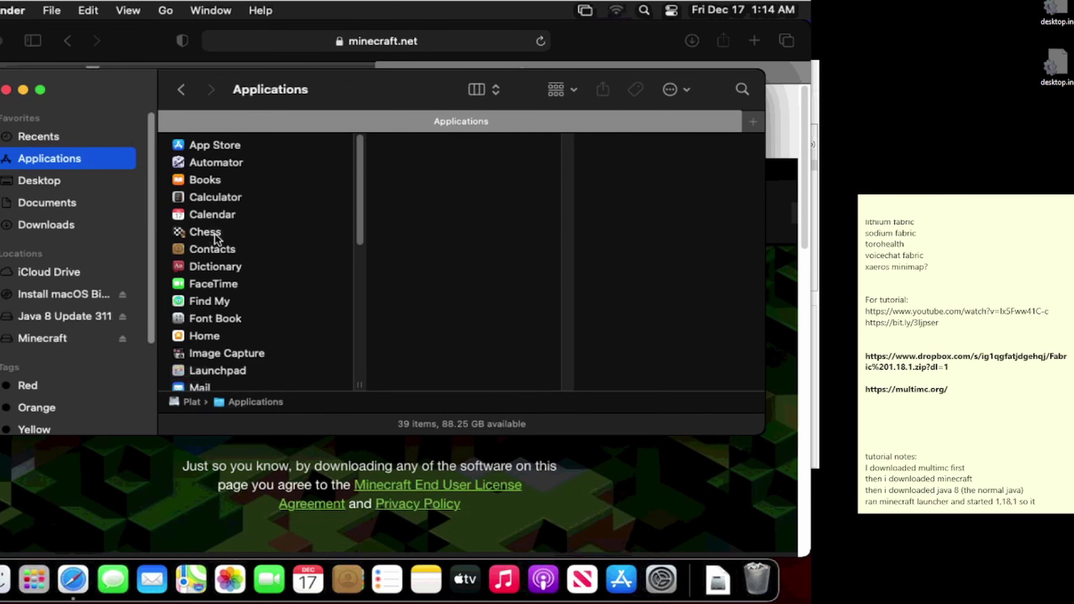
{"action": "scroll", "coordinate": [219, 303], "scroll_direction": "down", "scroll_amount": 5}
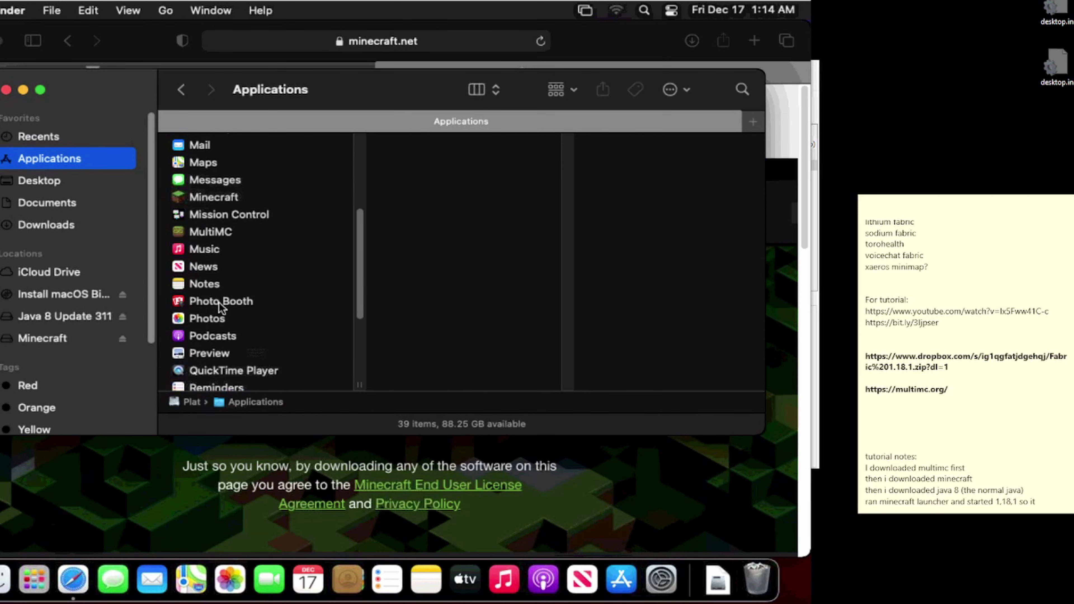
{"action": "double_click", "coordinate": [212, 201]}
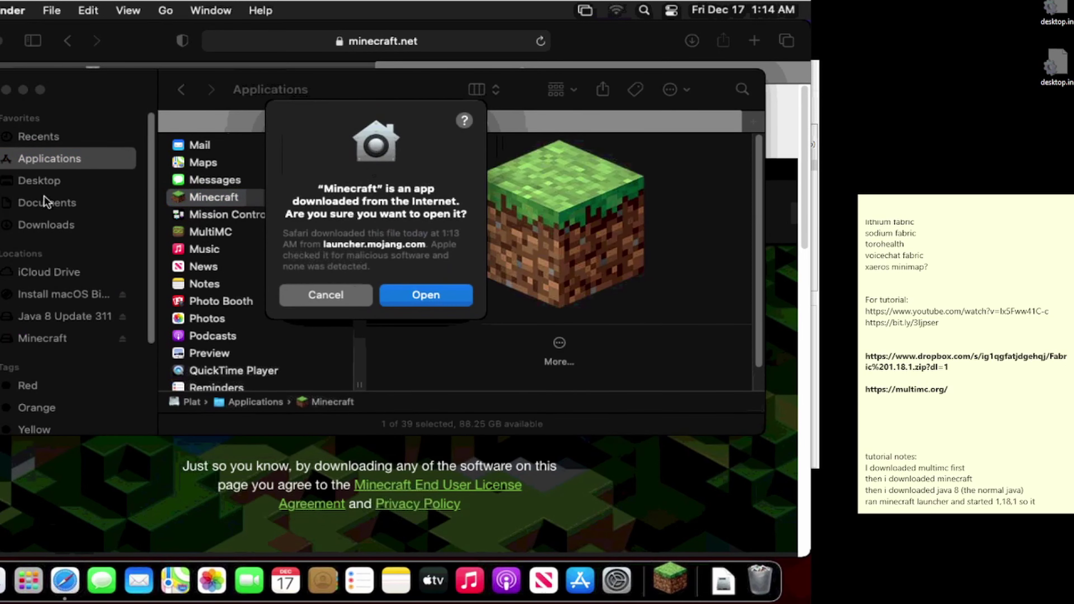
{"action": "left_click", "coordinate": [415, 292]}
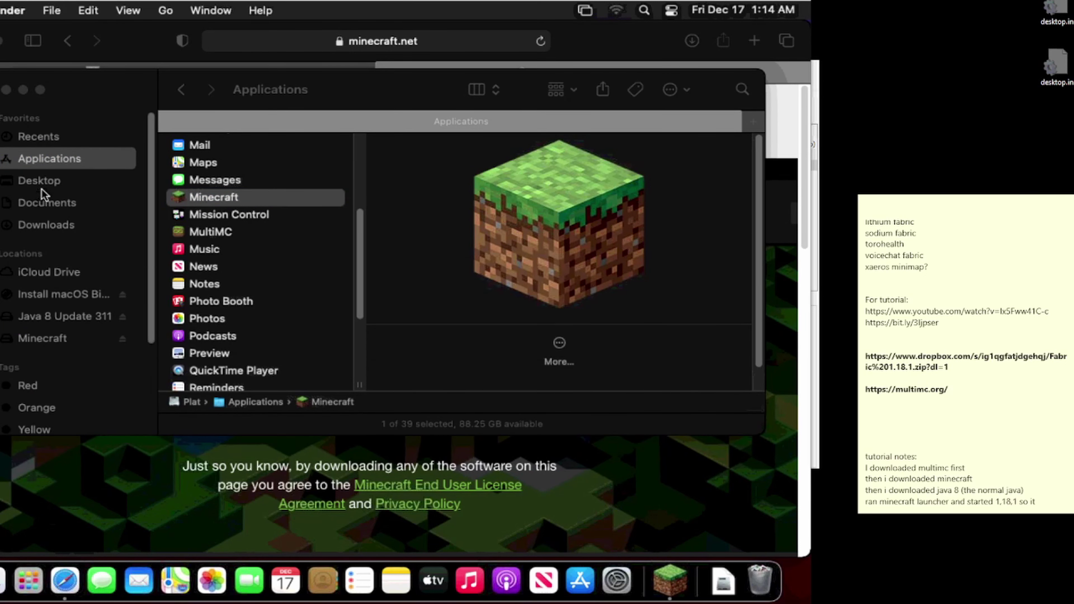
Step: Trash Minecraft.dmg from Downloads and minimize the Finder window
{"action": "left_click", "coordinate": [34, 226]}
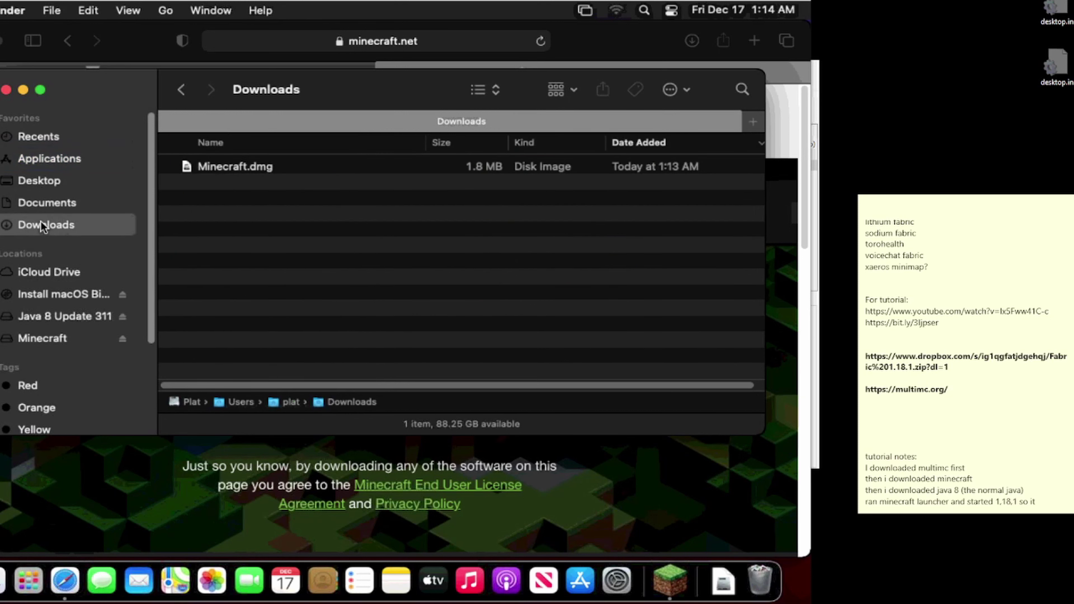
{"action": "left_click", "coordinate": [232, 171]}
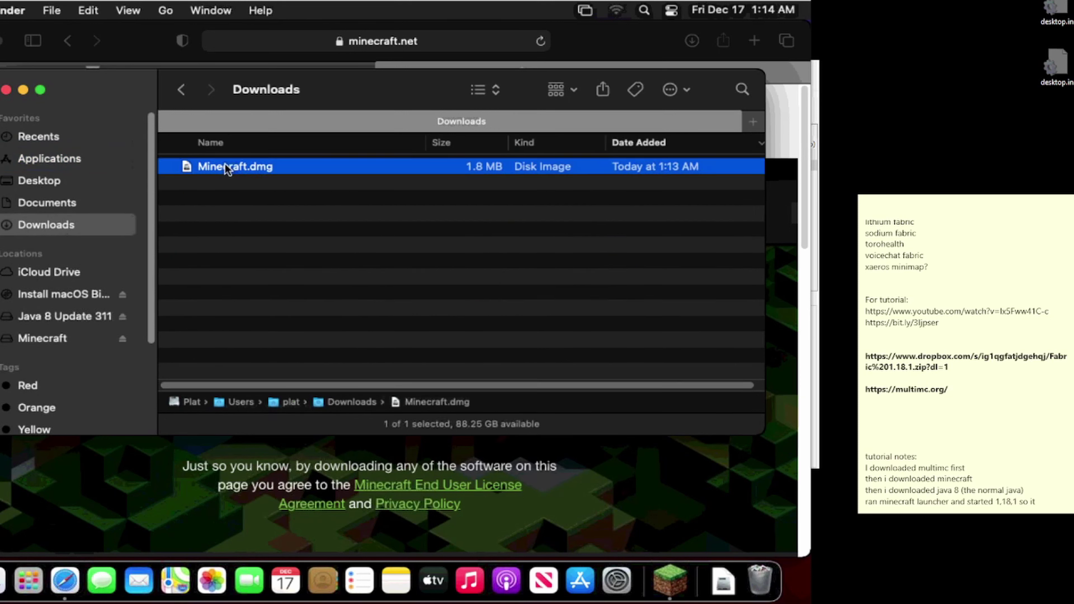
{"action": "right_click", "coordinate": [228, 169]}
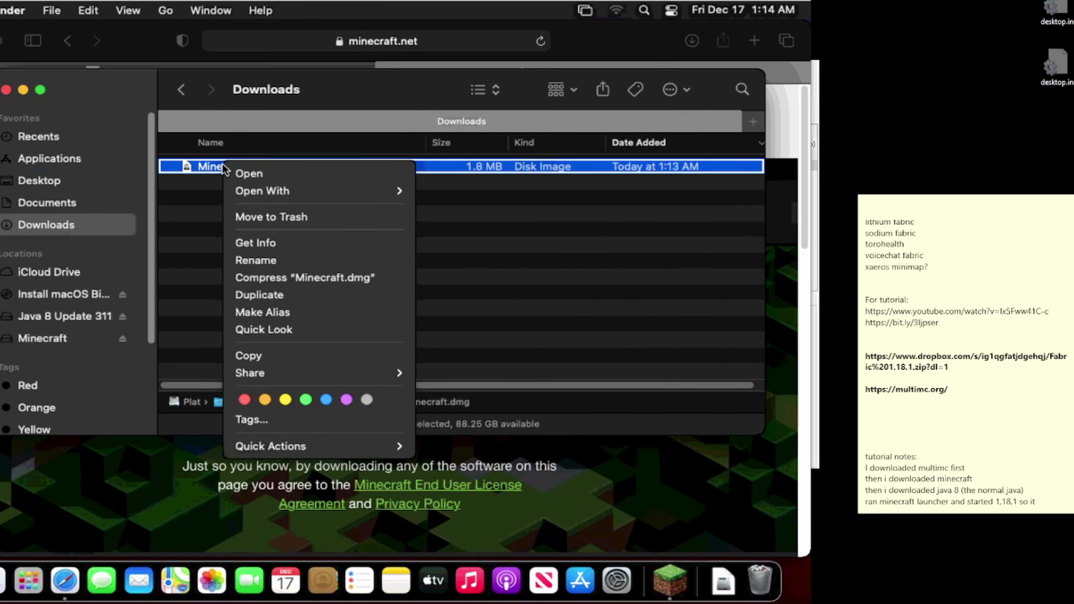
{"action": "left_click", "coordinate": [265, 222]}
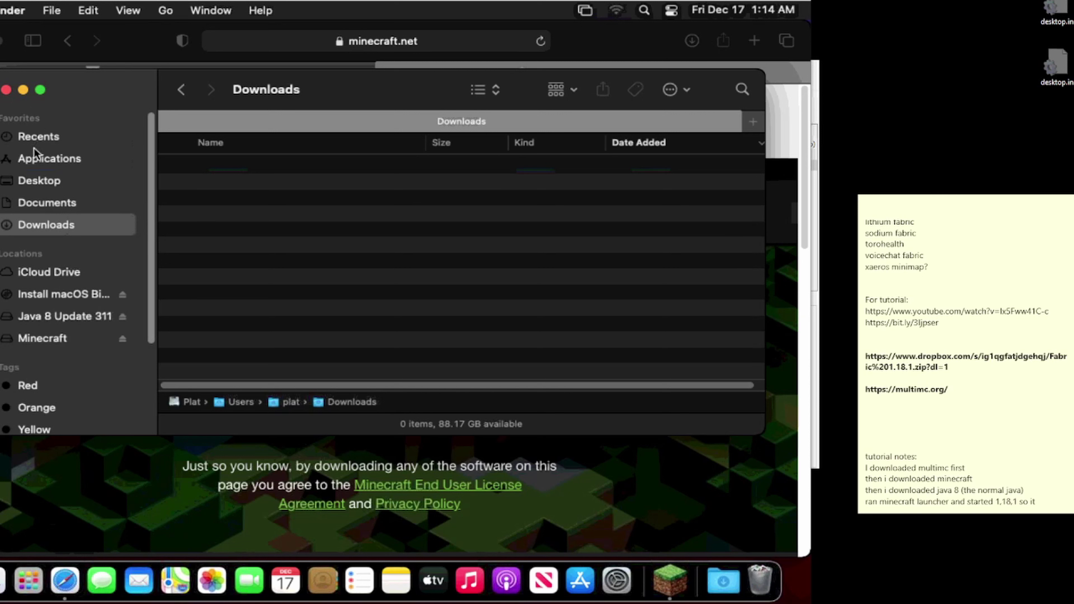
{"action": "left_click", "coordinate": [31, 160]}
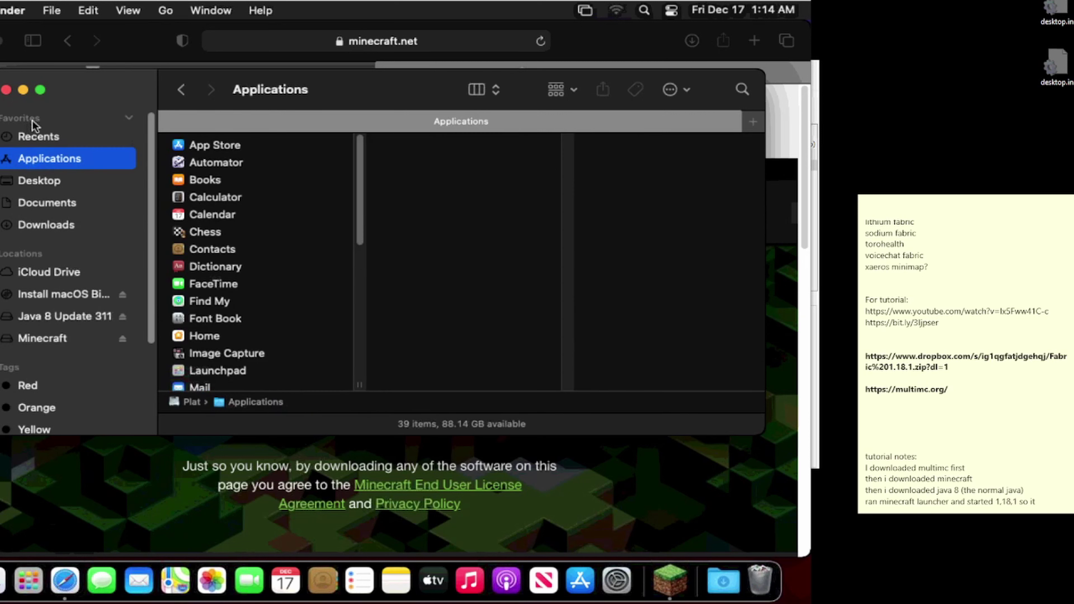
{"action": "left_click", "coordinate": [23, 91]}
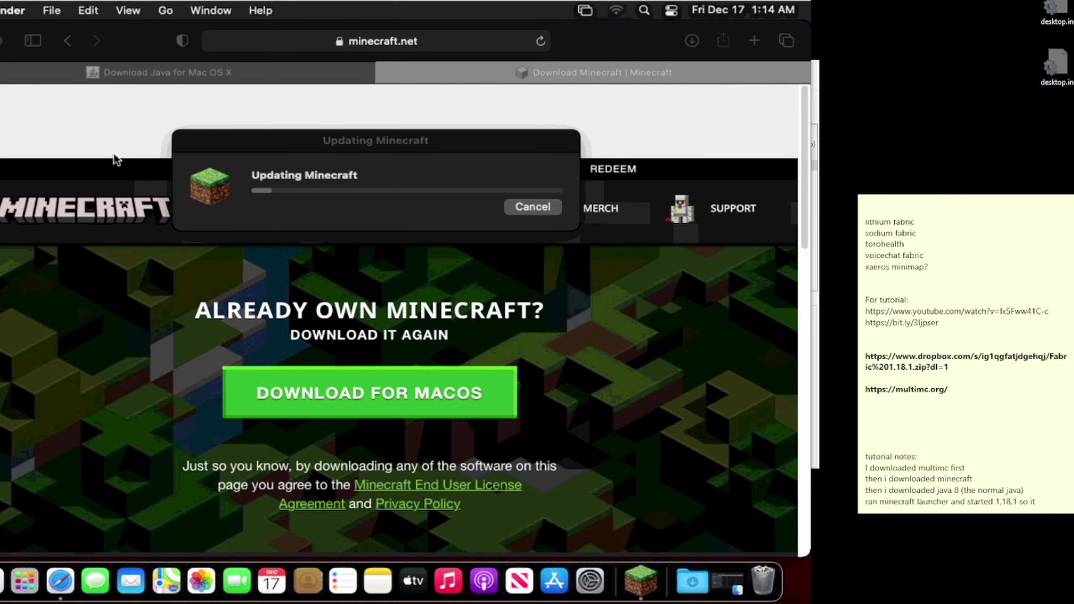
Step: Try opening discord.com from the address bar and reload it
{"action": "left_click", "coordinate": [361, 38]}
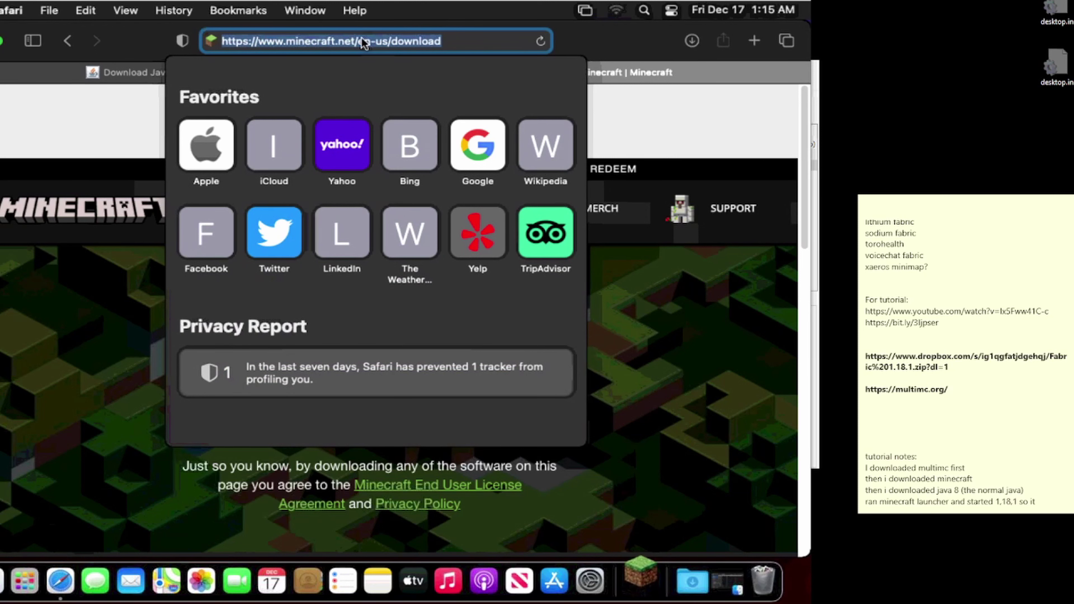
{"action": "key", "text": "BackSpace"}
{"action": "type", "text": "discord"}
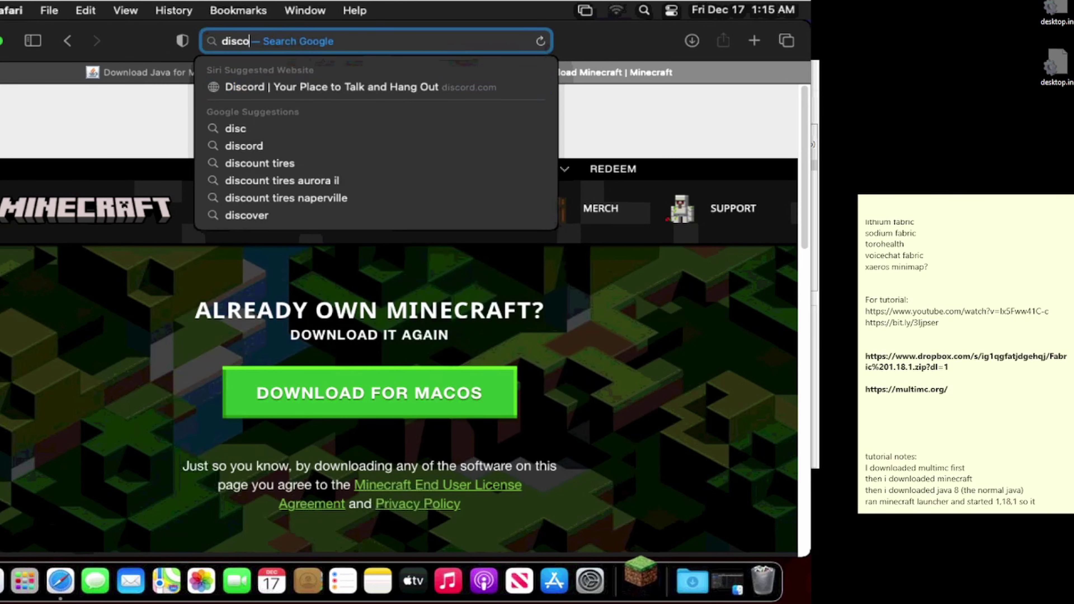
{"action": "left_click", "coordinate": [402, 88]}
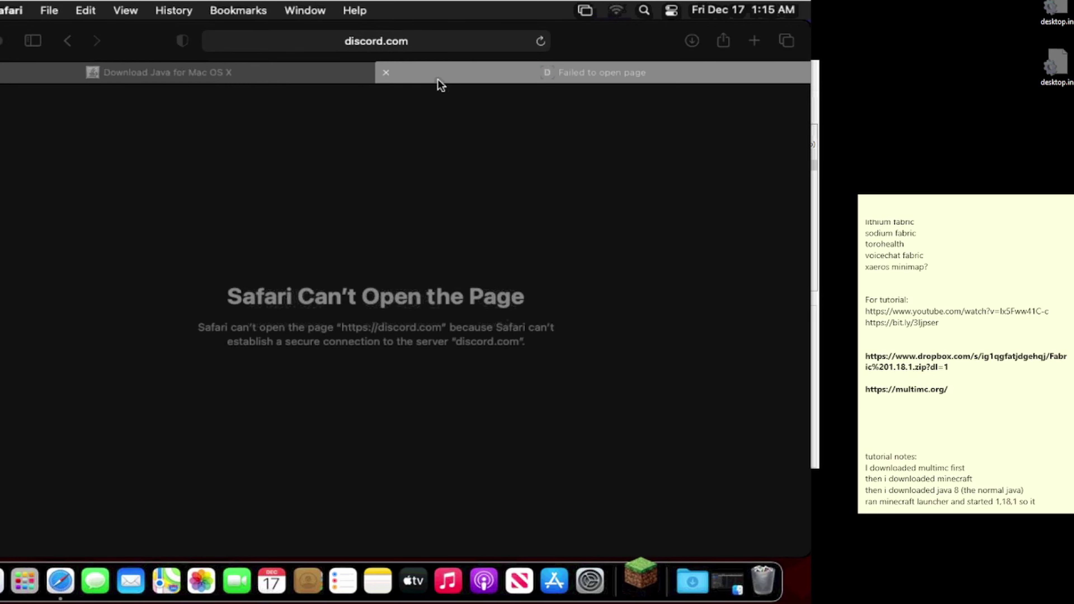
{"action": "left_click", "coordinate": [413, 42]}
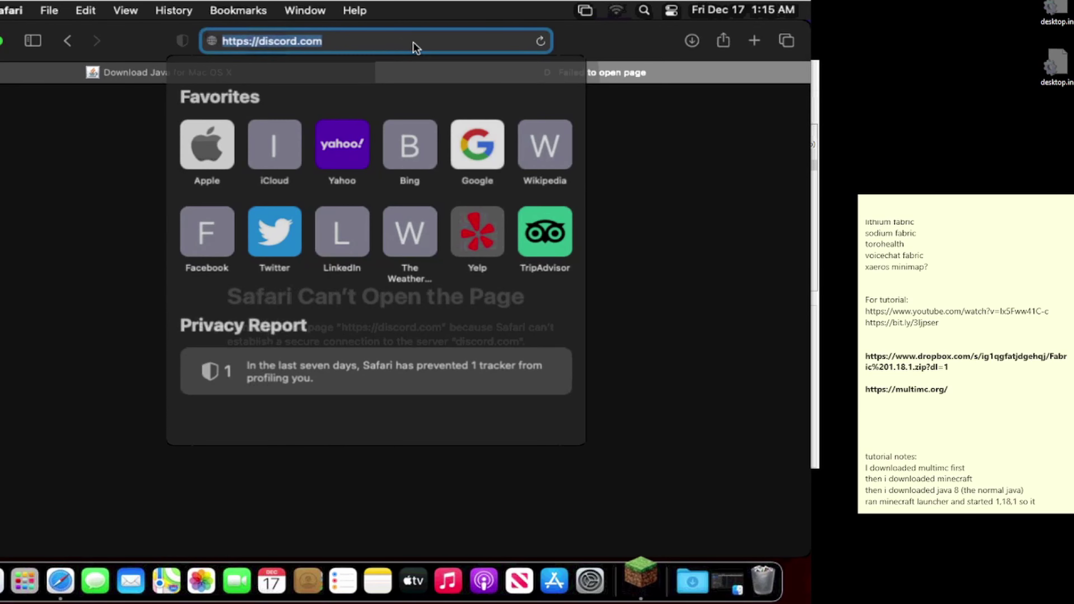
{"action": "key", "text": "Return"}
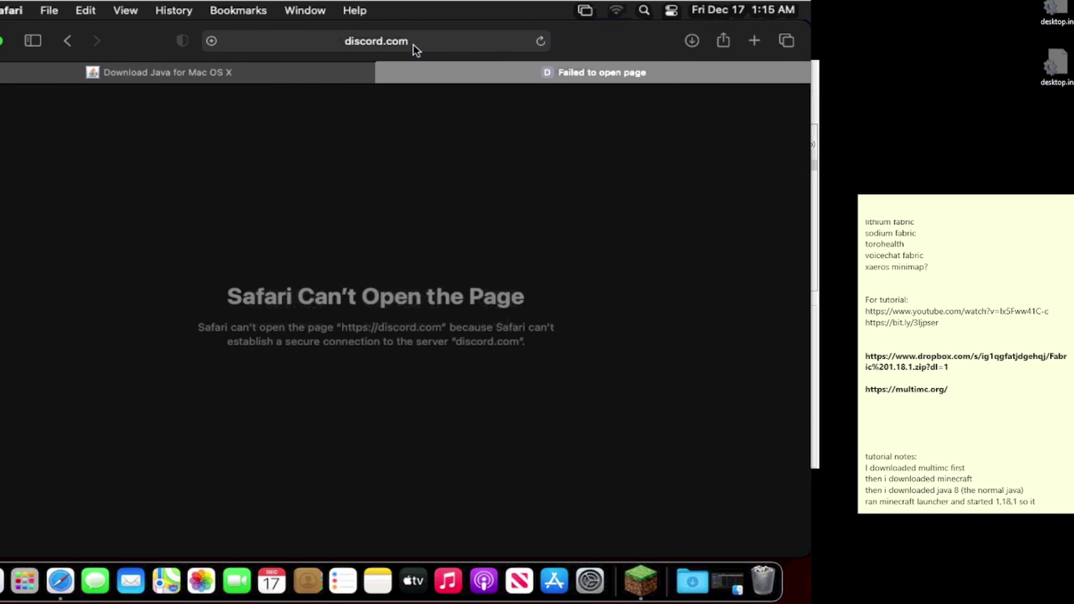
Step: In the Java tab, search Google for 'discord' and open the Discord website
{"action": "left_click", "coordinate": [295, 73]}
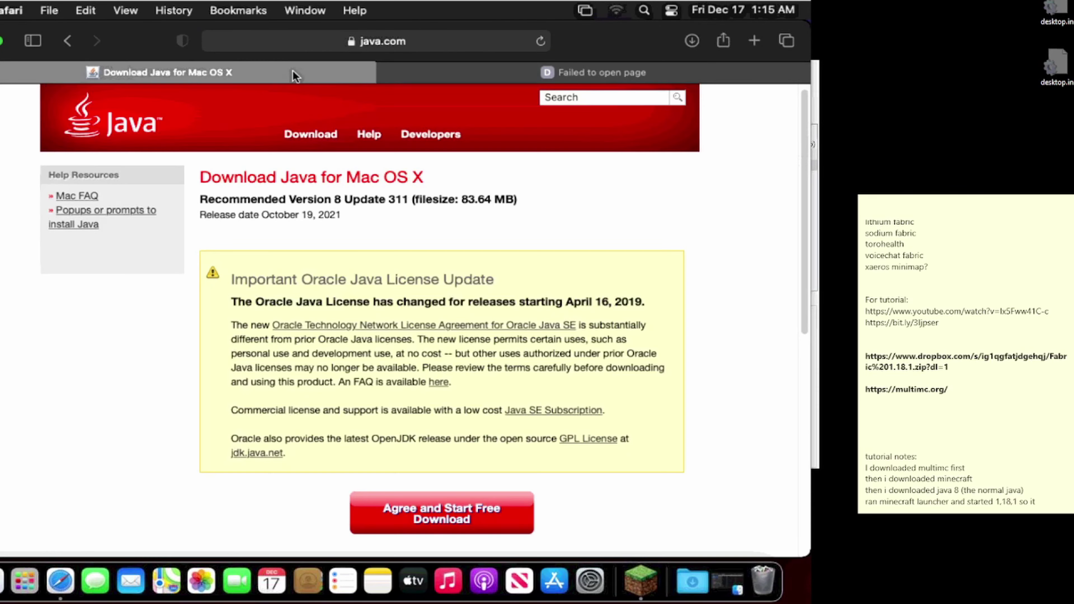
{"action": "left_click", "coordinate": [327, 39]}
{"action": "key", "text": "BackSpace"}
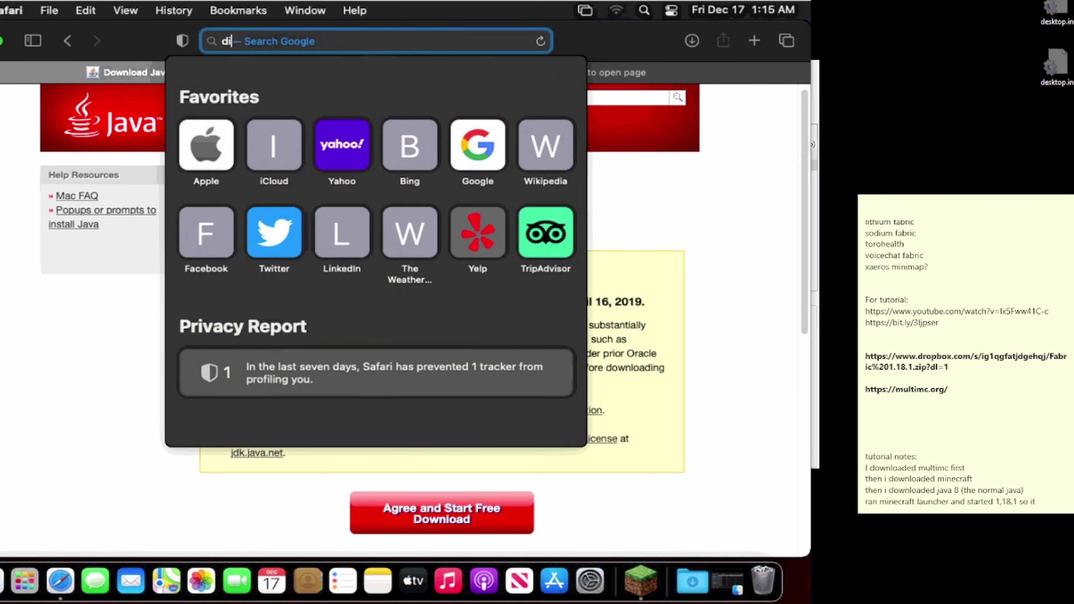
{"action": "type", "text": "discord"}
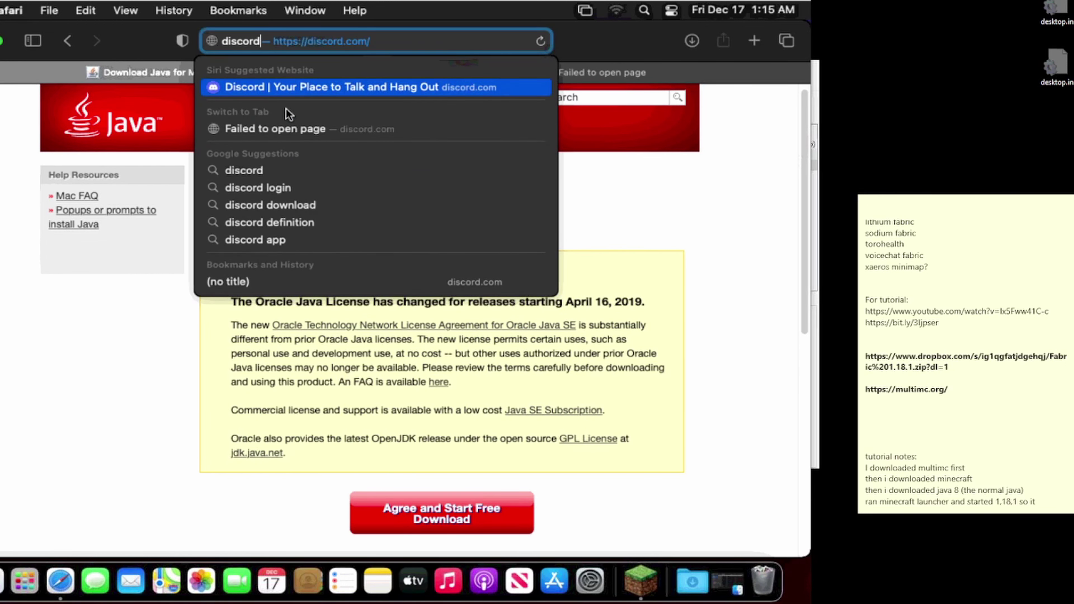
{"action": "left_click", "coordinate": [267, 169]}
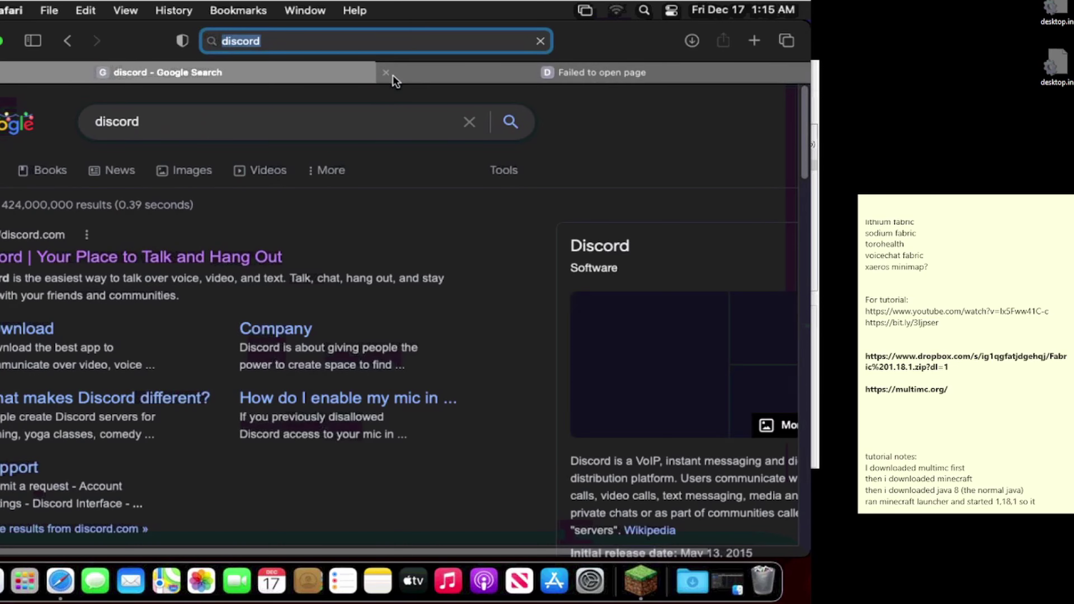
{"action": "left_click", "coordinate": [135, 254]}
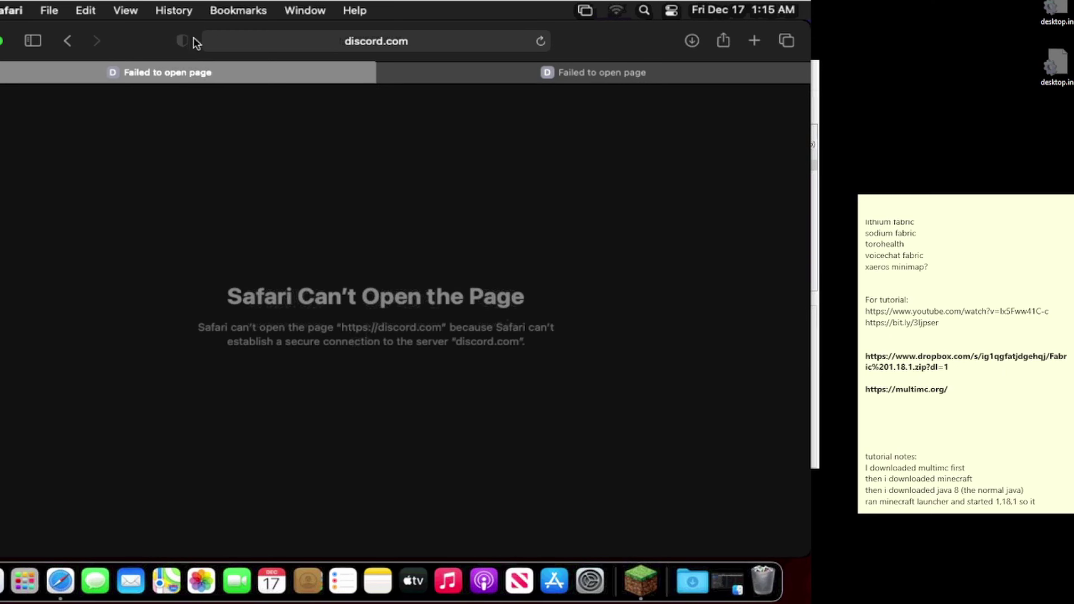
Step: Retry loading discord.com, go back, retry again, and switch to the other failed tab
{"action": "left_click", "coordinate": [231, 37]}
{"action": "key", "text": "Return"}
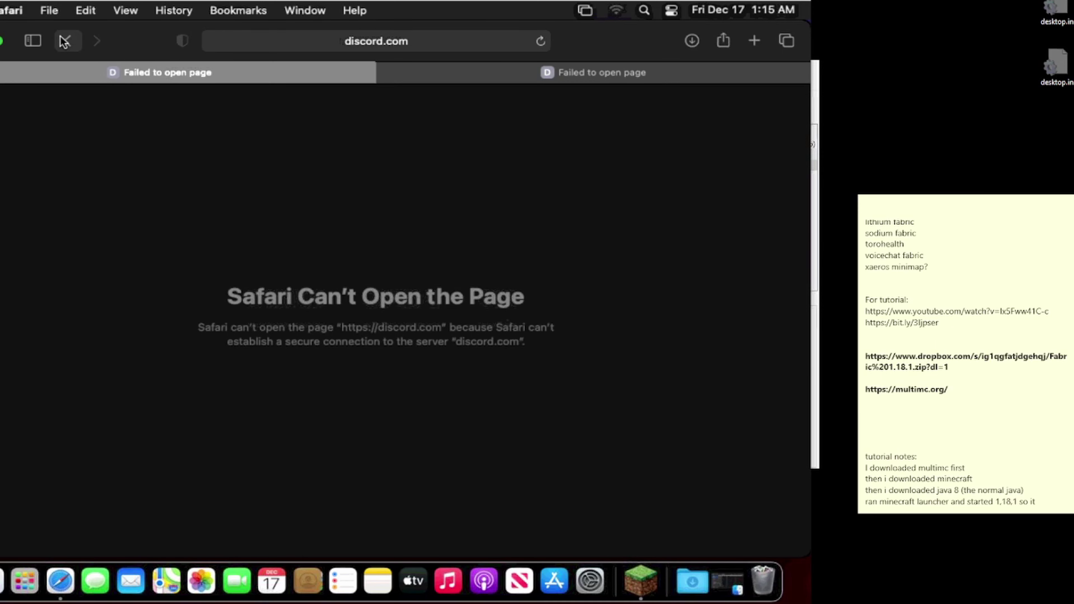
{"action": "left_click", "coordinate": [68, 41]}
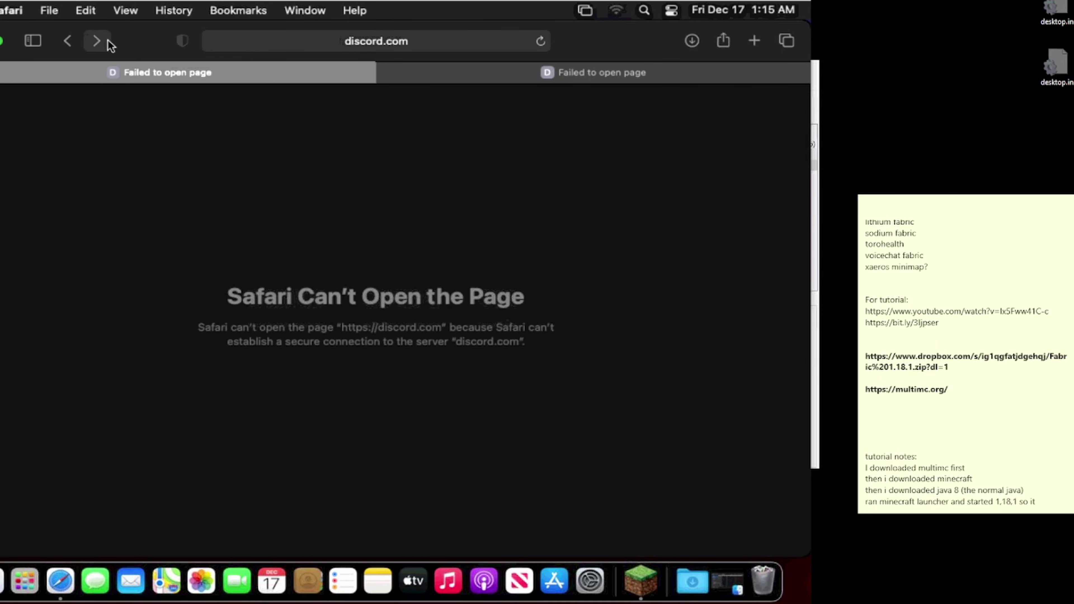
{"action": "left_click", "coordinate": [434, 45]}
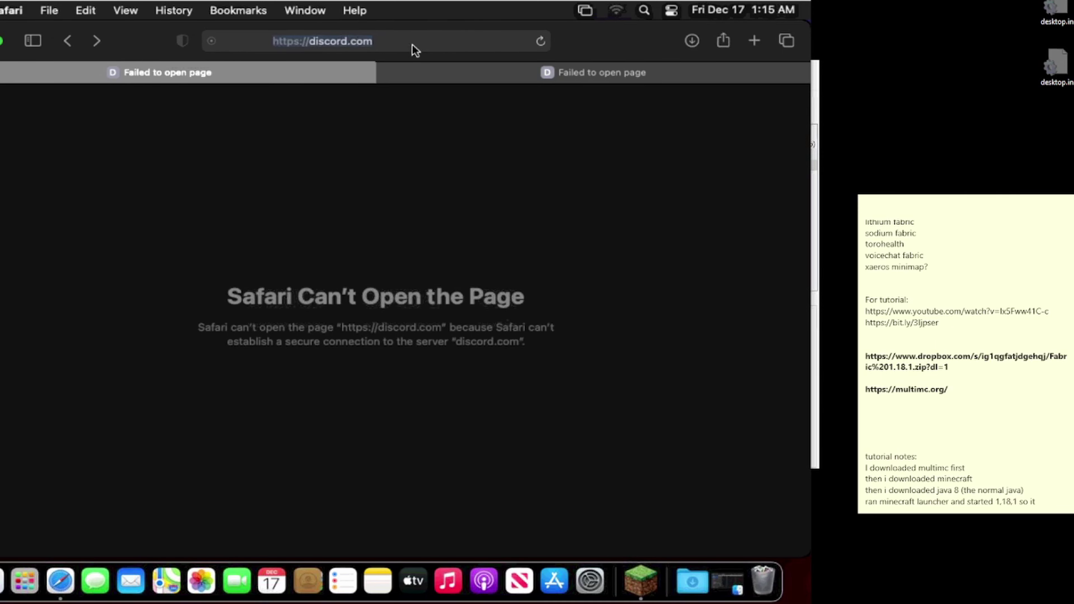
{"action": "key", "text": "Return"}
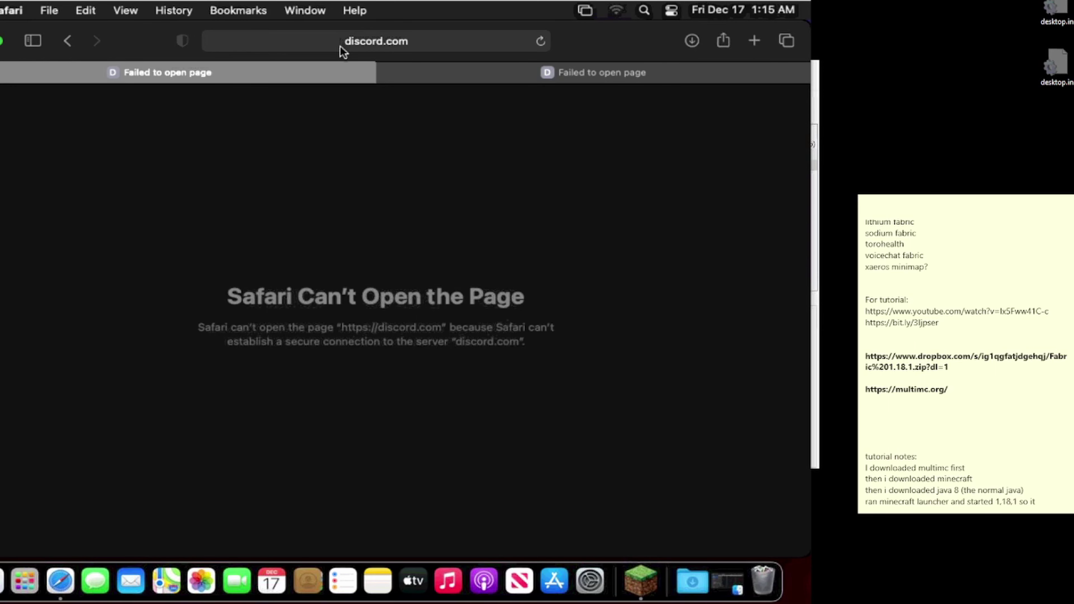
{"action": "left_click", "coordinate": [647, 67]}
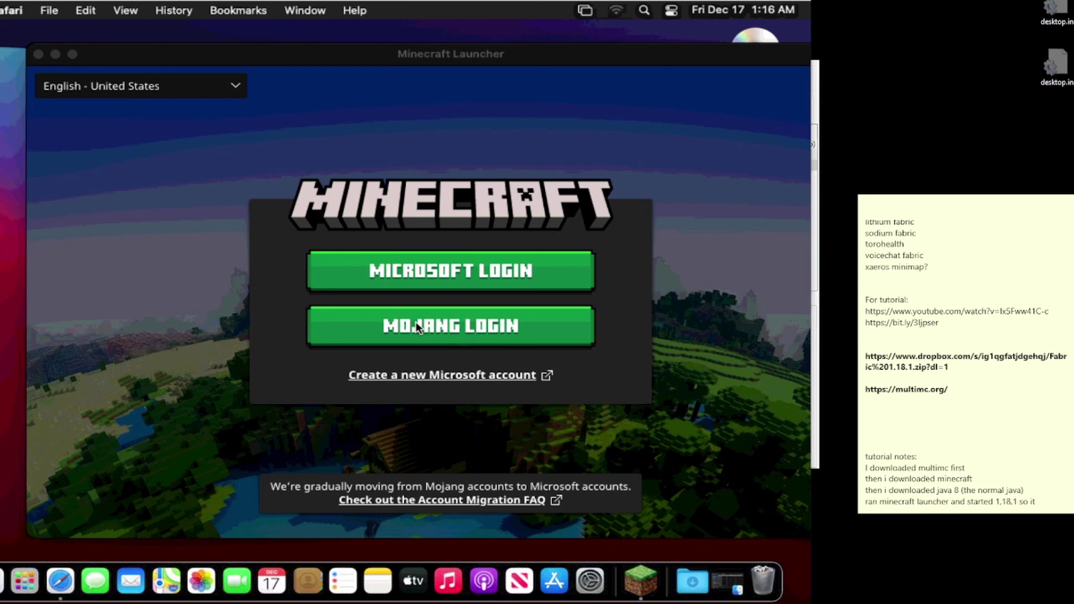
Step: Sign in to the Minecraft Launcher with the Mojang account's e-mail and password
{"action": "left_click", "coordinate": [446, 321]}
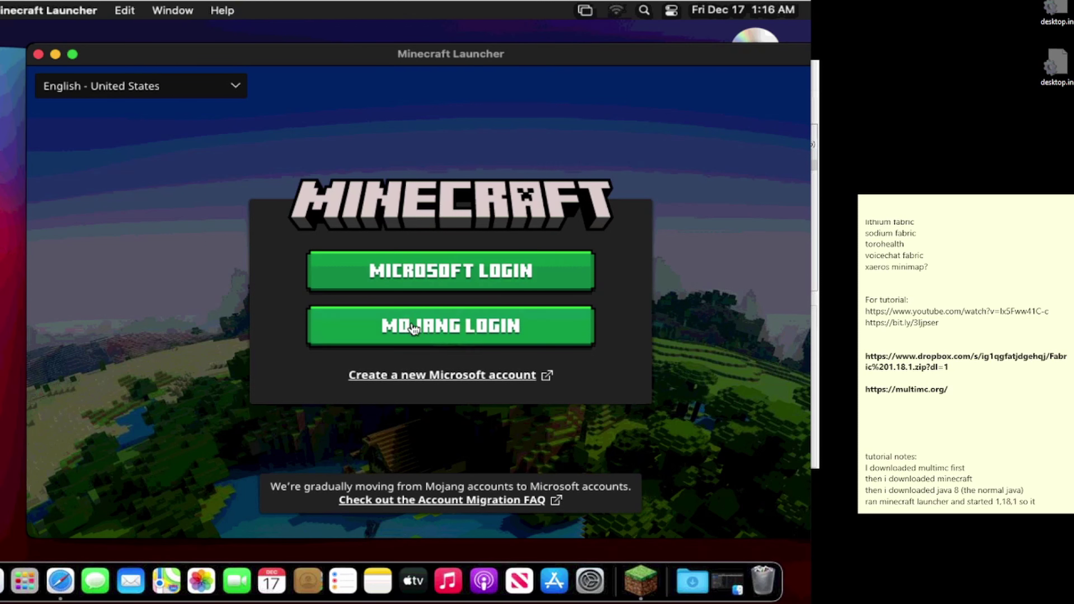
{"action": "left_click", "coordinate": [413, 327]}
{"action": "left_click", "coordinate": [375, 232]}
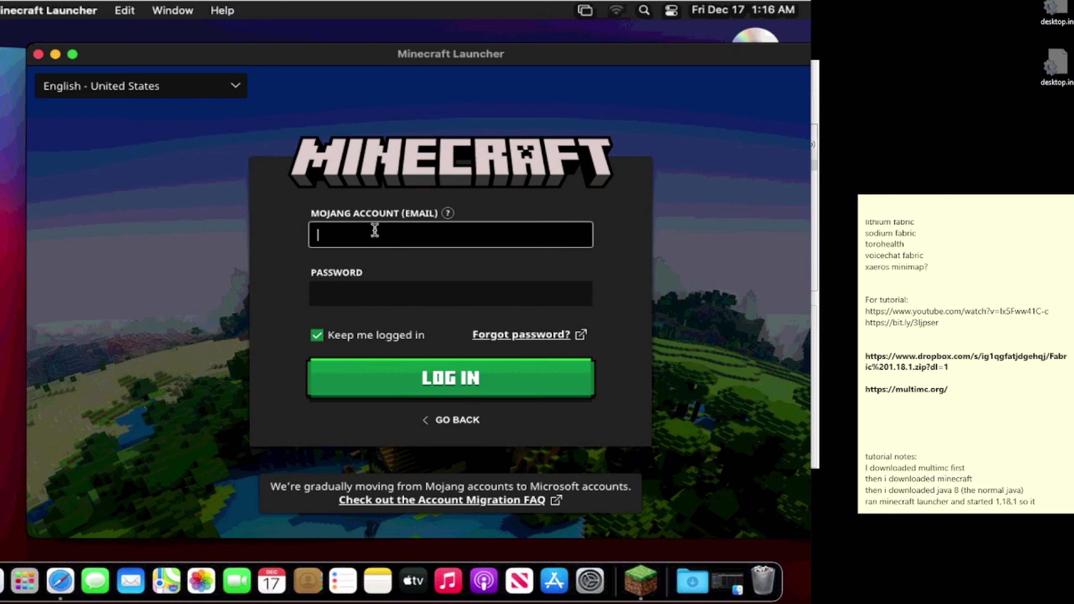
{"action": "key", "text": "Tab"}
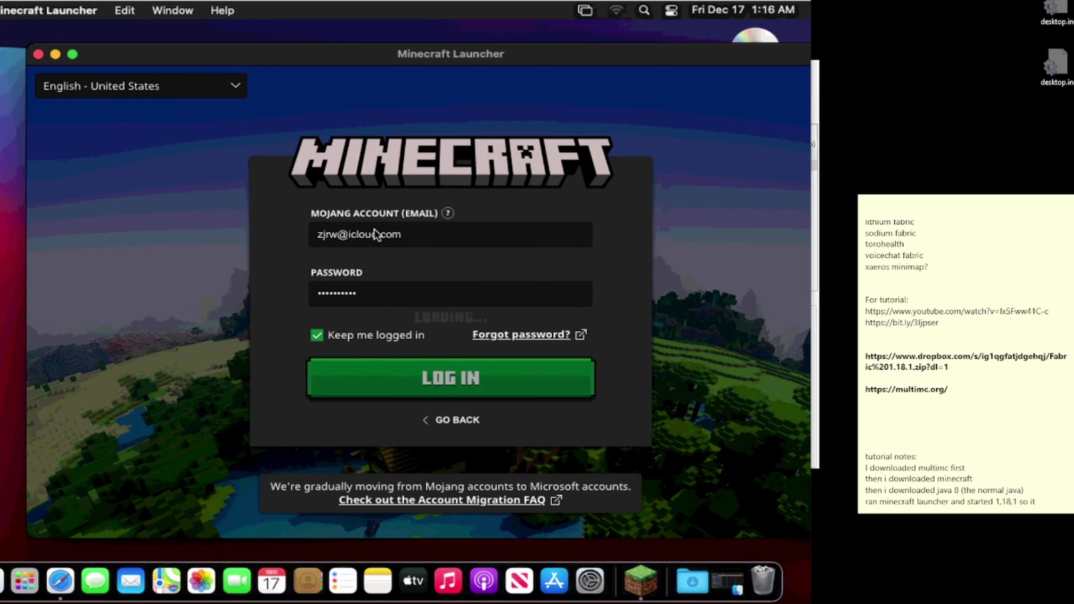
{"action": "key", "text": "Return"}
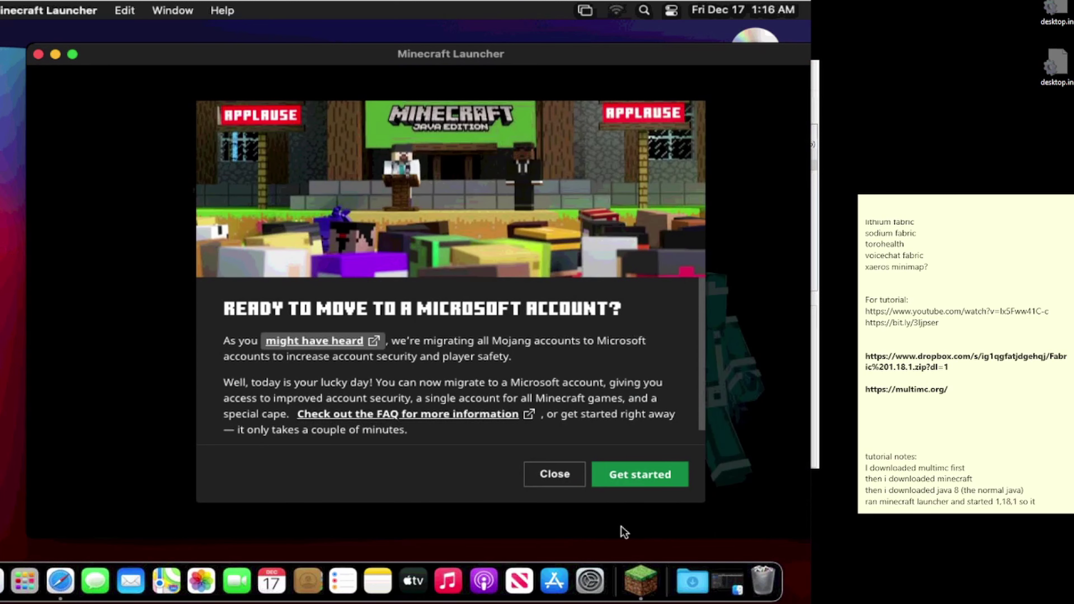
Step: Dismiss the migration and Cloudy Climb prompts and start the latest 1.18.1 release
{"action": "left_click", "coordinate": [545, 479]}
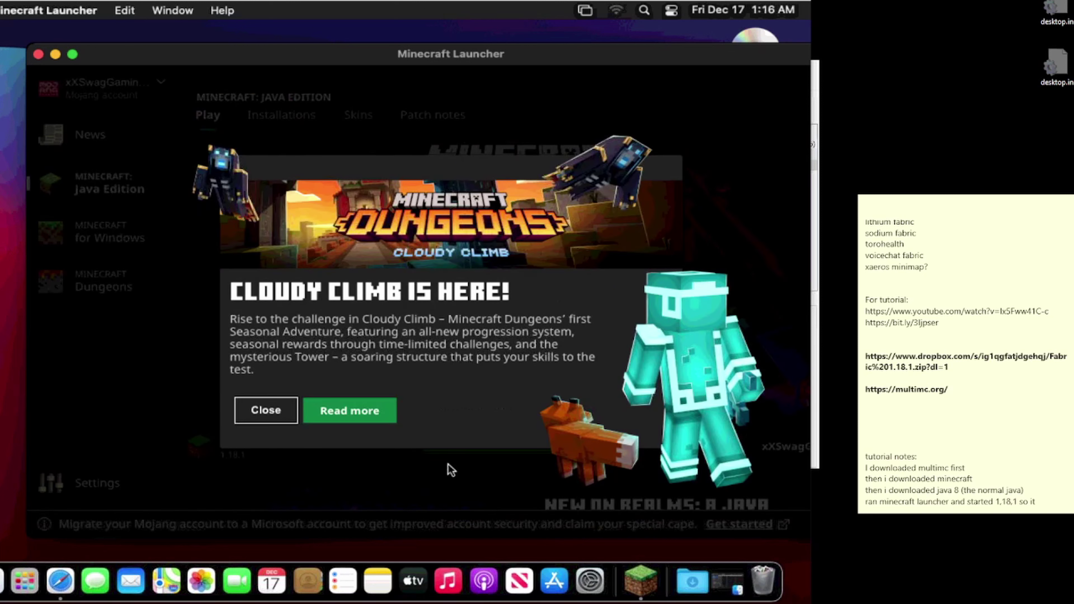
{"action": "left_click", "coordinate": [253, 412]}
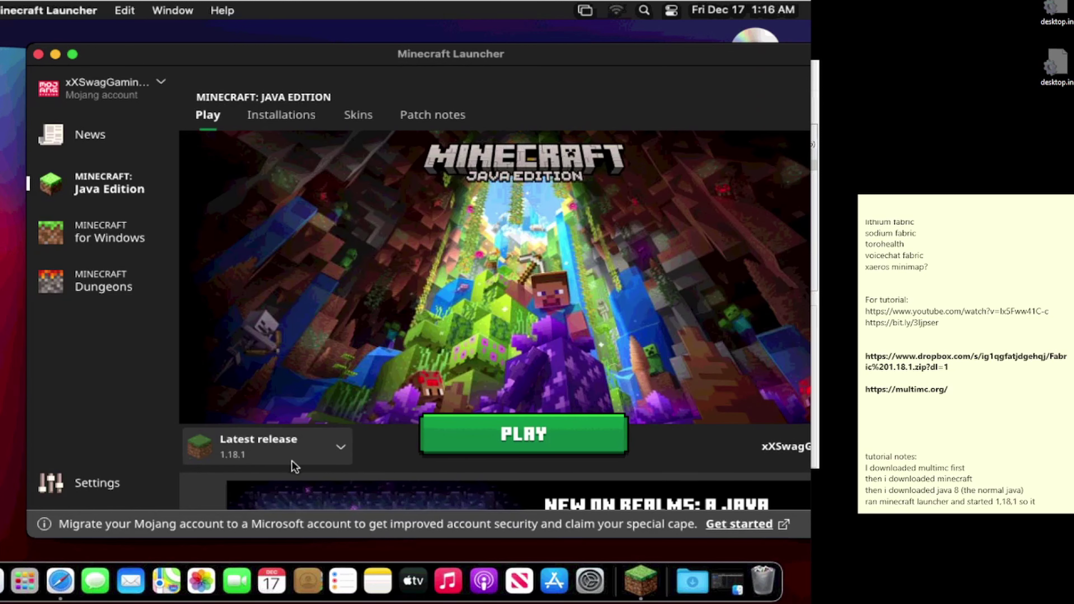
{"action": "left_click", "coordinate": [444, 442]}
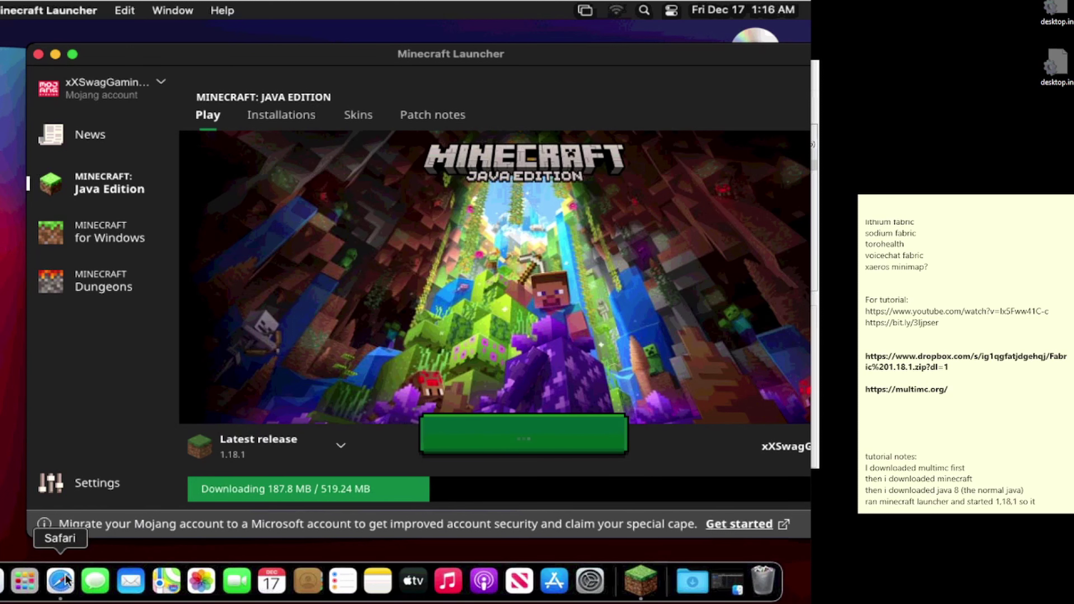
Step: Try launching MultiMC from Launchpad and dismiss the unverified developer warning
{"action": "left_click", "coordinate": [25, 582]}
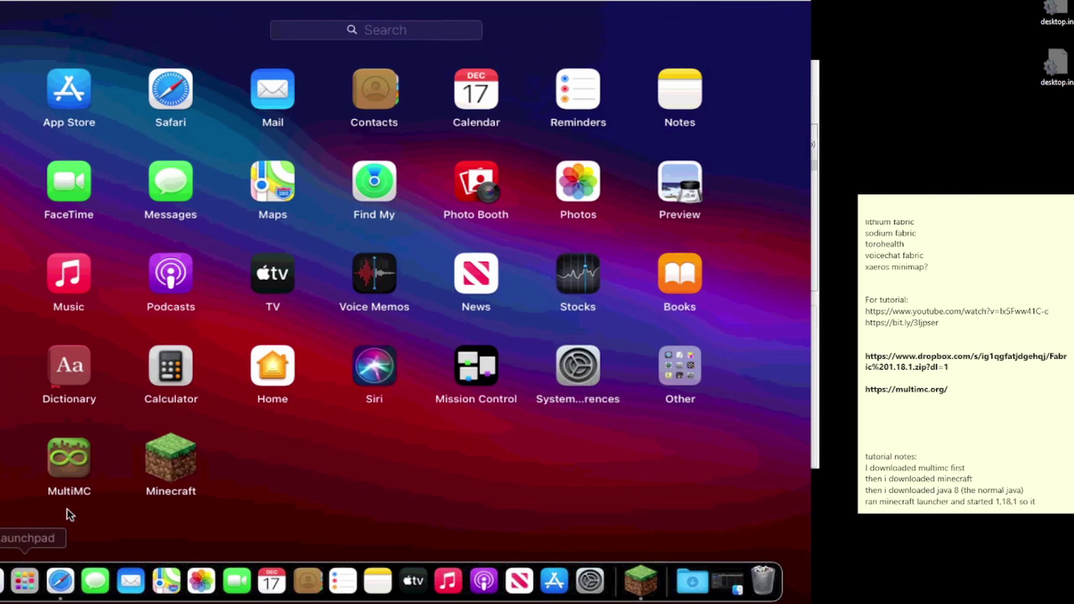
{"action": "left_click", "coordinate": [79, 443]}
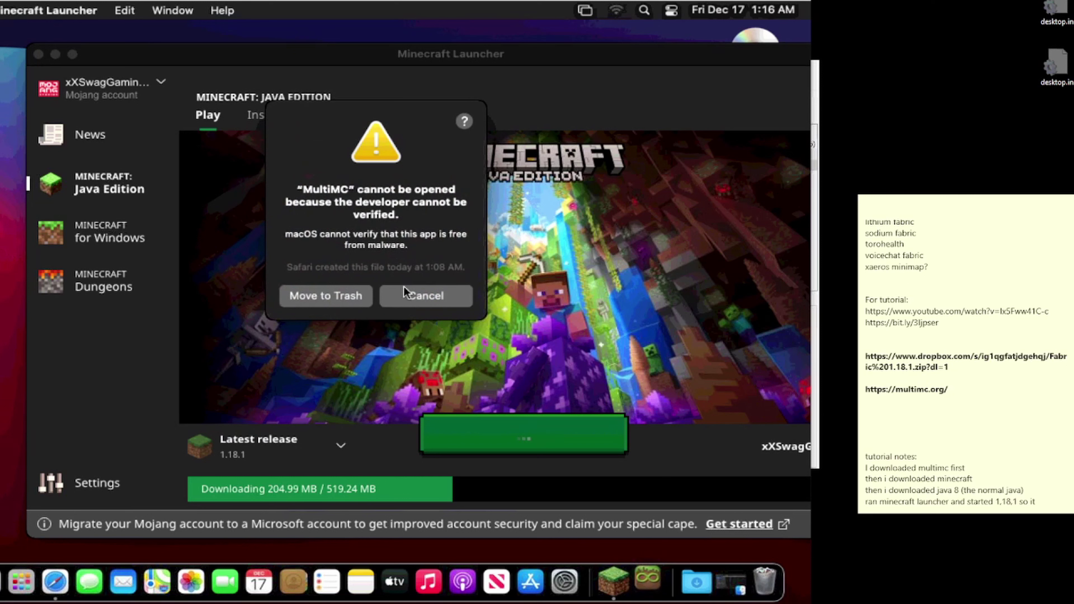
{"action": "left_click", "coordinate": [413, 295]}
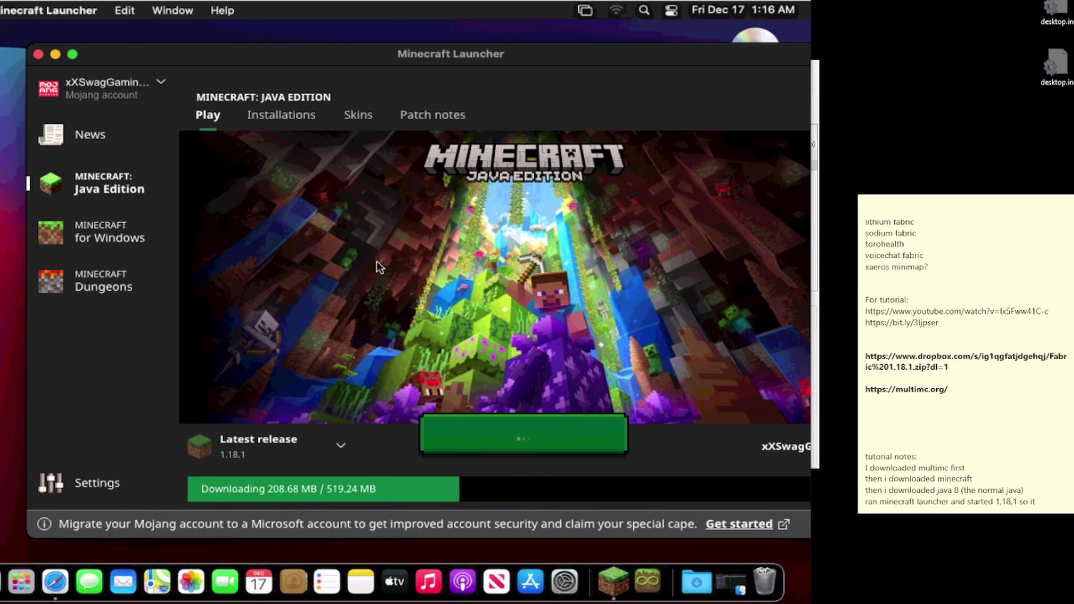
Step: Approve the blocked MultiMC in Security & Privacy with Open Anyway and open it
{"action": "left_click", "coordinate": [9, 587]}
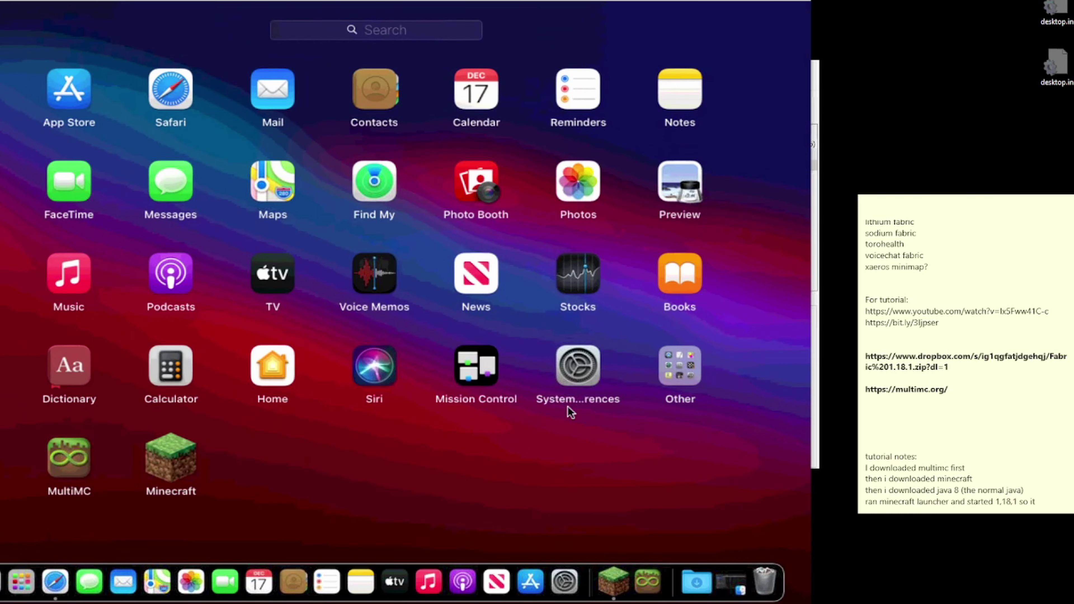
{"action": "left_click", "coordinate": [596, 373]}
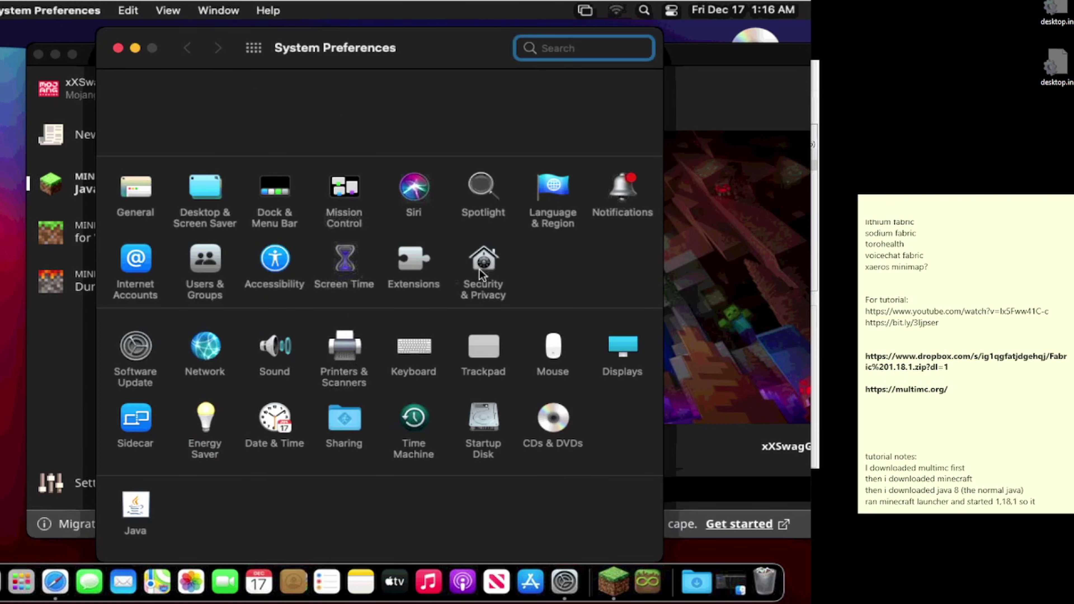
{"action": "left_click", "coordinate": [483, 262]}
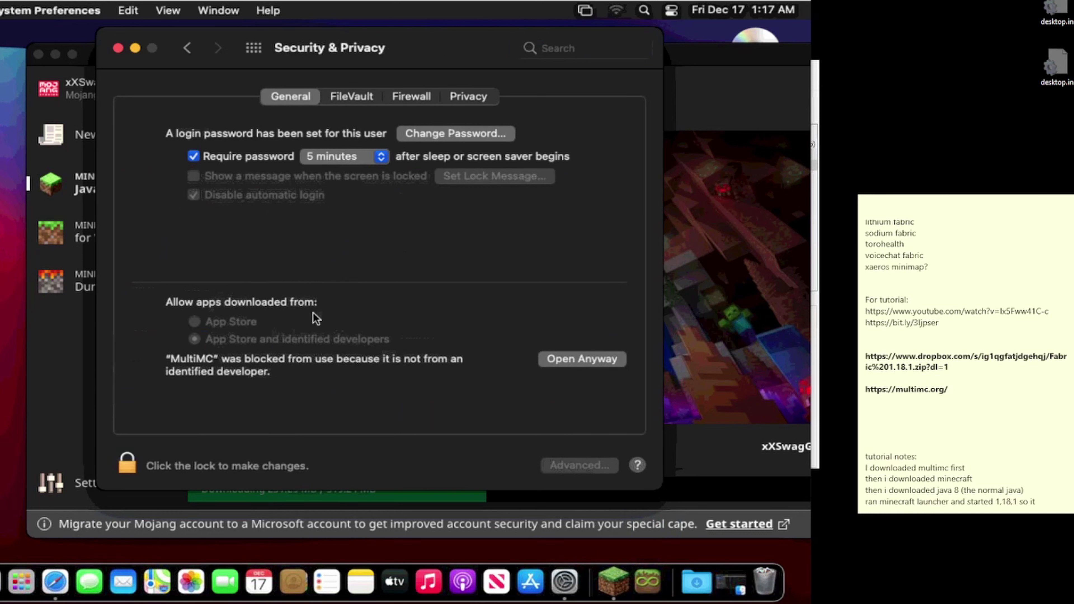
{"action": "left_click", "coordinate": [572, 356]}
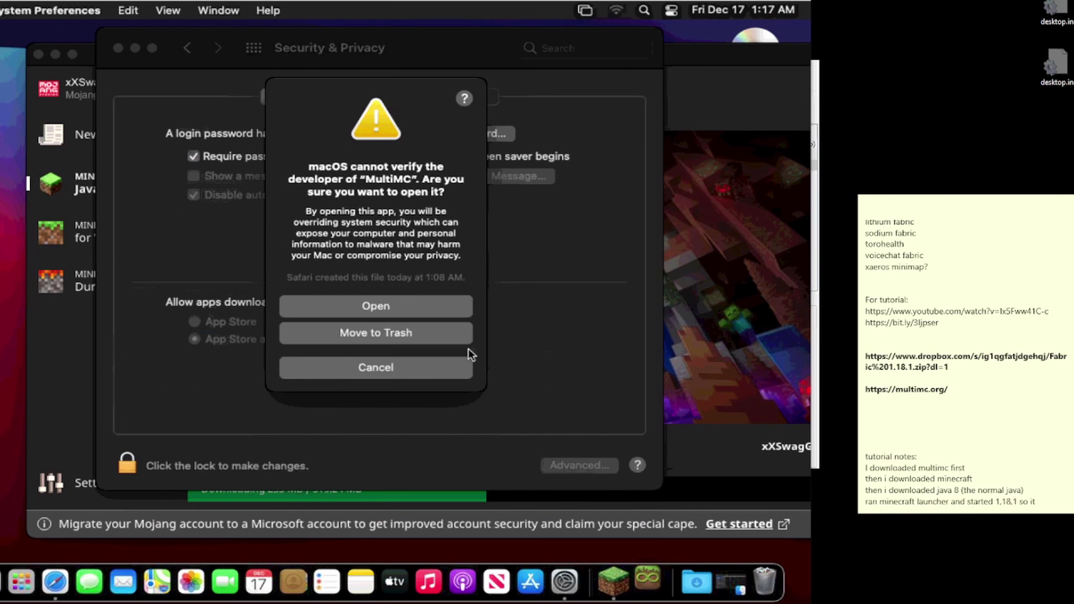
{"action": "left_click", "coordinate": [395, 305]}
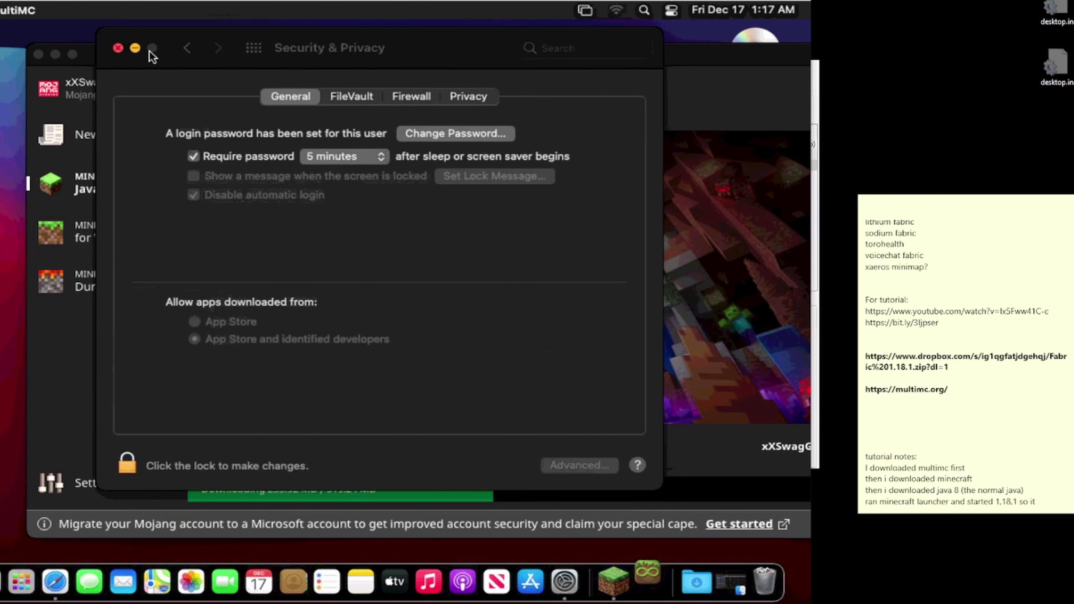
Step: Run through MultiMC Quick Setup keeping the default language and detected Java 1.8.0_311
{"action": "left_click", "coordinate": [119, 48]}
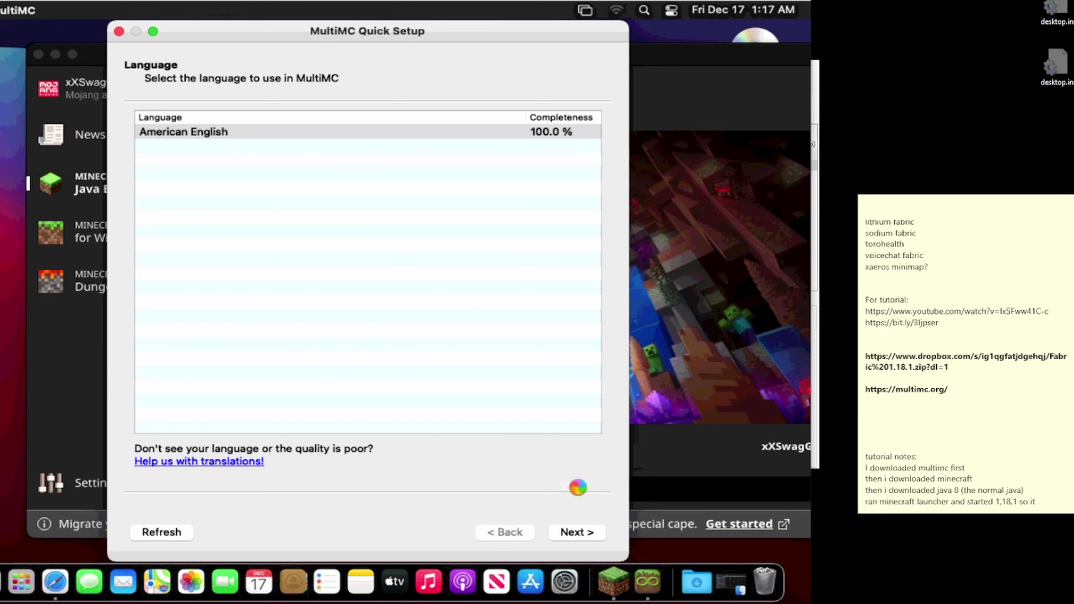
{"action": "left_click", "coordinate": [585, 535]}
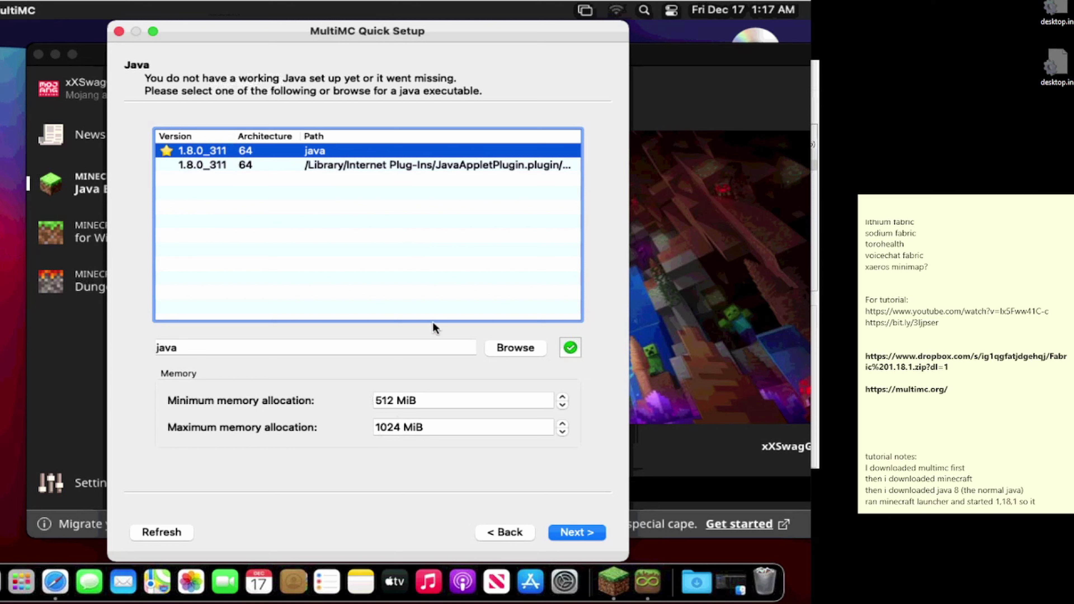
{"action": "left_click", "coordinate": [559, 529]}
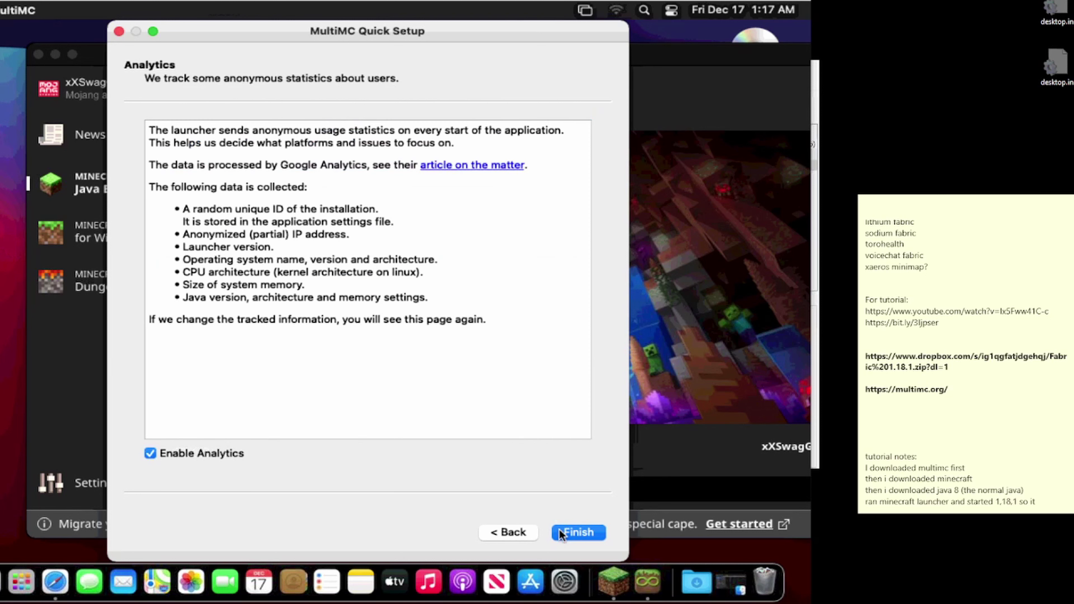
{"action": "left_click", "coordinate": [560, 529]}
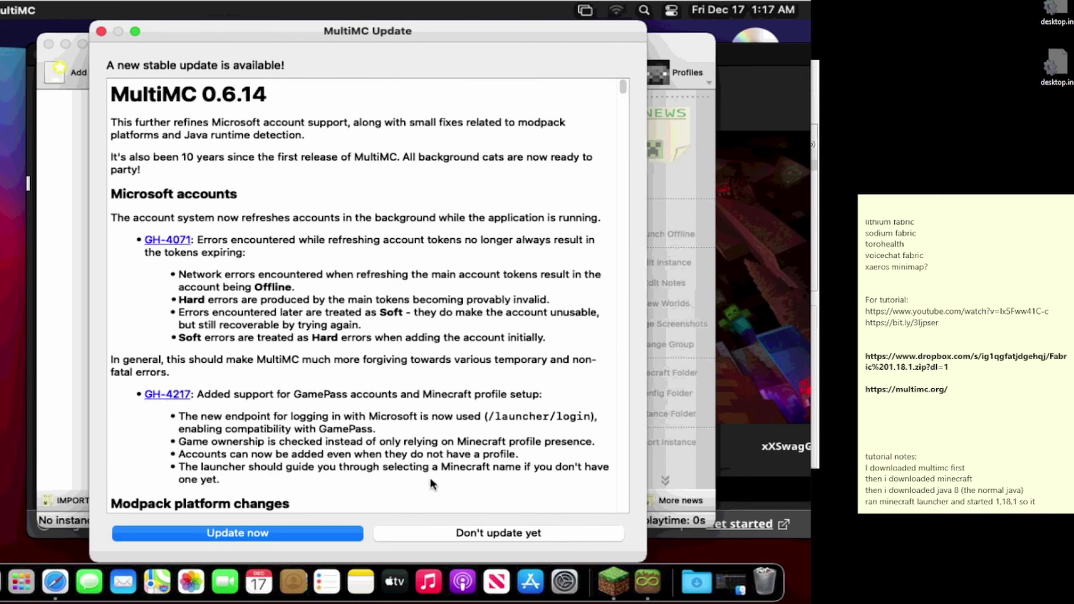
Step: Install the MultiMC 0.6.14 update, finish first-run setup, and bring up launcher Settings
{"action": "left_click", "coordinate": [285, 529]}
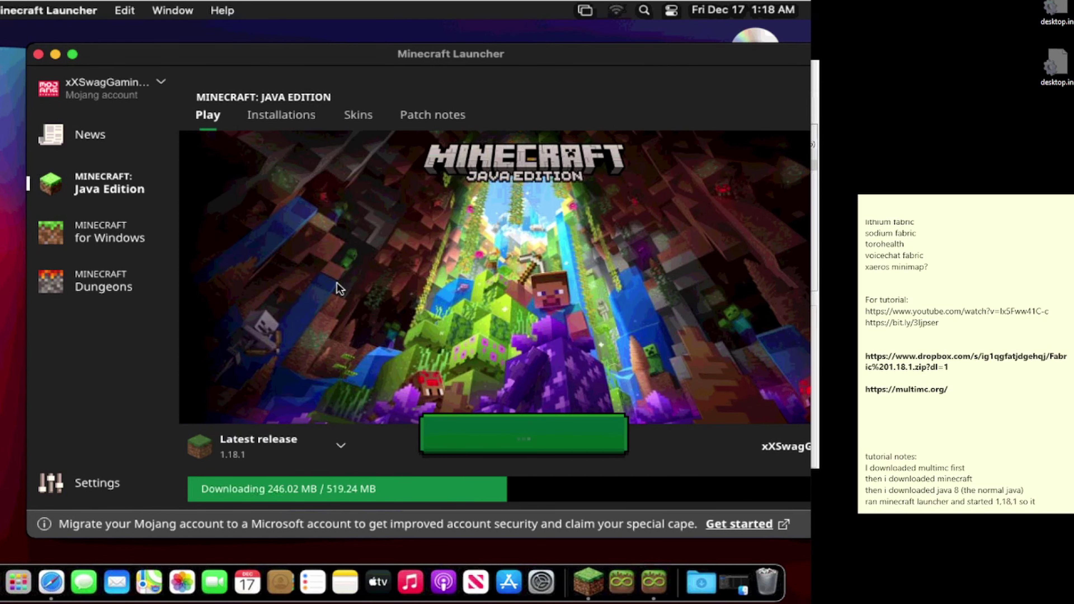
{"action": "left_click", "coordinate": [629, 568]}
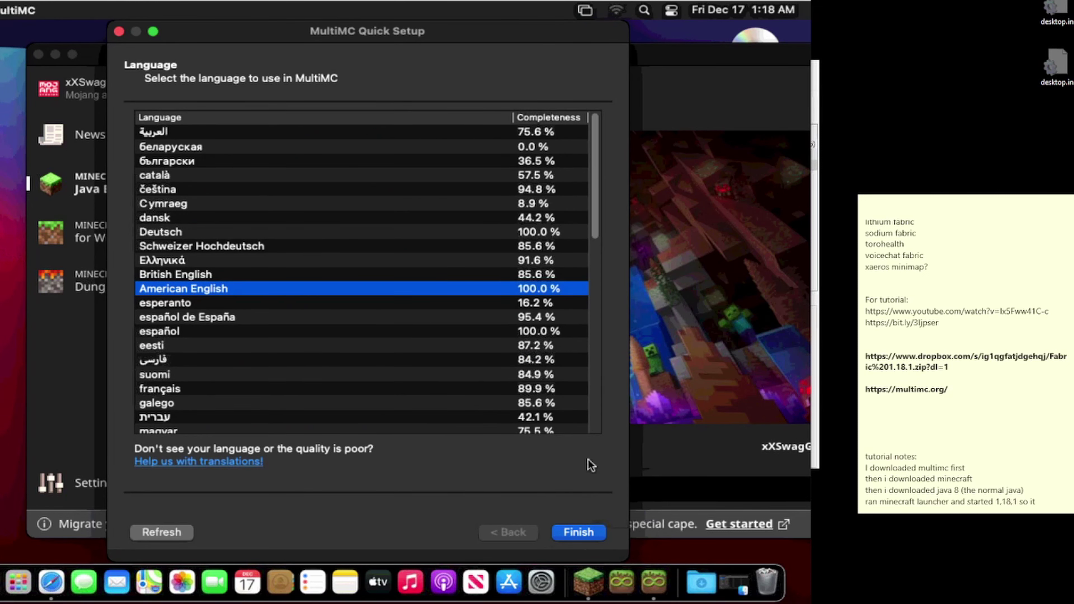
{"action": "left_click", "coordinate": [569, 531]}
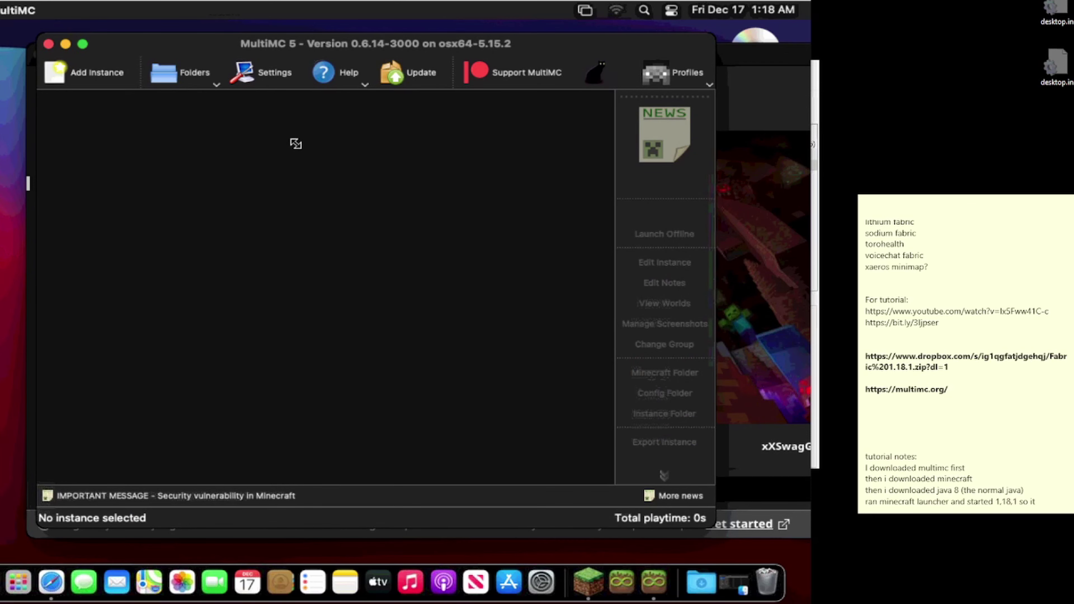
{"action": "left_click", "coordinate": [270, 66]}
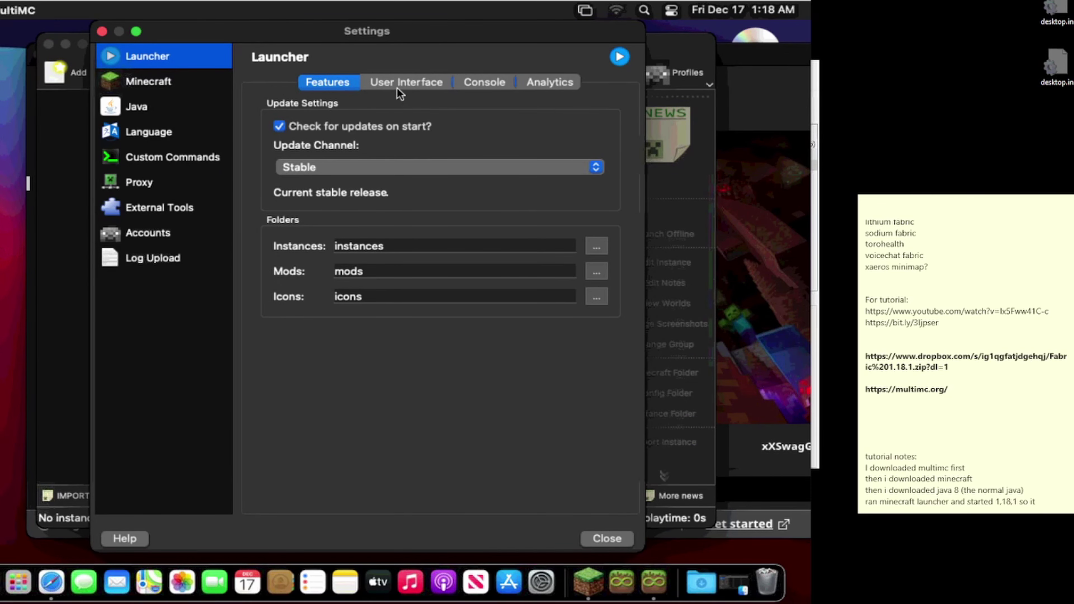
Step: Set the interface icons to Simple (Colored Icons) and the colour scheme to Dark
{"action": "left_click", "coordinate": [397, 87]}
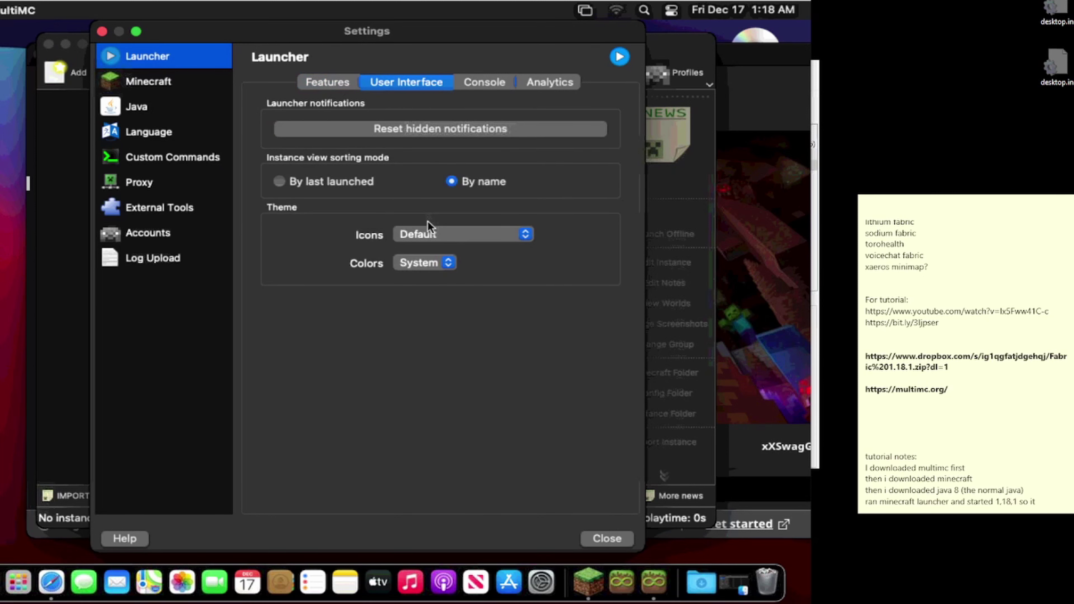
{"action": "left_click", "coordinate": [428, 232]}
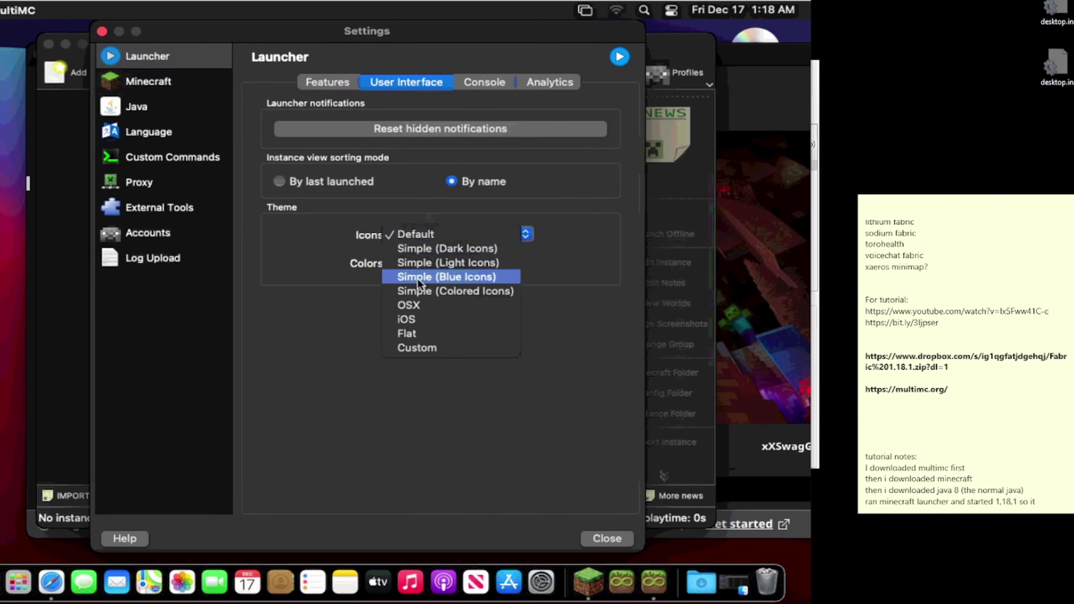
{"action": "left_click", "coordinate": [415, 287]}
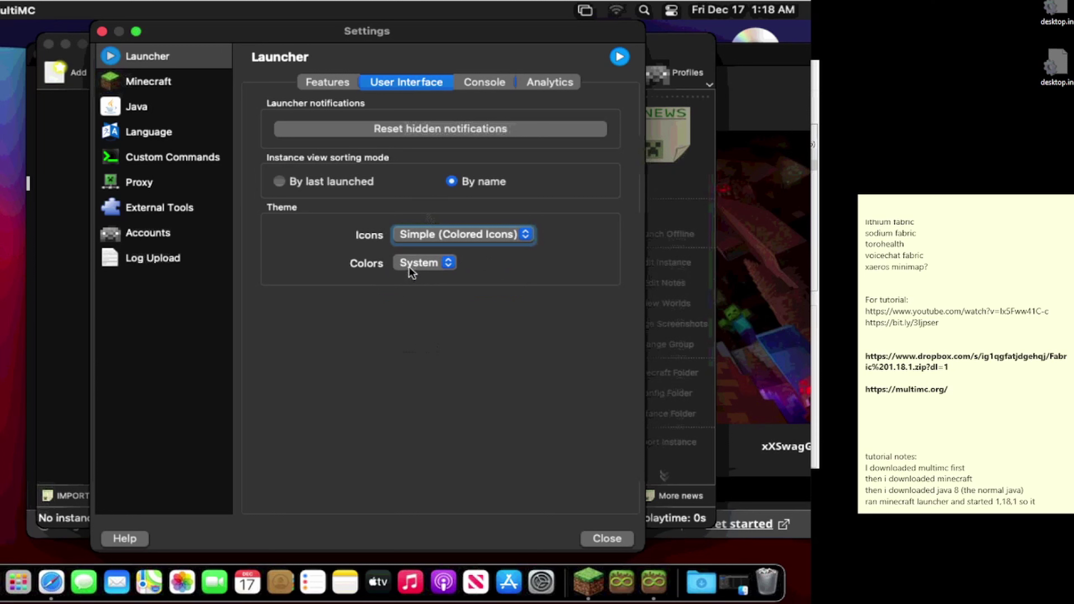
{"action": "left_click", "coordinate": [437, 263]}
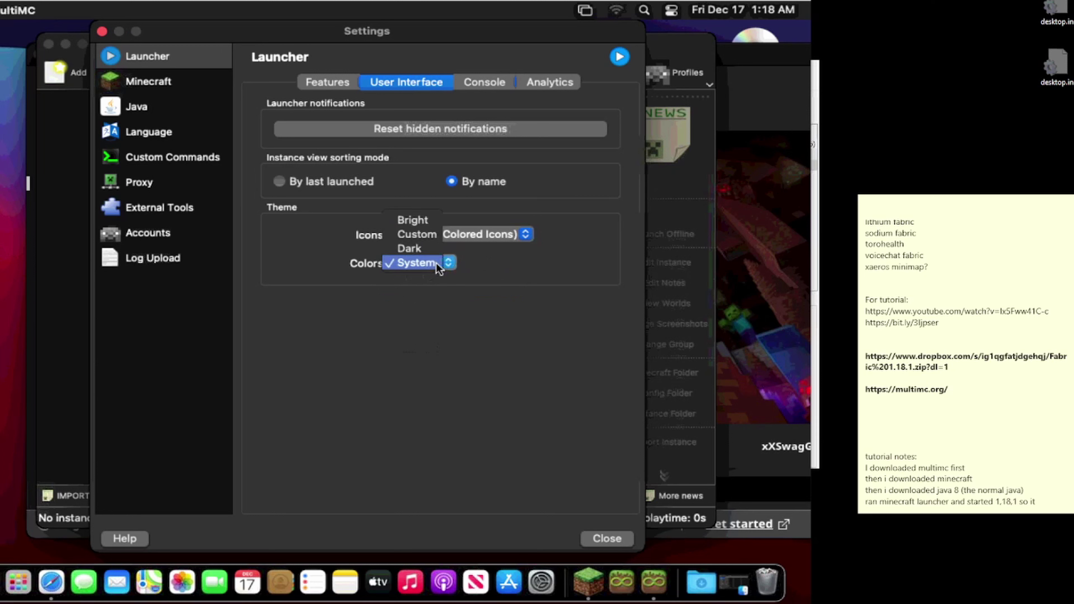
{"action": "left_click", "coordinate": [429, 249]}
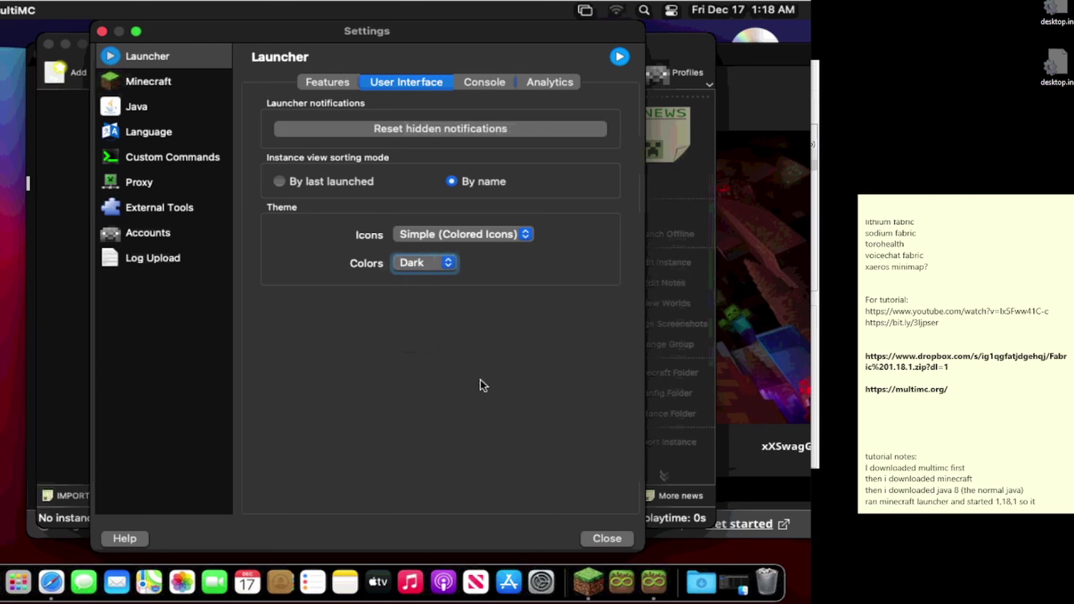
{"action": "left_click", "coordinate": [588, 537]}
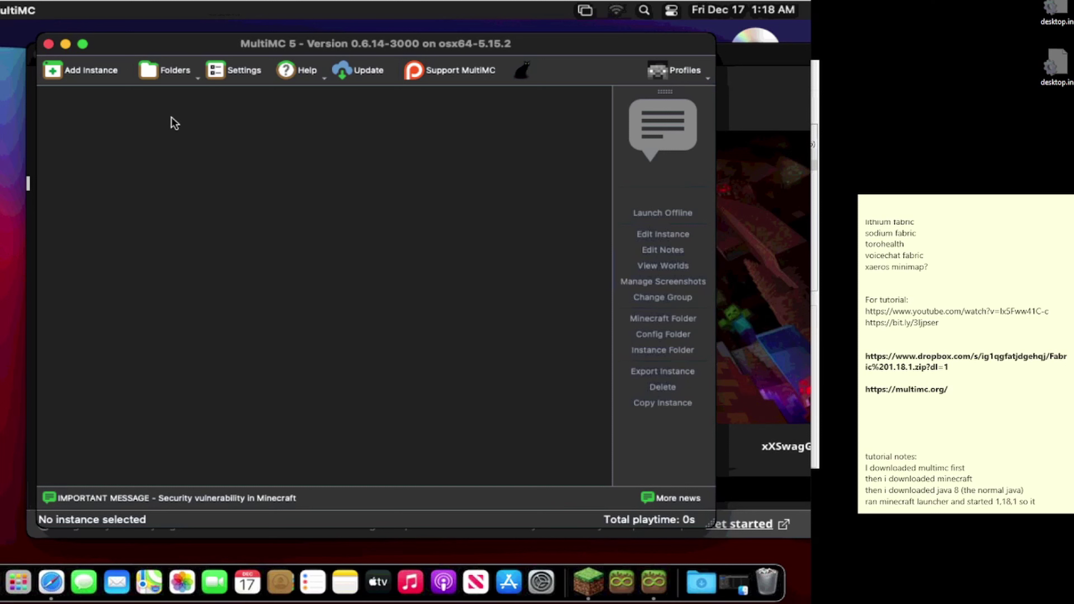
Step: Check the Java settings page showing 512–1024 MiB memory and path java
{"action": "left_click", "coordinate": [241, 75]}
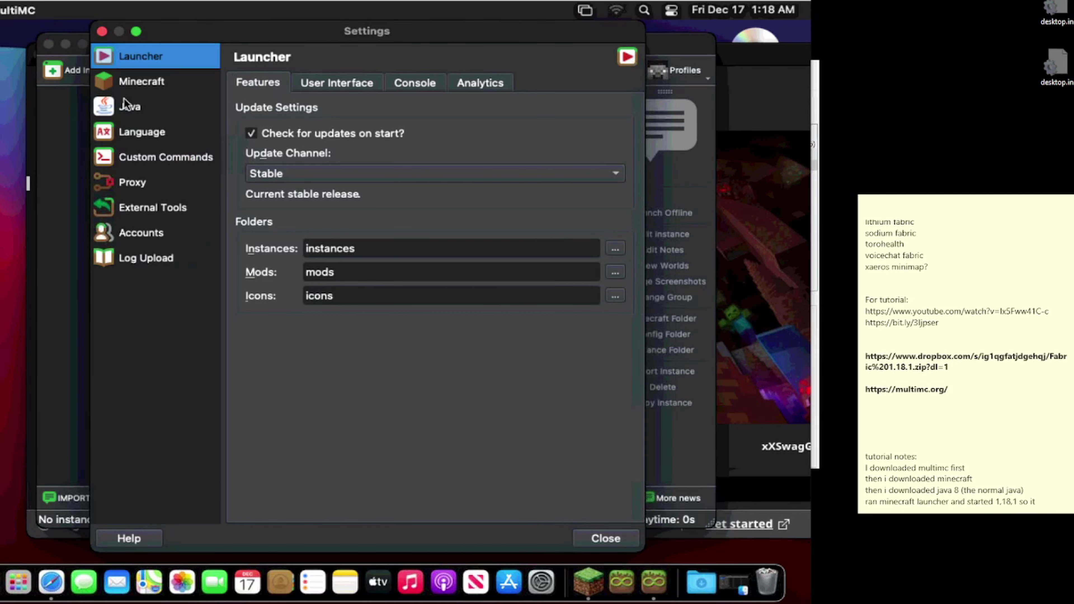
{"action": "left_click", "coordinate": [128, 107]}
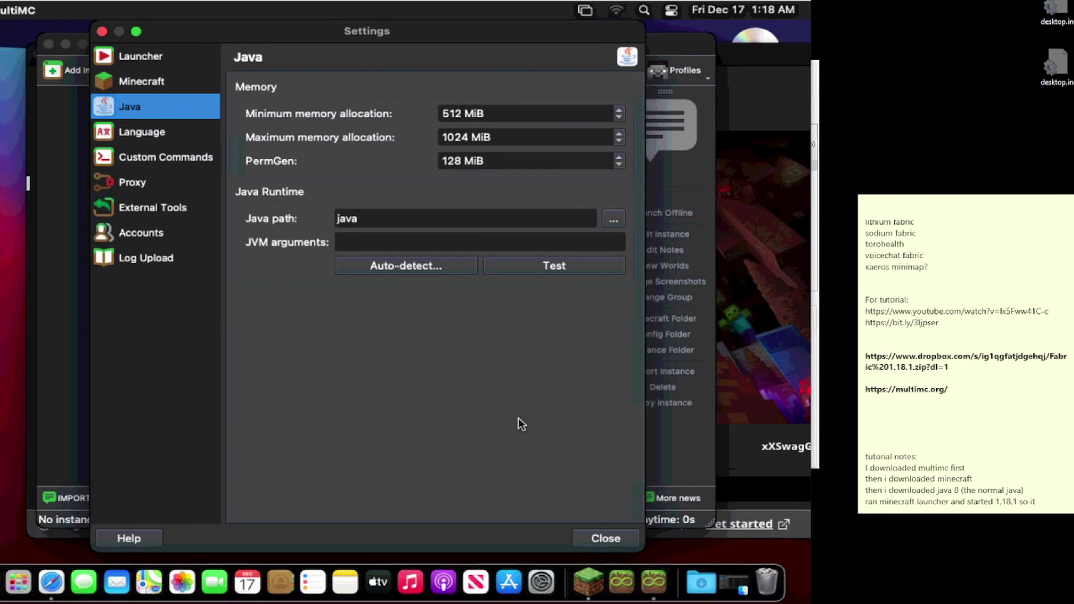
{"action": "left_click", "coordinate": [579, 538]}
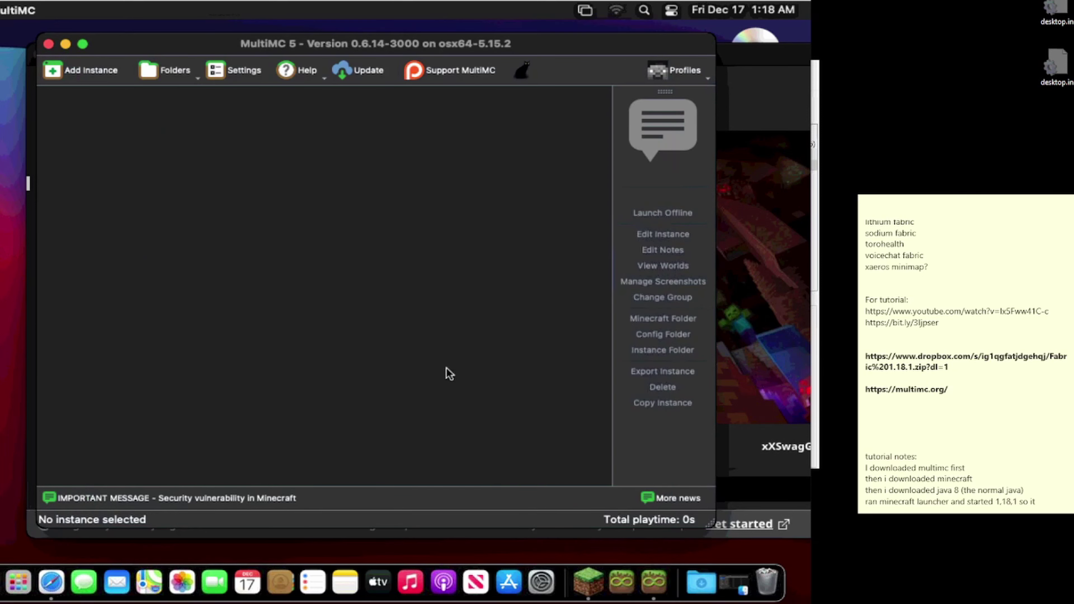
Step: Add an instance via Import from zip and type the Dropbox modpack link up to '/Fabric'
{"action": "left_click", "coordinate": [86, 68]}
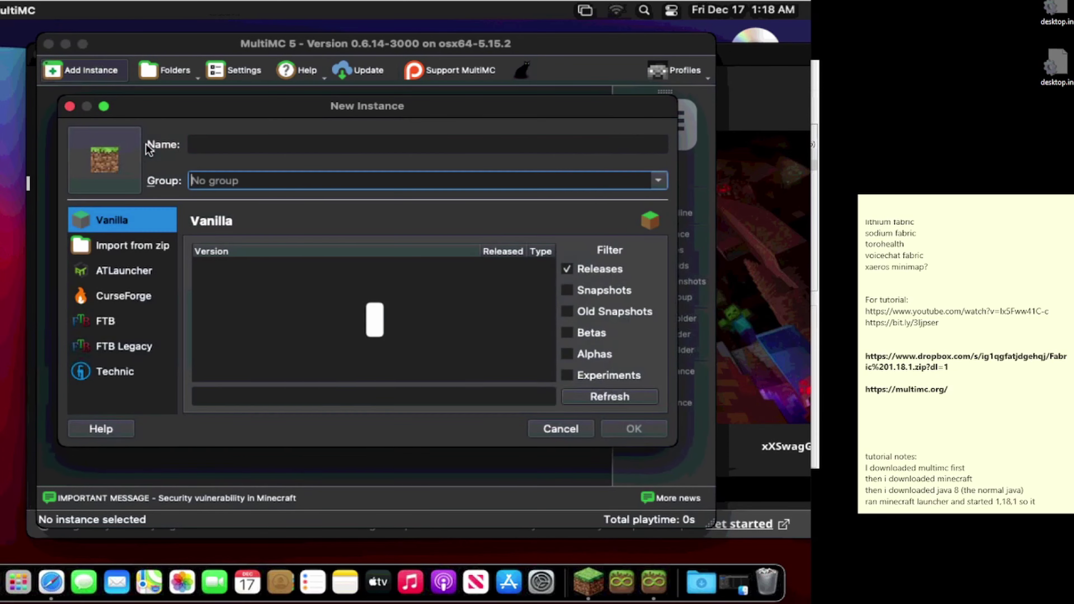
{"action": "left_click", "coordinate": [123, 254]}
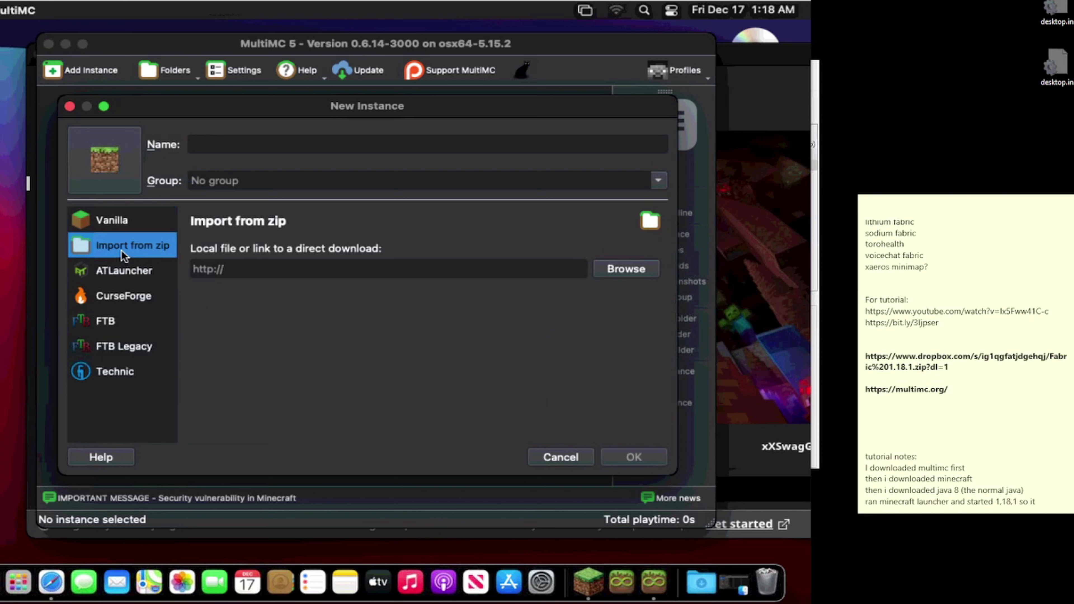
{"action": "left_click", "coordinate": [229, 269]}
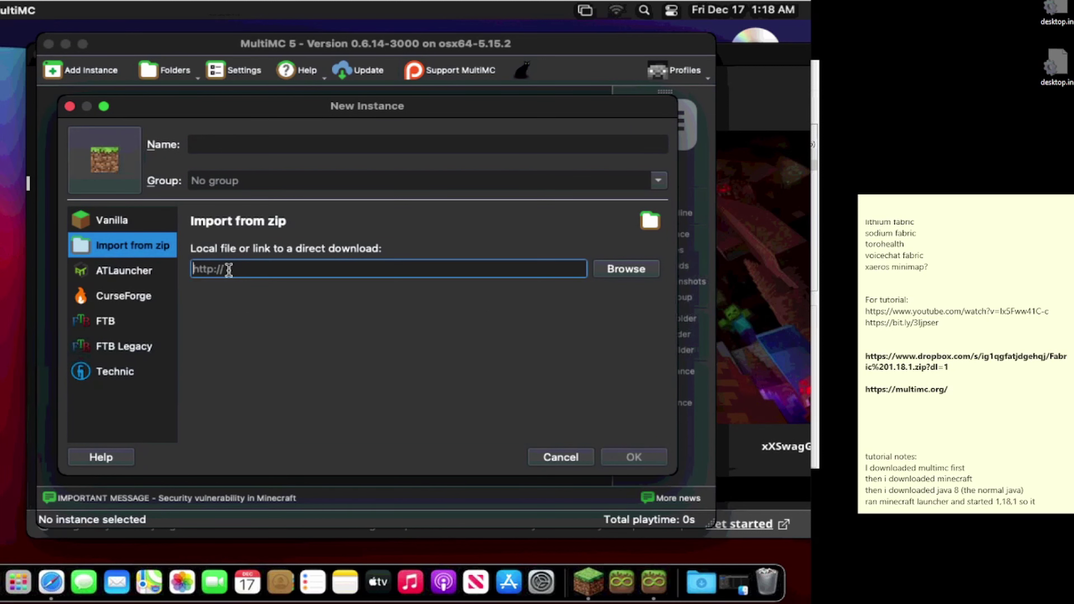
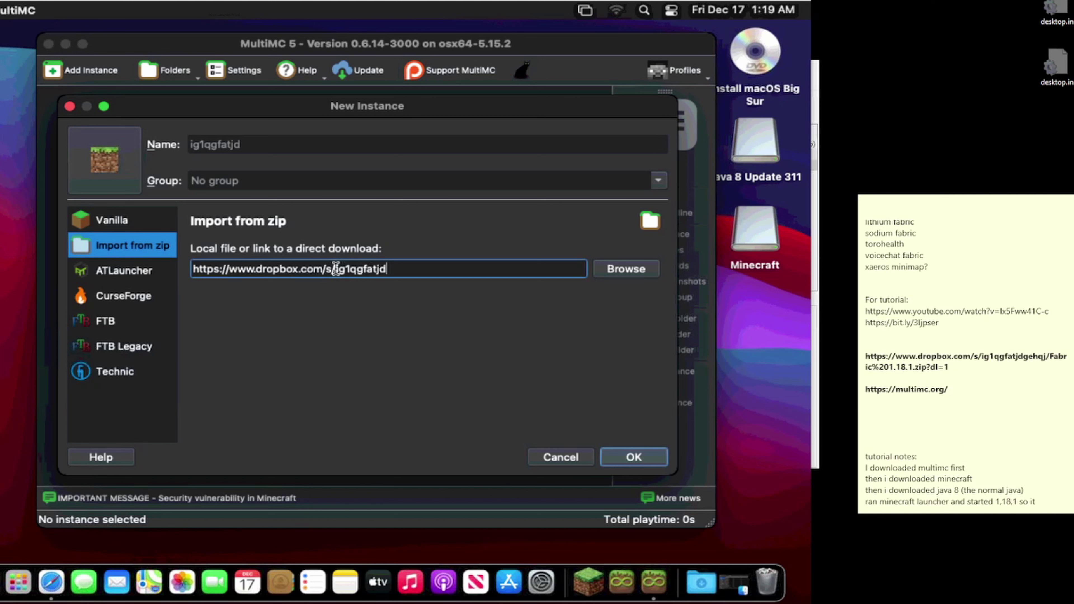
{"action": "key", "text": "Tab"}
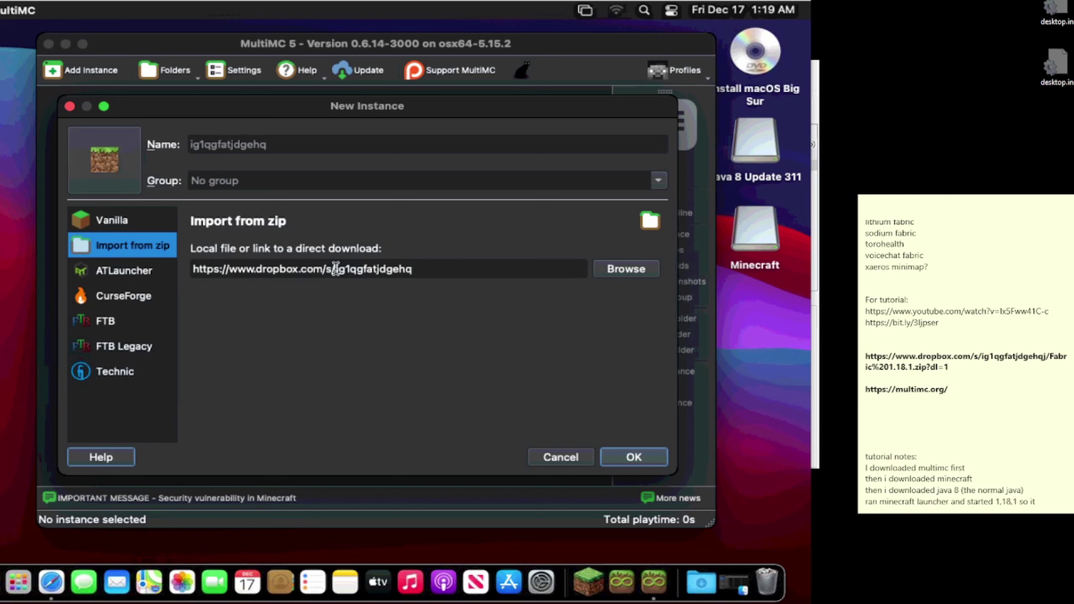
{"action": "left_click", "coordinate": [440, 269]}
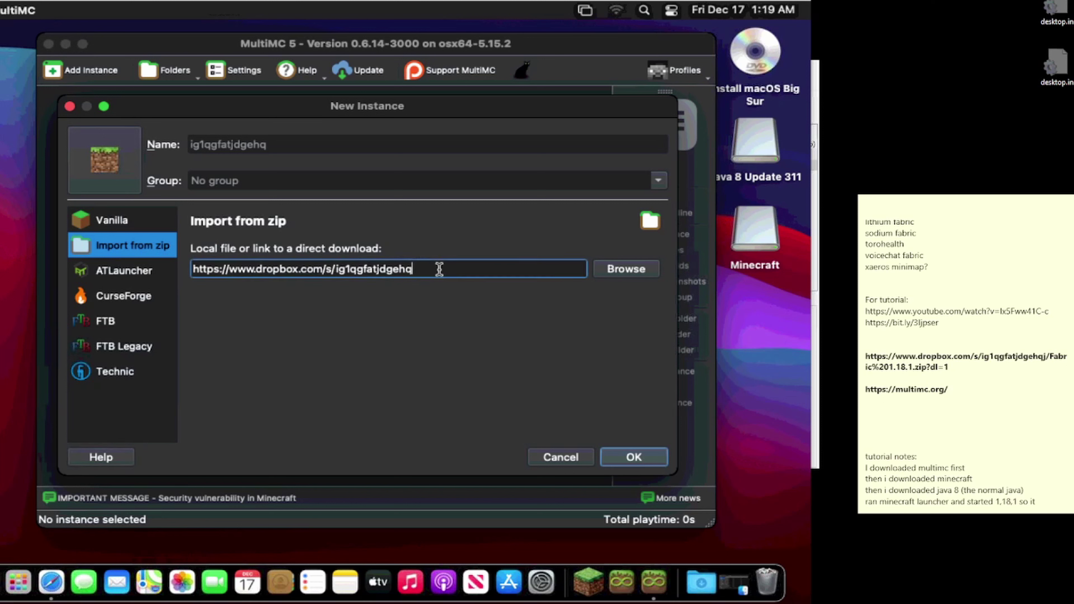
{"action": "type", "text": "j."}
{"action": "key", "text": "BackSpace"}
{"action": "type", "text": "/F"}
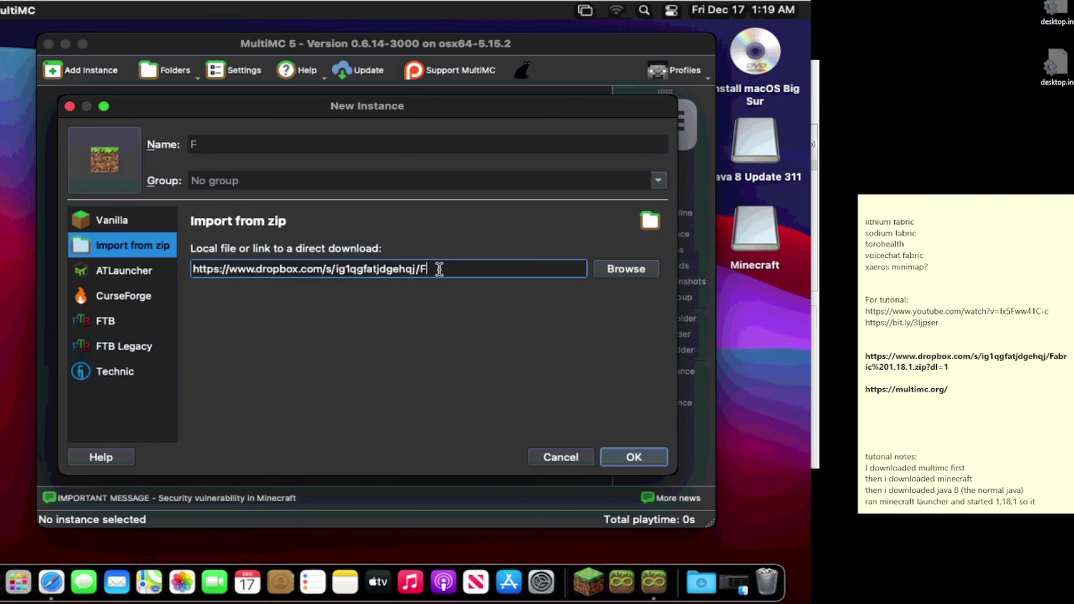
{"action": "type", "text": "abric"}
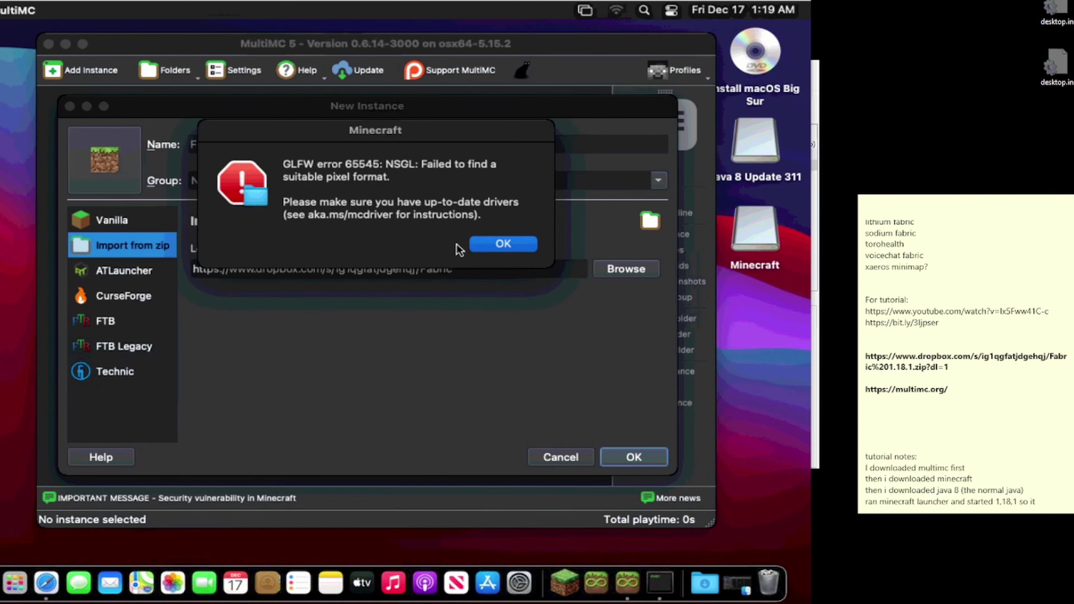
Step: Dismiss the GLFW pixel-format error and finish the link with '%201.18.1.zip?dl=1'
{"action": "left_click", "coordinate": [487, 248]}
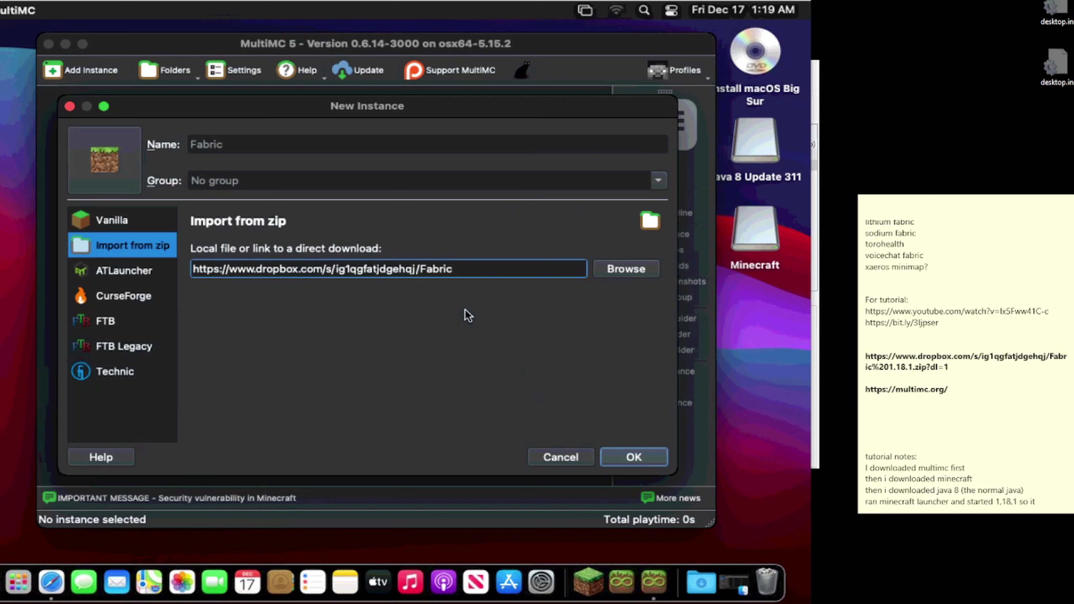
{"action": "type", "text": "%201.18.1"}
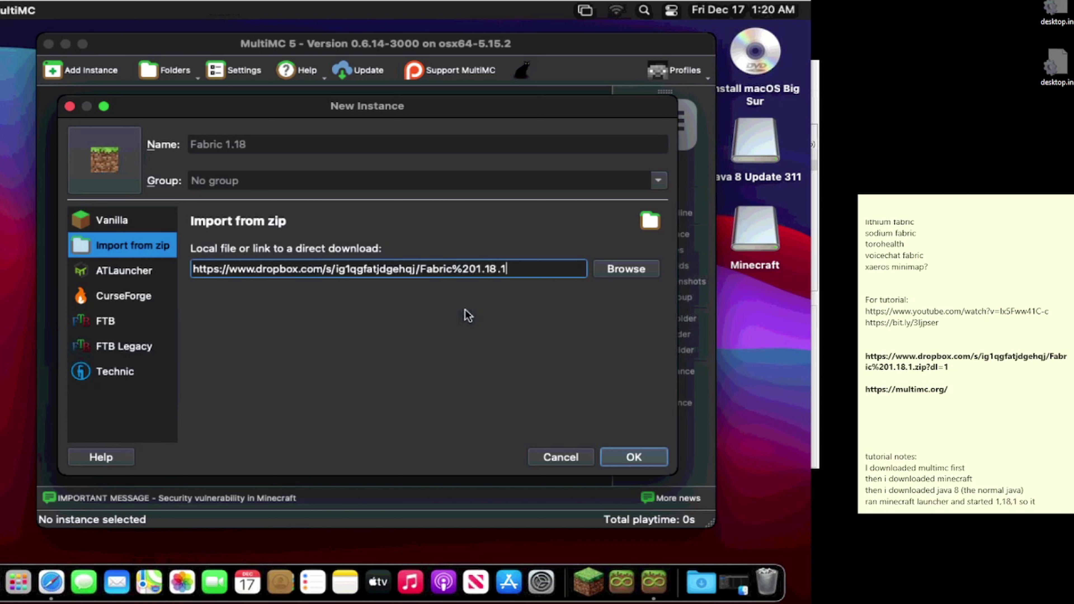
{"action": "type", "text": ".zip?dl=1"}
Step: Confirm the Fabric 1.18.1 instance to start the download, then switch to Finder
{"action": "left_click", "coordinate": [617, 455]}
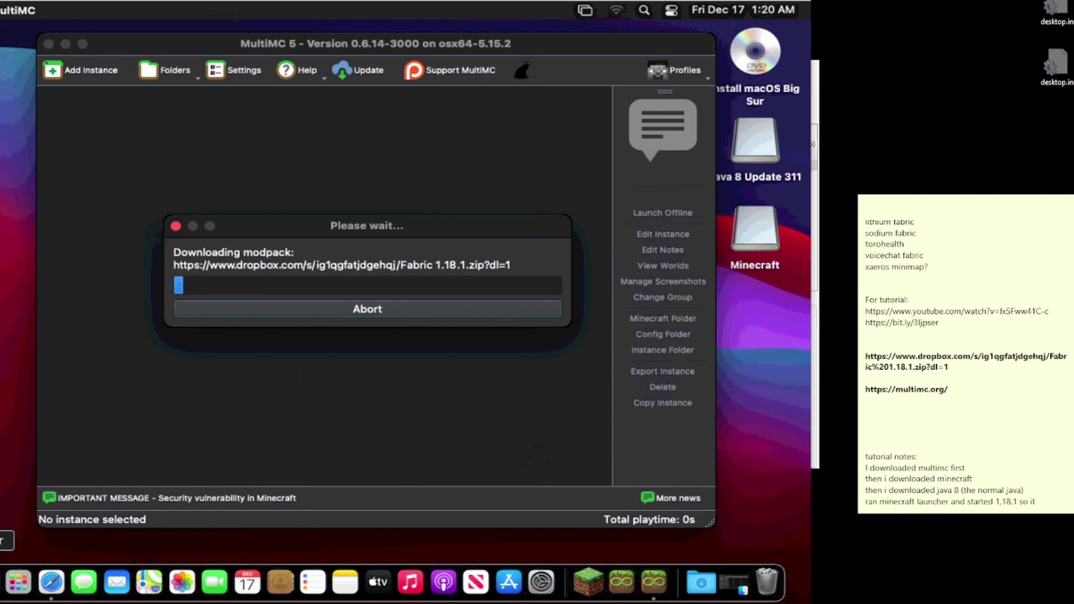
{"action": "left_click", "coordinate": [0, 583]}
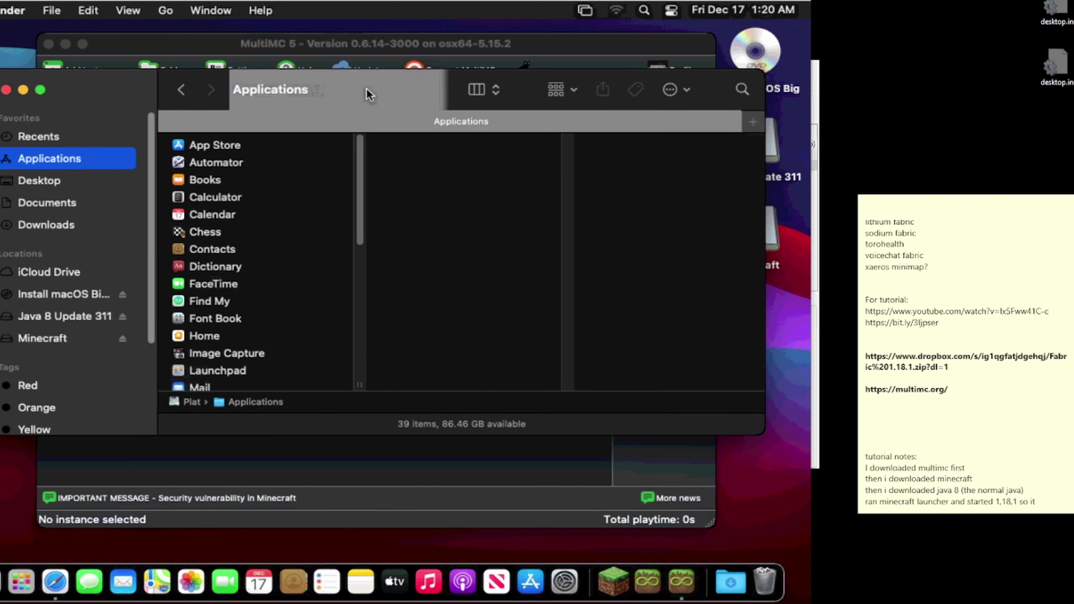
Step: Go to the plat home folder under Users in Finder
{"action": "left_click", "coordinate": [173, 16]}
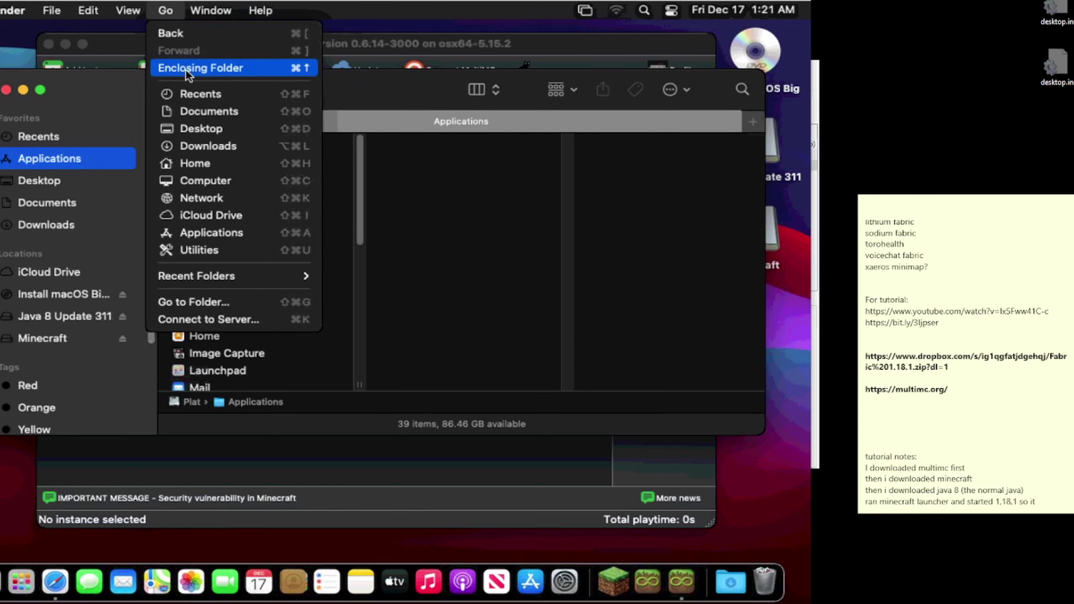
{"action": "left_click", "coordinate": [175, 159]}
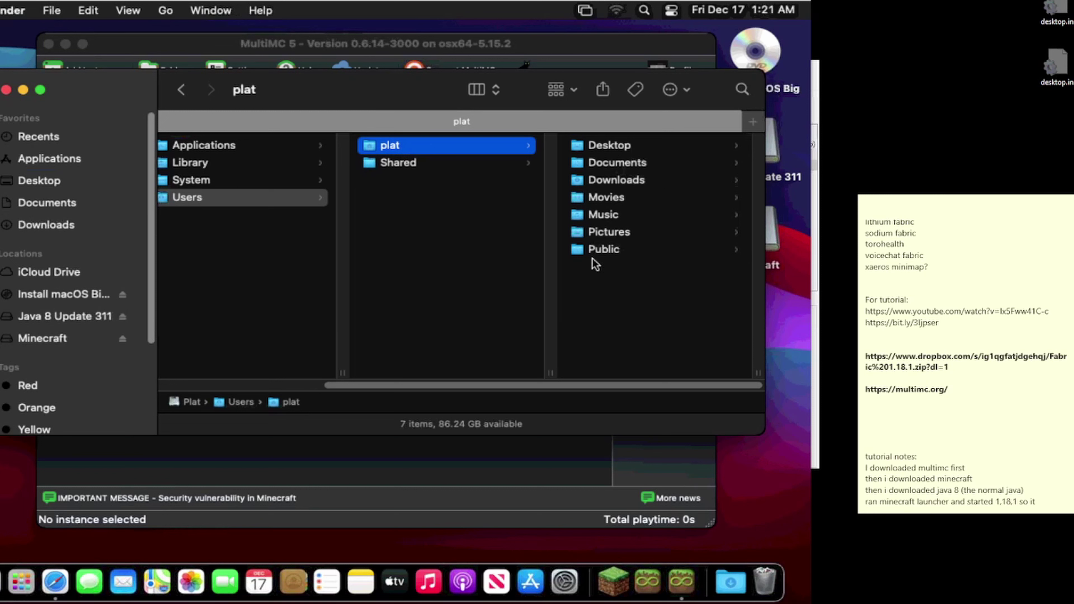
Step: In the plat folder's view options, show the Library folder and always use column view
{"action": "right_click", "coordinate": [613, 298]}
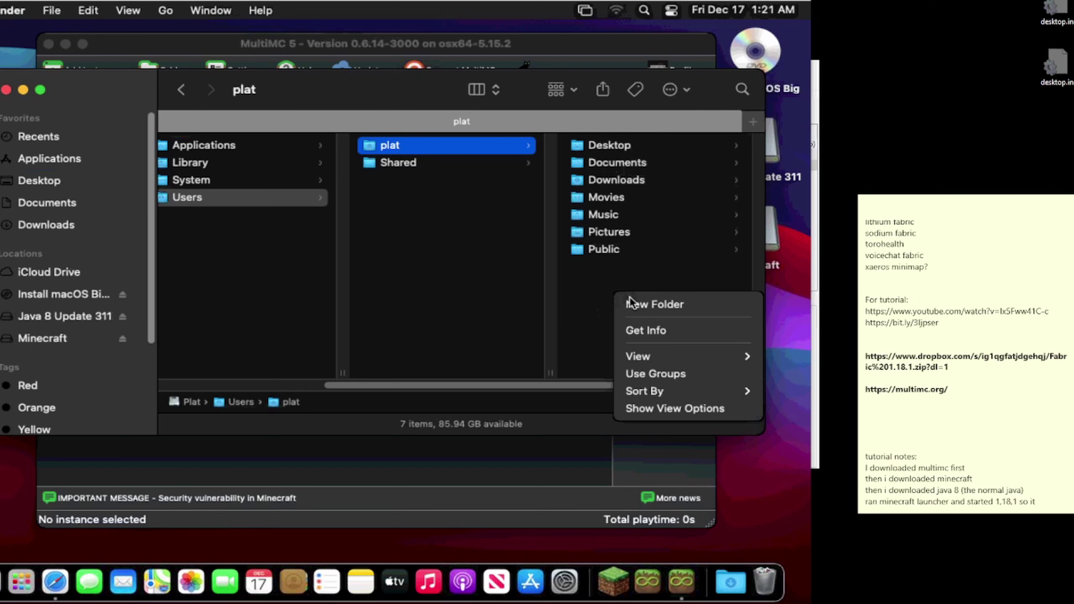
{"action": "mouse_move", "coordinate": [639, 353]}
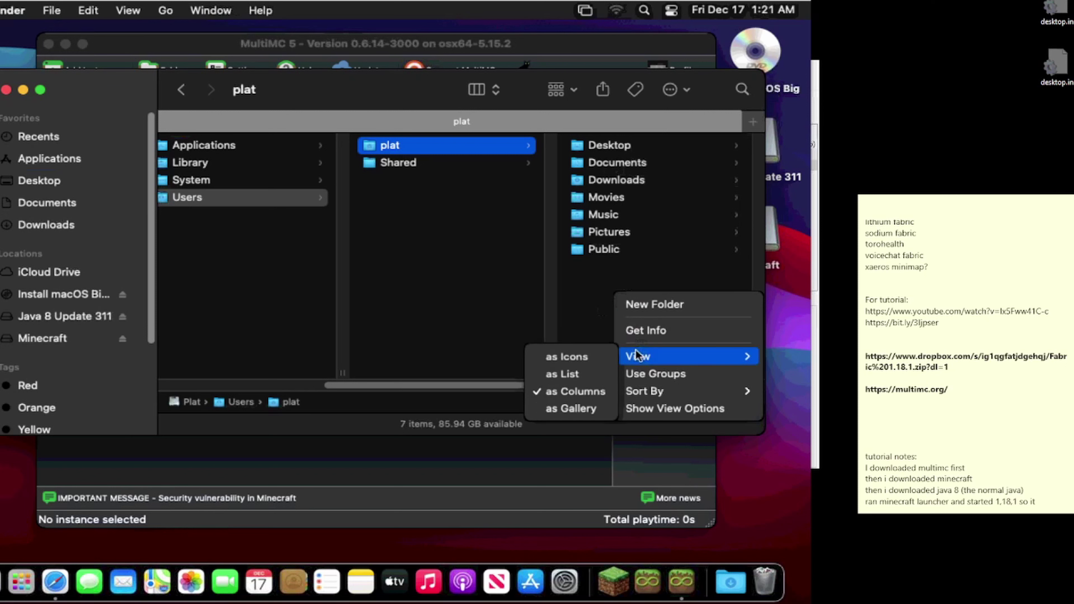
{"action": "mouse_move", "coordinate": [647, 387]}
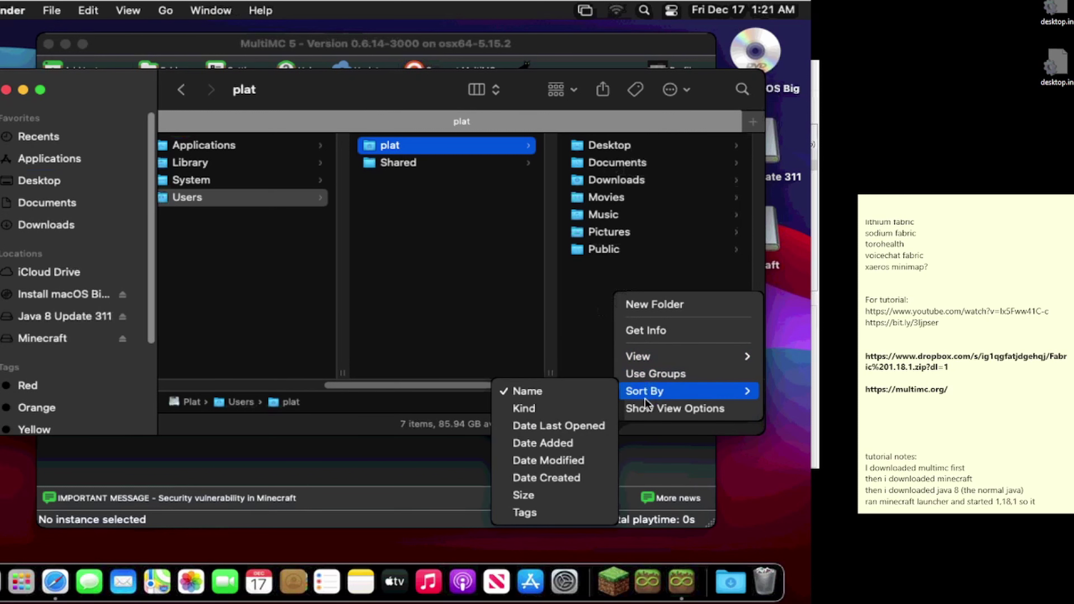
{"action": "left_click", "coordinate": [645, 406]}
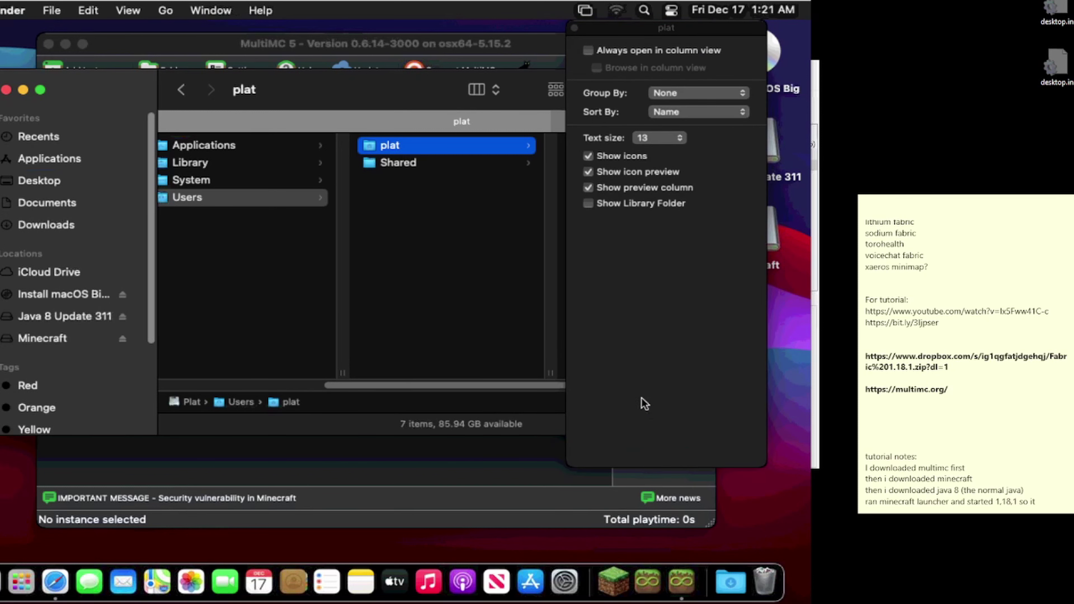
{"action": "left_click", "coordinate": [588, 204]}
{"action": "left_click", "coordinate": [587, 52]}
{"action": "left_click", "coordinate": [598, 68]}
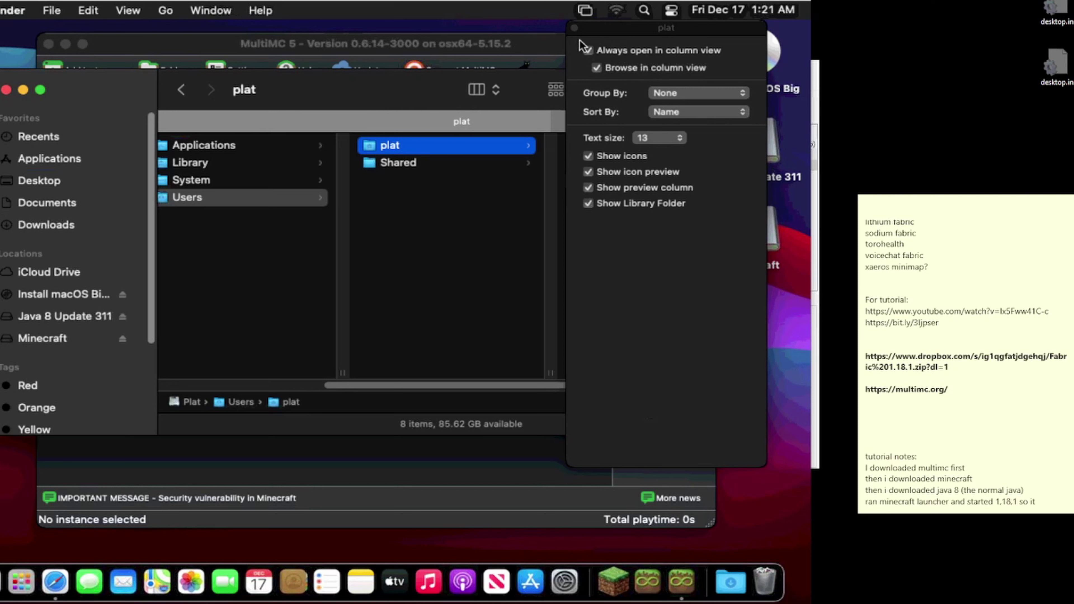
{"action": "left_click", "coordinate": [575, 27]}
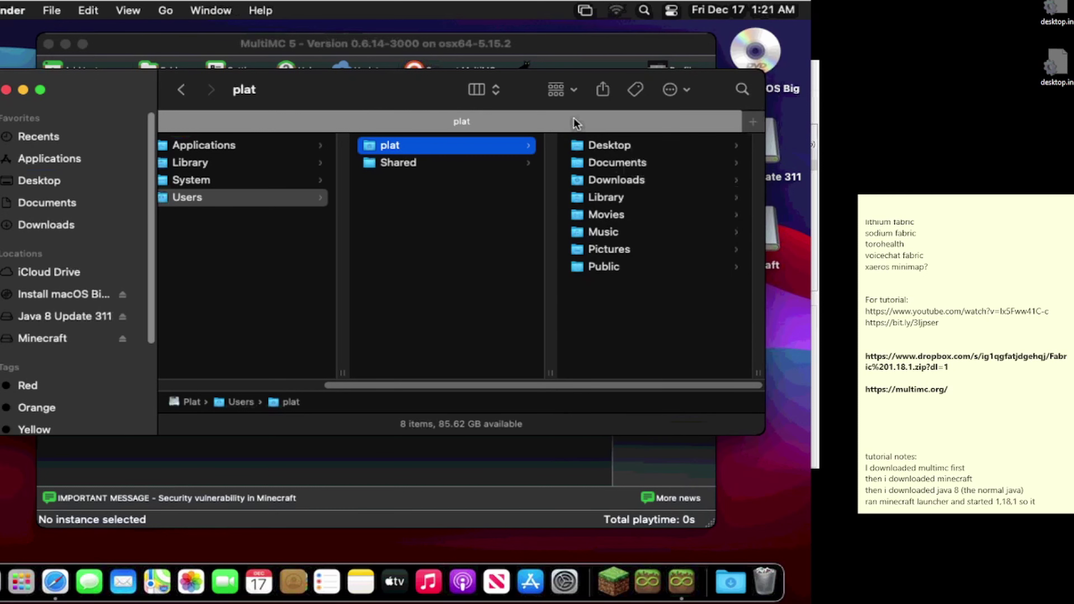
Step: Navigate to Library > Application Support > minecraft
{"action": "left_click", "coordinate": [608, 198]}
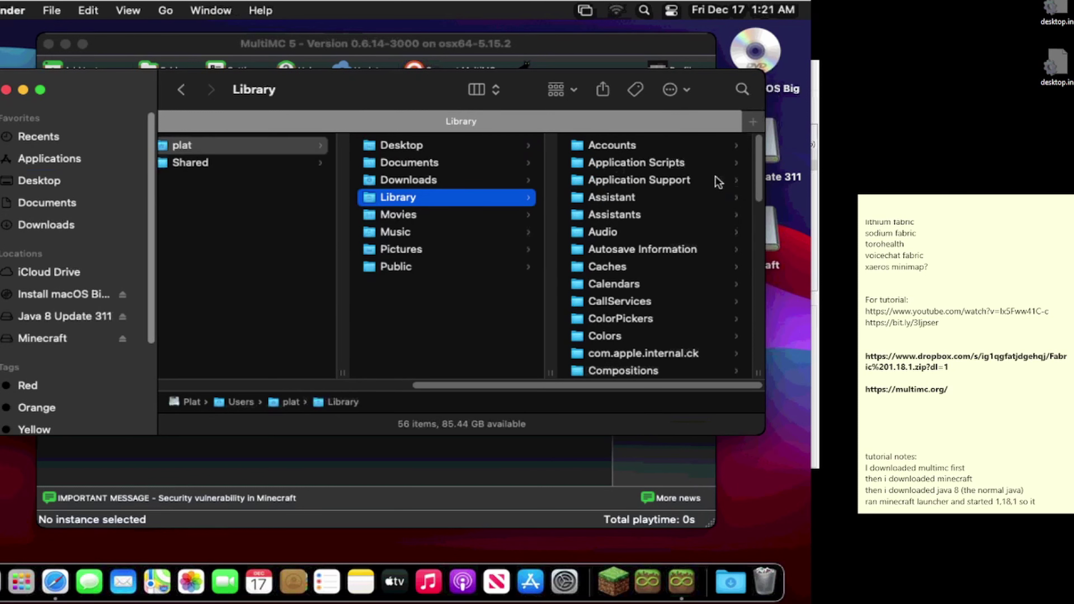
{"action": "left_click", "coordinate": [671, 184]}
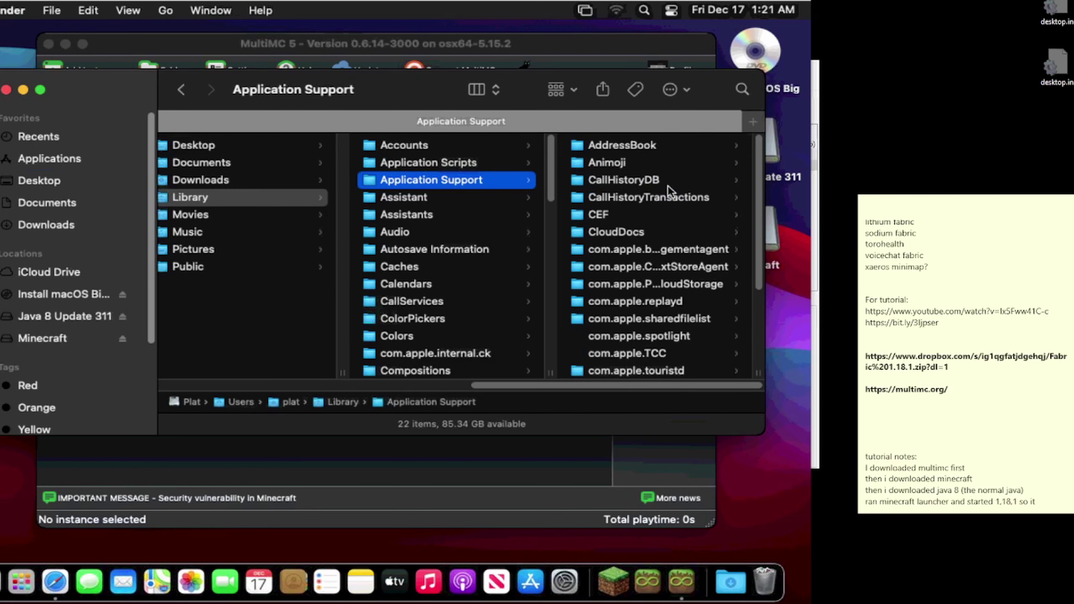
{"action": "scroll", "coordinate": [668, 187], "scroll_direction": "down", "scroll_amount": 5}
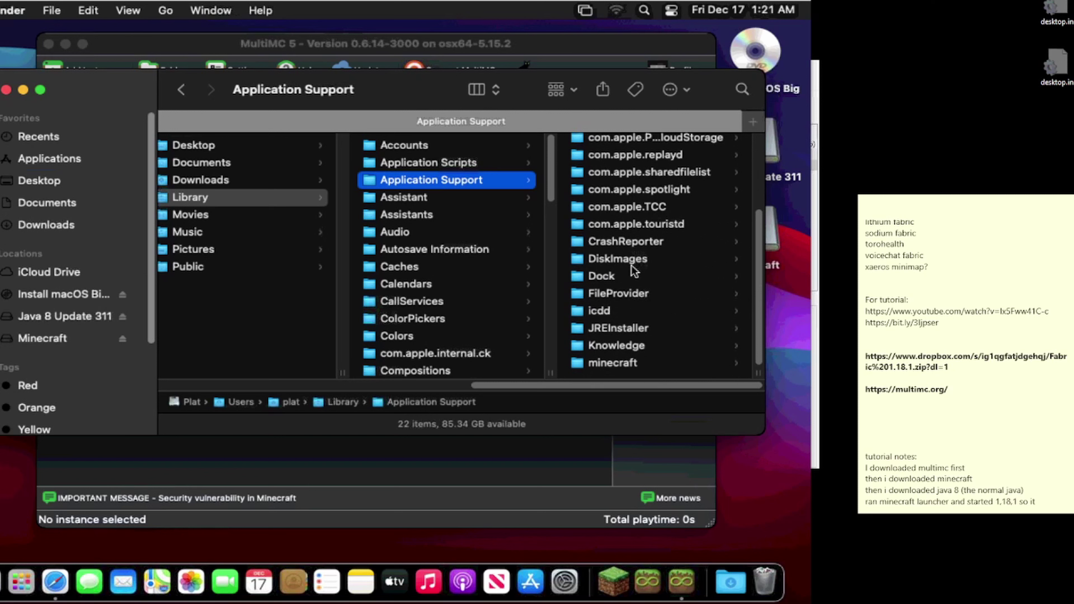
{"action": "scroll", "coordinate": [633, 269], "scroll_direction": "up", "scroll_amount": 1}
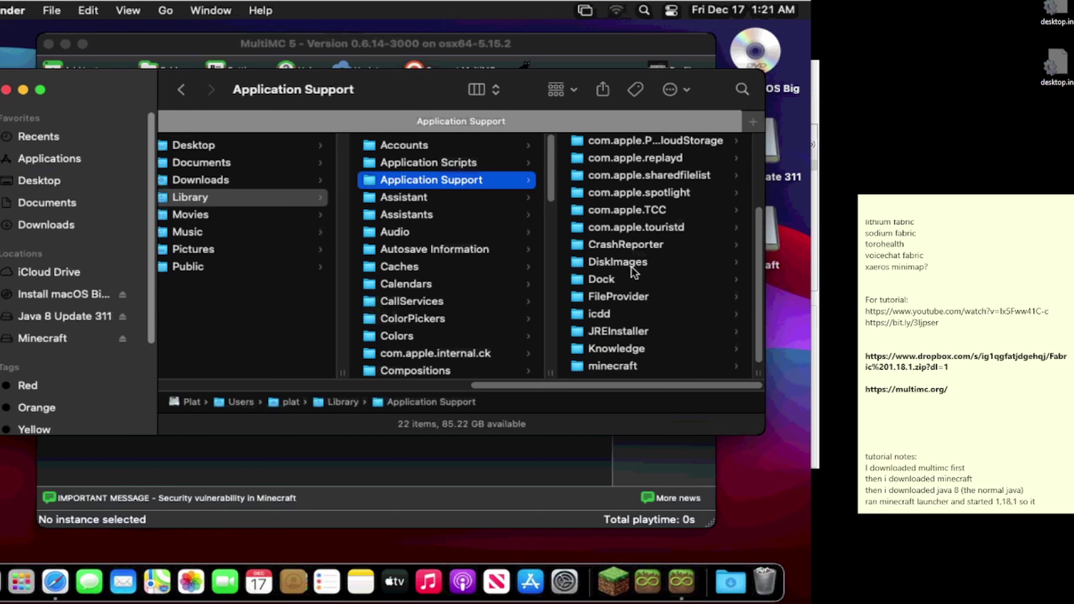
{"action": "scroll", "coordinate": [632, 266], "scroll_direction": "up", "scroll_amount": 5}
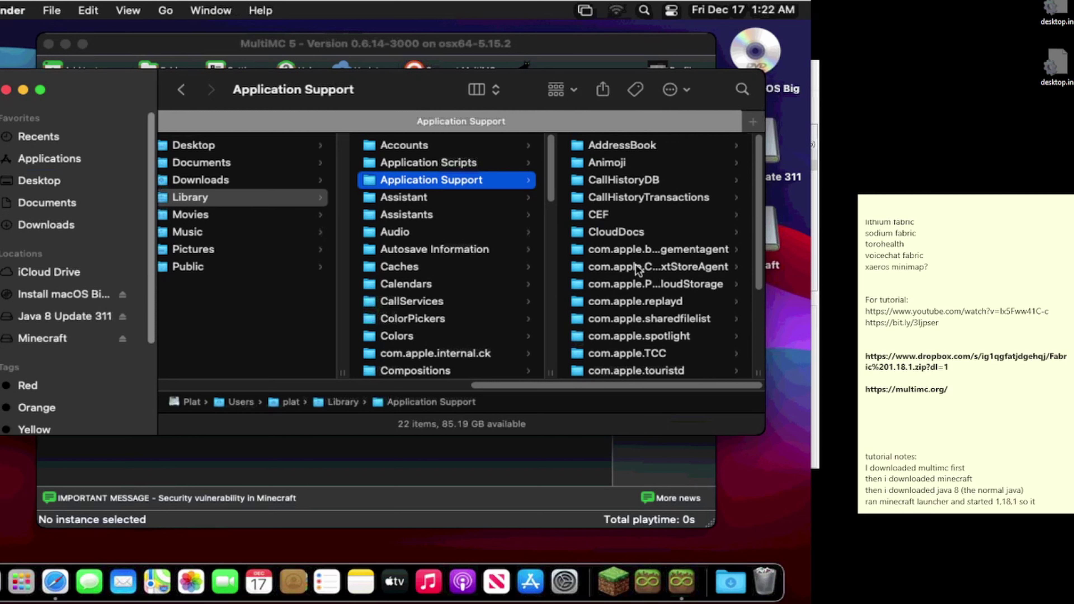
{"action": "scroll", "coordinate": [635, 265], "scroll_direction": "down", "scroll_amount": 1}
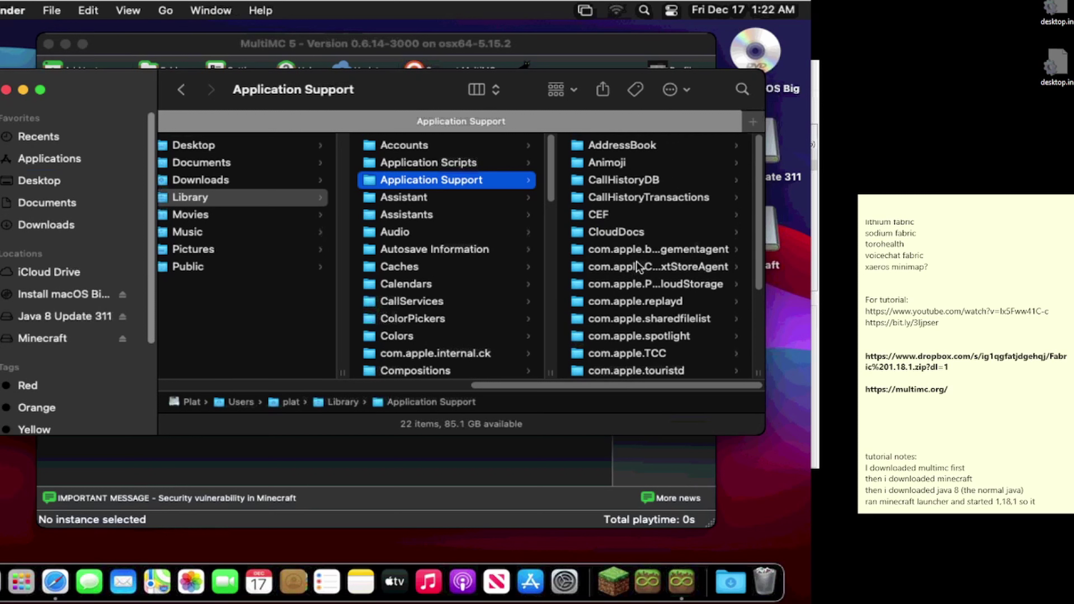
{"action": "scroll", "coordinate": [636, 262], "scroll_direction": "down", "scroll_amount": 1}
{"action": "scroll", "coordinate": [637, 263], "scroll_direction": "down", "scroll_amount": 5}
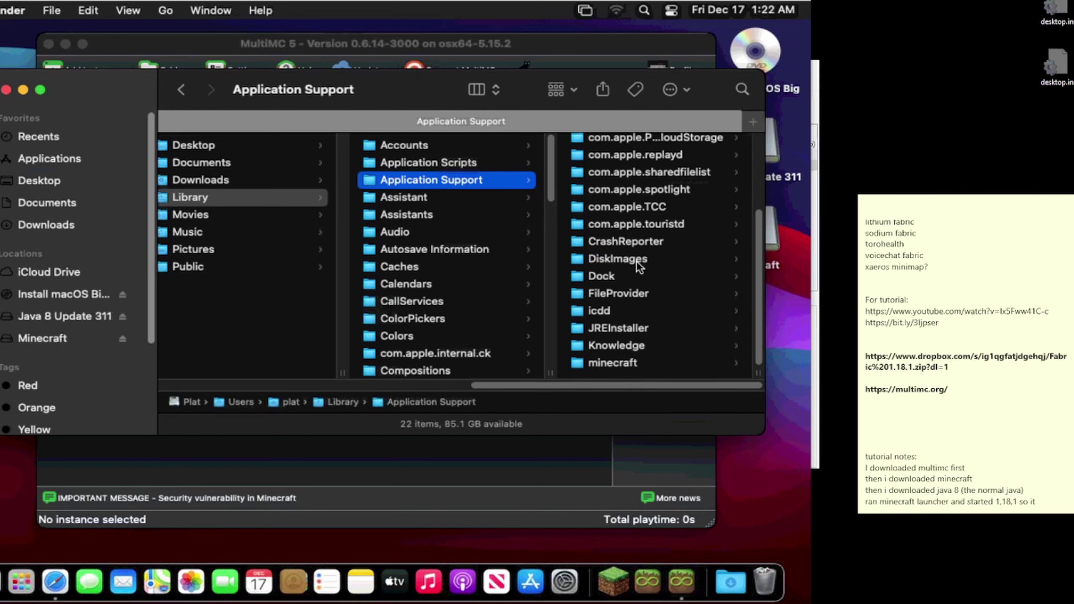
{"action": "left_click", "coordinate": [626, 356]}
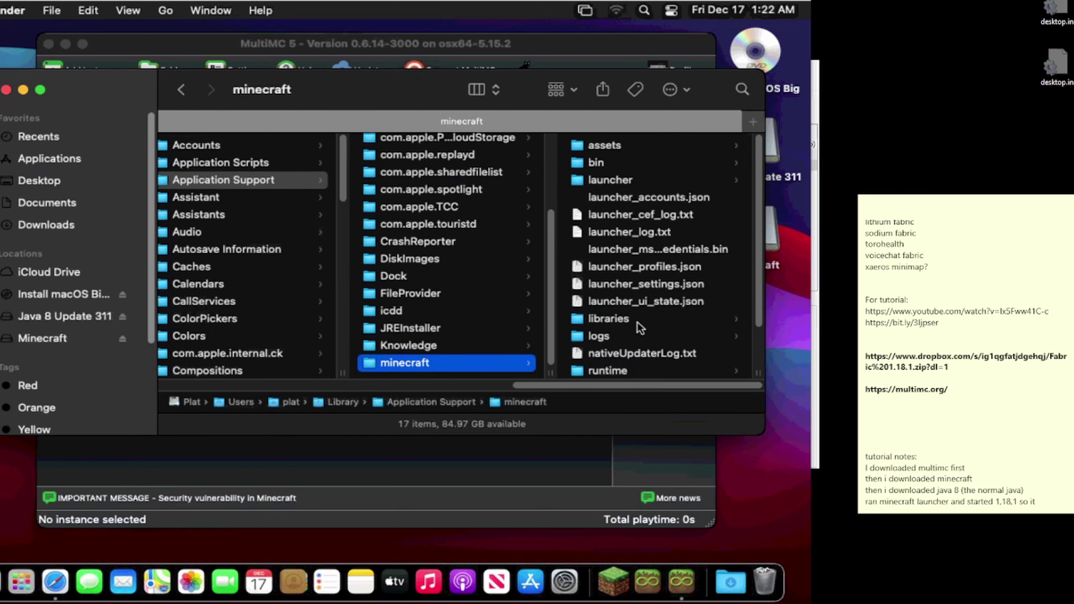
{"action": "scroll", "coordinate": [632, 339], "scroll_direction": "down", "scroll_amount": 1}
{"action": "scroll", "coordinate": [635, 344], "scroll_direction": "down", "scroll_amount": 1}
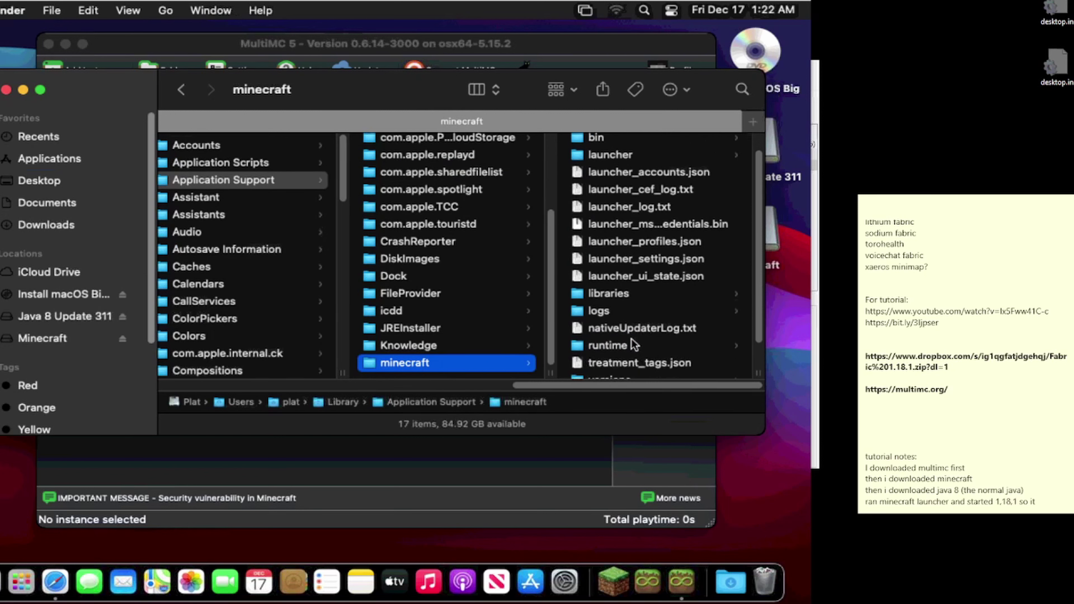
Step: Tag the minecraft folder red and show the items listed under the Red tag
{"action": "right_click", "coordinate": [460, 366]}
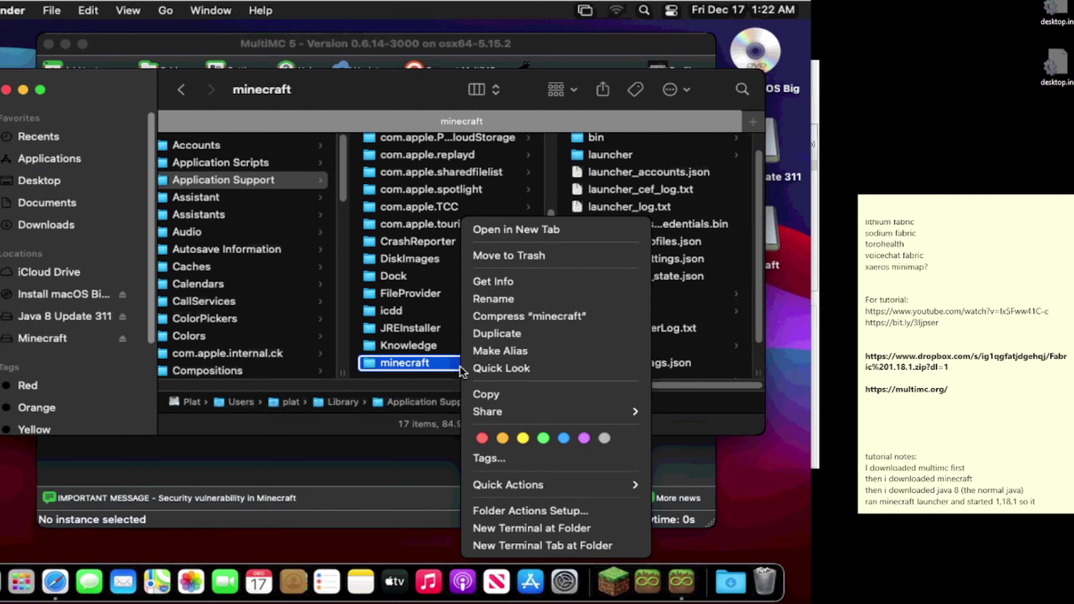
{"action": "left_click", "coordinate": [482, 438]}
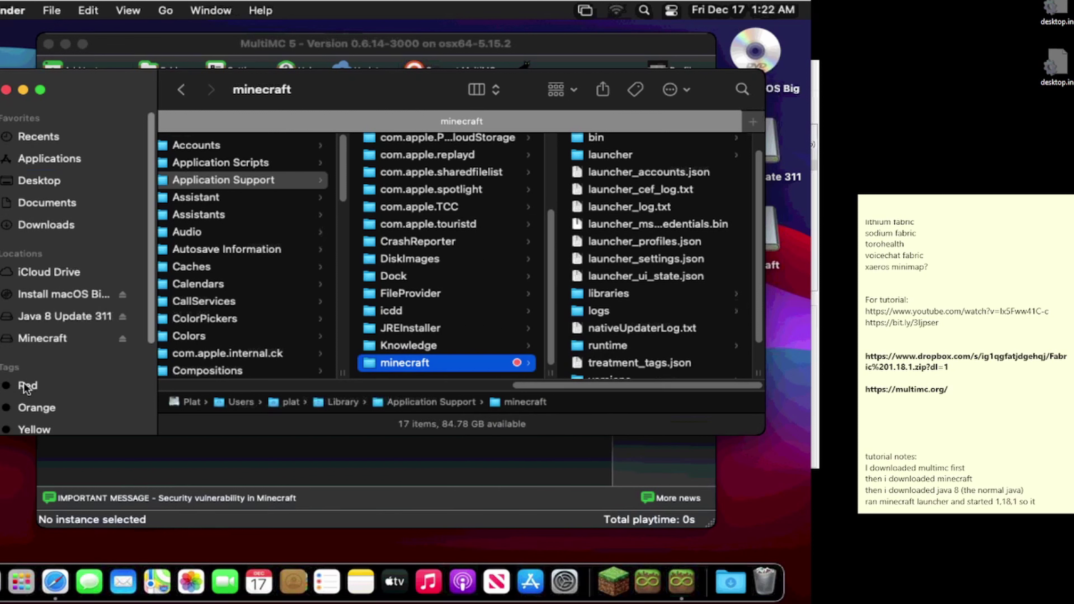
{"action": "left_click", "coordinate": [49, 388]}
{"action": "left_click", "coordinate": [50, 387]}
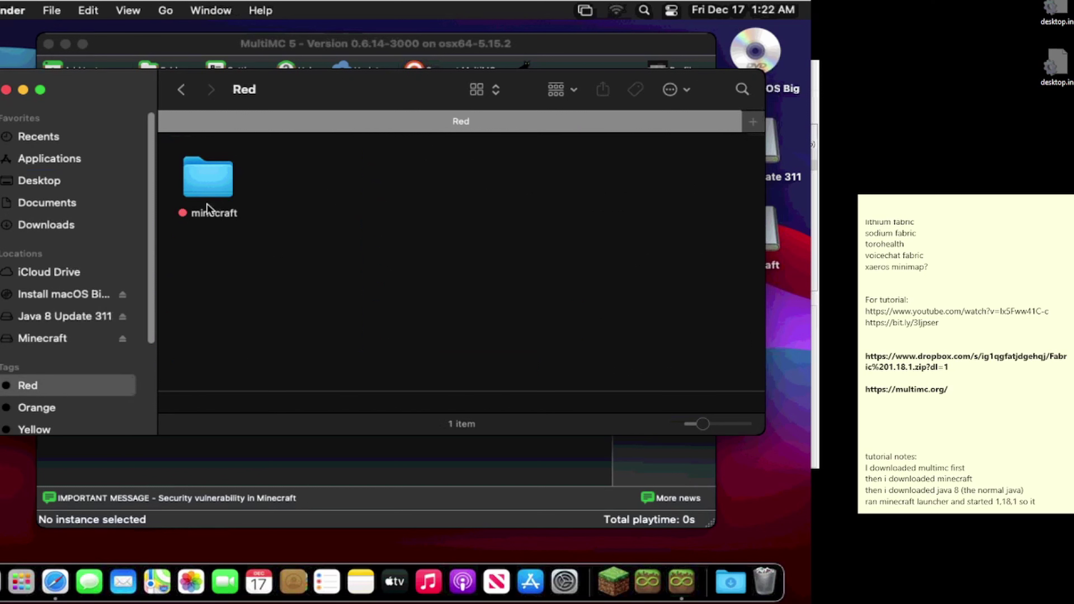
Step: Open the red-tagged minecraft folder and display its contents in column view
{"action": "left_click", "coordinate": [210, 188]}
{"action": "double_click", "coordinate": [210, 186]}
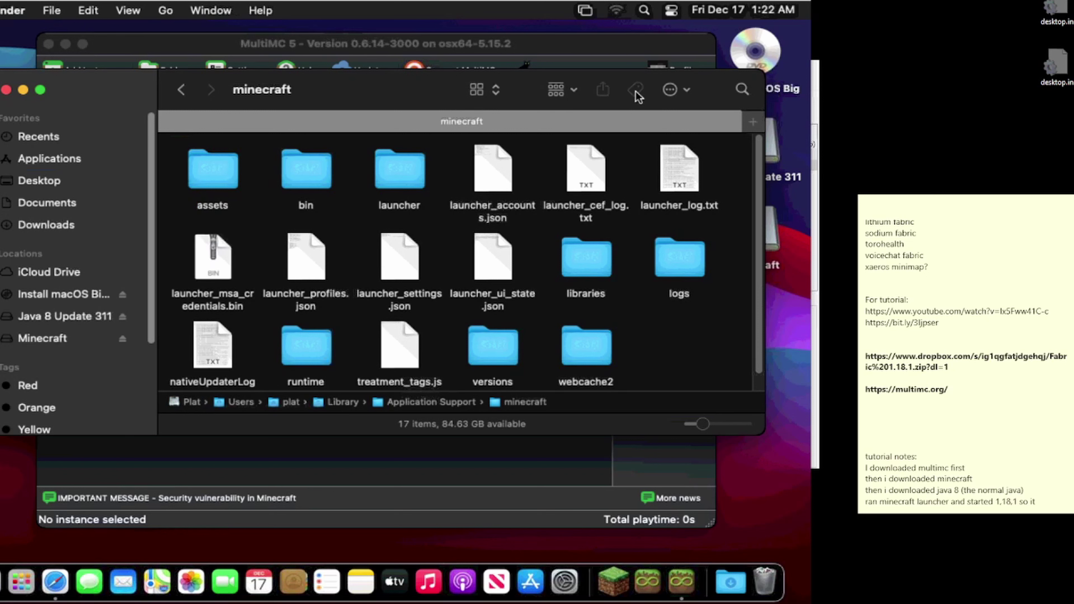
{"action": "left_click", "coordinate": [491, 91]}
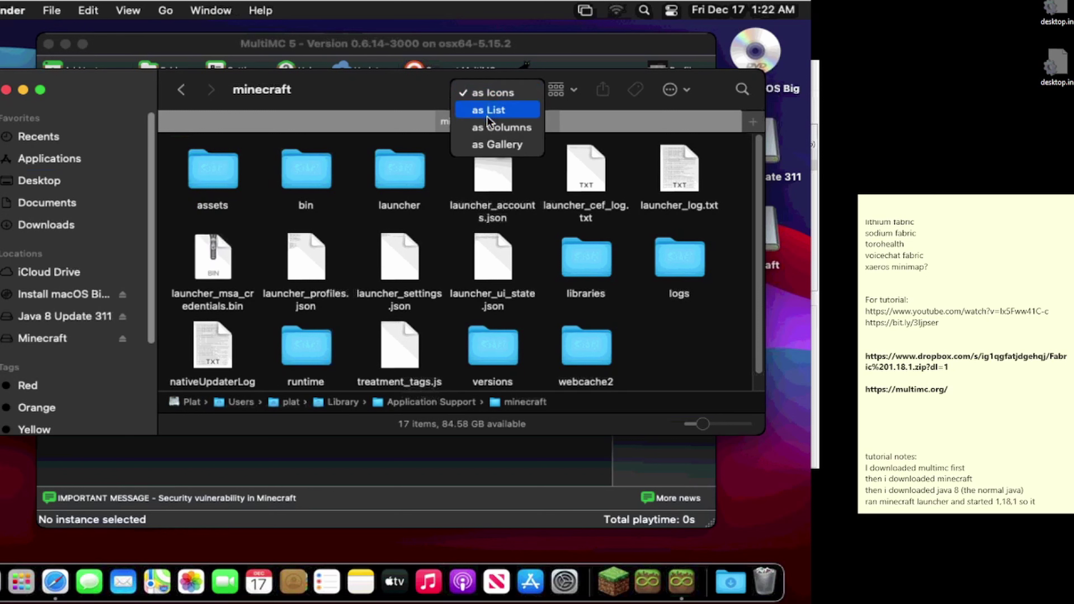
{"action": "left_click", "coordinate": [489, 127]}
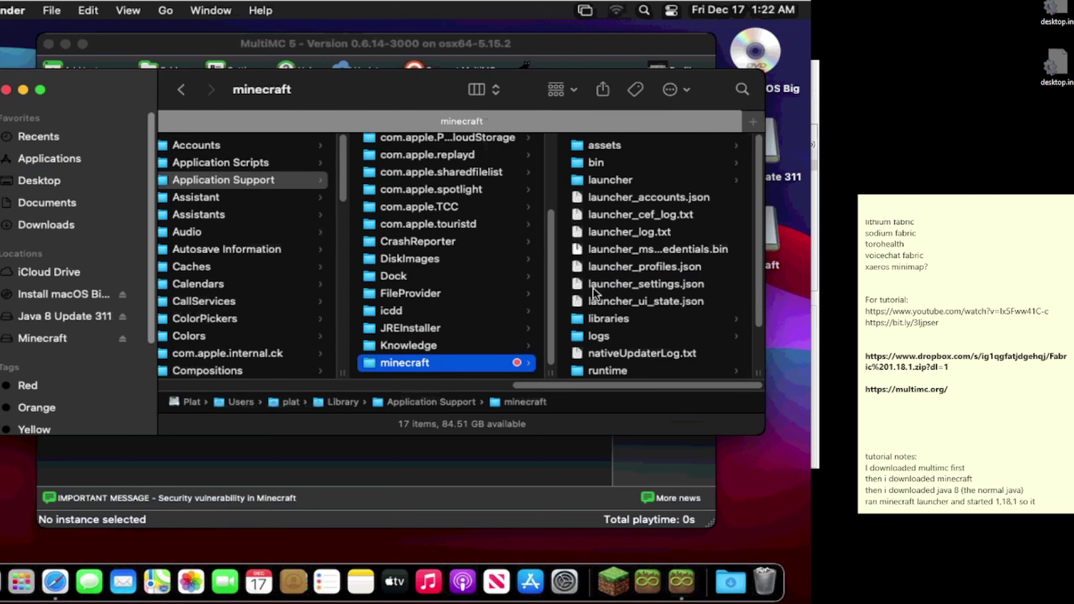
Step: Drill through runtime > java-runtime-beta > mac-os > java-runtime-beta and select jre.bundle
{"action": "left_click", "coordinate": [599, 371]}
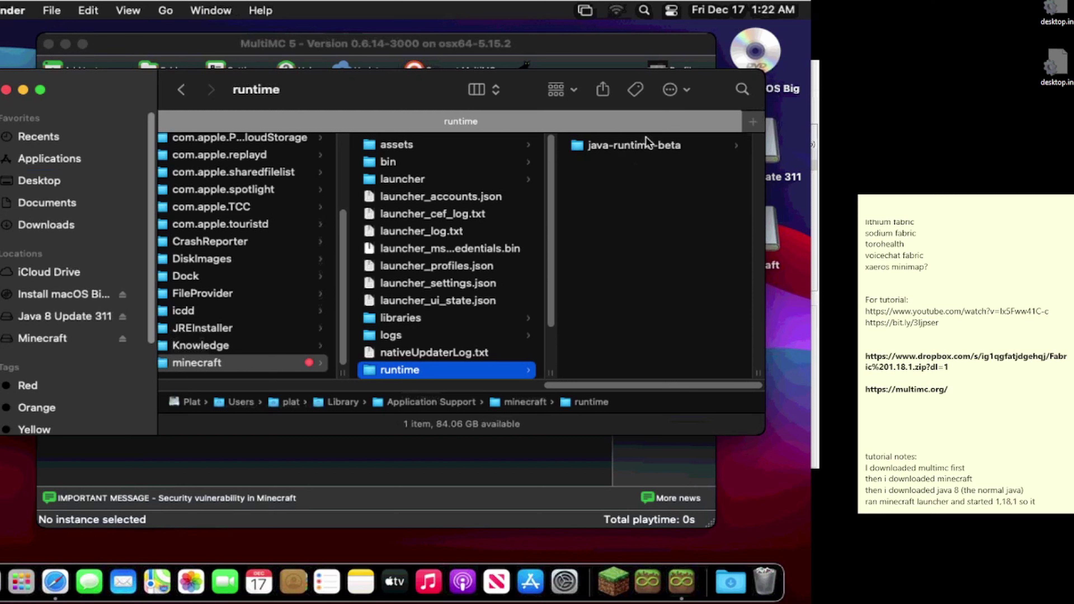
{"action": "left_click", "coordinate": [660, 143]}
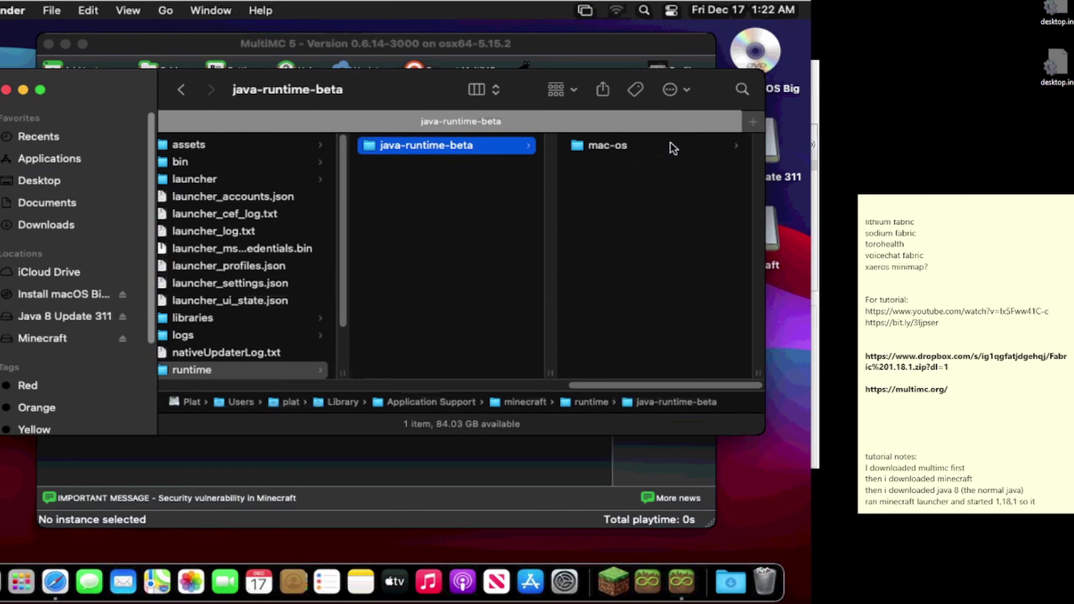
{"action": "left_click", "coordinate": [638, 147]}
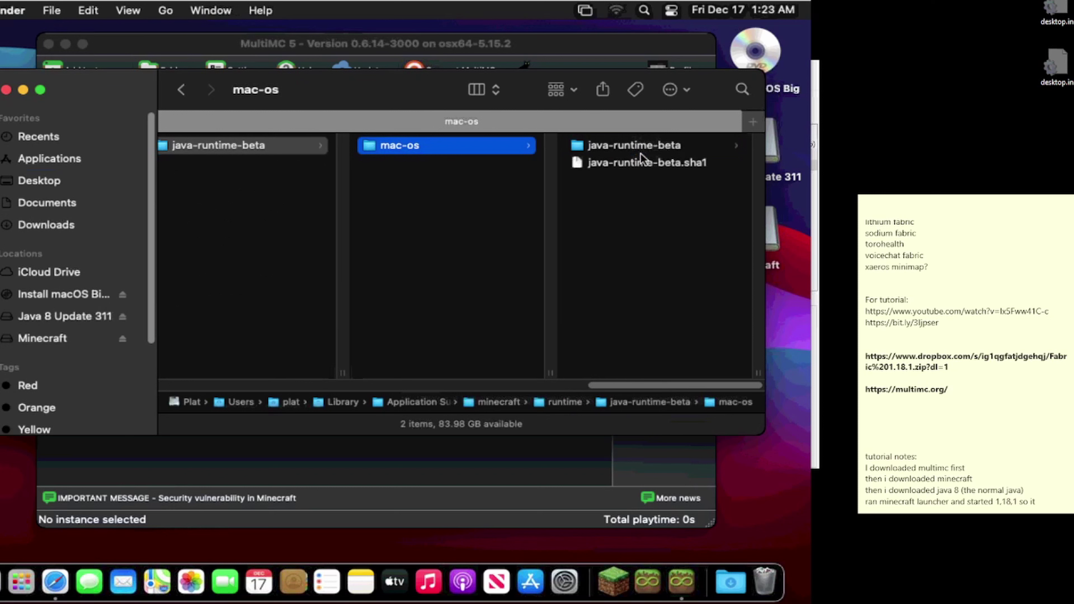
{"action": "left_click", "coordinate": [644, 147]}
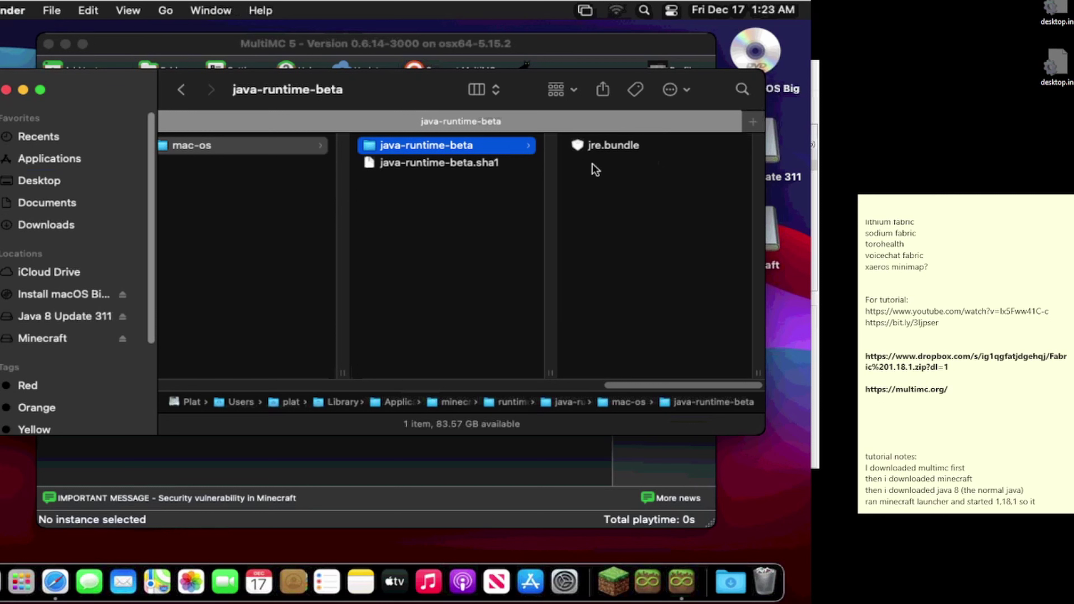
{"action": "left_click", "coordinate": [603, 149]}
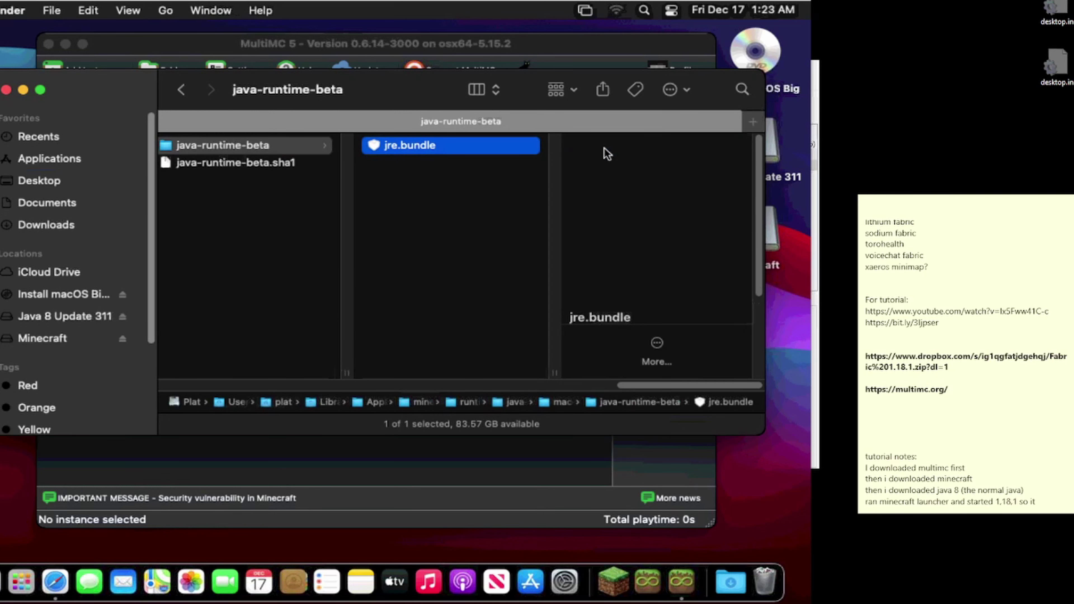
{"action": "right_click", "coordinate": [604, 148]}
{"action": "left_click", "coordinate": [481, 181]}
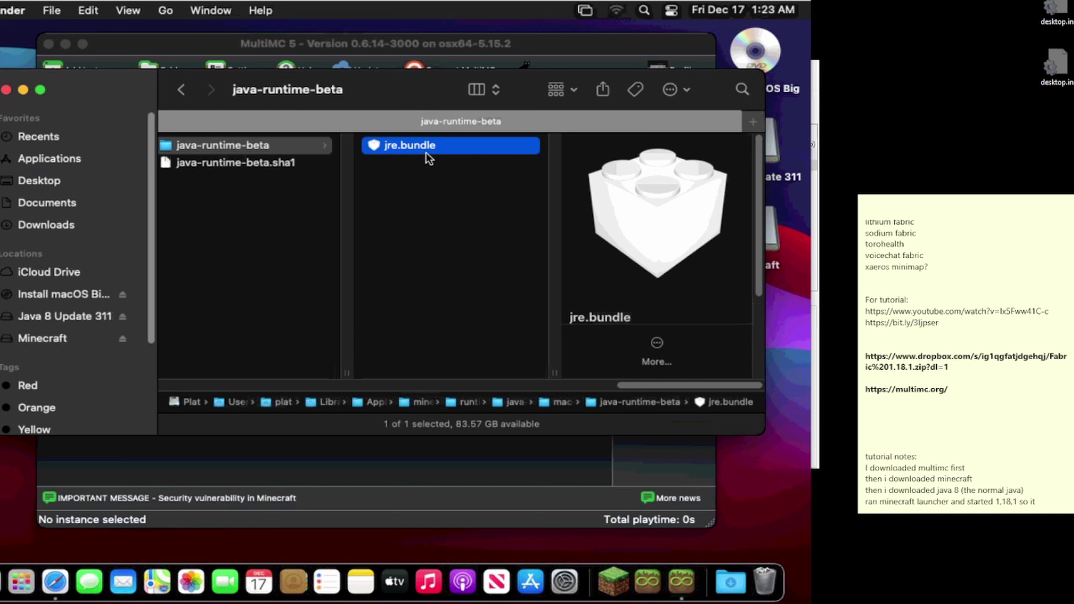
Step: Show the package contents of jre.bundle and navigate into Contents/Home/bin
{"action": "right_click", "coordinate": [406, 149]}
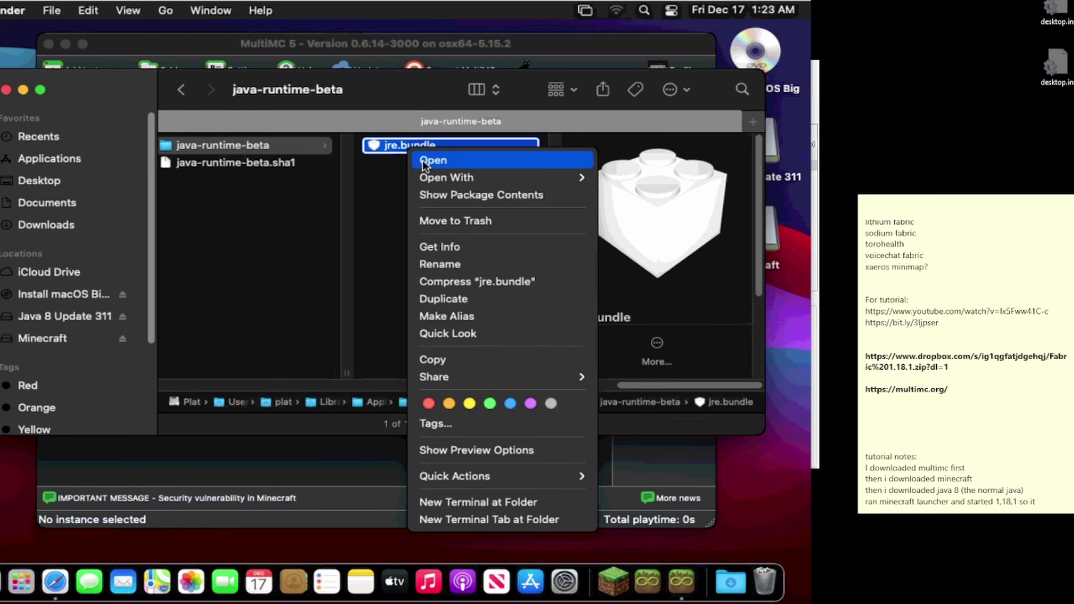
{"action": "left_click", "coordinate": [453, 199]}
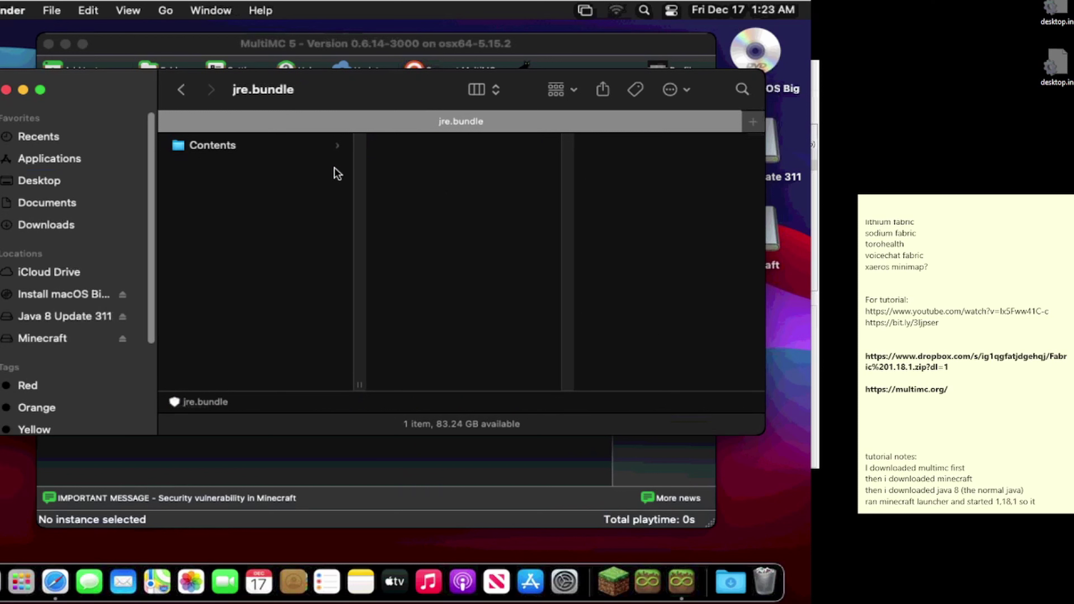
{"action": "left_click", "coordinate": [319, 149]}
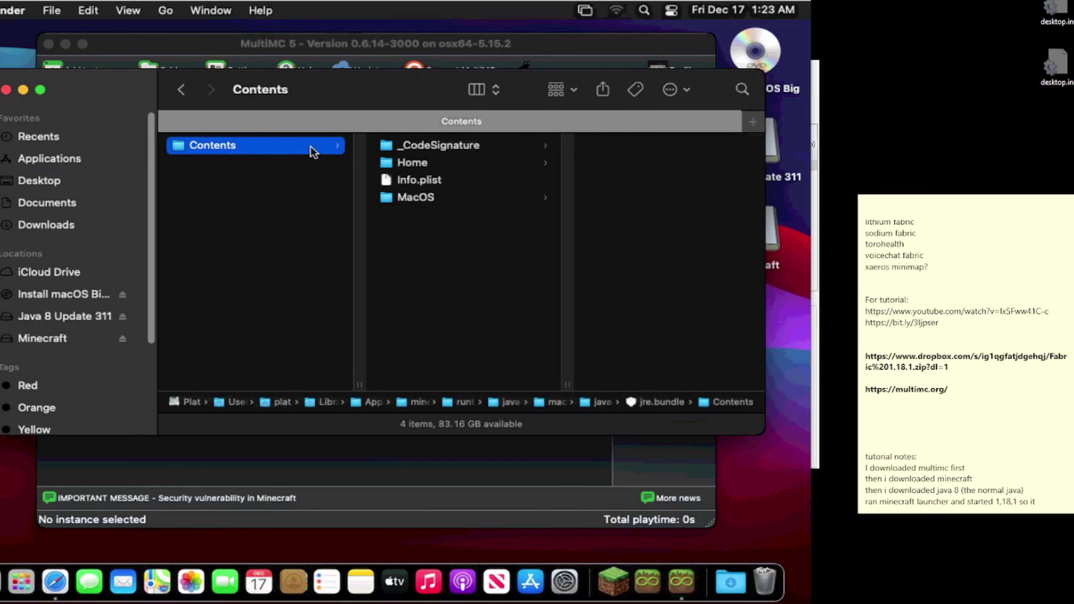
{"action": "left_click", "coordinate": [397, 162]}
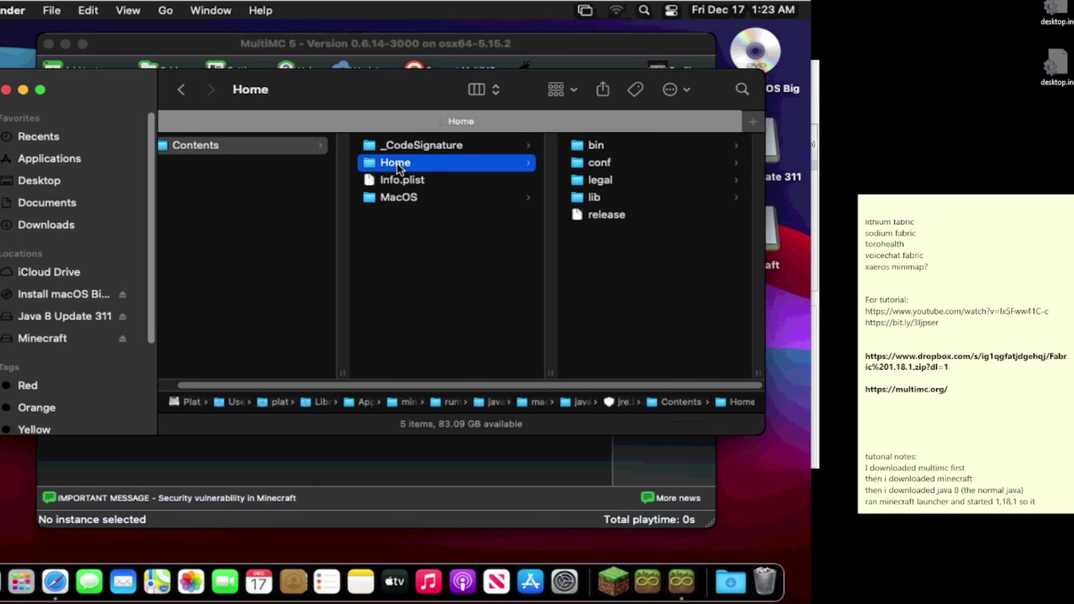
{"action": "left_click", "coordinate": [578, 148]}
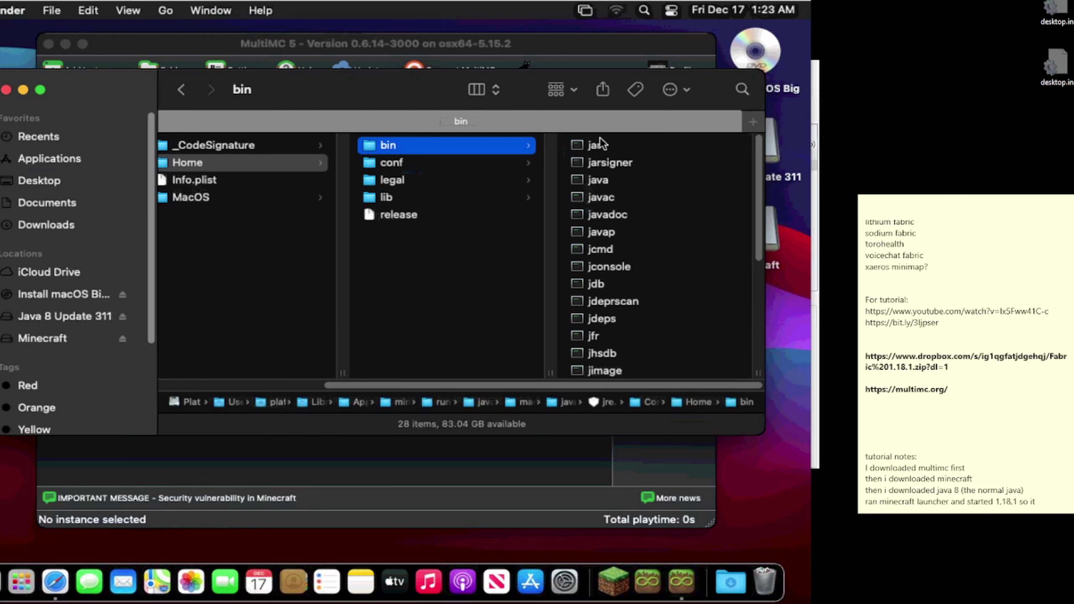
Step: Select the java executable, not javac, and open its Get Info window
{"action": "left_click", "coordinate": [595, 189]}
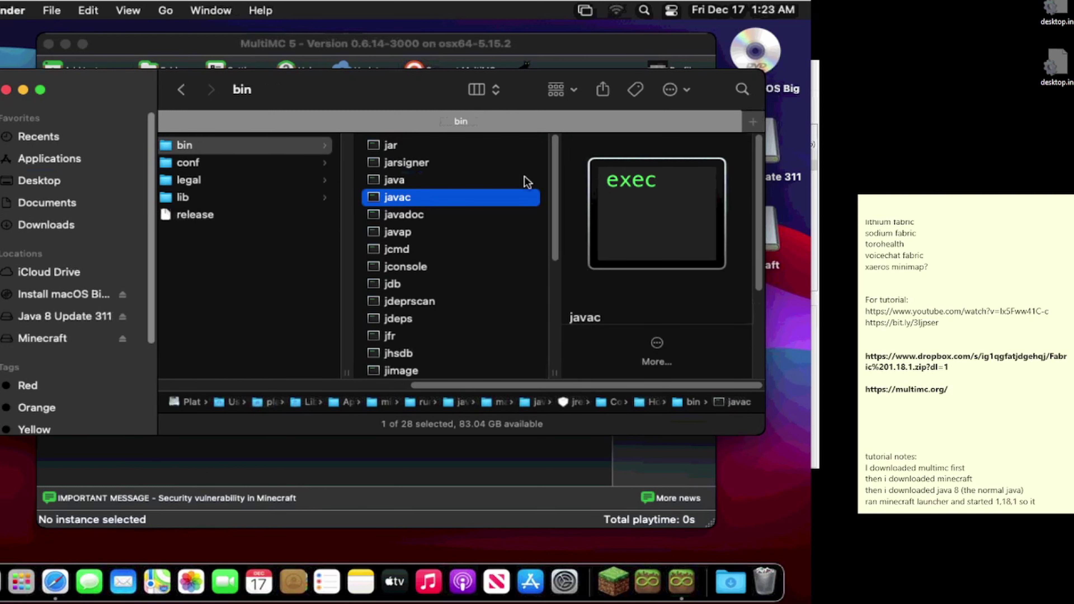
{"action": "left_click", "coordinate": [438, 183]}
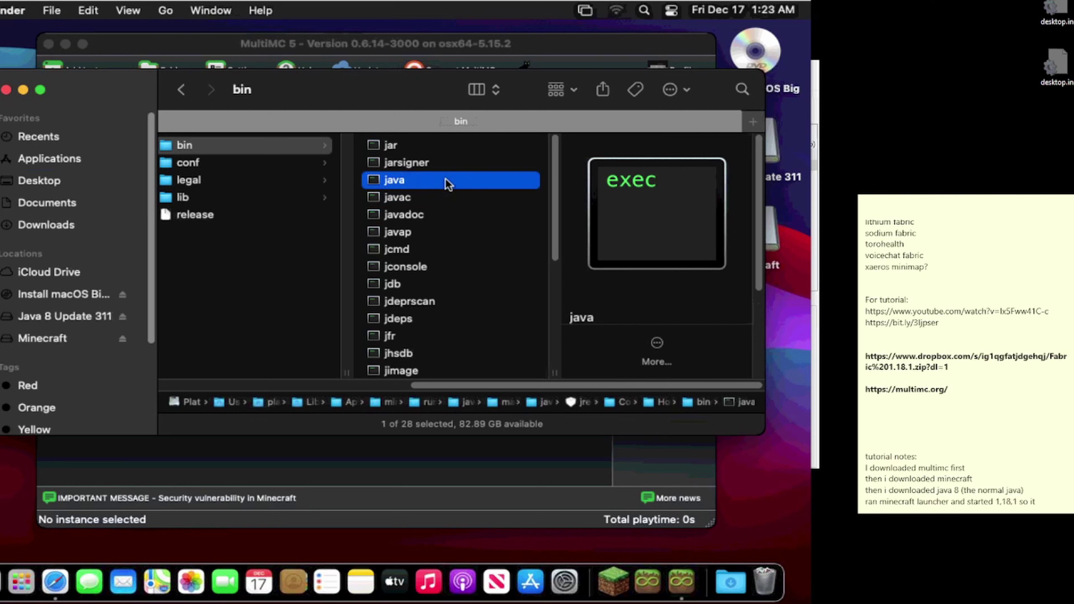
{"action": "right_click", "coordinate": [440, 182]}
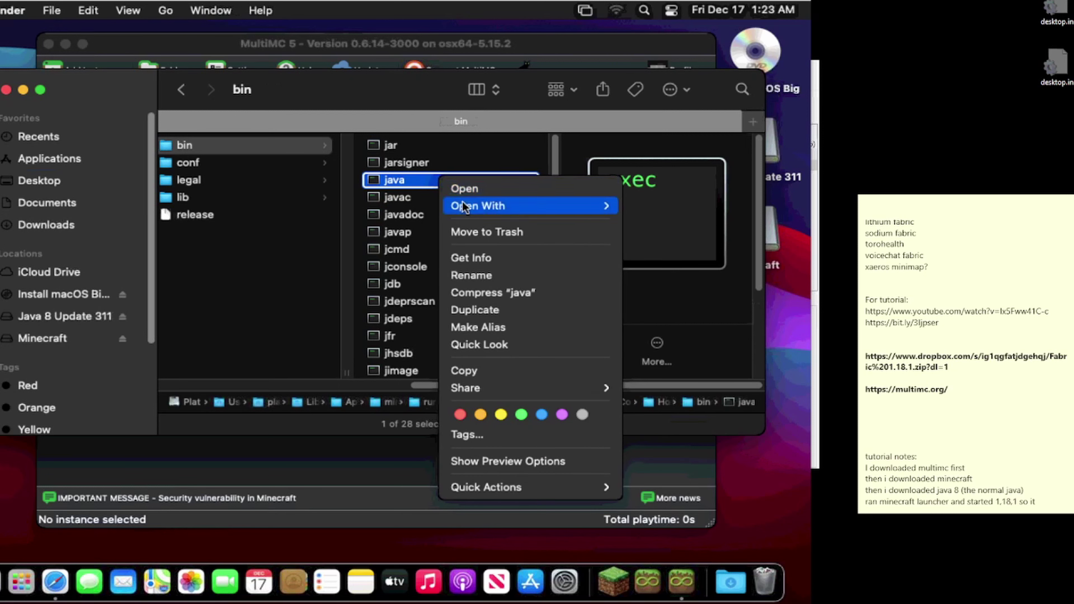
{"action": "left_click", "coordinate": [470, 250]}
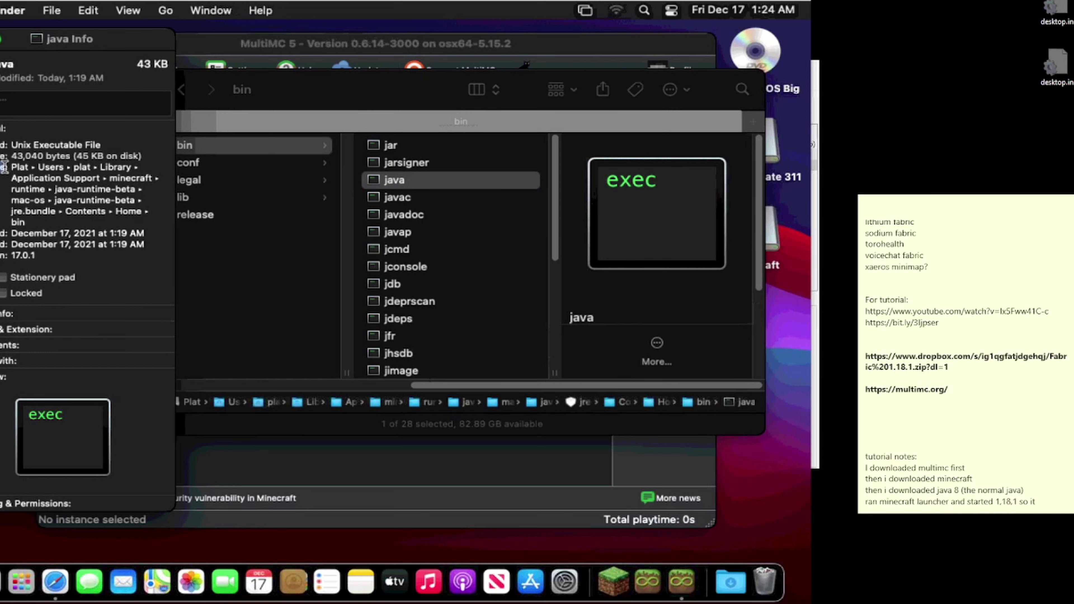
Step: Copy the java executable's Where: location path and close the Info window with Cmd+W
{"action": "left_click_drag", "start_coordinate": [12, 166], "coordinate": [25, 222]}
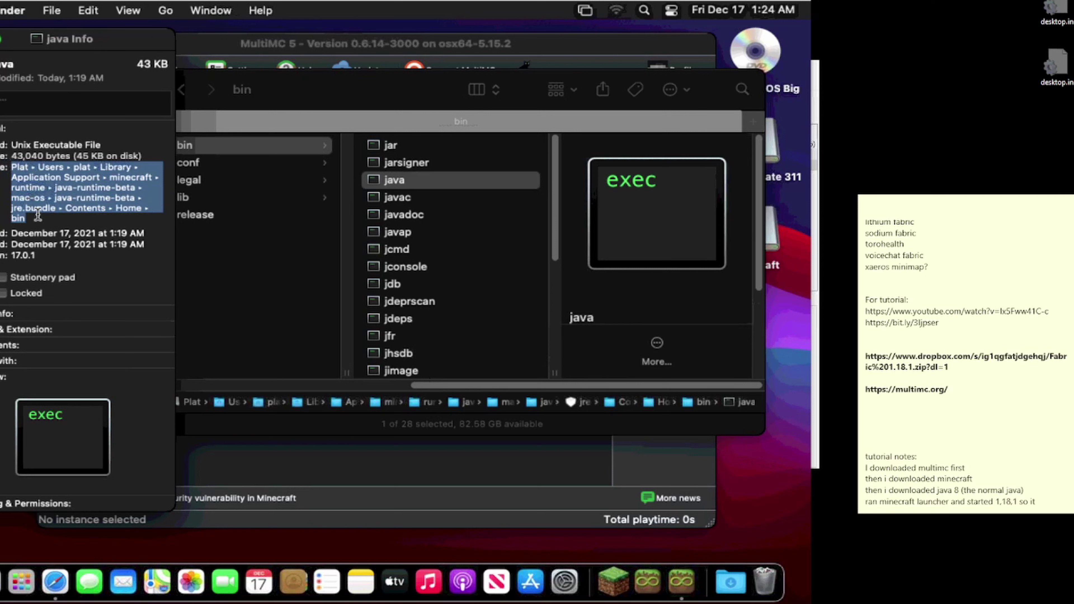
{"action": "right_click", "coordinate": [57, 190]}
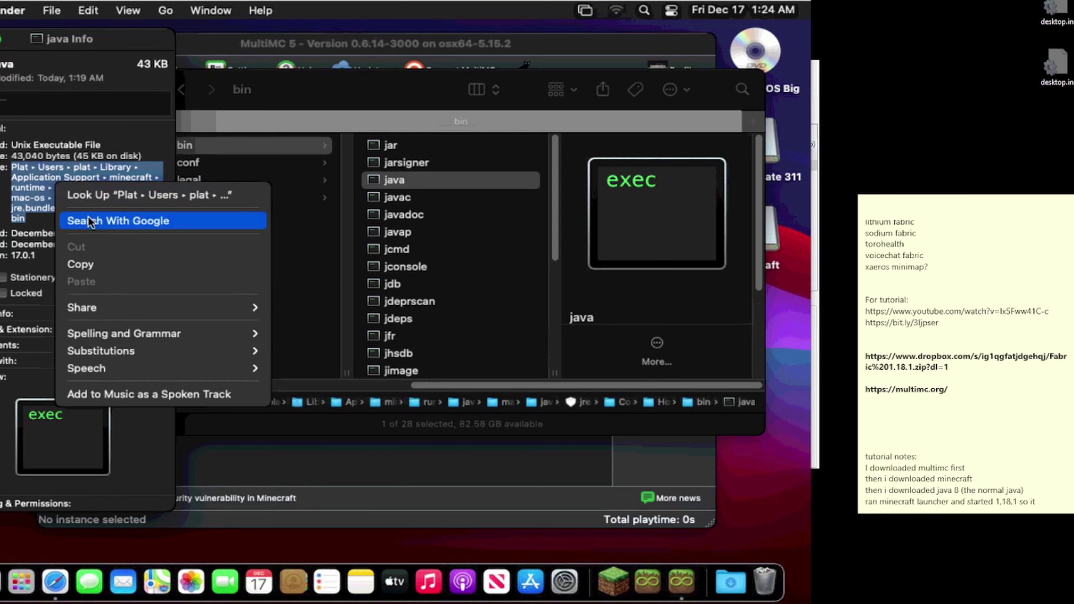
{"action": "left_click", "coordinate": [91, 263]}
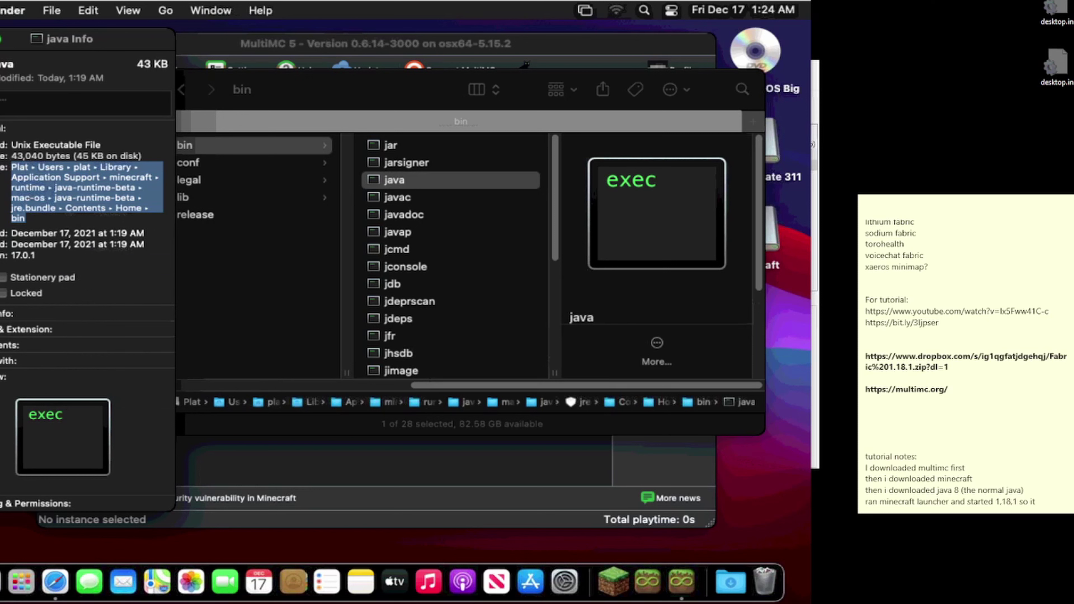
{"action": "key", "text": "super+w"}
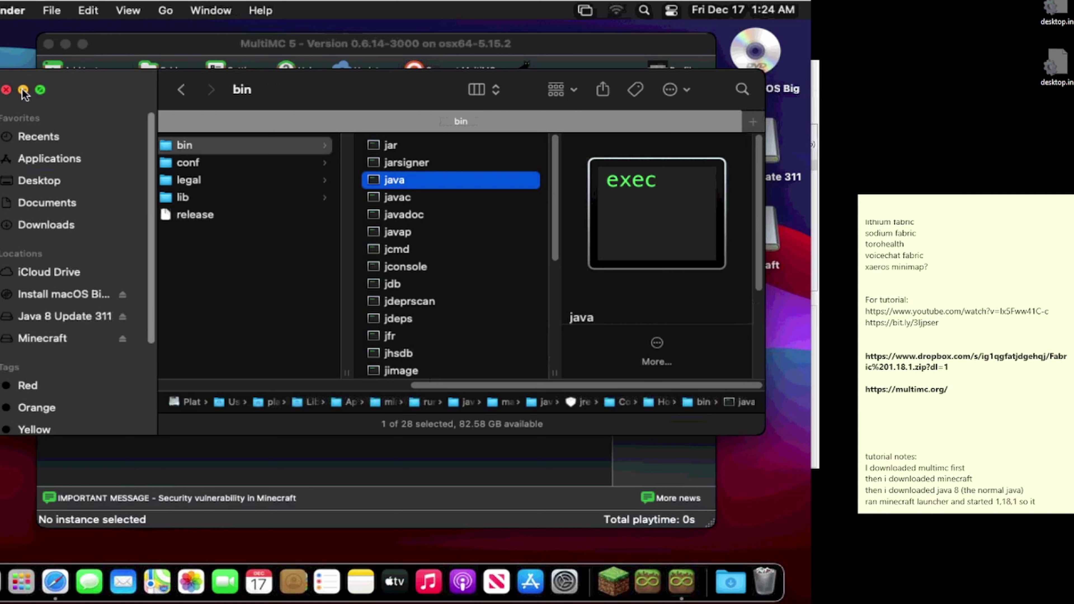
Step: Close the Finder window and paste the copied location into Safari's address bar
{"action": "left_click", "coordinate": [7, 90]}
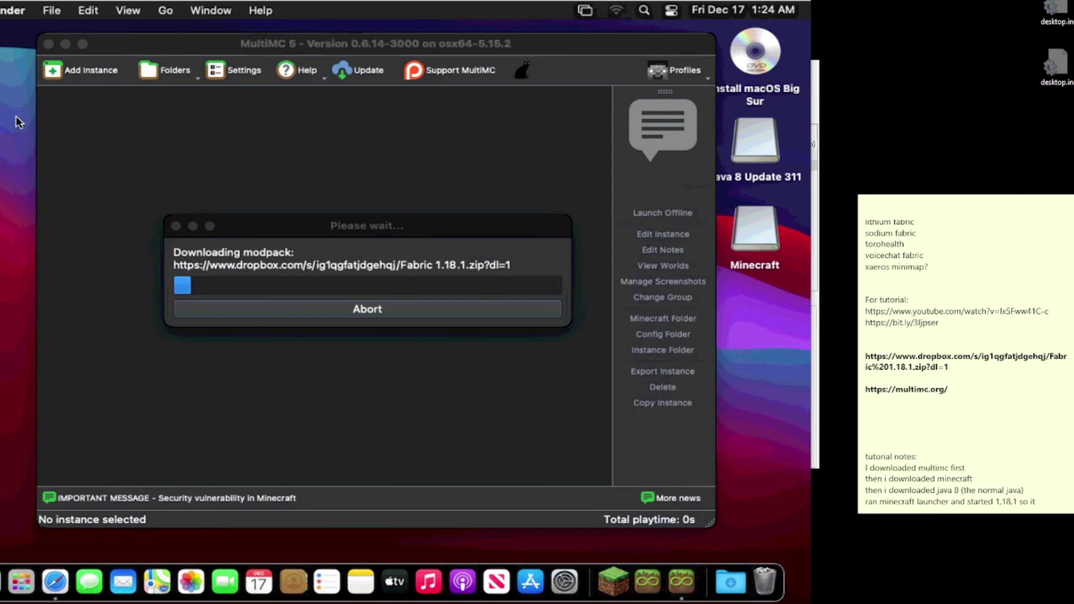
{"action": "left_click", "coordinate": [304, 225]}
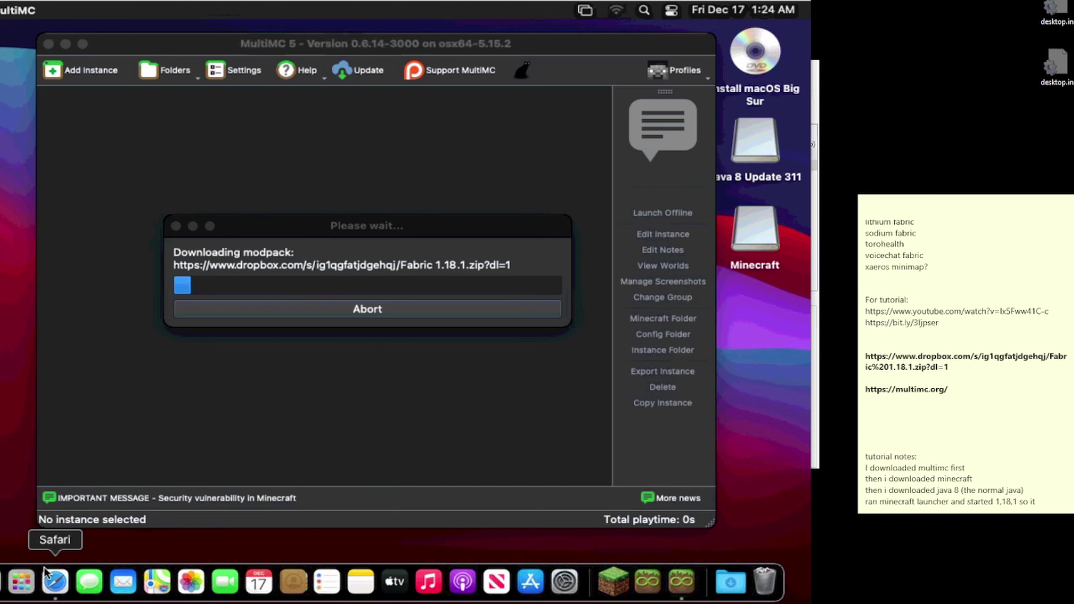
{"action": "left_click", "coordinate": [46, 577]}
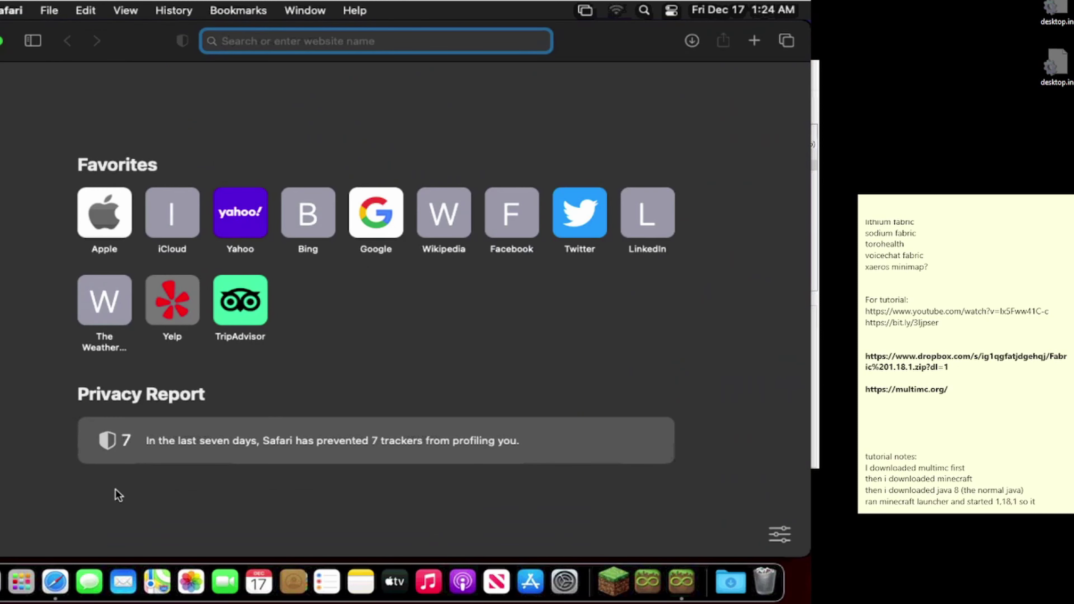
{"action": "right_click", "coordinate": [254, 44]}
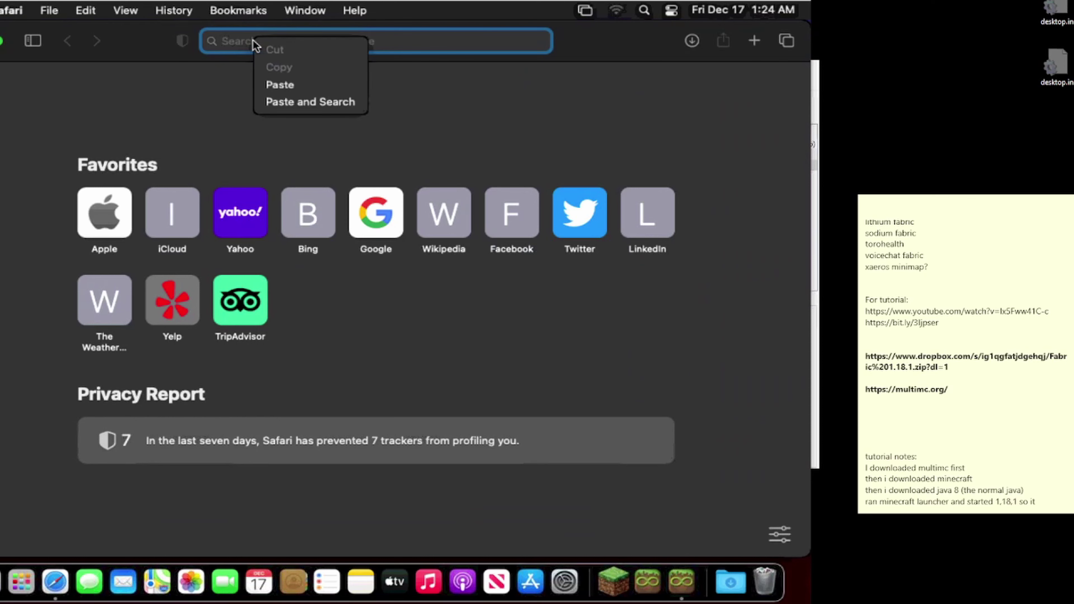
{"action": "left_click", "coordinate": [267, 83]}
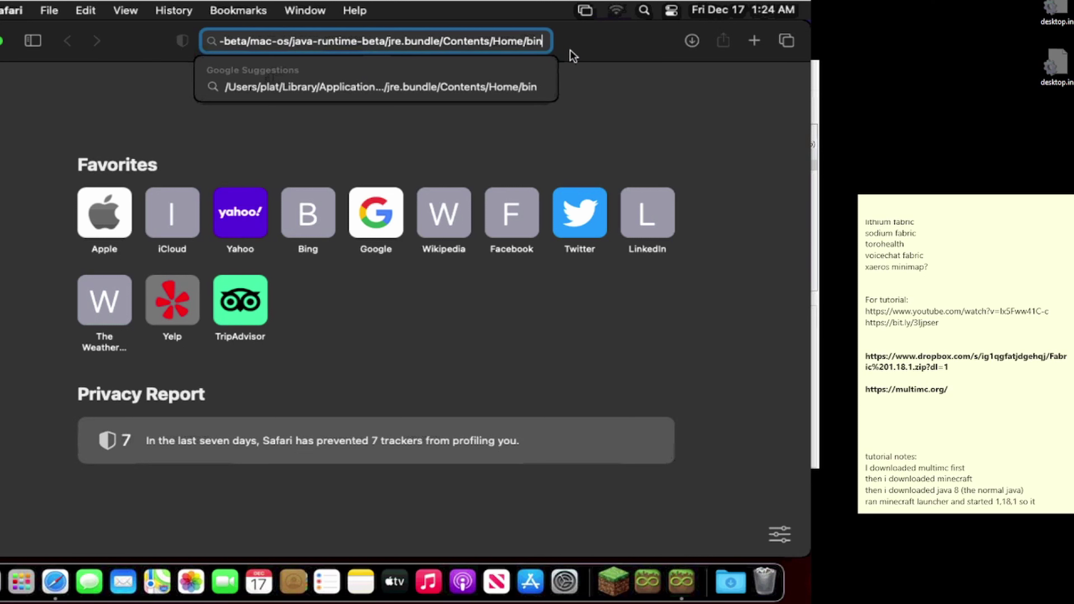
Step: Append '/java' to the pasted path and cut the full path ending in /bin/java
{"action": "type", "text": "/"}
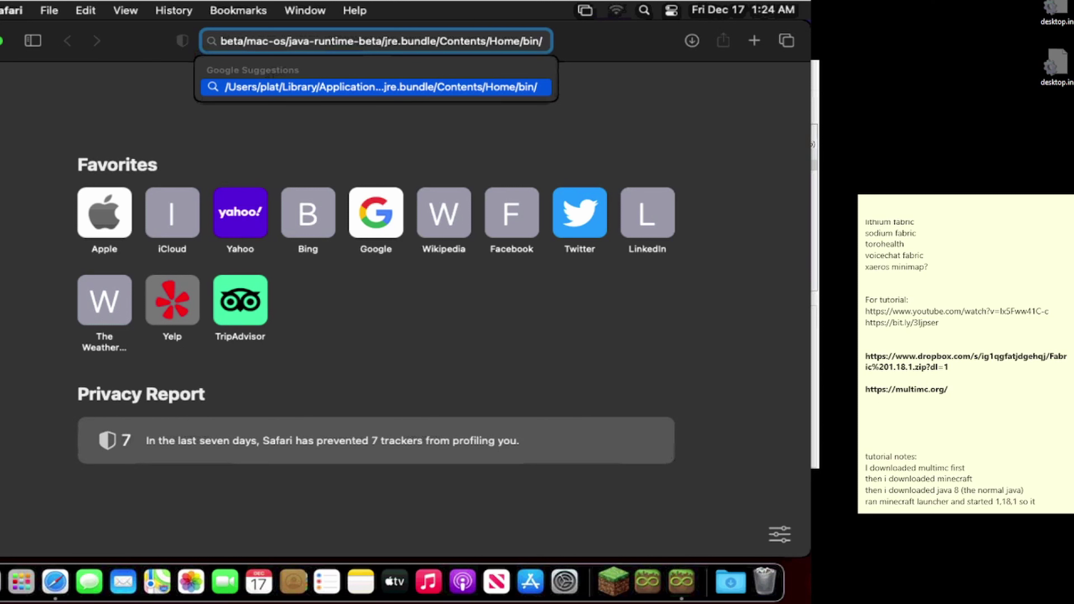
{"action": "type", "text": "java"}
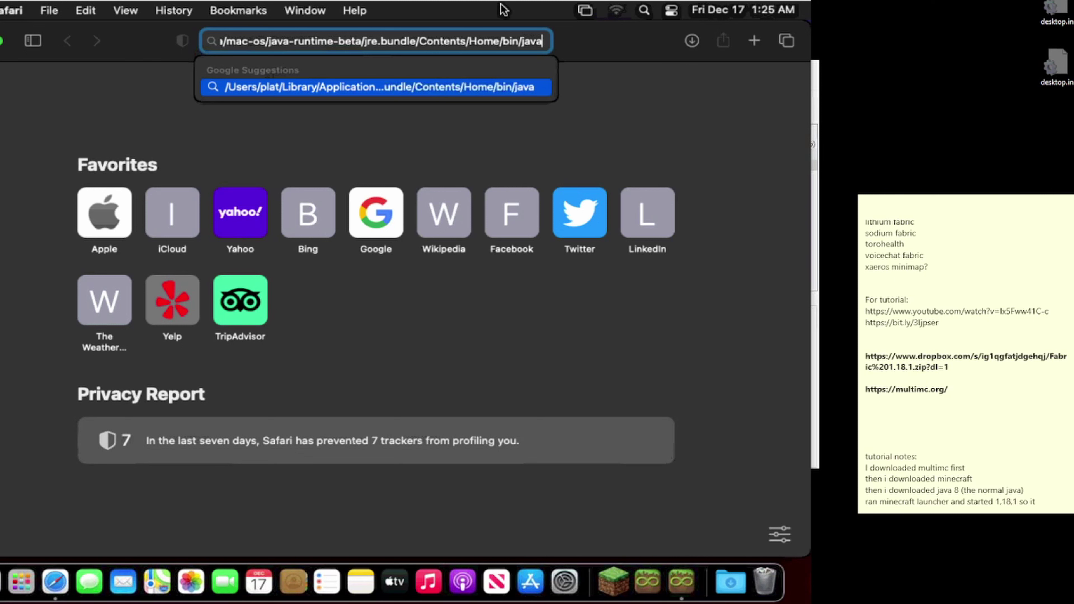
{"action": "right_click", "coordinate": [468, 38]}
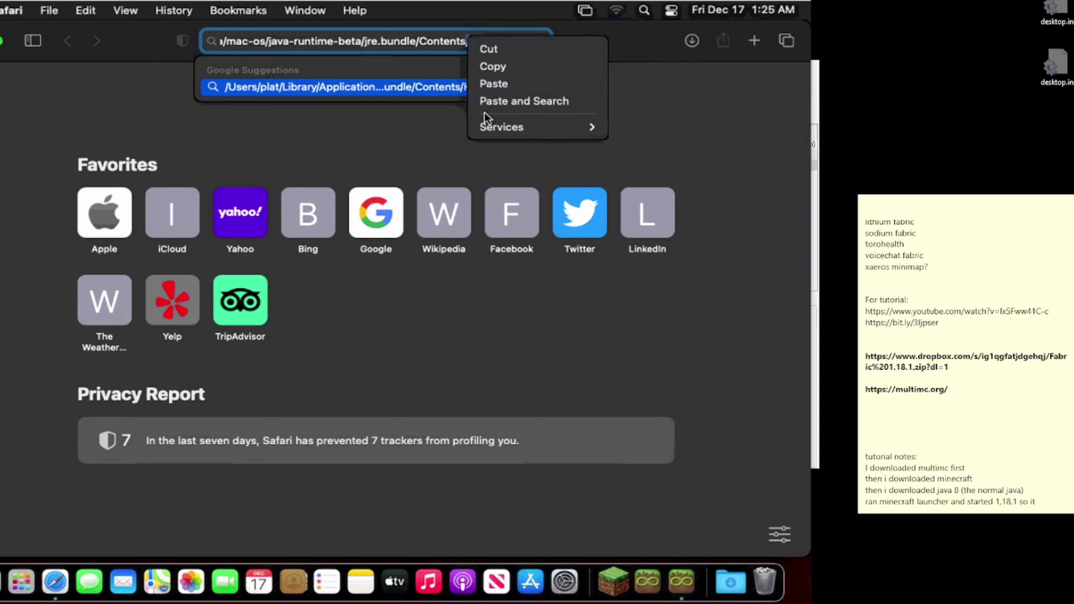
{"action": "double_click", "coordinate": [402, 37]}
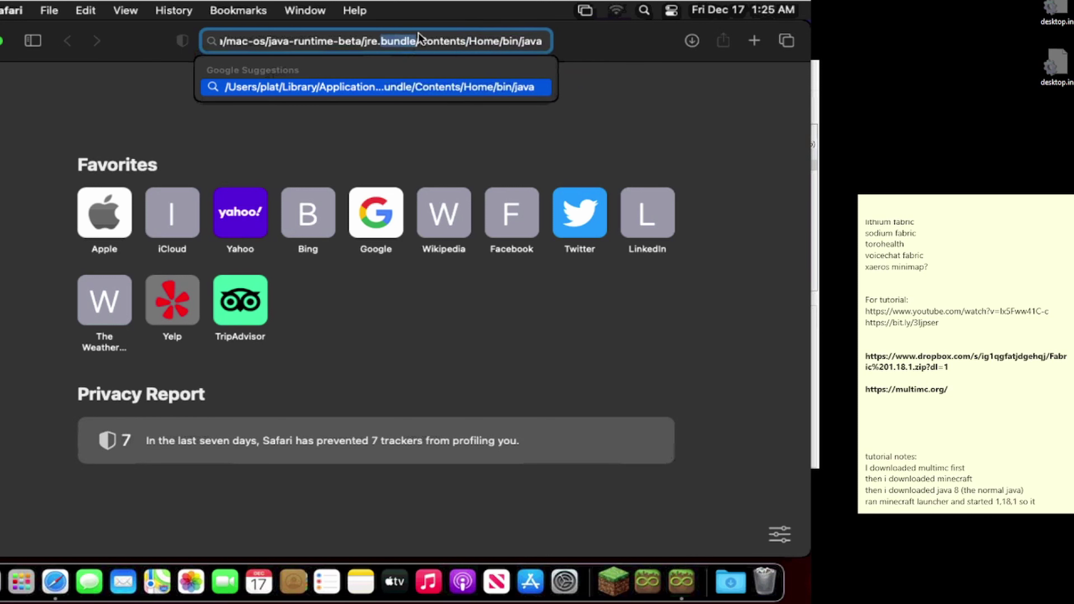
{"action": "key", "text": "super+a"}
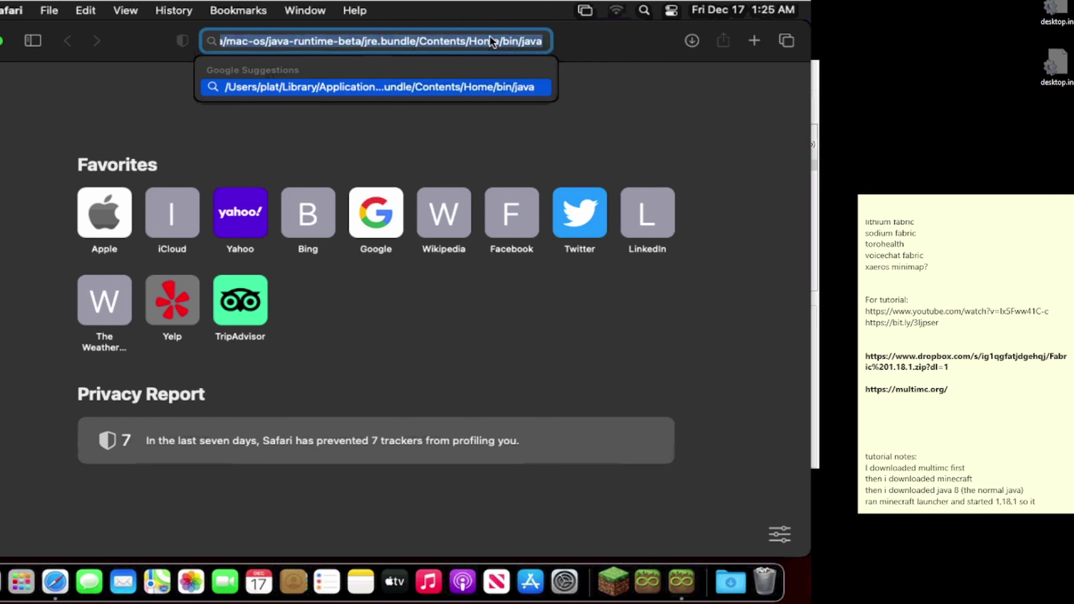
{"action": "right_click", "coordinate": [482, 40]}
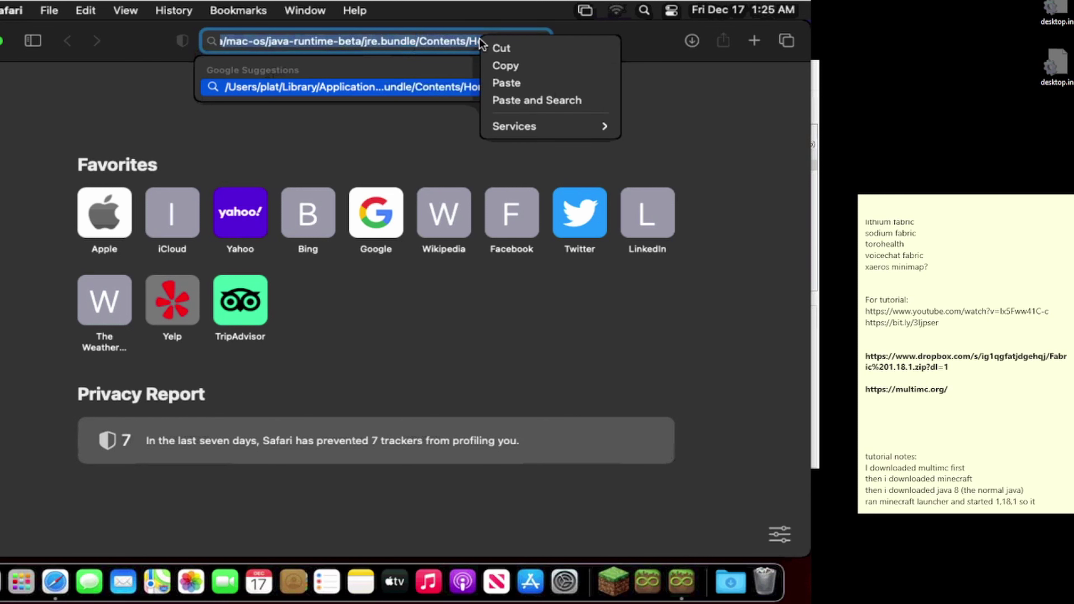
{"action": "left_click", "coordinate": [489, 45]}
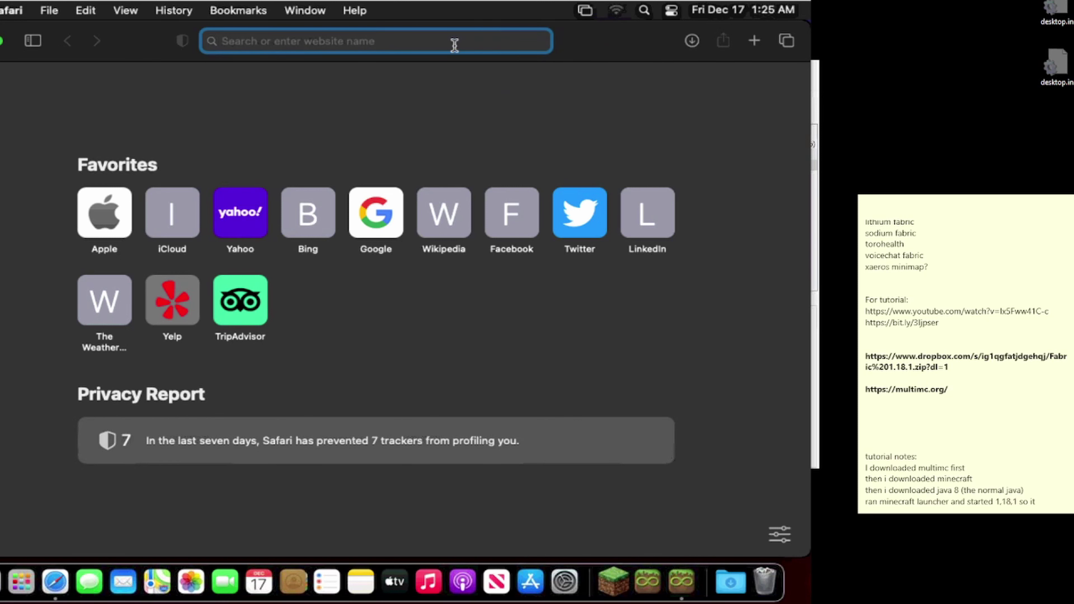
{"action": "left_click", "coordinate": [328, 73]}
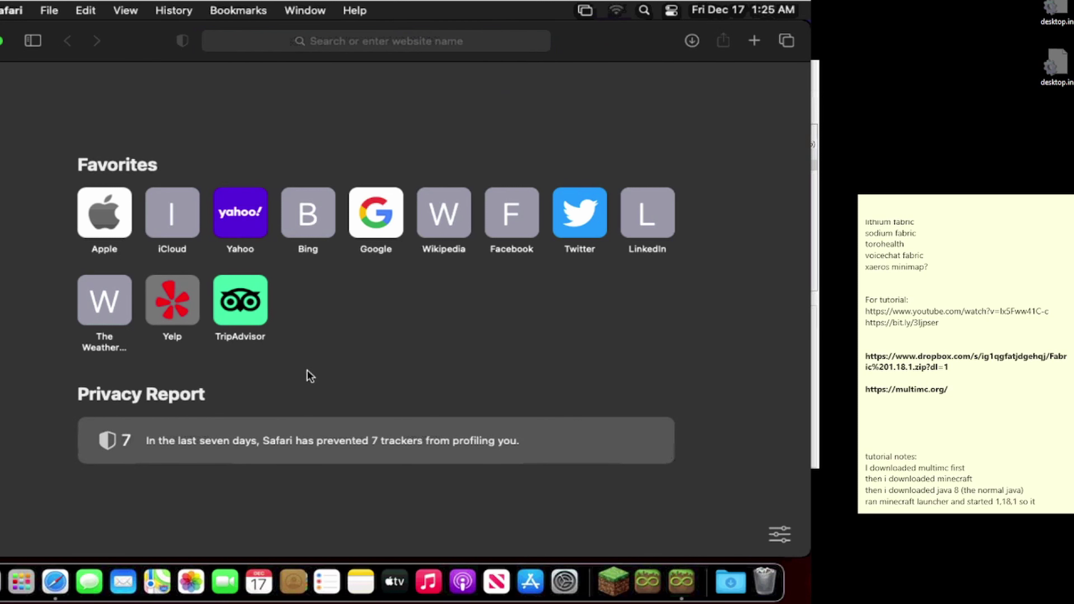
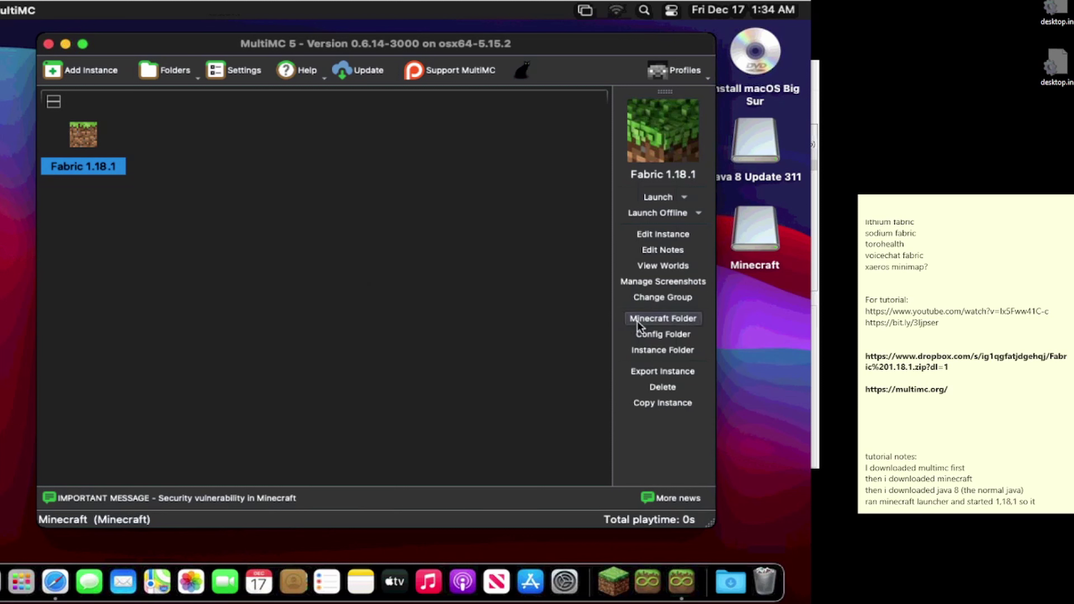
Step: In the Fabric 1.18.1 instance editor, review loader mods and resource packs, then open Settings
{"action": "left_click", "coordinate": [658, 237]}
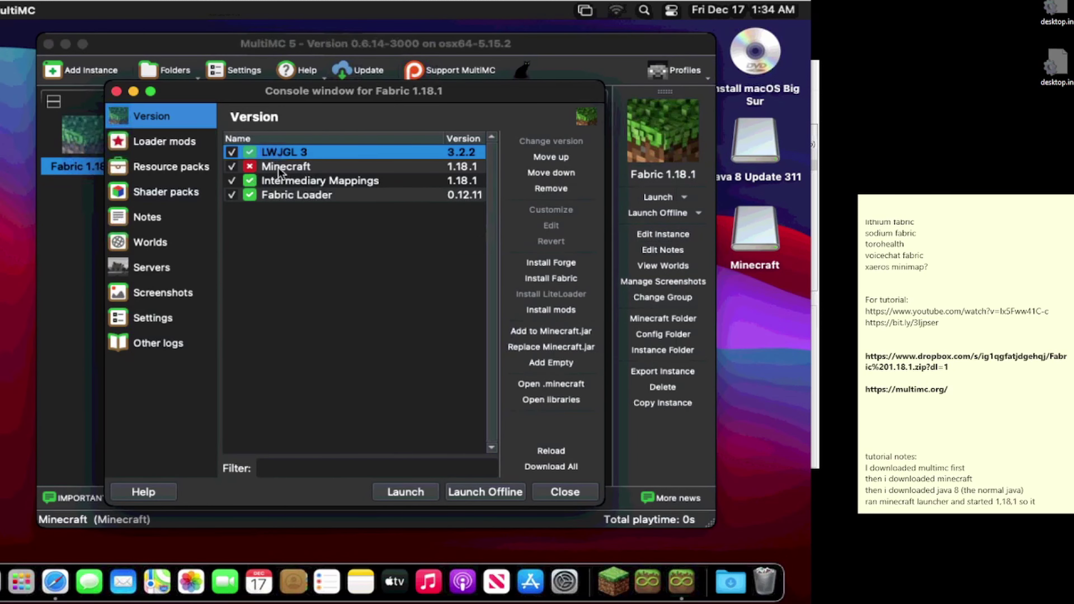
{"action": "left_click", "coordinate": [150, 142]}
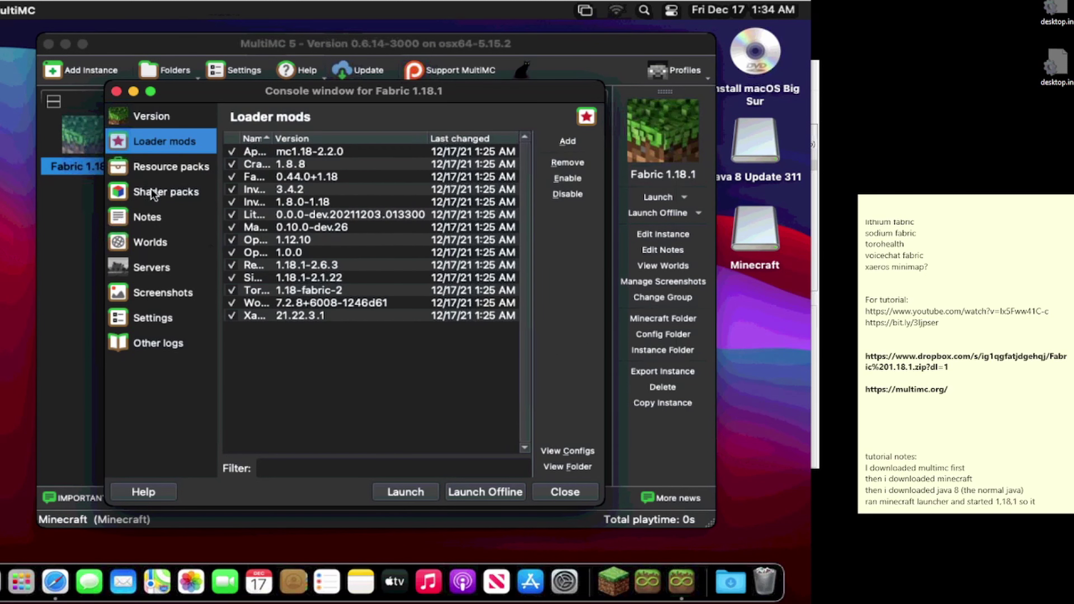
{"action": "left_click", "coordinate": [156, 170]}
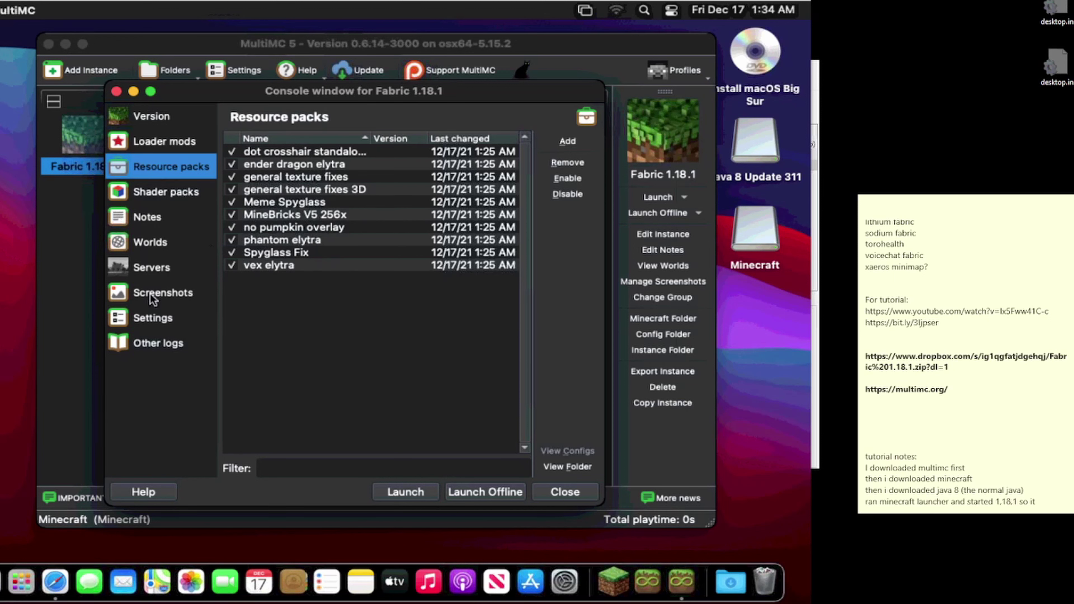
{"action": "left_click", "coordinate": [155, 317]}
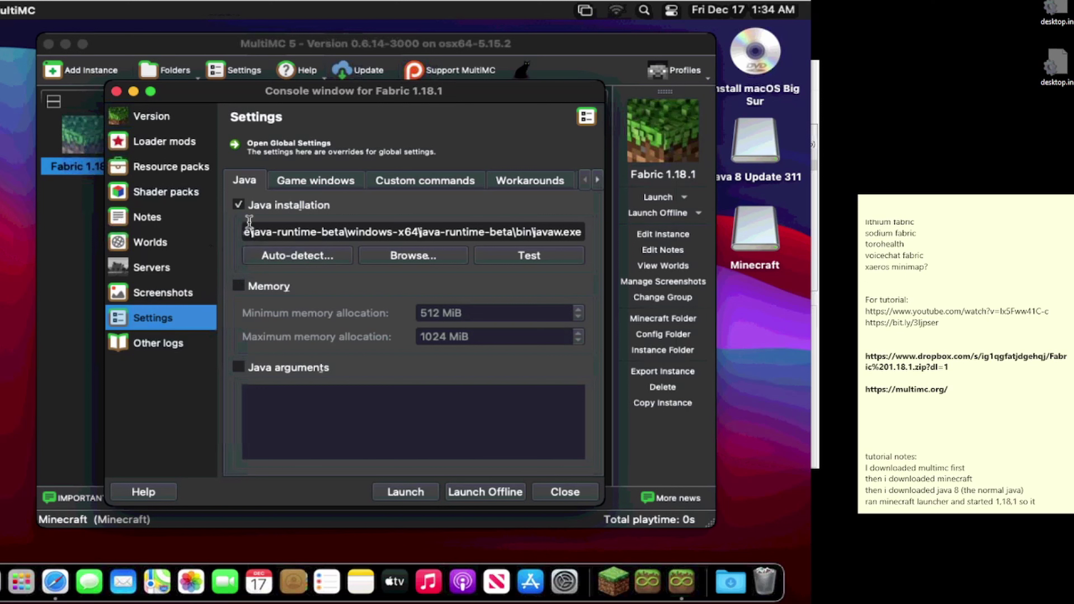
Step: Replace the Java installation path with the pasted macOS java path and launch the instance
{"action": "left_click", "coordinate": [333, 224]}
{"action": "double_click", "coordinate": [334, 225]}
{"action": "left_click", "coordinate": [369, 226]}
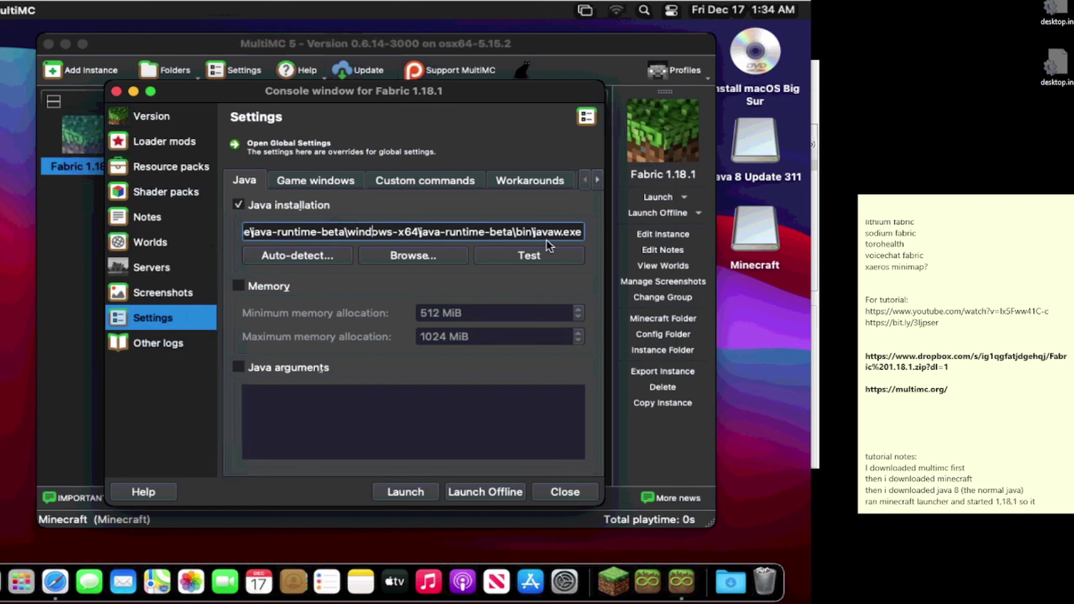
{"action": "left_click_drag", "start_coordinate": [583, 232], "coordinate": [182, 239]}
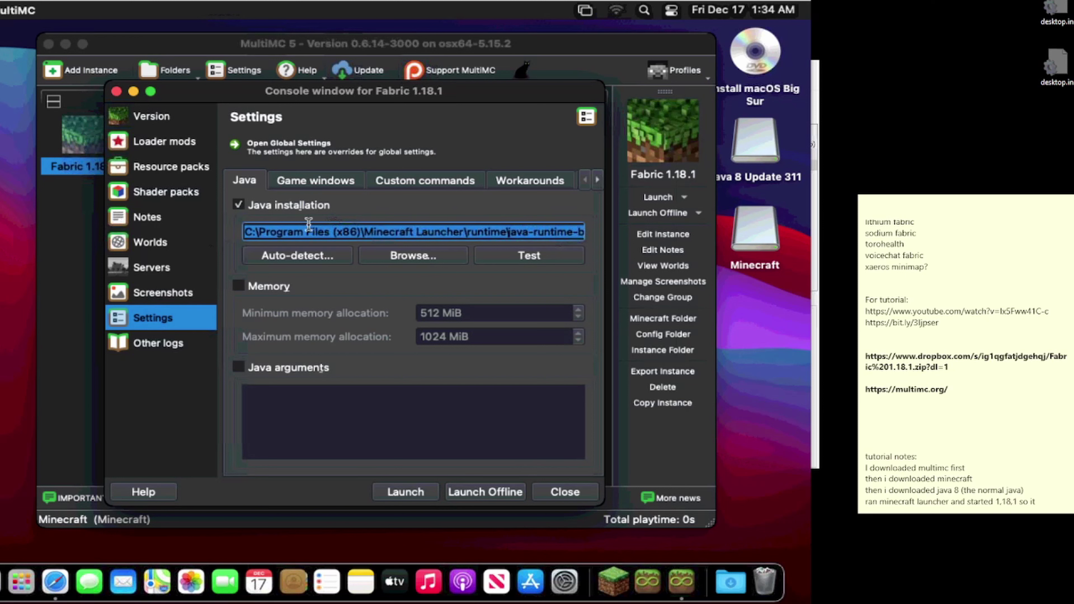
{"action": "key", "text": "BackSpace"}
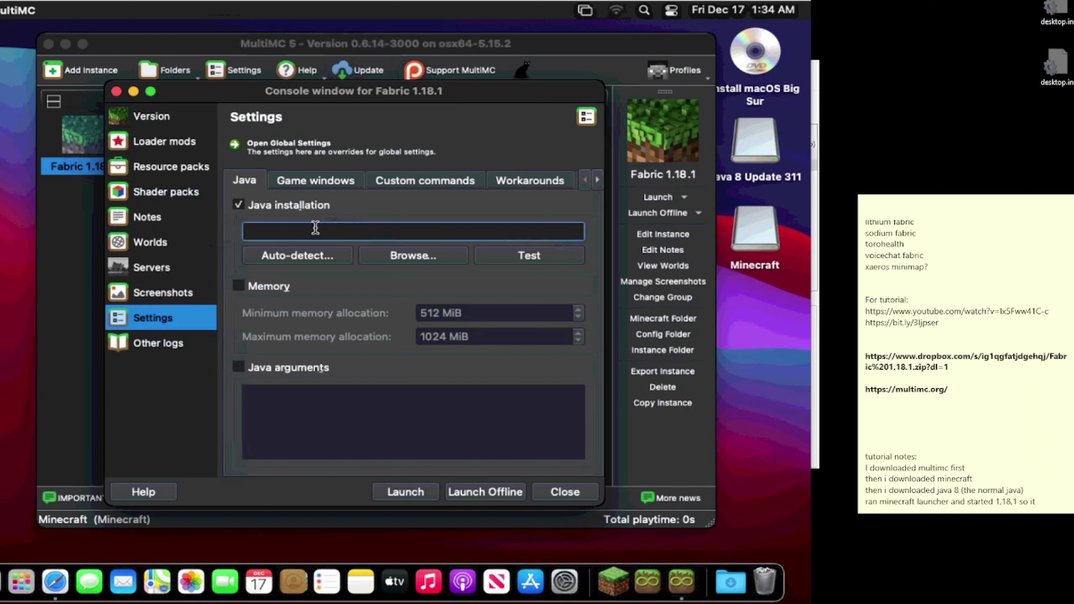
{"action": "right_click", "coordinate": [316, 229]}
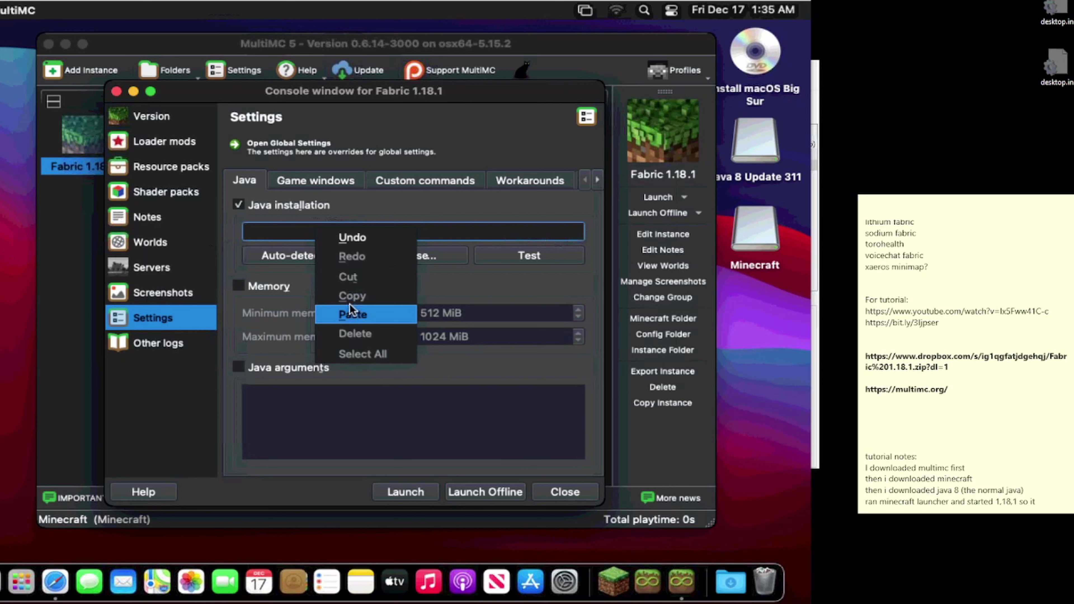
{"action": "left_click", "coordinate": [351, 313]}
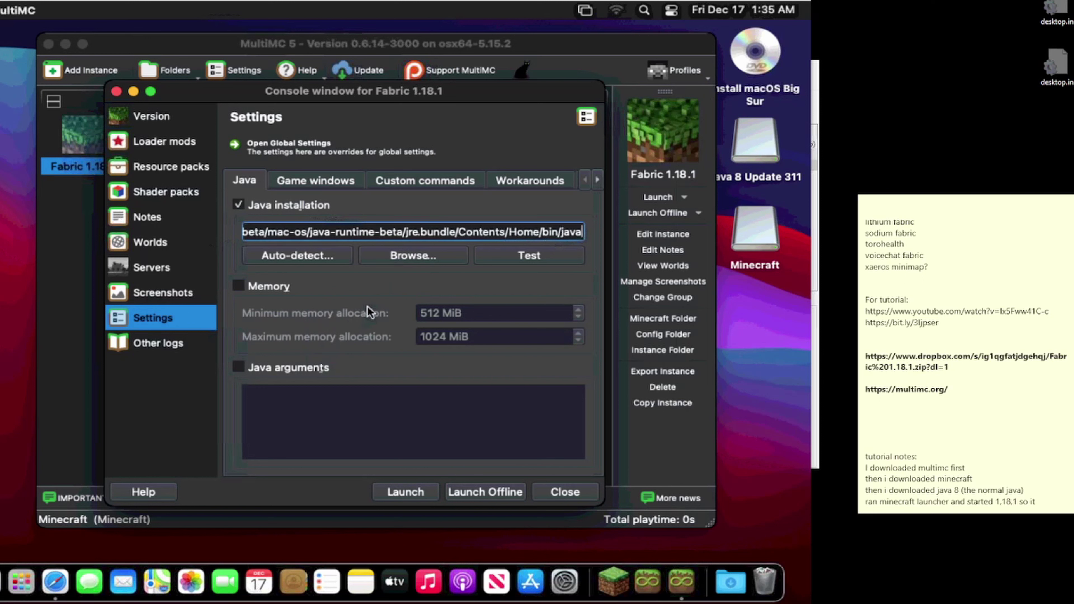
{"action": "left_click", "coordinate": [379, 489]}
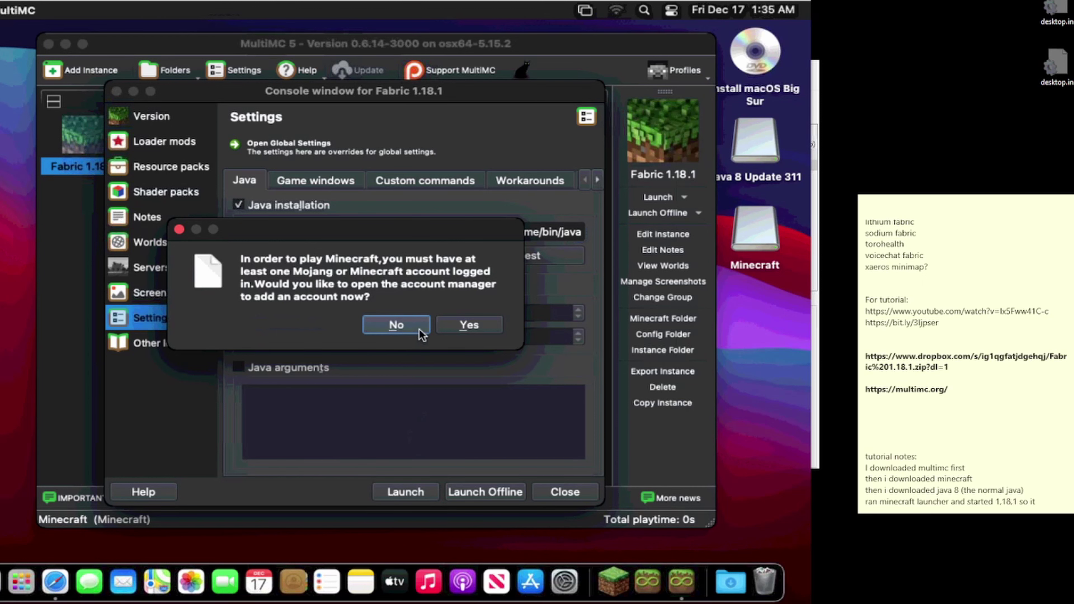
Step: Add a Mojang account by entering its e-mail and password, then close the account settings
{"action": "left_click", "coordinate": [456, 328]}
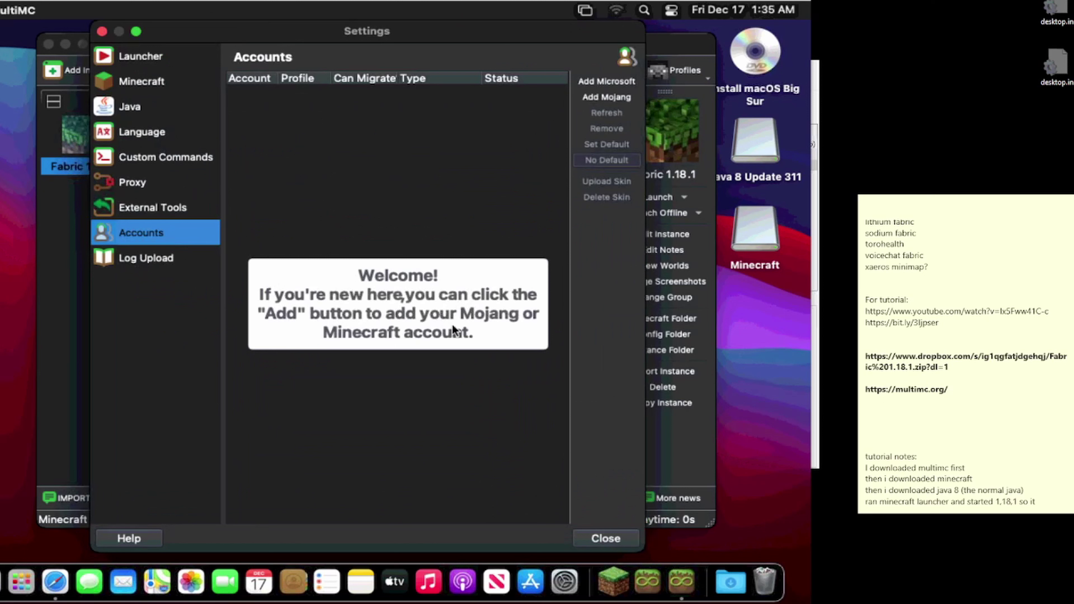
{"action": "left_click", "coordinate": [589, 101]}
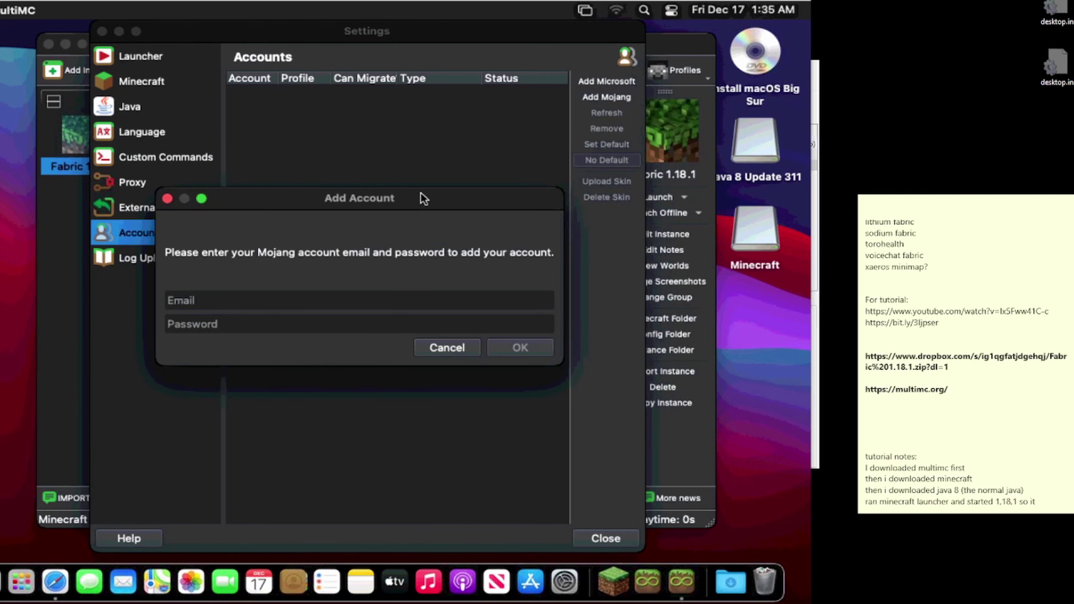
{"action": "left_click", "coordinate": [315, 299]}
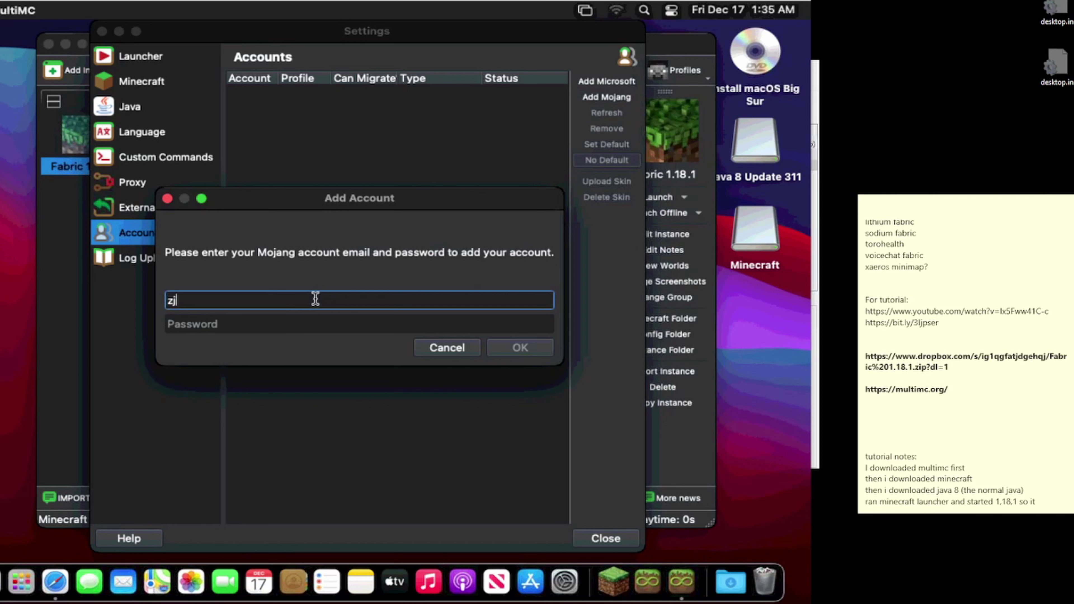
{"action": "key", "text": "Tab"}
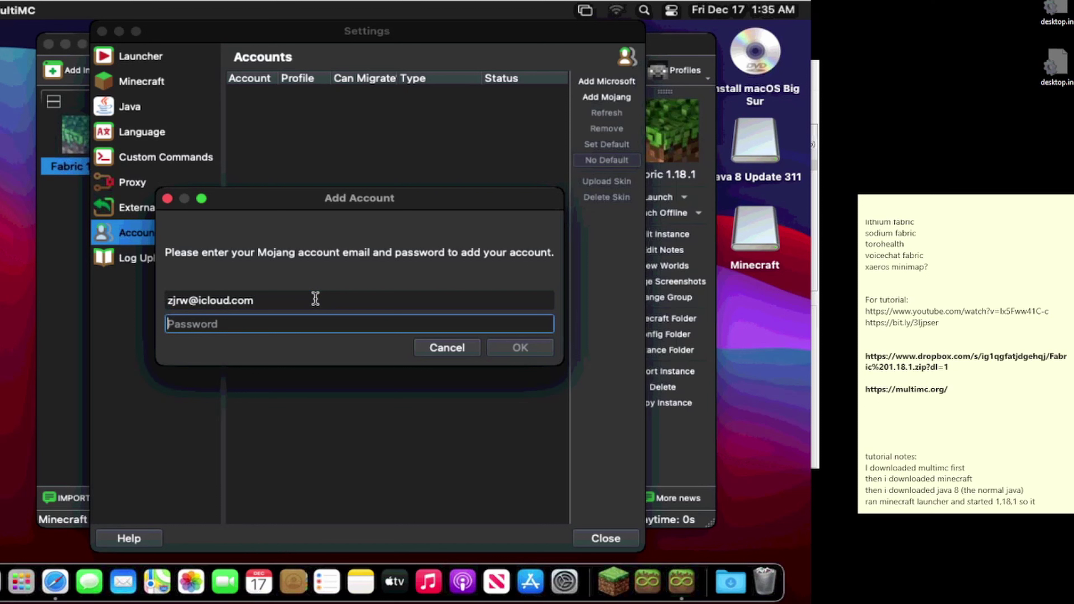
{"action": "type", "text": "**********"}
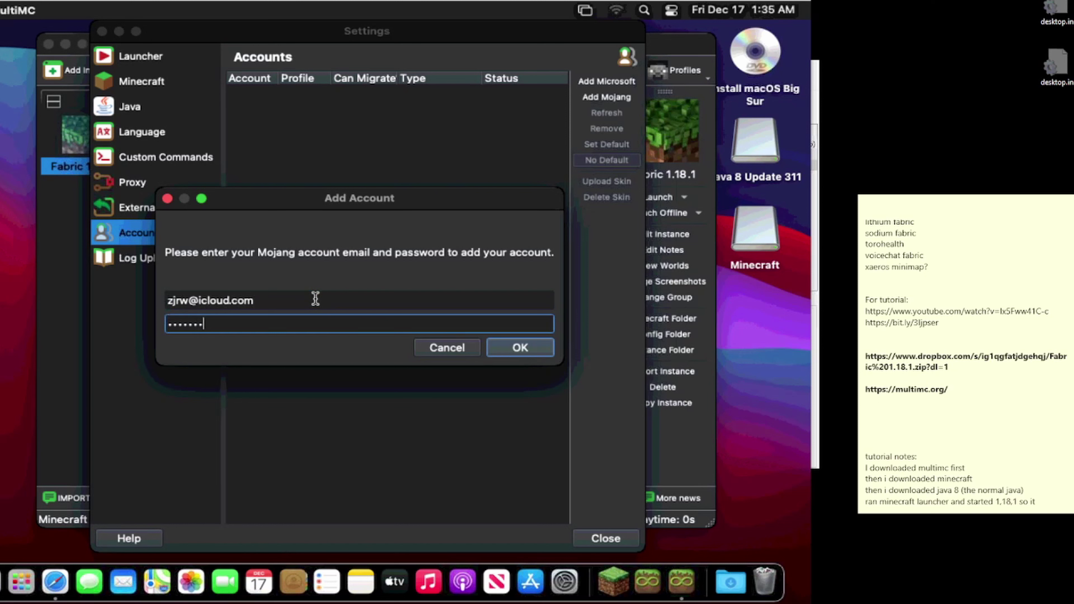
{"action": "key", "text": "Return"}
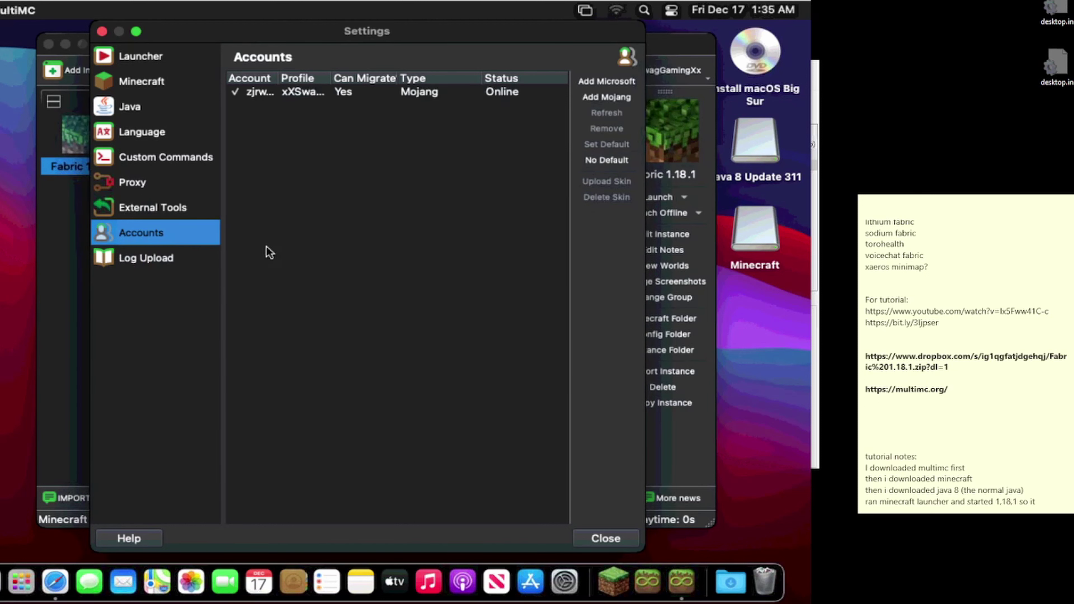
{"action": "left_click", "coordinate": [101, 32]}
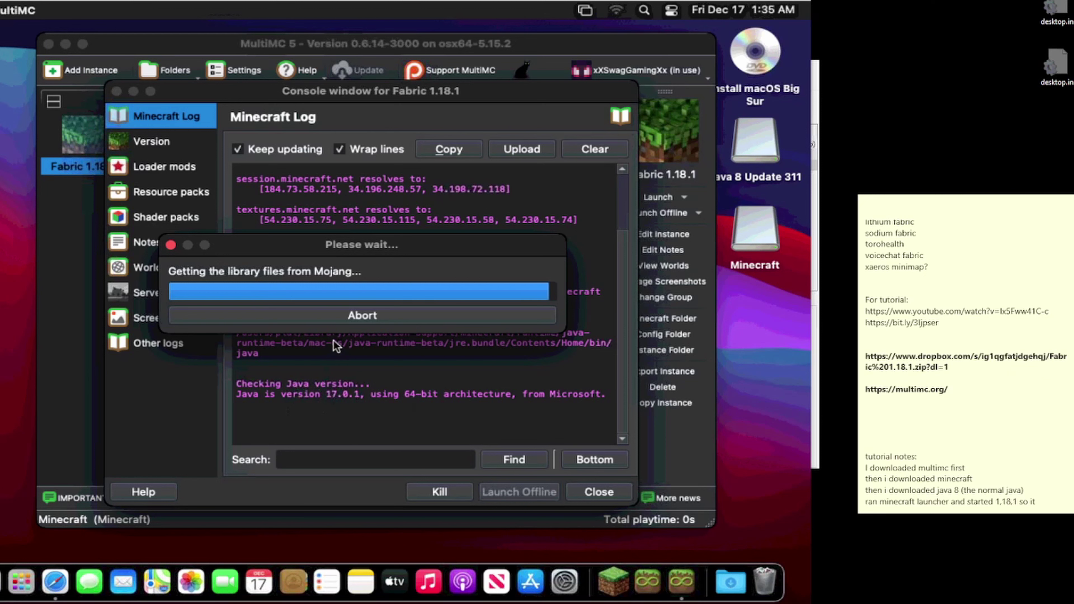
Step: Abort the library file download and close the instance console window
{"action": "left_click", "coordinate": [332, 315]}
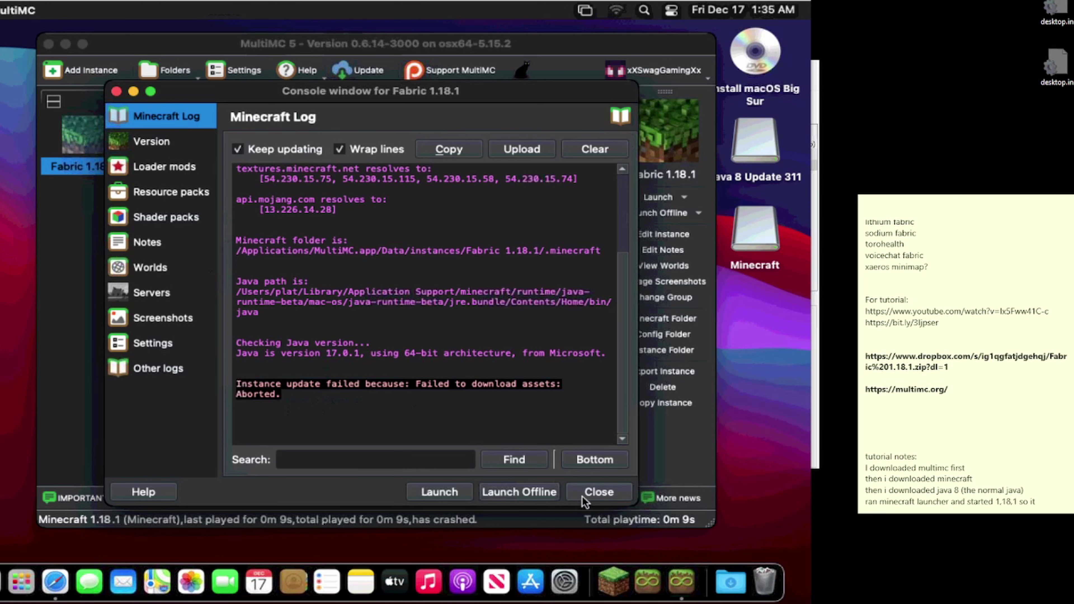
{"action": "left_click", "coordinate": [598, 492]}
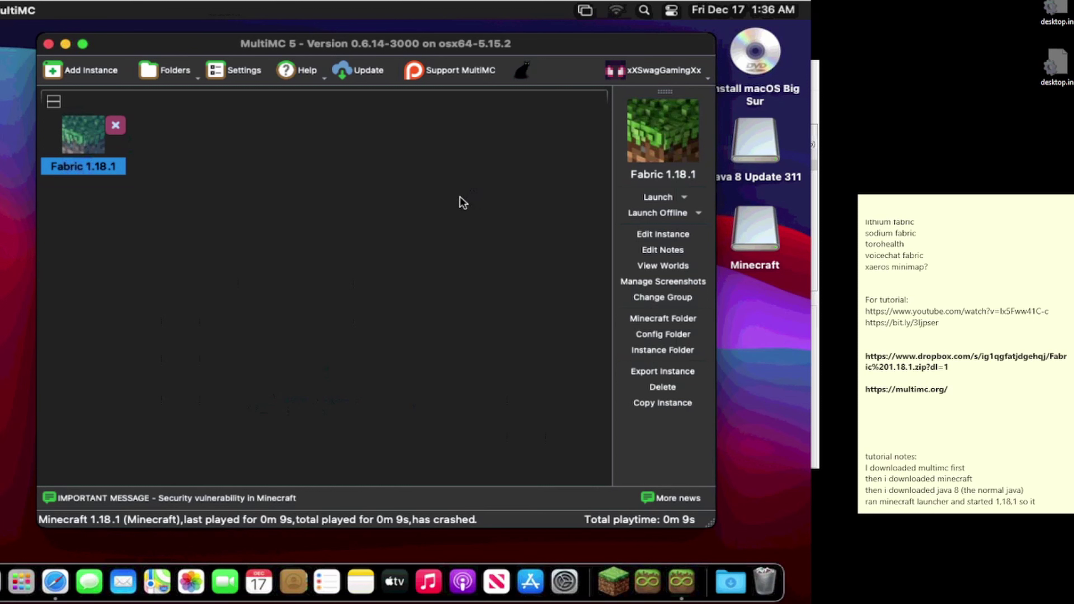
Step: Test the instance's Java installation, confirm version 17.0.1, and close the editor
{"action": "left_click", "coordinate": [647, 237]}
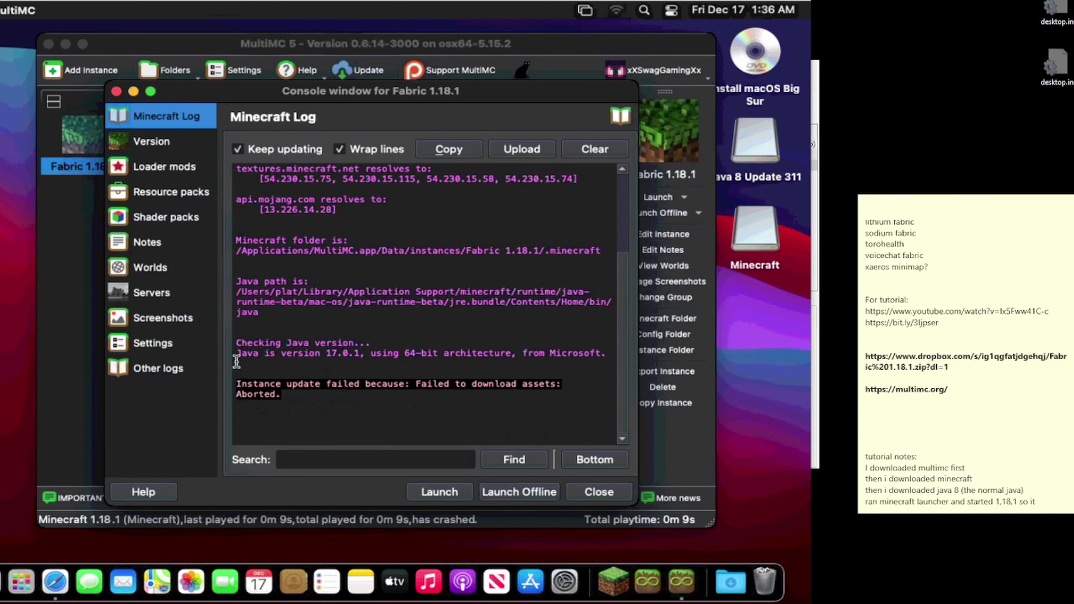
{"action": "left_click", "coordinate": [151, 347]}
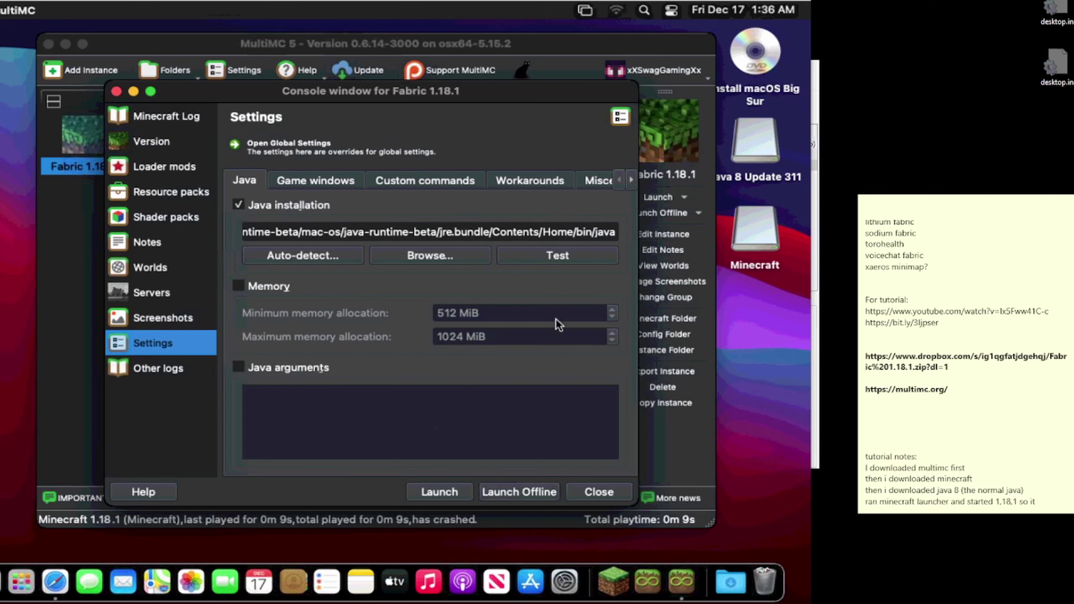
{"action": "left_click", "coordinate": [564, 260]}
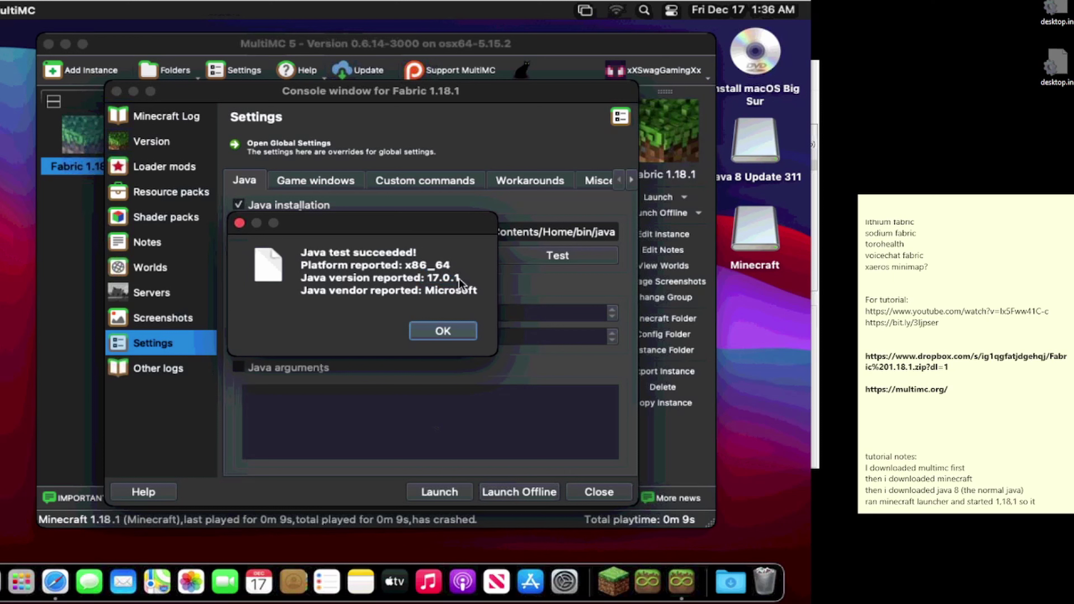
{"action": "left_click", "coordinate": [441, 282]}
{"action": "left_click", "coordinate": [432, 333]}
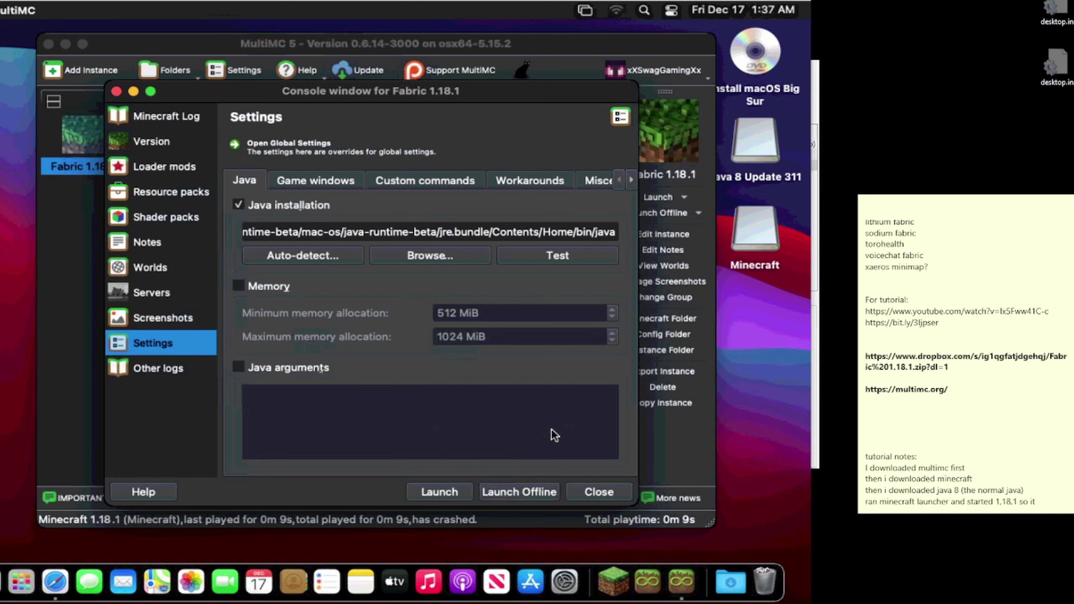
{"action": "left_click", "coordinate": [591, 492]}
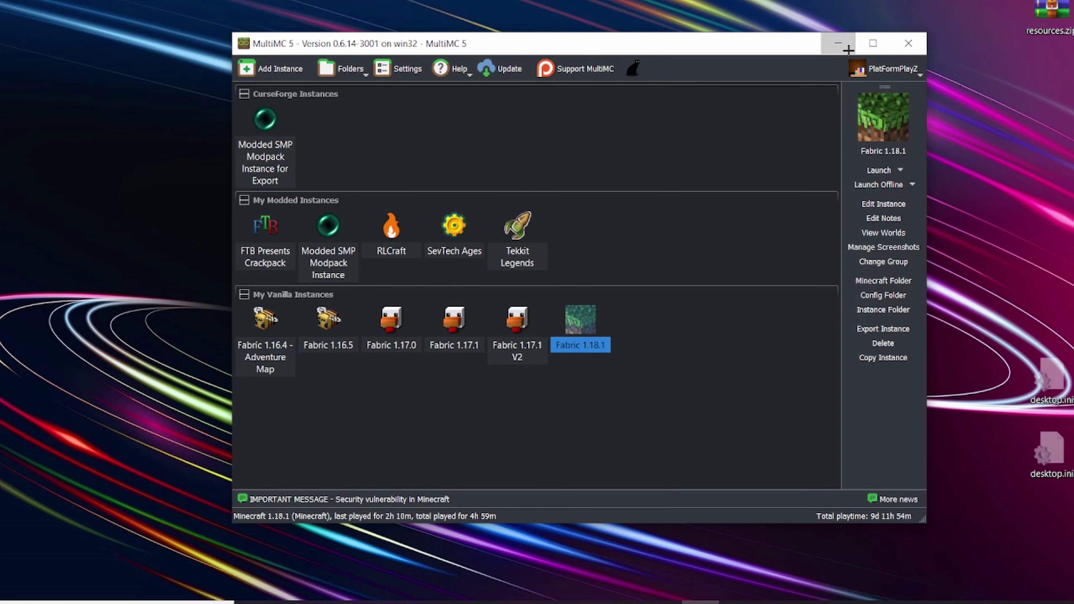
Step: Minimize the MultiMC launcher and bring up Chrome's taskbar menu
{"action": "left_click", "coordinate": [839, 43]}
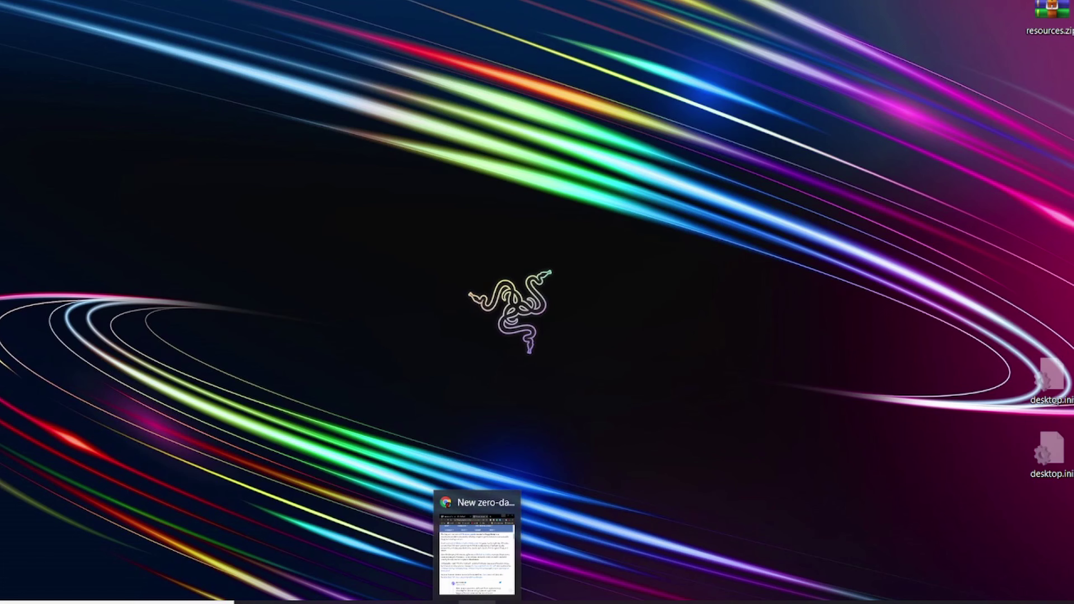
{"action": "right_click", "coordinate": [477, 603]}
Step: In a maximized Chrome window, search Google for multimc, java and minecraft in separate tabs
{"action": "left_click", "coordinate": [464, 472]}
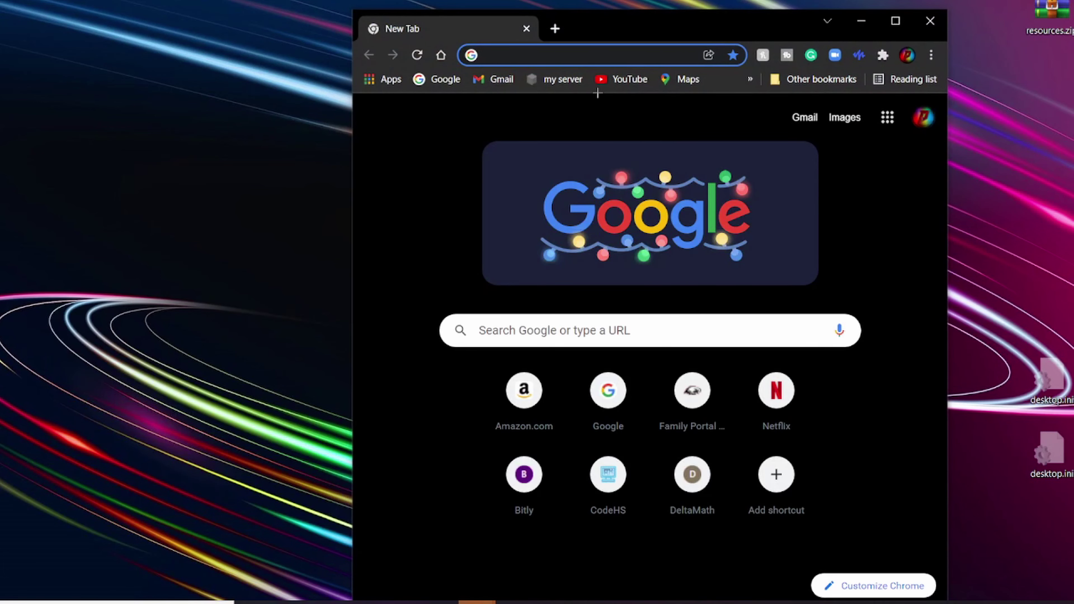
{"action": "key", "text": "super+Up"}
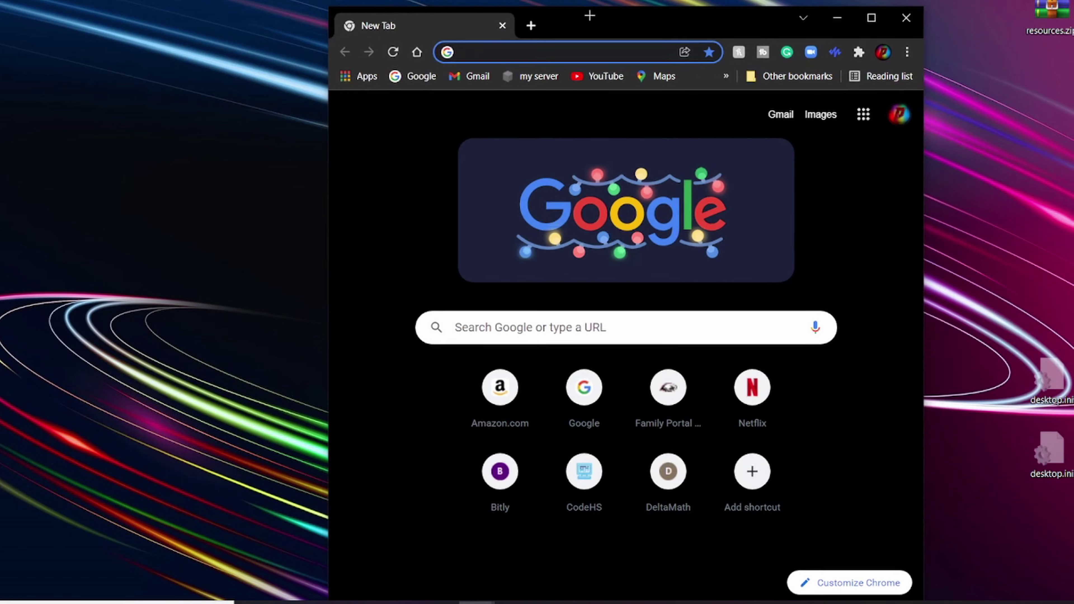
{"action": "type", "text": "multimc"}
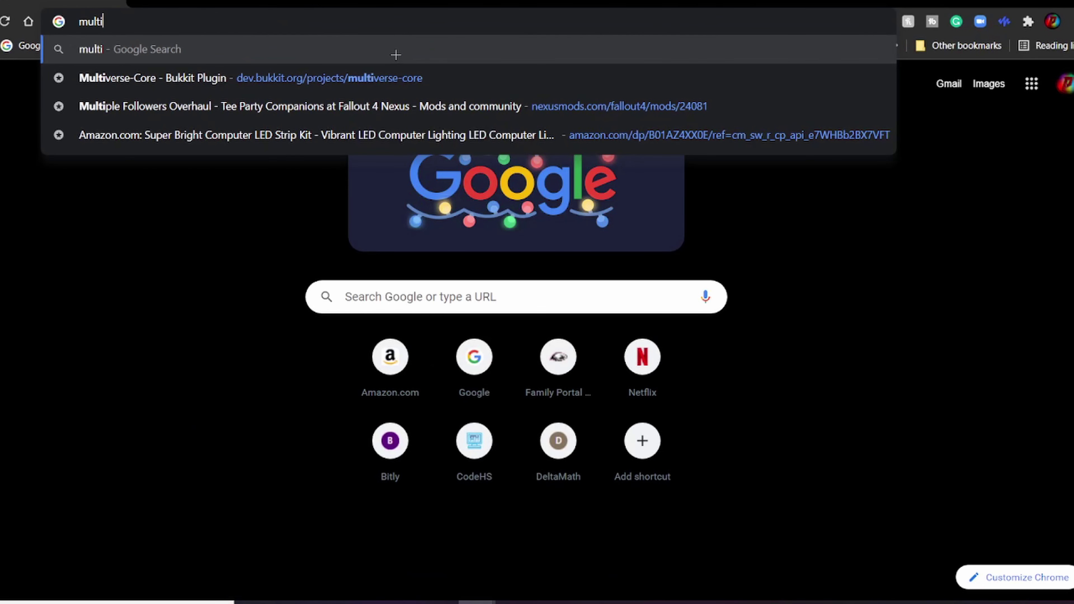
{"action": "key", "text": "Return"}
{"action": "key", "text": "ctrl+t"}
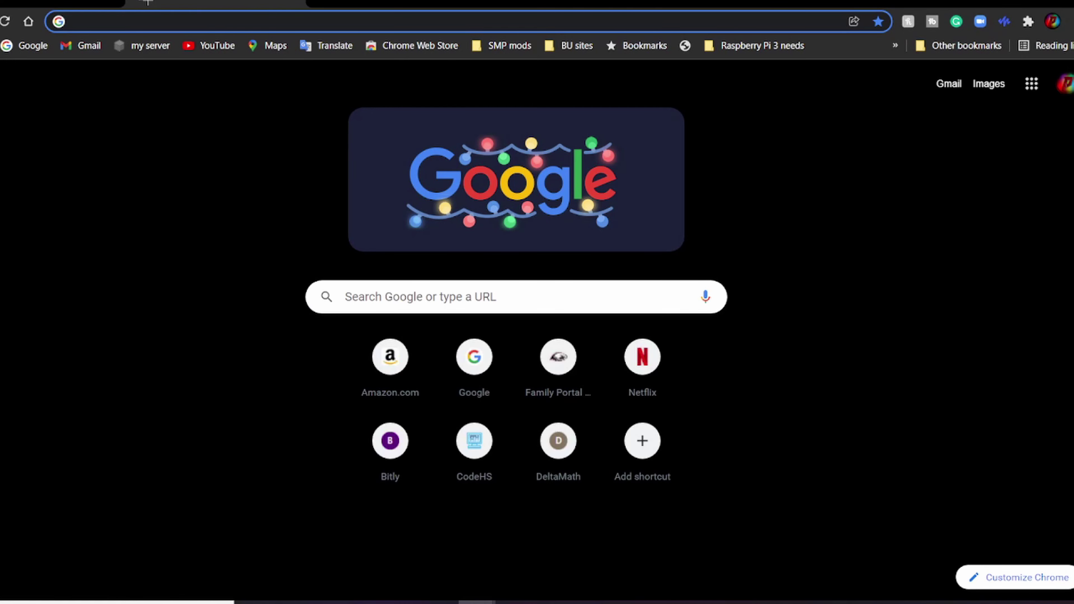
{"action": "type", "text": "java"}
{"action": "key", "text": "Return"}
{"action": "key", "text": "ctrl+t"}
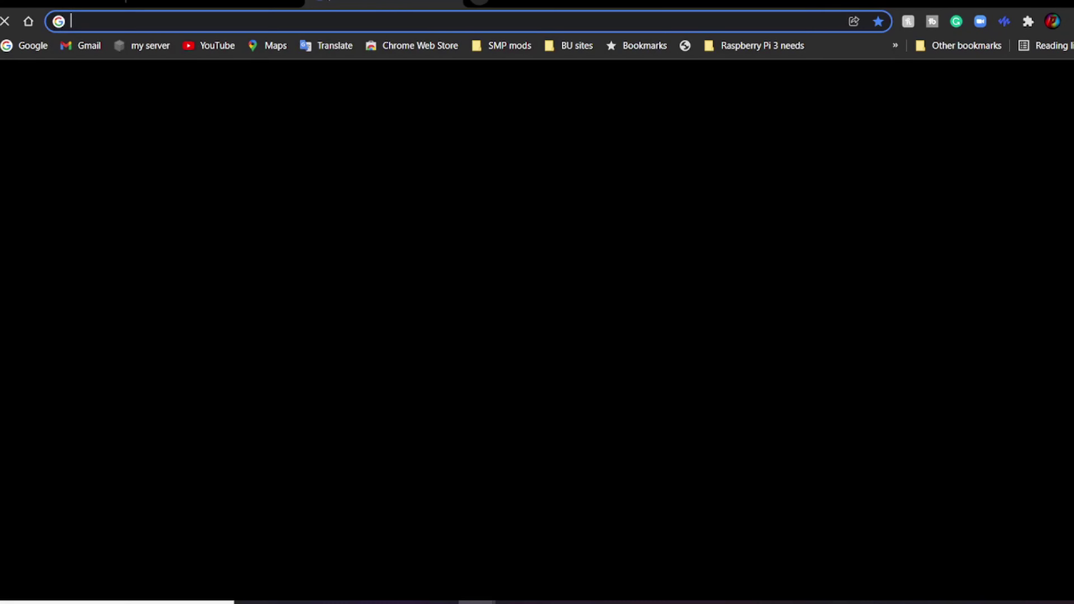
{"action": "type", "text": "minecr"}
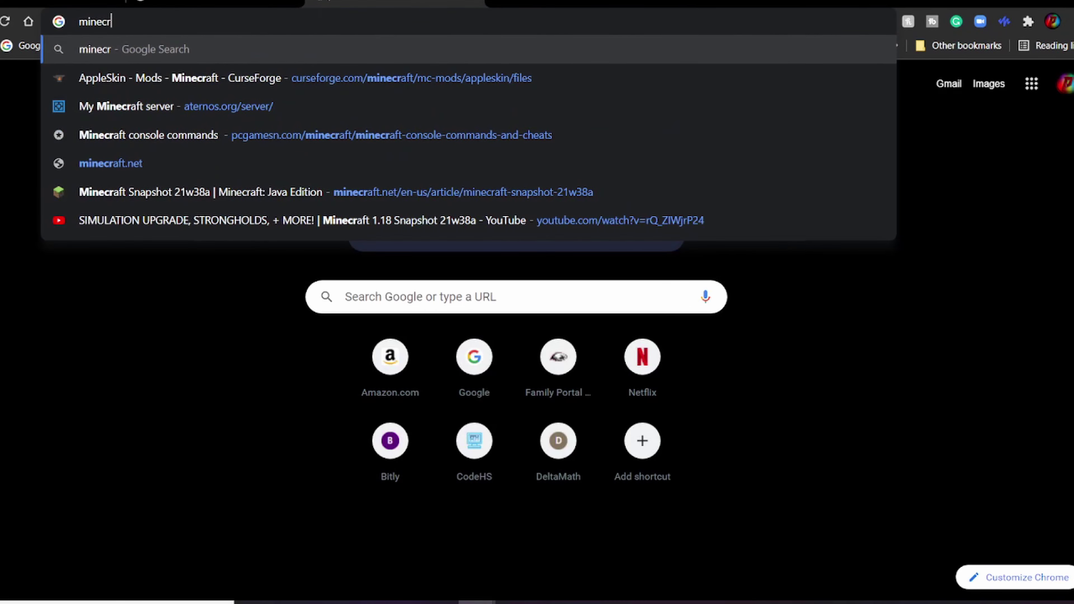
{"action": "type", "text": "aft"}
{"action": "key", "text": "Return"}
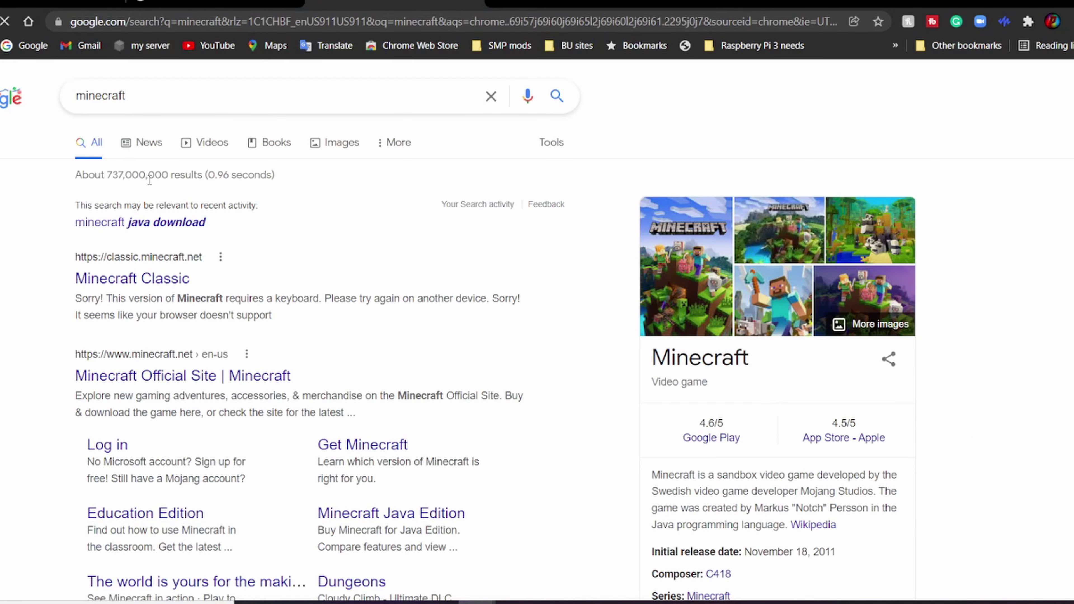
{"action": "left_click", "coordinate": [81, 2]}
{"action": "left_click", "coordinate": [220, 2]}
{"action": "left_click", "coordinate": [347, 2]}
{"action": "key", "text": "ctrl+1"}
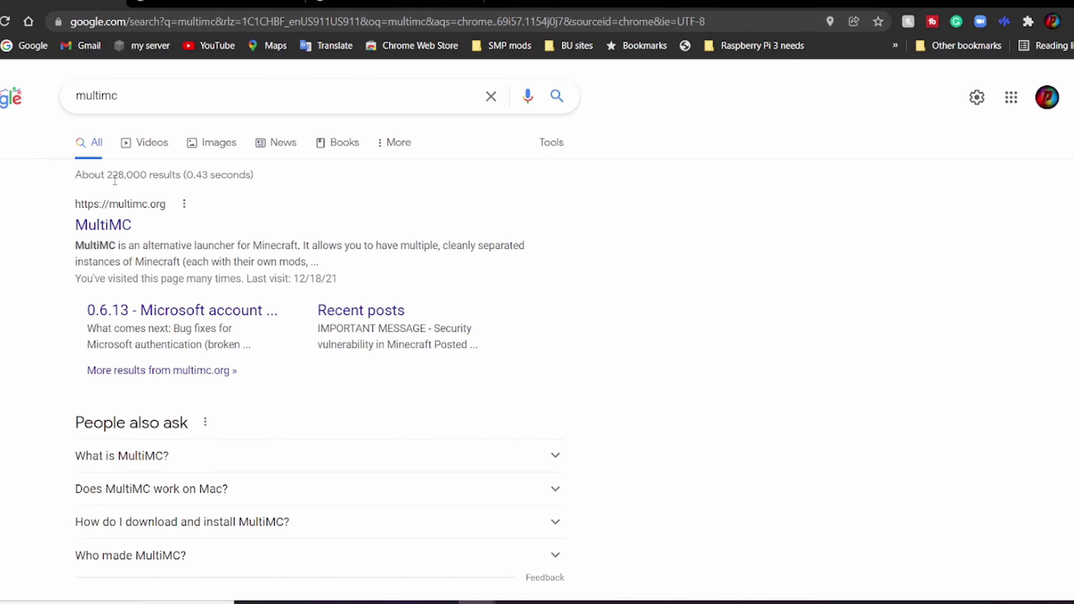
Step: Download the Windows MultiMC zip from multimc.org
{"action": "left_click", "coordinate": [93, 224]}
{"action": "scroll", "coordinate": [278, 173], "scroll_direction": "down", "scroll_amount": 15}
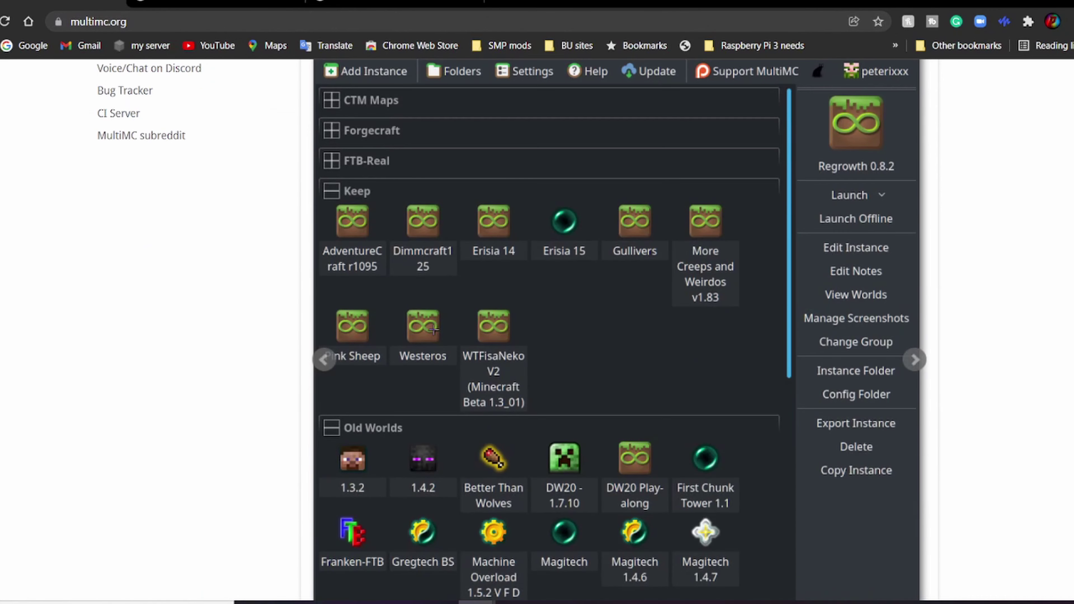
{"action": "scroll", "coordinate": [425, 377], "scroll_direction": "down", "scroll_amount": 5}
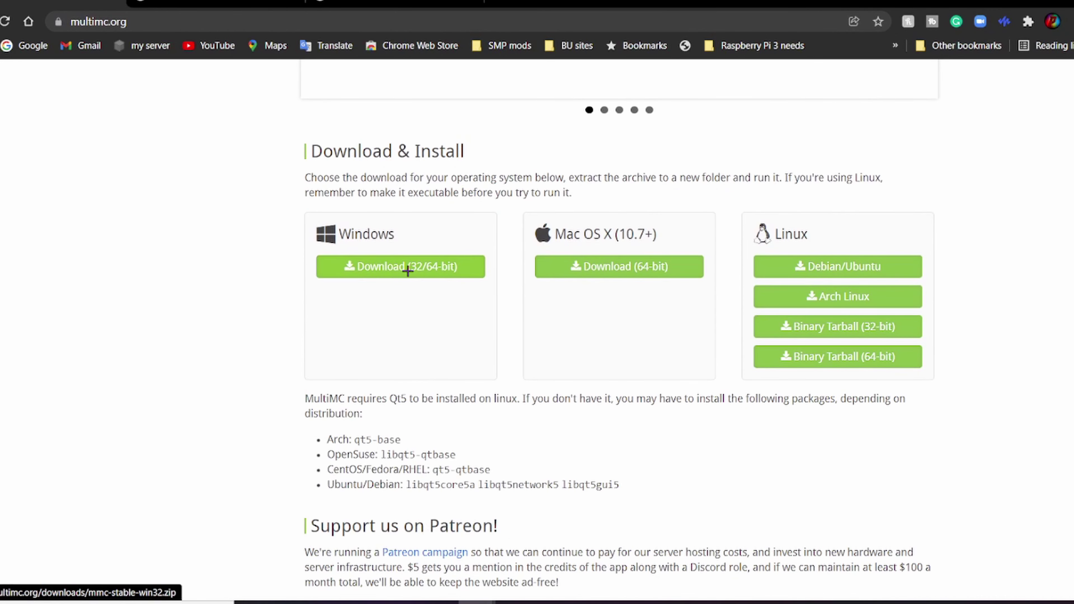
{"action": "left_click", "coordinate": [341, 274]}
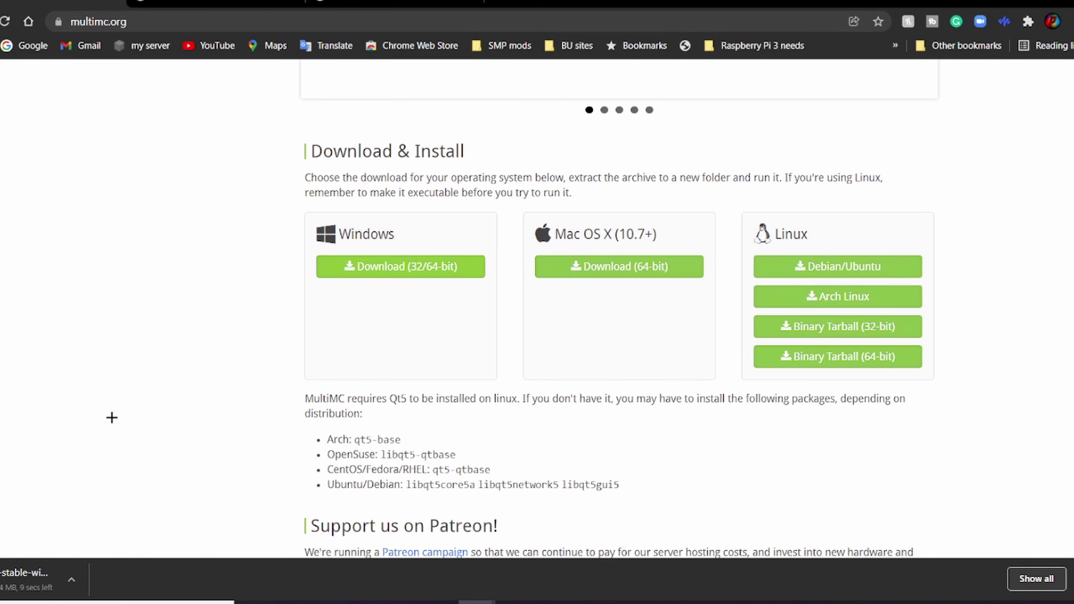
Step: Start downloading the 64-bit Java 8 Update 311 installer from java.com
{"action": "key", "text": "ctrl+shift+Tab"}
{"action": "left_click", "coordinate": [105, 285]}
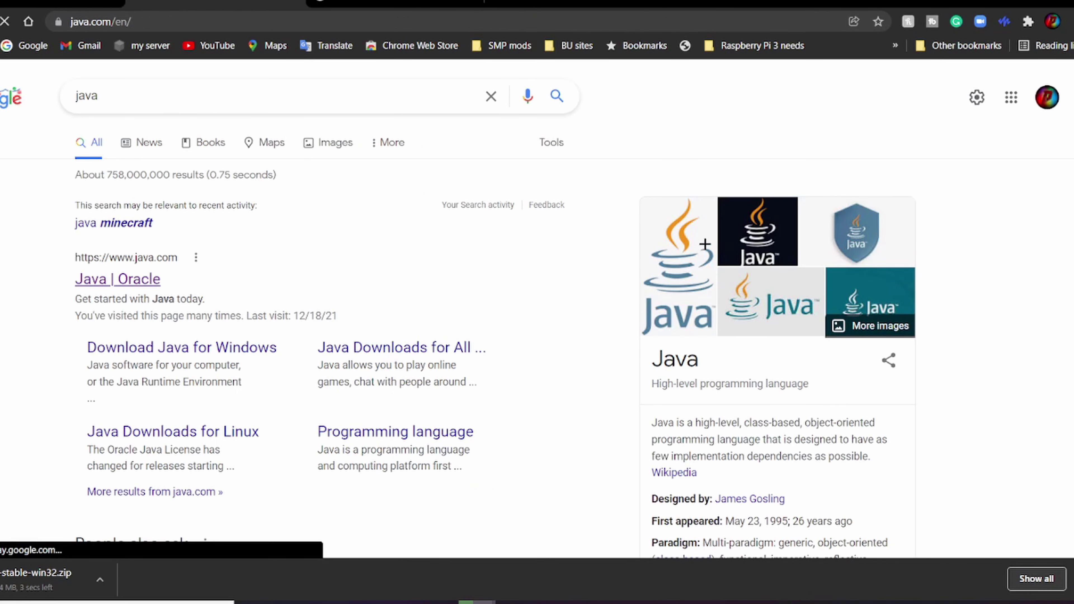
{"action": "left_click", "coordinate": [423, 338]}
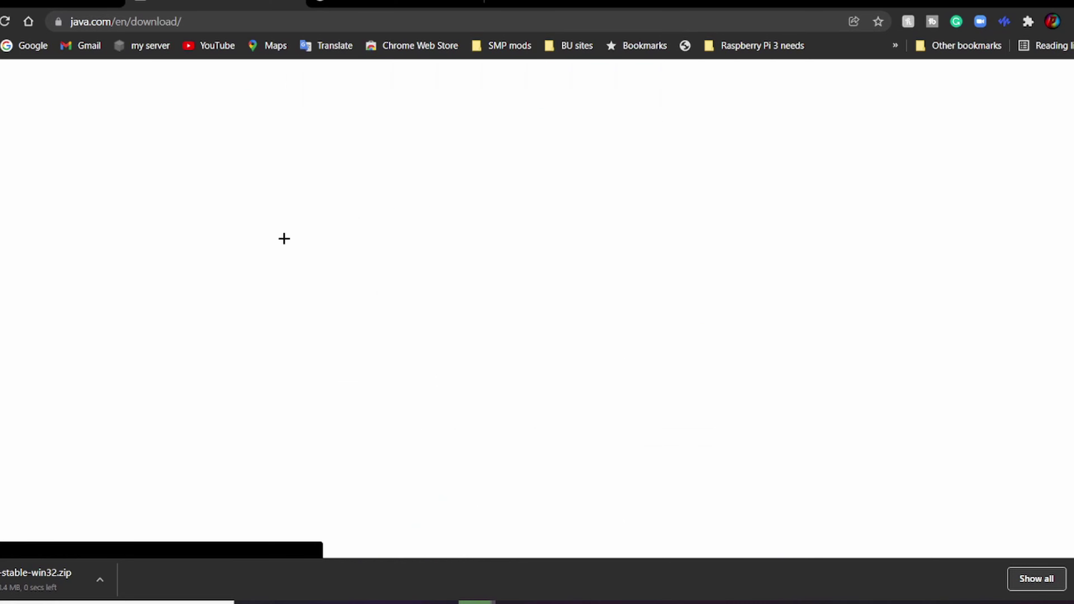
{"action": "left_click", "coordinate": [588, 516]}
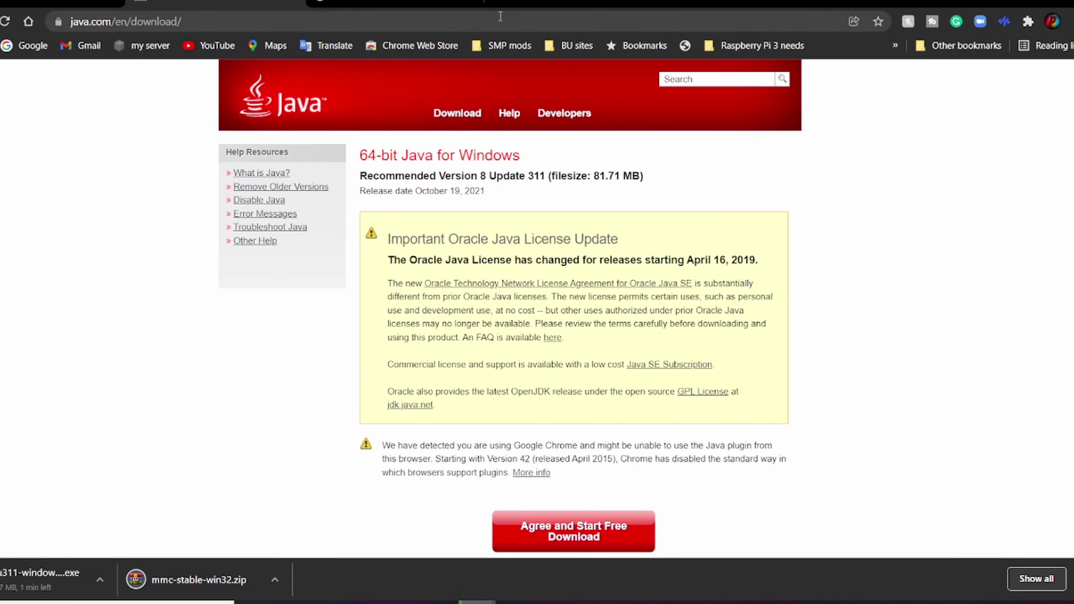
Step: Open the official minecraft.net site from the minecraft search results
{"action": "key", "text": "ctrl+Tab"}
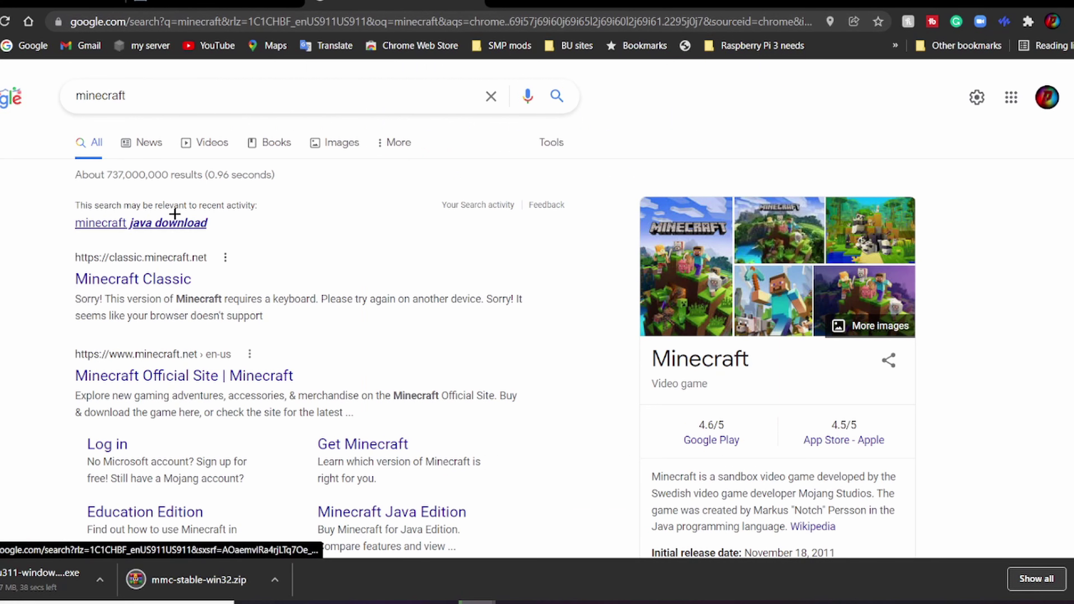
{"action": "left_click", "coordinate": [160, 277]}
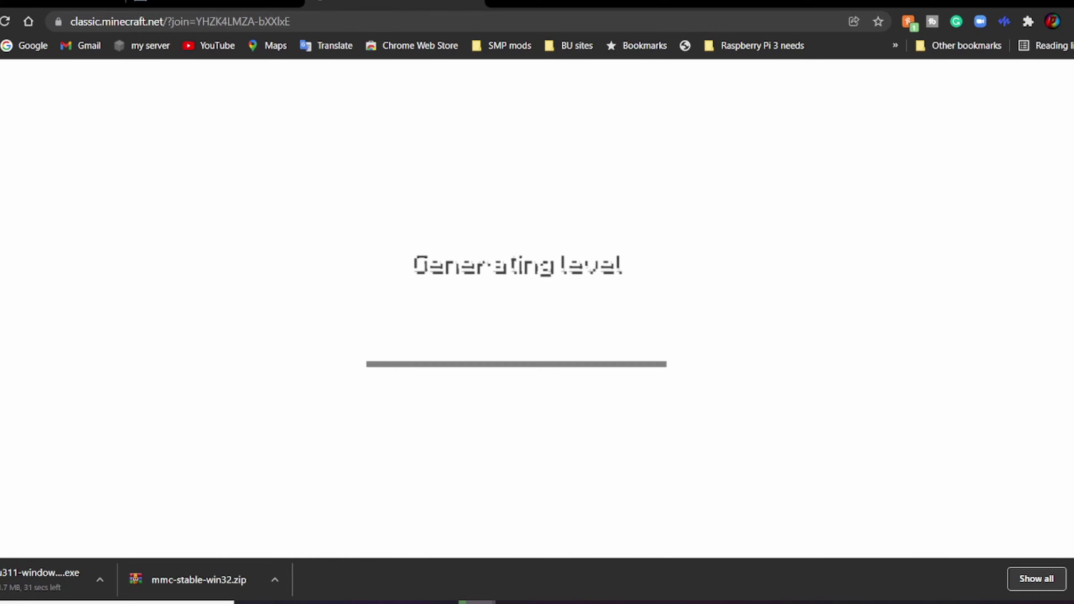
{"action": "key", "text": "alt+Left"}
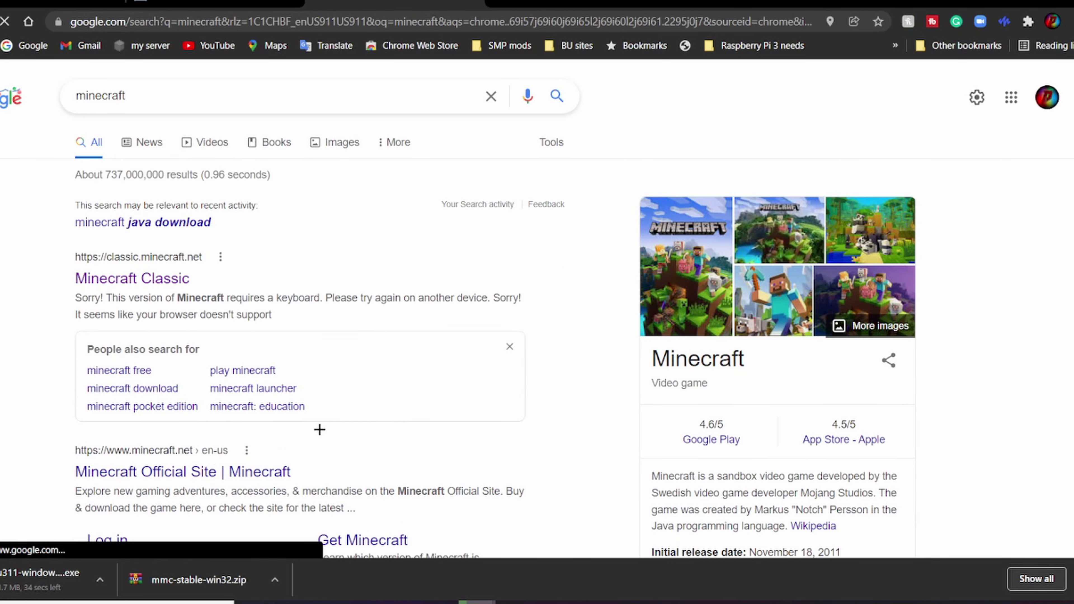
{"action": "left_click", "coordinate": [140, 471]}
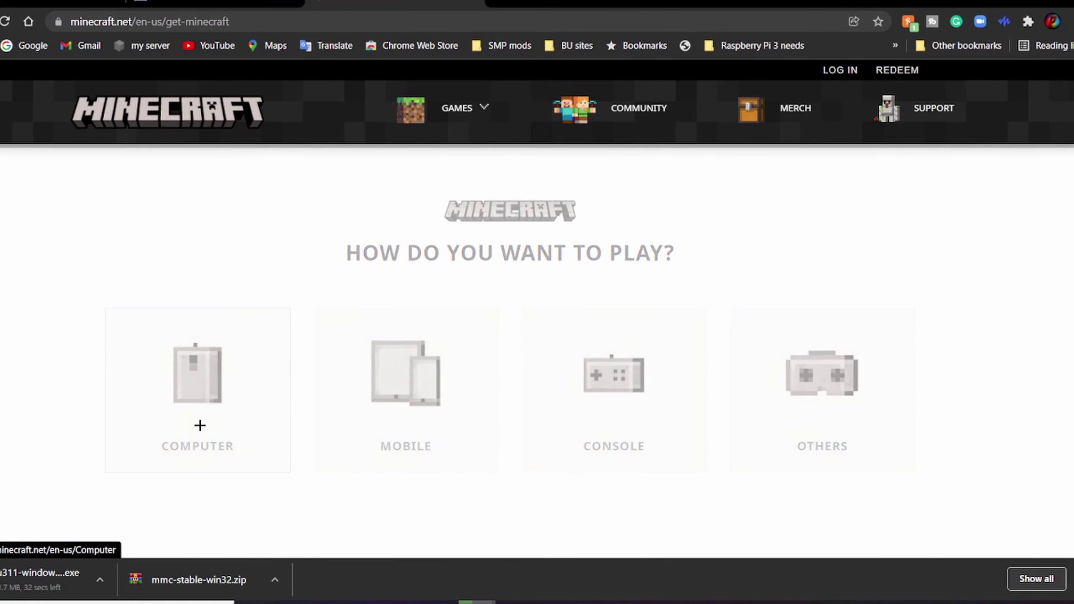
Step: Choose Minecraft for computer and open the Java Edition store page priced $26.95
{"action": "left_click", "coordinate": [199, 425]}
{"action": "scroll", "coordinate": [366, 398], "scroll_direction": "down", "scroll_amount": 2}
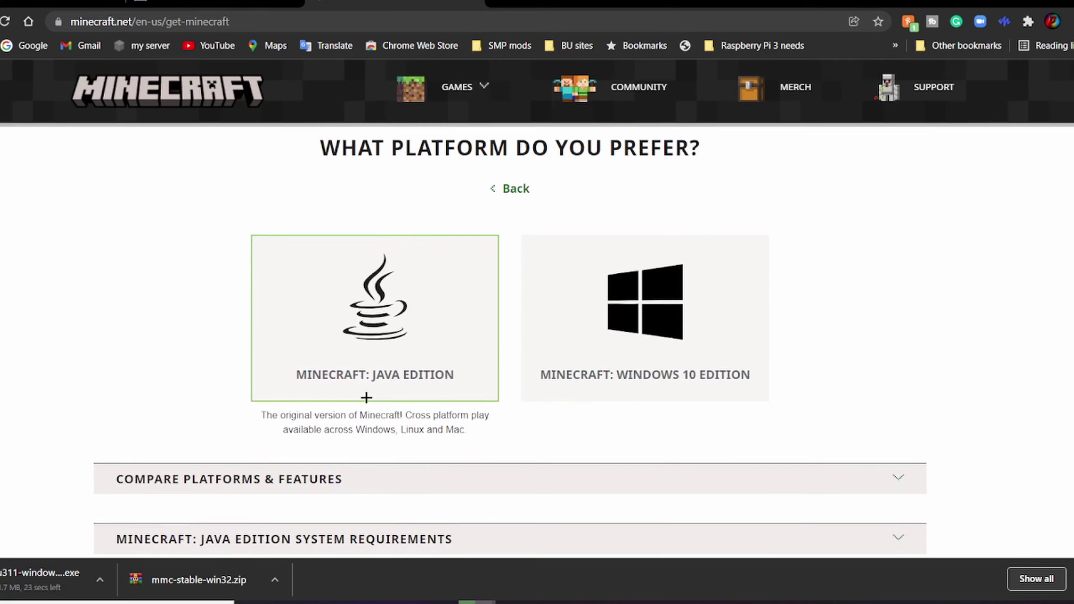
{"action": "scroll", "coordinate": [366, 398], "scroll_direction": "down", "scroll_amount": 1}
{"action": "scroll", "coordinate": [398, 334], "scroll_direction": "up", "scroll_amount": 2}
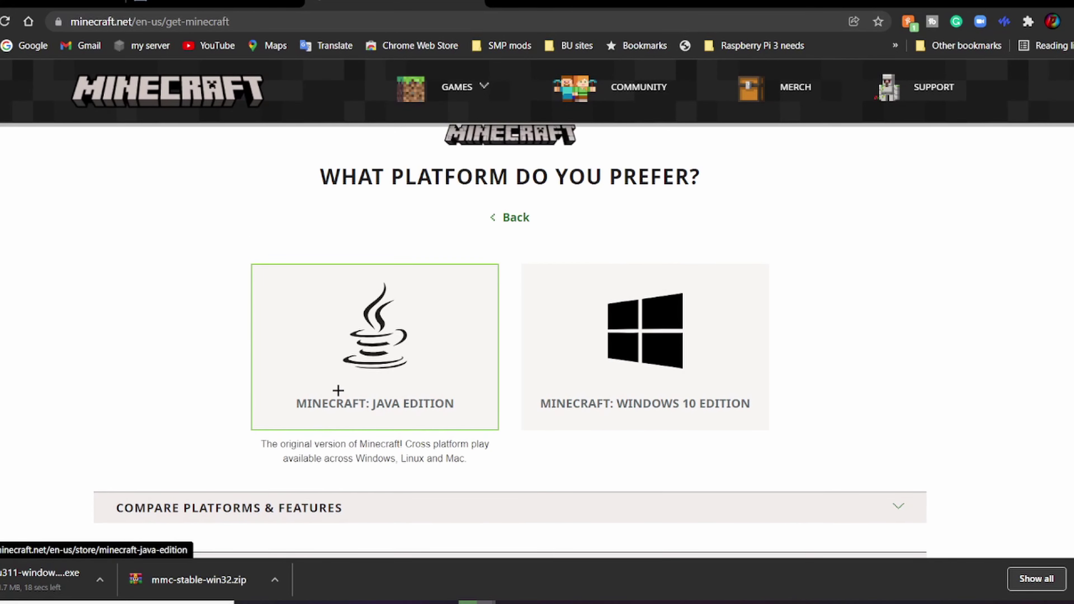
{"action": "left_click", "coordinate": [338, 390]}
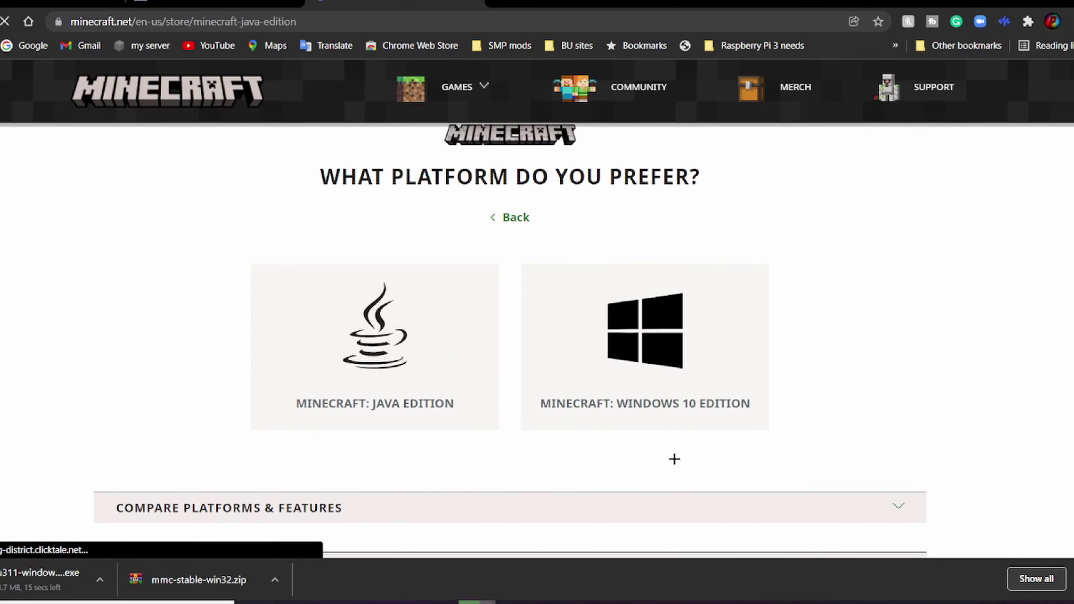
{"action": "scroll", "coordinate": [451, 428], "scroll_direction": "down", "scroll_amount": 3}
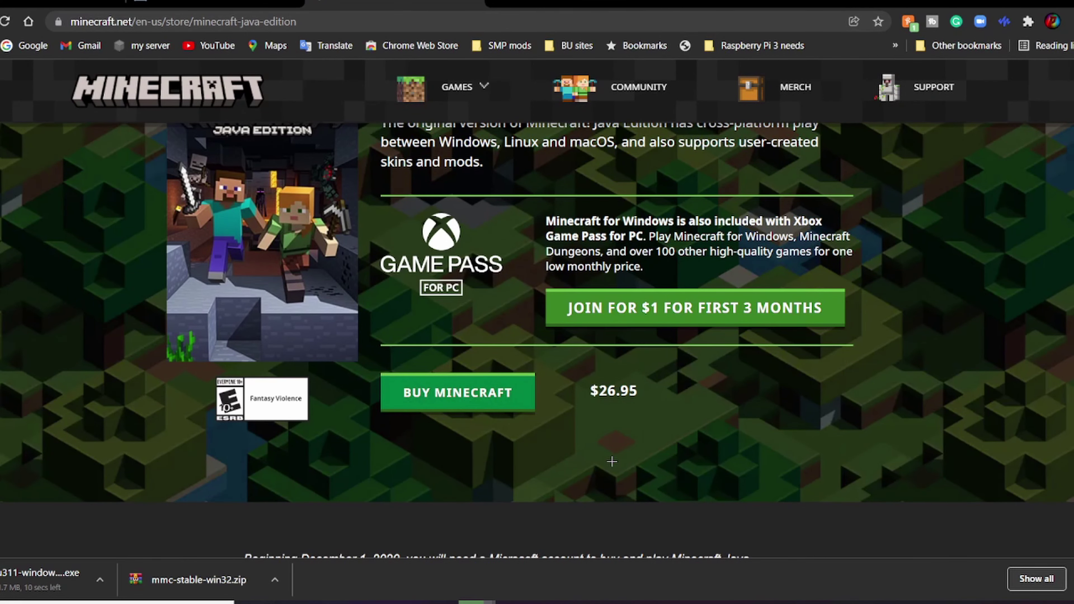
{"action": "scroll", "coordinate": [833, 188], "scroll_direction": "up", "scroll_amount": 3}
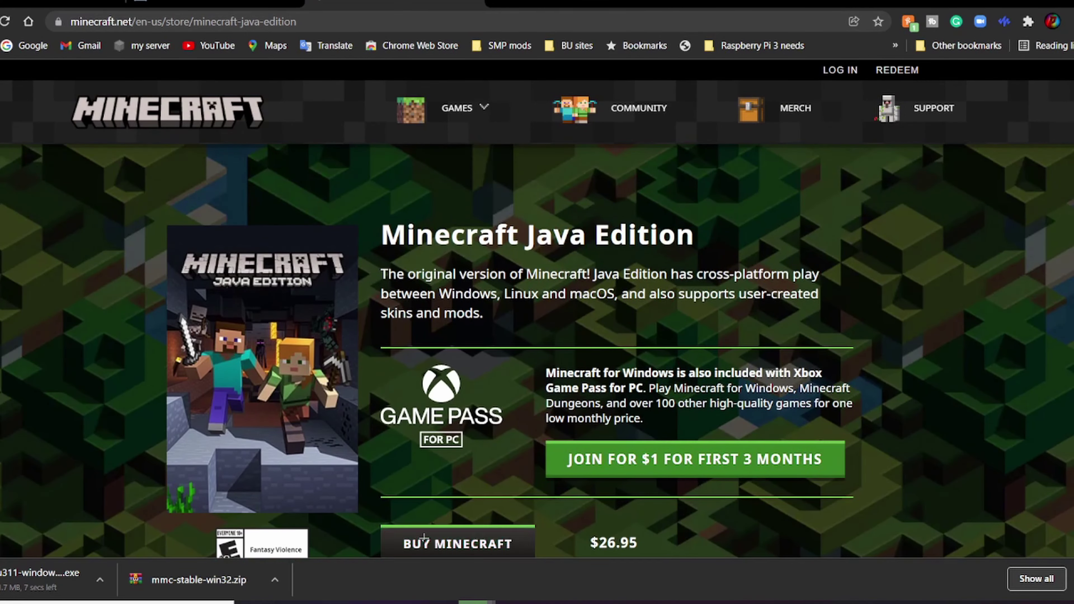
{"action": "scroll", "coordinate": [379, 488], "scroll_direction": "down", "scroll_amount": 10}
{"action": "scroll", "coordinate": [380, 488], "scroll_direction": "up", "scroll_amount": 10}
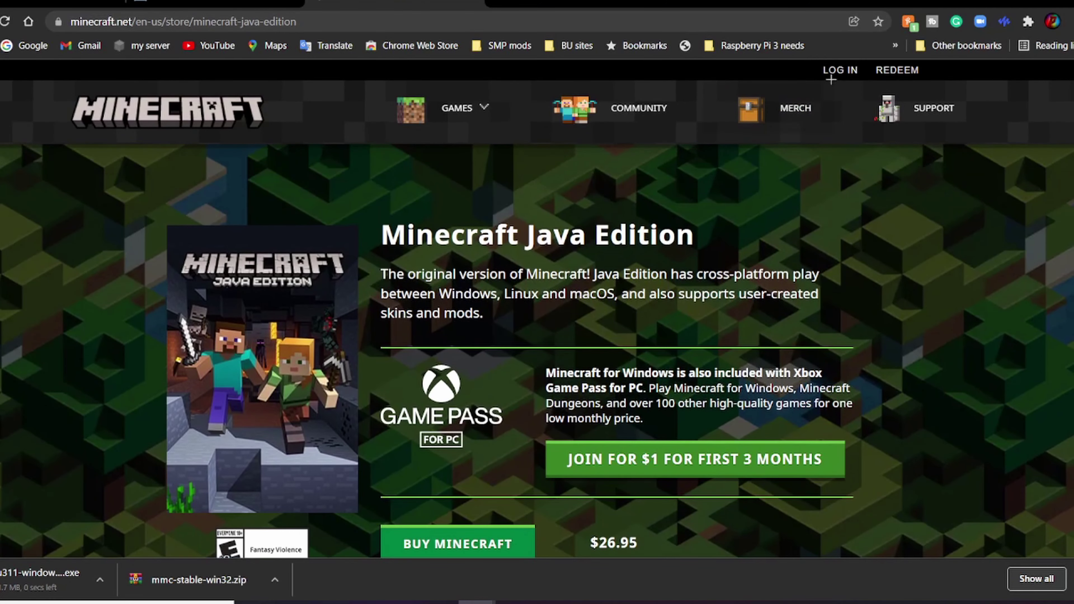
Step: Sign in to the Minecraft account with the saved login details
{"action": "left_click", "coordinate": [831, 79]}
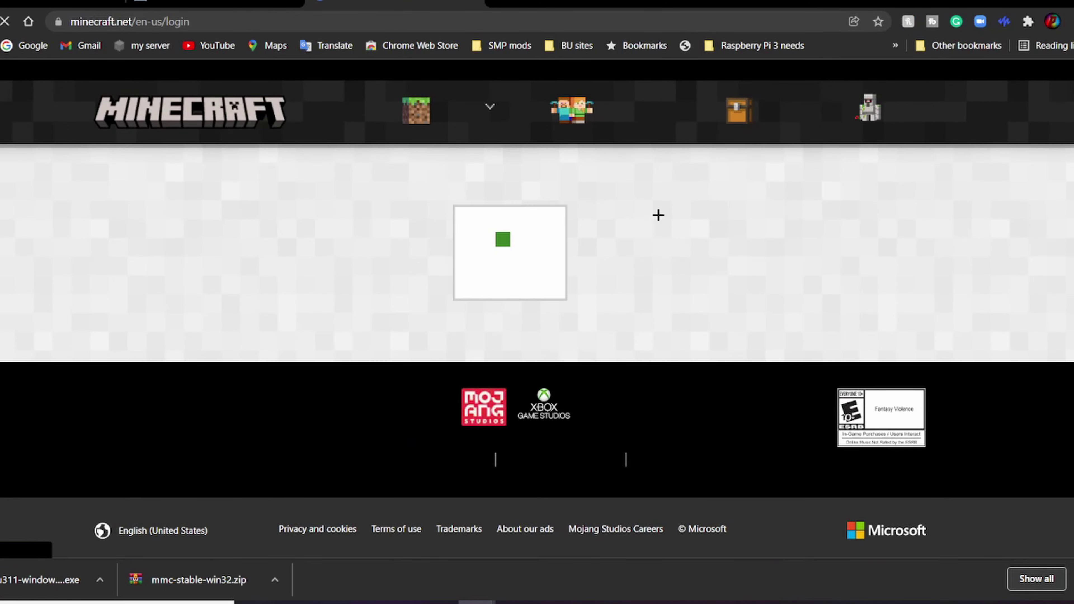
{"action": "scroll", "coordinate": [487, 394], "scroll_direction": "down", "scroll_amount": 3}
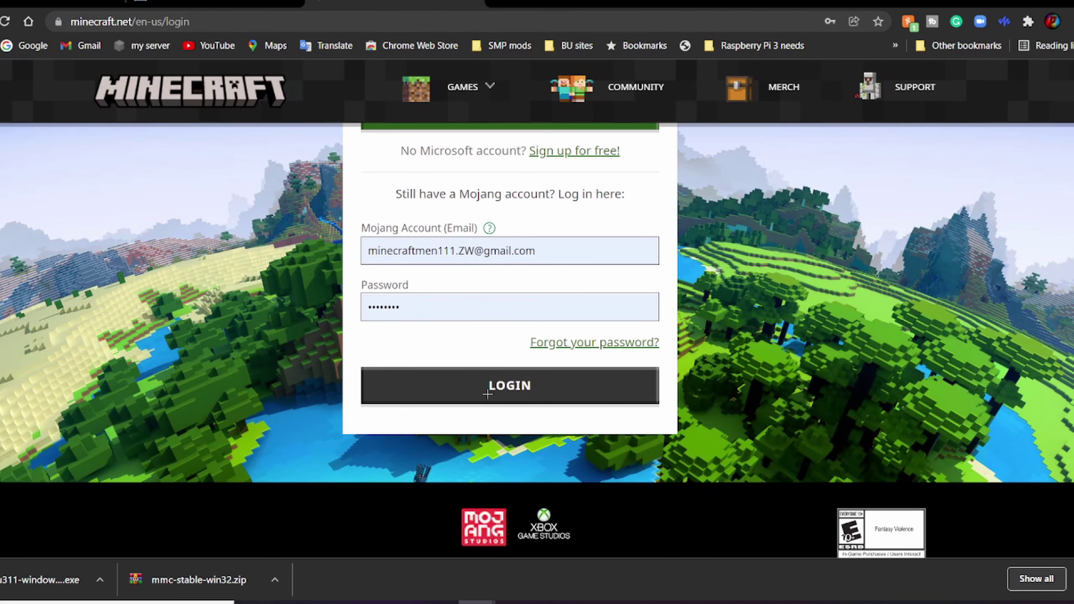
{"action": "scroll", "coordinate": [487, 425], "scroll_direction": "down", "scroll_amount": 3}
{"action": "left_click", "coordinate": [487, 256]}
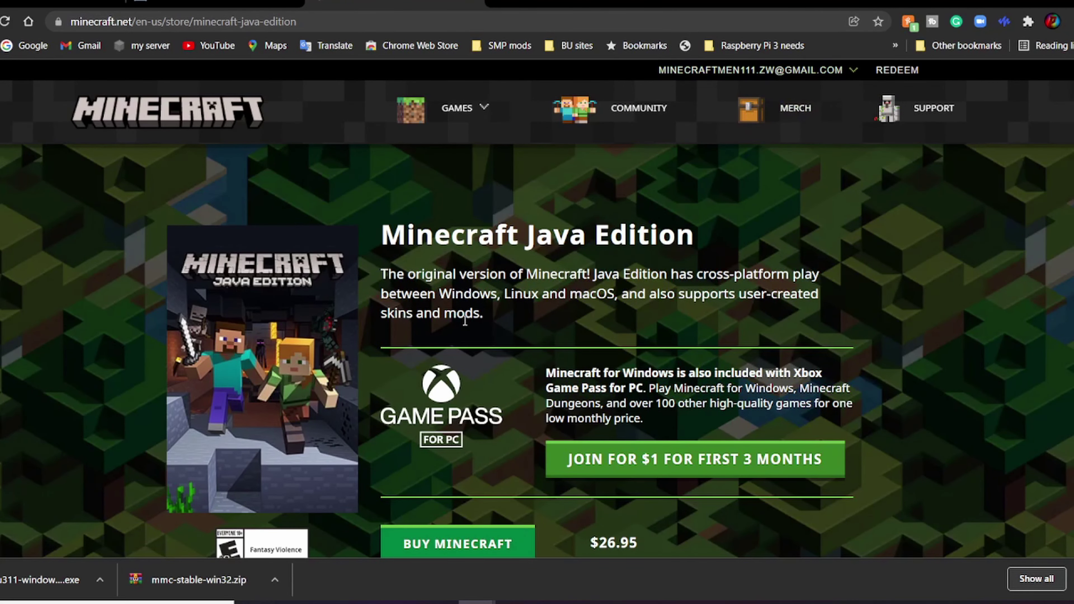
{"action": "scroll", "coordinate": [429, 338], "scroll_direction": "down", "scroll_amount": 3}
{"action": "scroll", "coordinate": [443, 349], "scroll_direction": "up", "scroll_amount": 3}
Step: View the account profile page, then log out of the Minecraft account
{"action": "left_click", "coordinate": [792, 70]}
{"action": "left_click", "coordinate": [786, 95]}
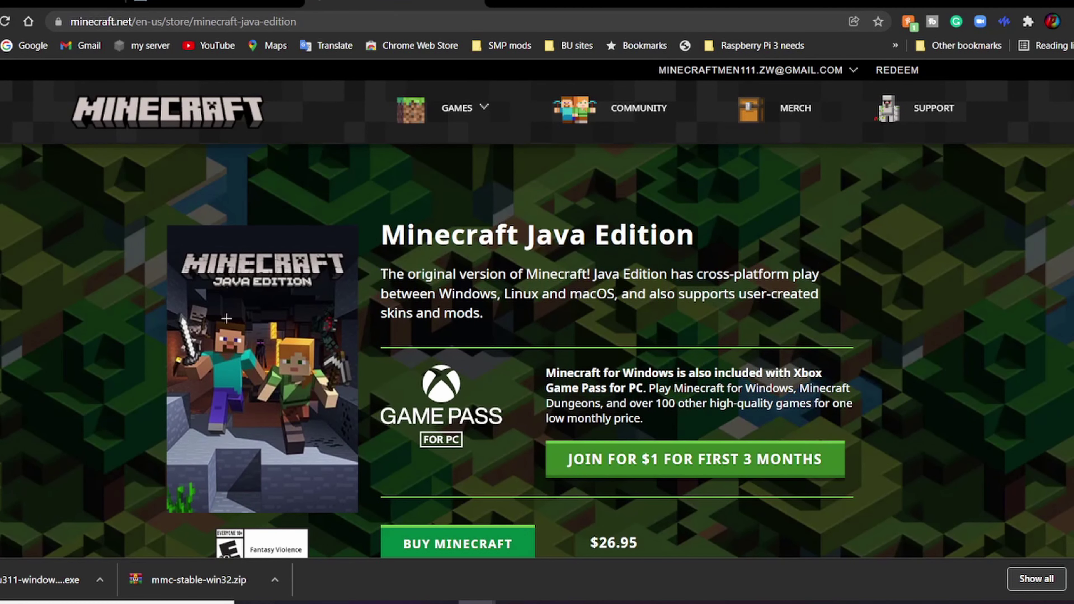
{"action": "left_click", "coordinate": [737, 72]}
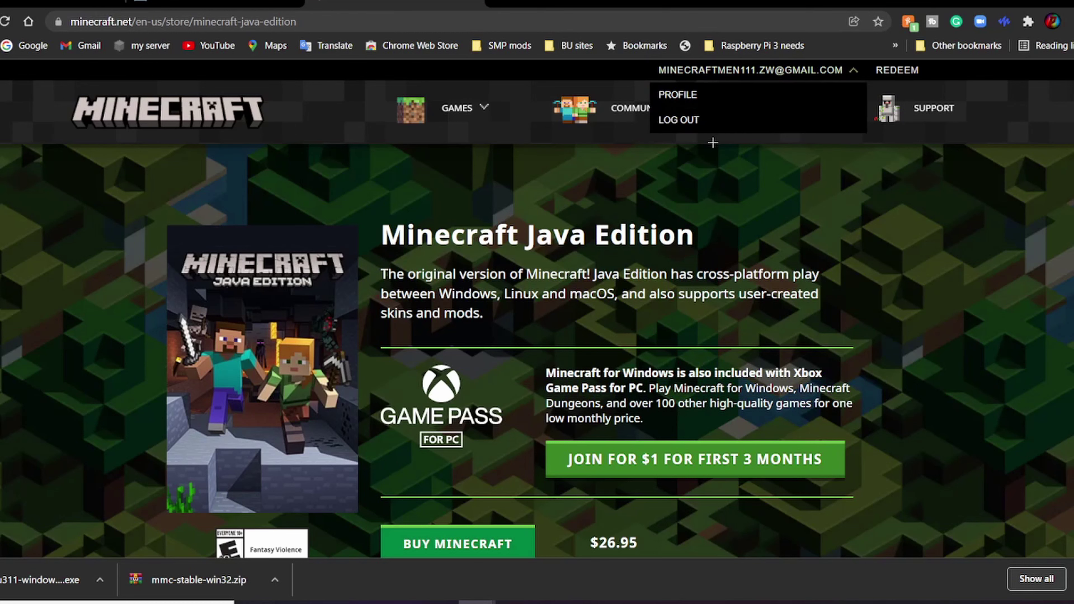
{"action": "left_click", "coordinate": [715, 118]}
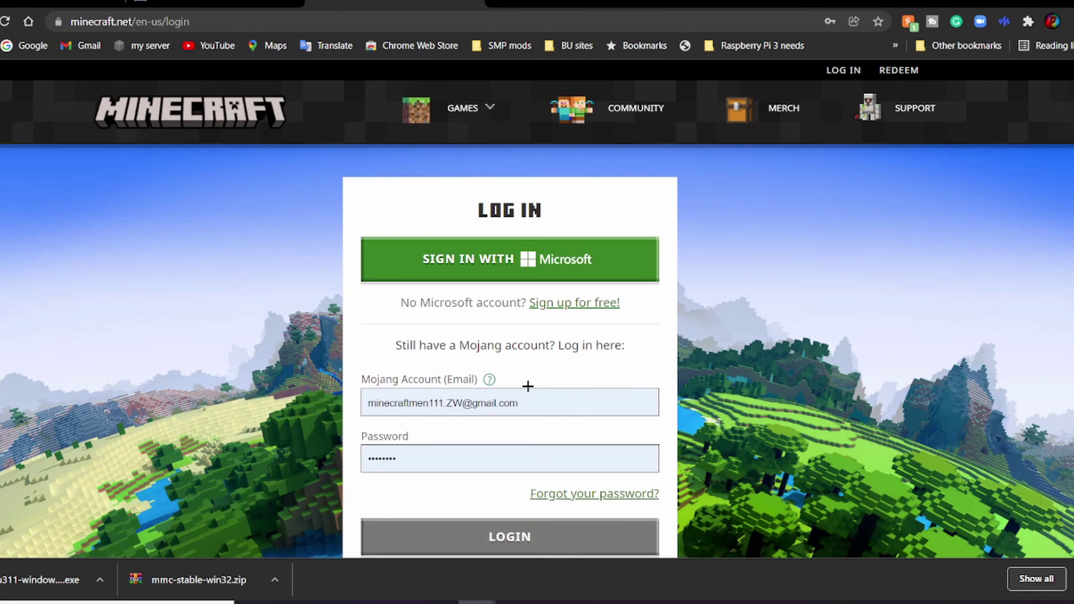
{"action": "left_click_drag", "start_coordinate": [545, 401], "coordinate": [309, 421]}
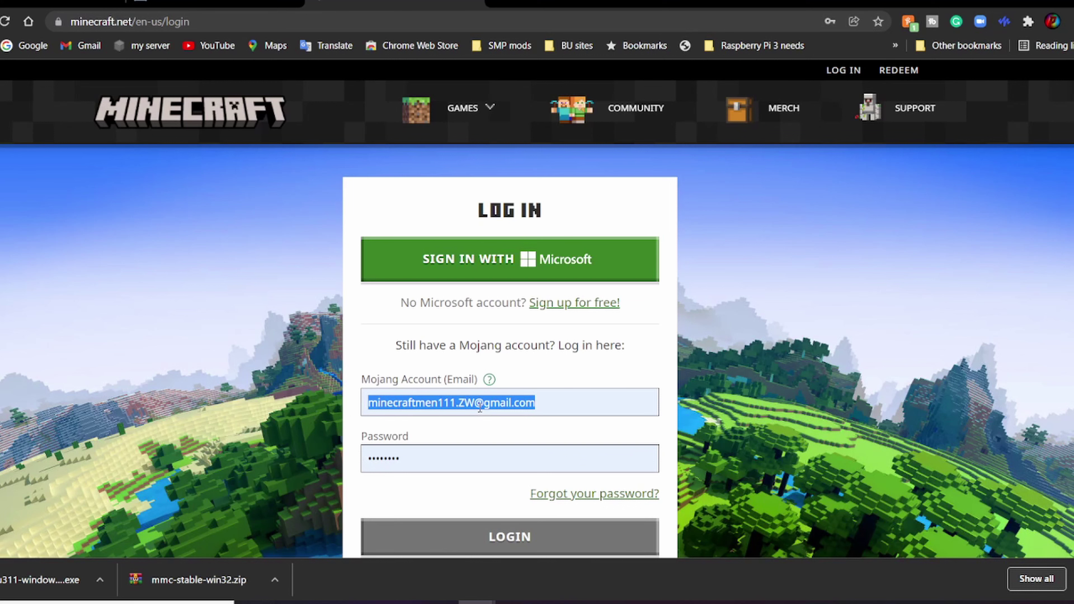
{"action": "left_click", "coordinate": [748, 364]}
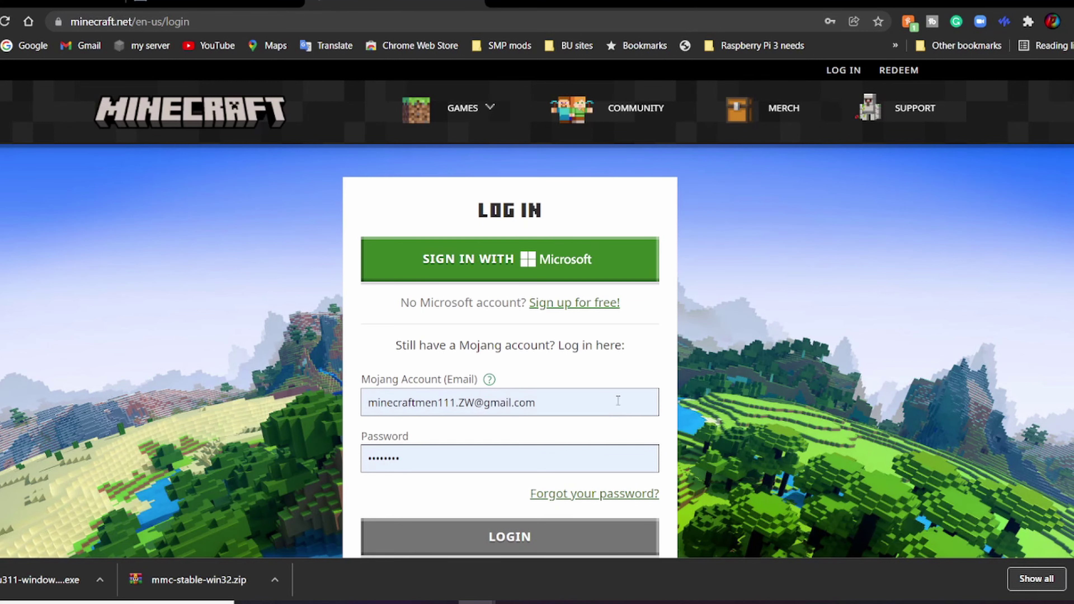
{"action": "scroll", "coordinate": [537, 309], "scroll_direction": "down", "scroll_amount": 5}
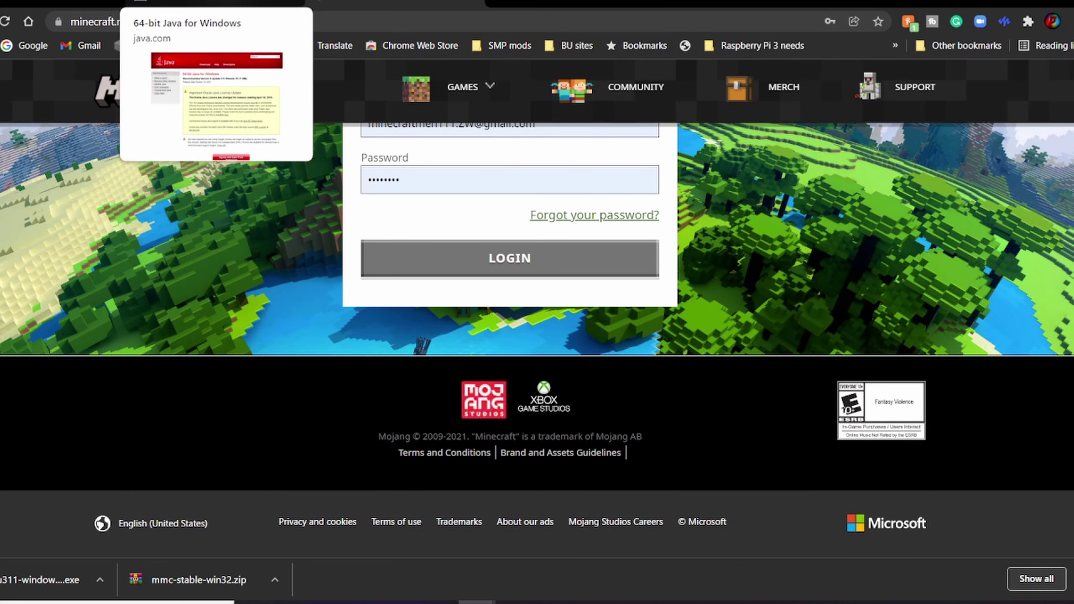
Step: Return to the java.com 64-bit Java 8 Update 311 download page
{"action": "left_click", "coordinate": [64, 2]}
{"action": "left_click", "coordinate": [363, 2]}
{"action": "mouse_move", "coordinate": [439, 89]}
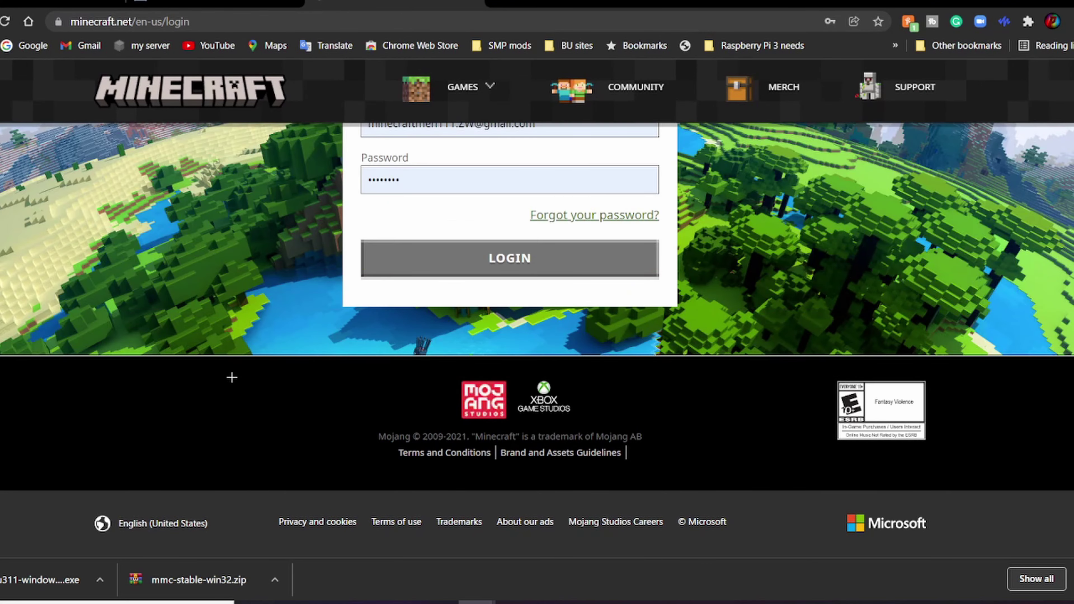
{"action": "scroll", "coordinate": [232, 377], "scroll_direction": "up", "scroll_amount": 6}
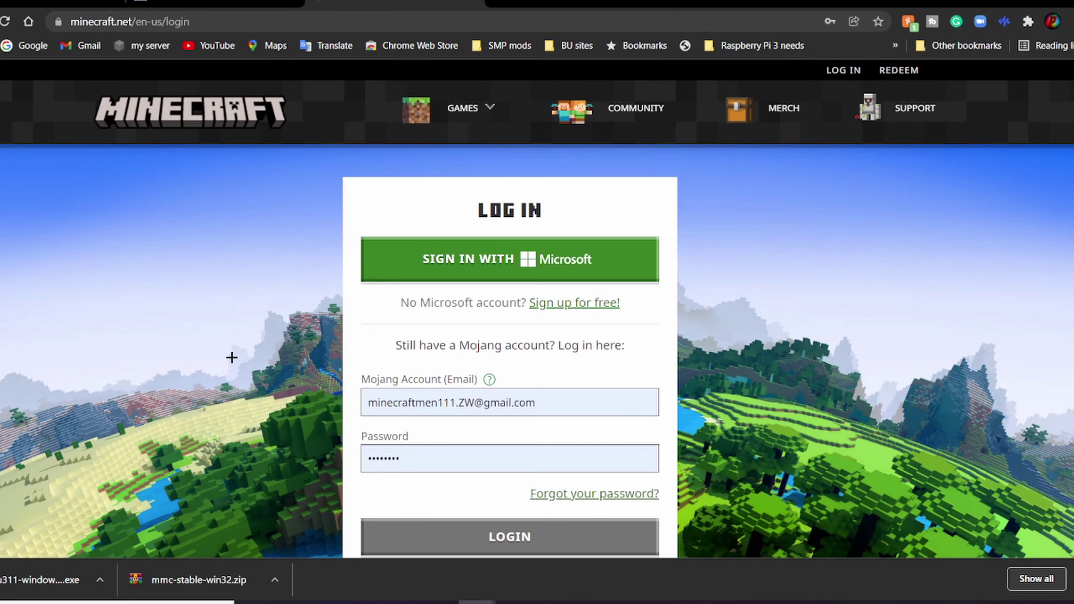
{"action": "scroll", "coordinate": [196, 459], "scroll_direction": "down", "scroll_amount": 2}
{"action": "scroll", "coordinate": [122, 298], "scroll_direction": "up", "scroll_amount": 2}
{"action": "left_click", "coordinate": [214, 4]}
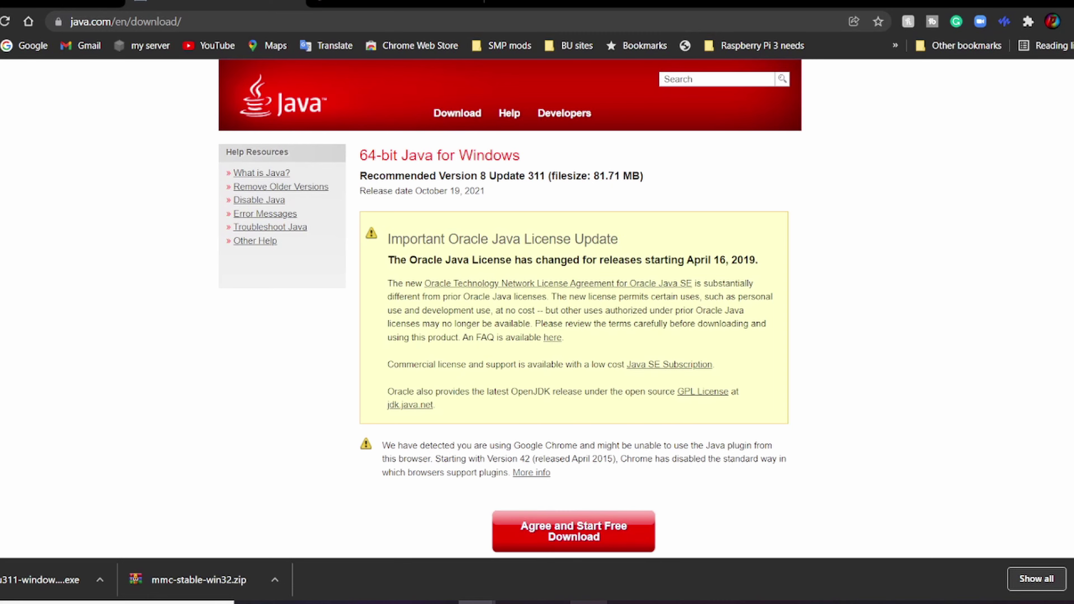
Step: Extract mmc-stable-win32.zip in Downloads into an mmc-stable-win32 folder
{"action": "left_click", "coordinate": [588, 603]}
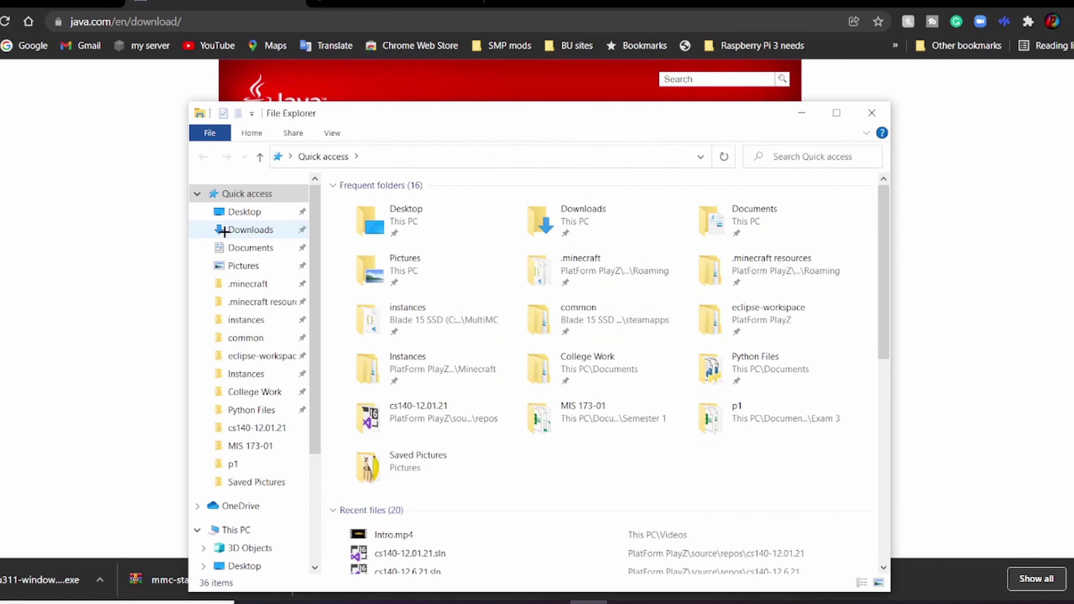
{"action": "left_click", "coordinate": [224, 232]}
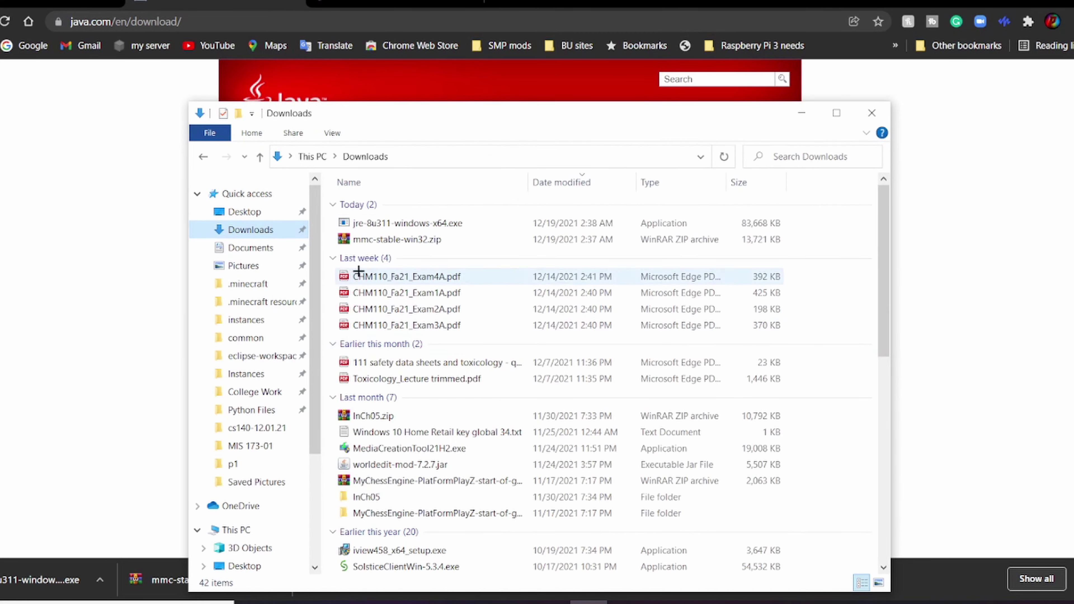
{"action": "right_click", "coordinate": [467, 242]}
{"action": "left_click", "coordinate": [504, 238]}
{"action": "right_click", "coordinate": [513, 237]}
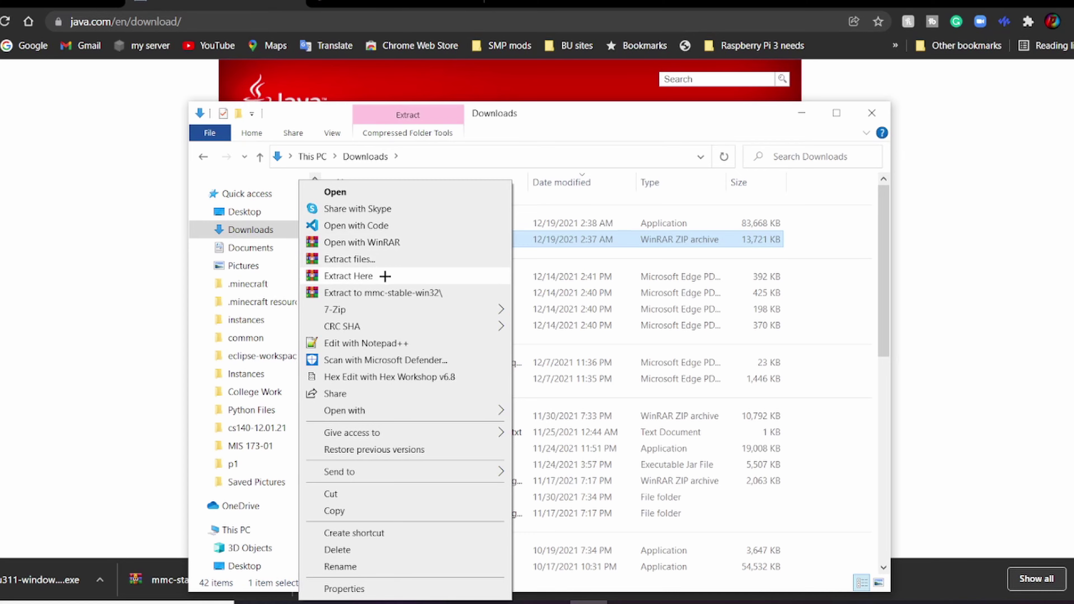
{"action": "left_click", "coordinate": [390, 261]}
{"action": "key", "text": "Return"}
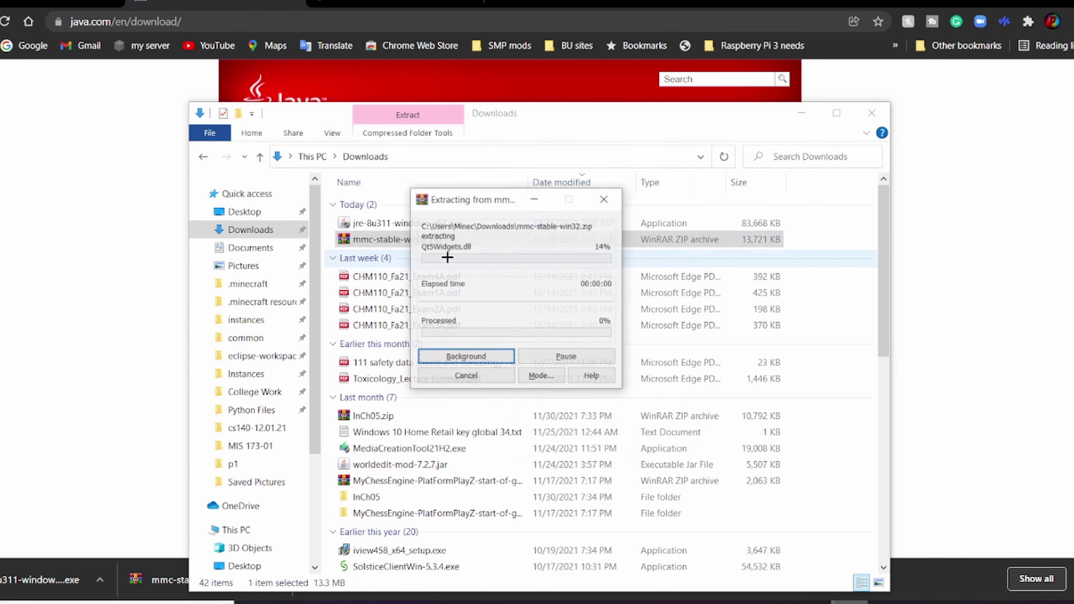
Step: Open the extracted folder to check the MultiMC folder, then go to This PC
{"action": "double_click", "coordinate": [440, 256]}
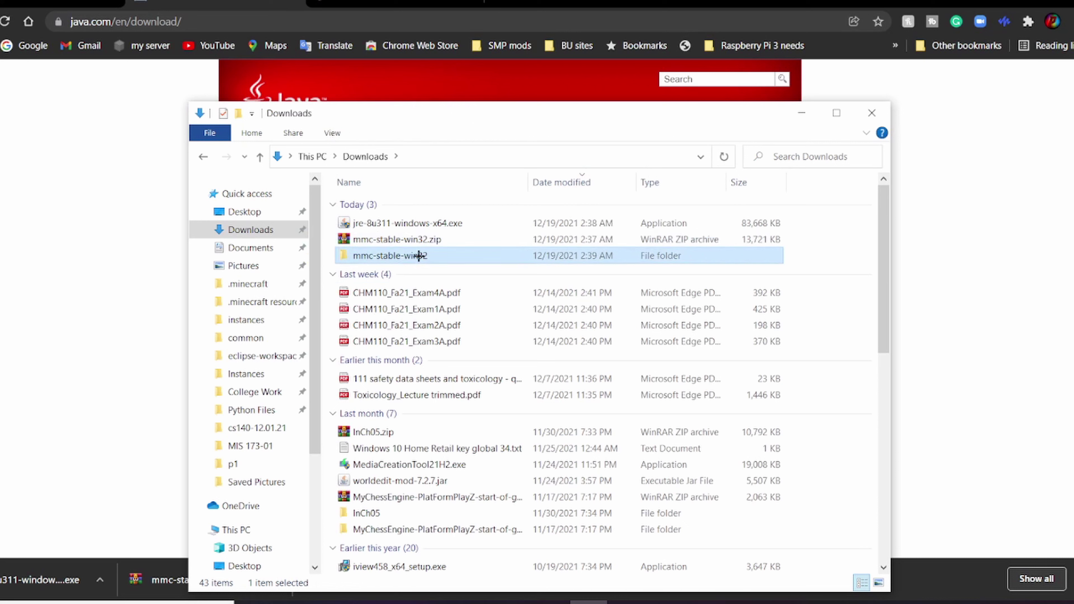
{"action": "left_click", "coordinate": [385, 204]}
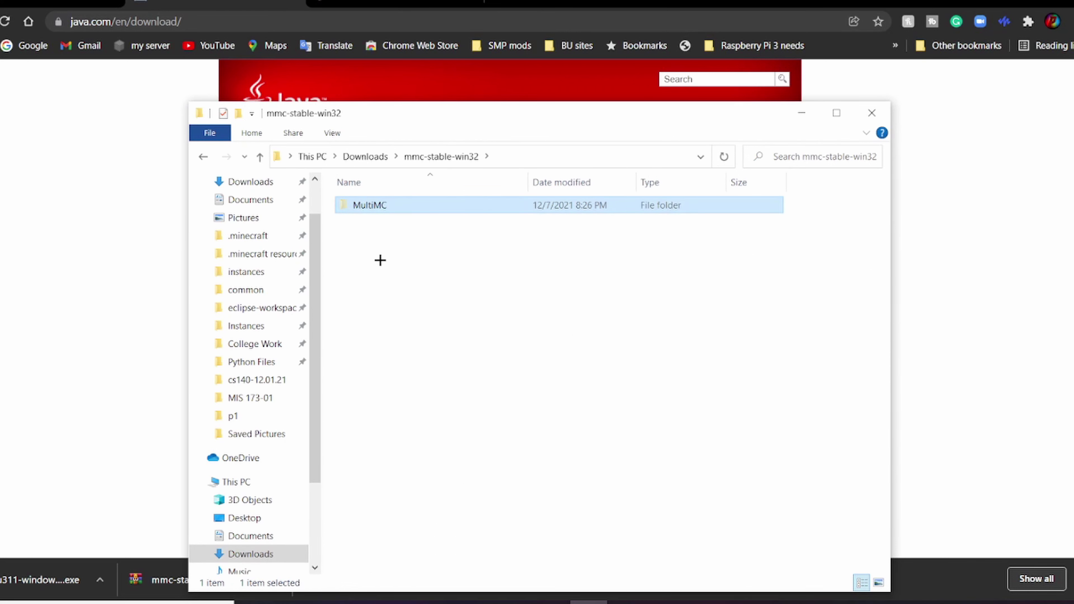
{"action": "left_click", "coordinate": [239, 482]}
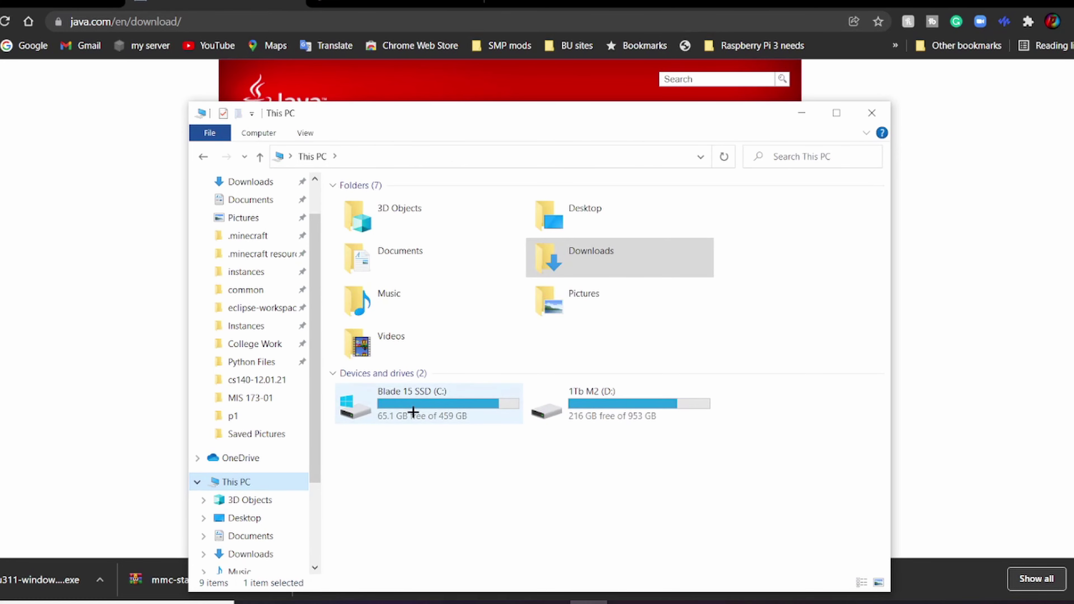
Step: Open the C: drive and look through Program Files (x86) for a MultiMC install
{"action": "double_click", "coordinate": [436, 405]}
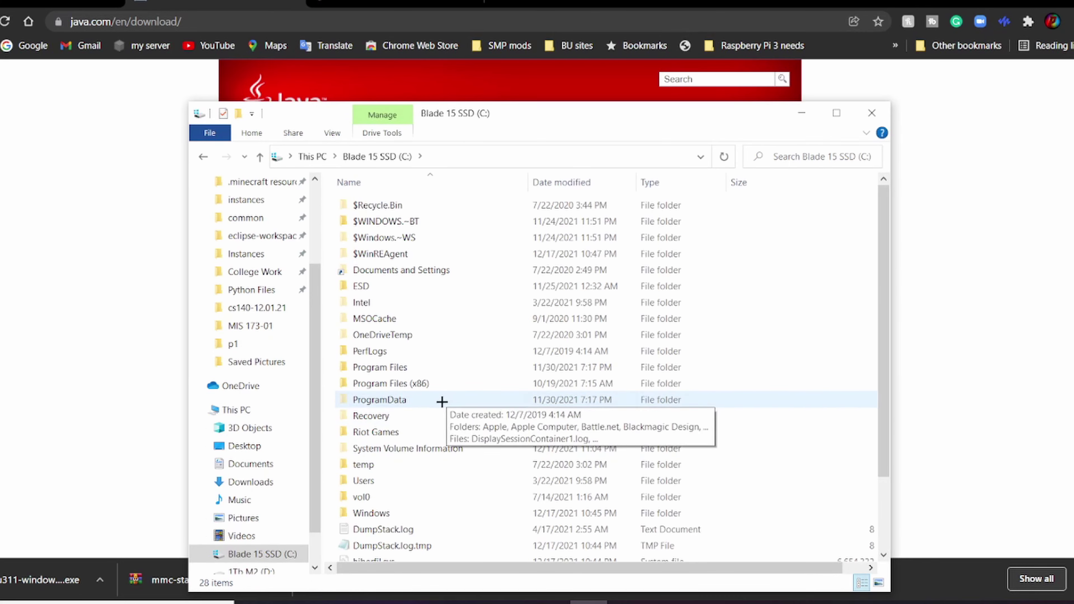
{"action": "double_click", "coordinate": [426, 382]}
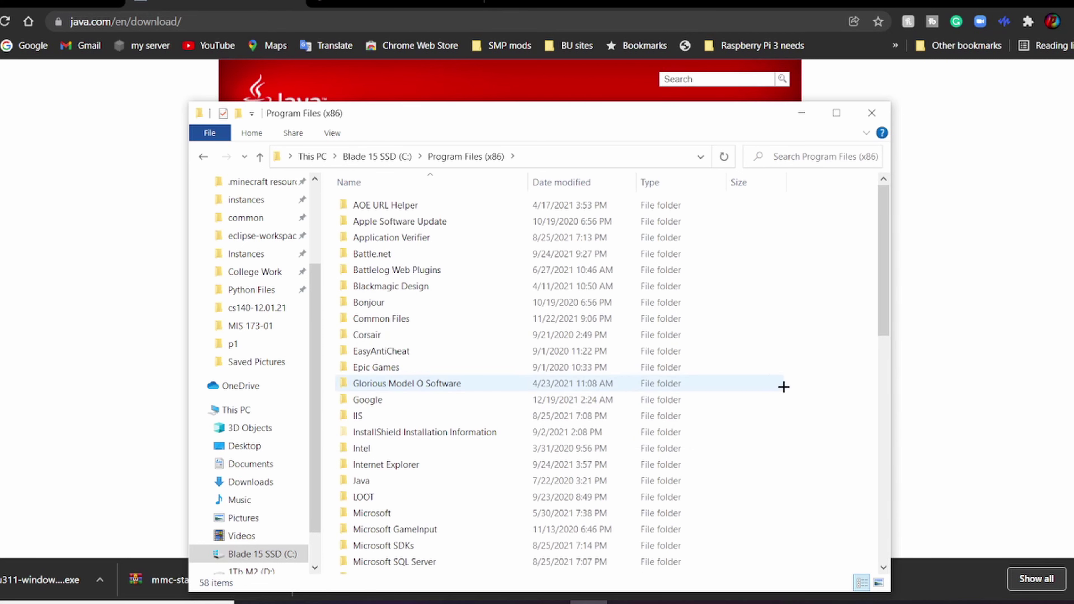
{"action": "scroll", "coordinate": [566, 511], "scroll_direction": "down", "scroll_amount": 4}
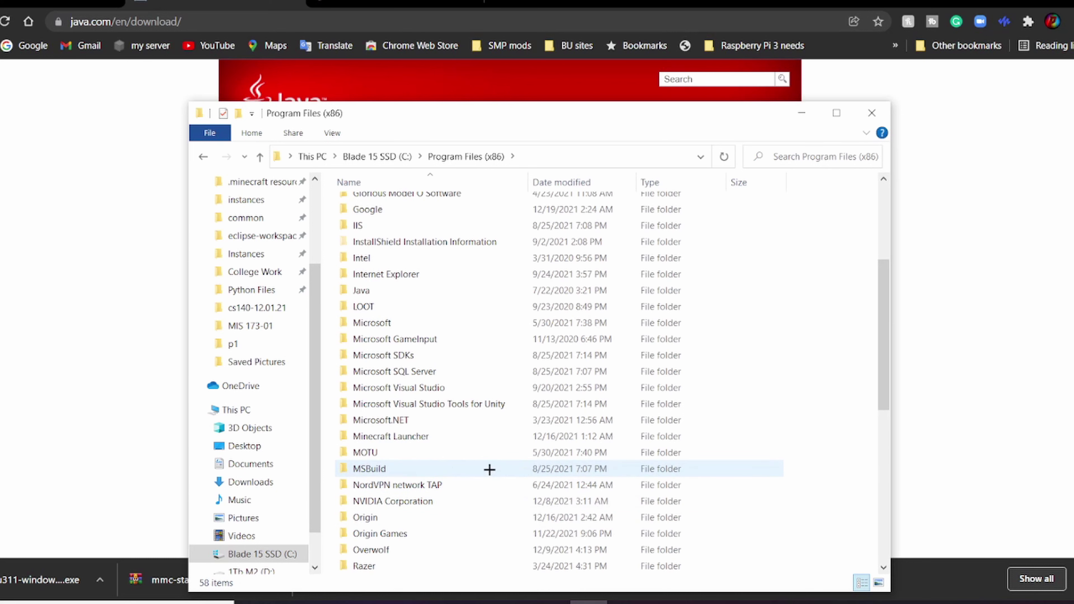
{"action": "scroll", "coordinate": [477, 449], "scroll_direction": "up", "scroll_amount": 1}
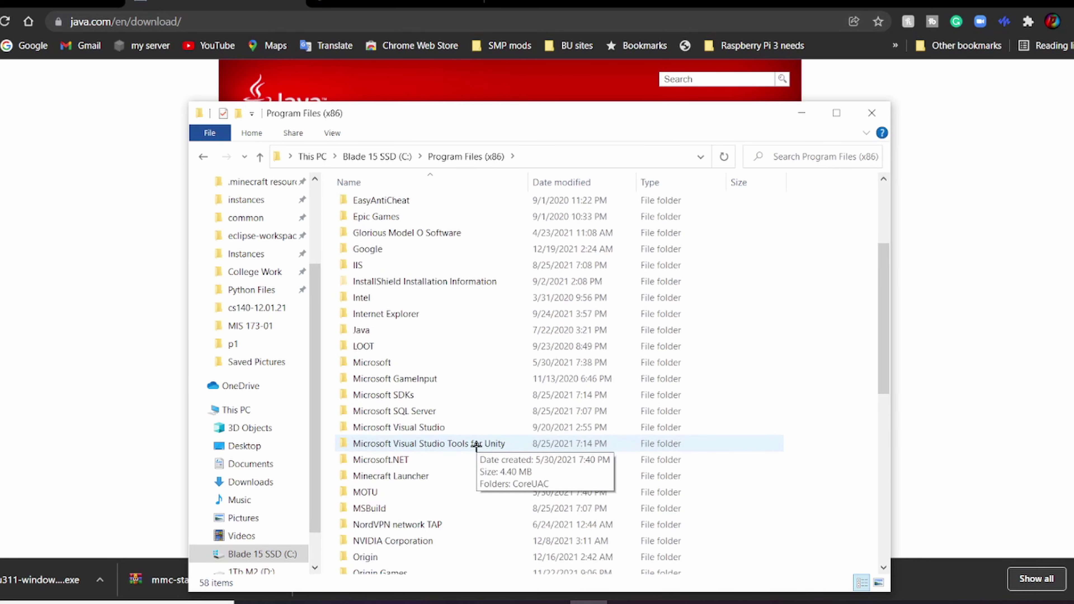
{"action": "scroll", "coordinate": [477, 446], "scroll_direction": "up", "scroll_amount": 3}
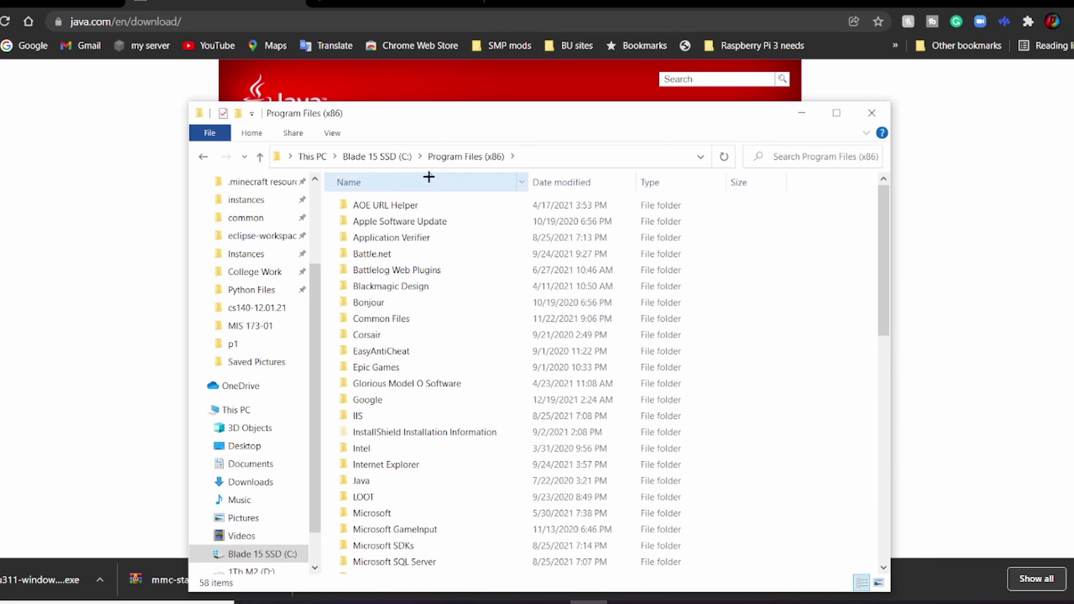
Step: Find the existing MultiMC folder in Program Files, then return to the C: drive root
{"action": "left_click", "coordinate": [399, 159]}
{"action": "left_click", "coordinate": [412, 369]}
{"action": "double_click", "coordinate": [412, 369]}
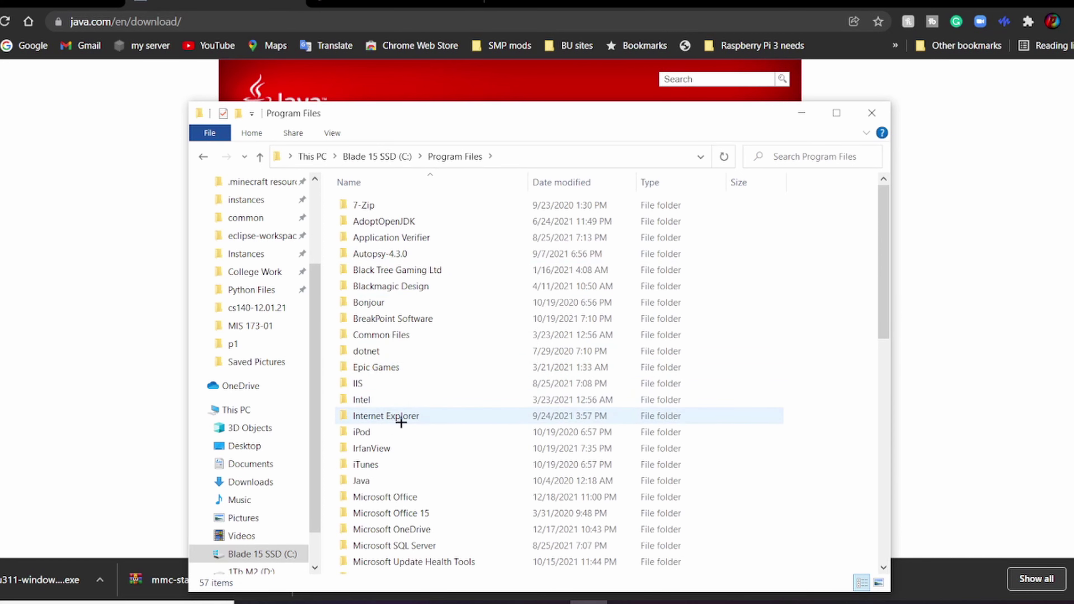
{"action": "scroll", "coordinate": [406, 423], "scroll_direction": "down", "scroll_amount": 3}
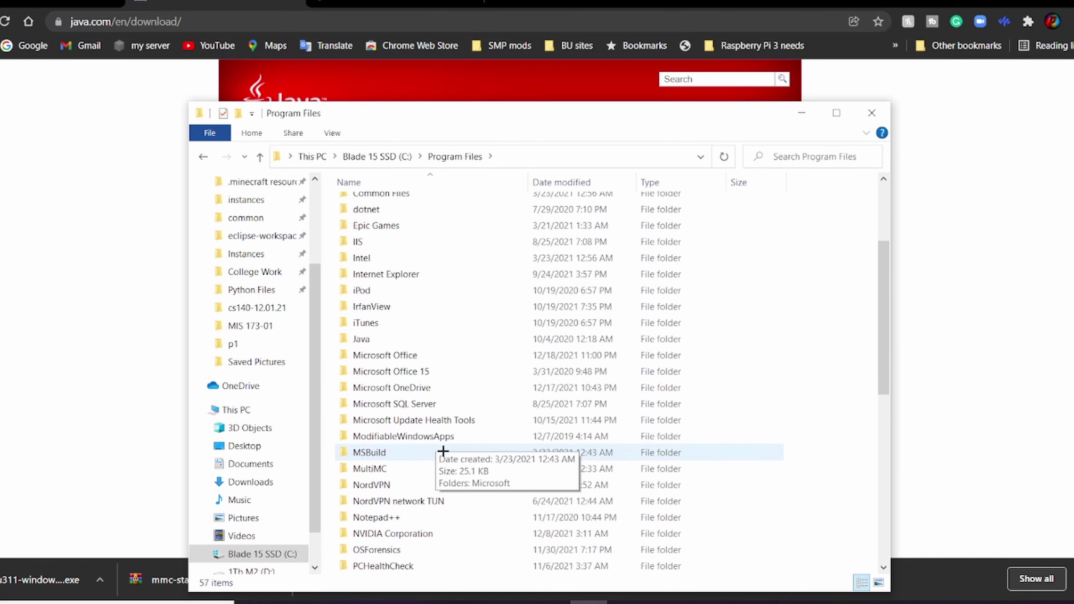
{"action": "left_click", "coordinate": [419, 469]}
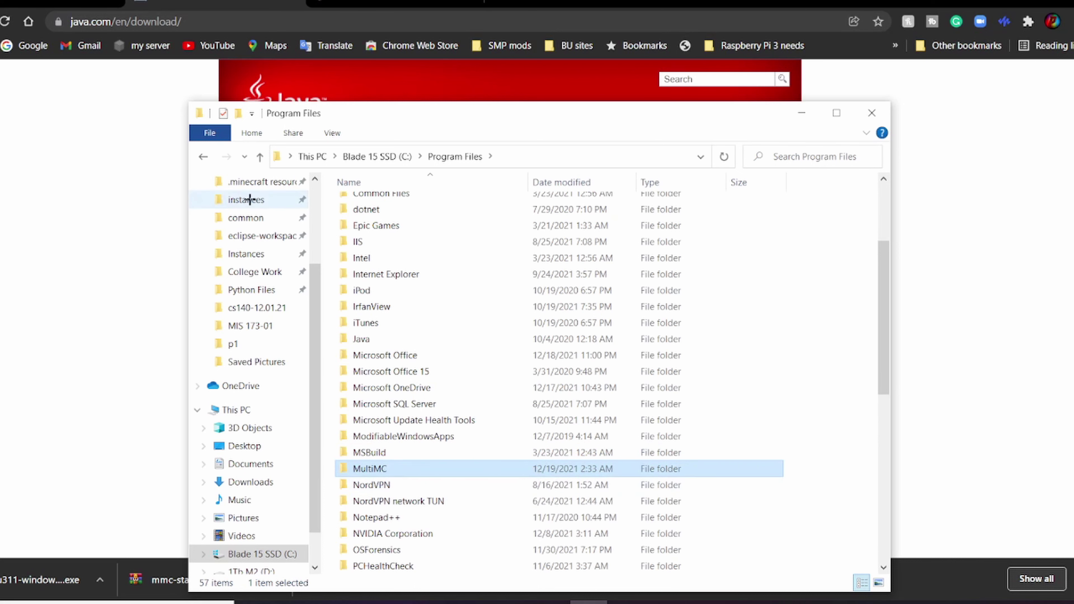
{"action": "left_click", "coordinate": [376, 156]}
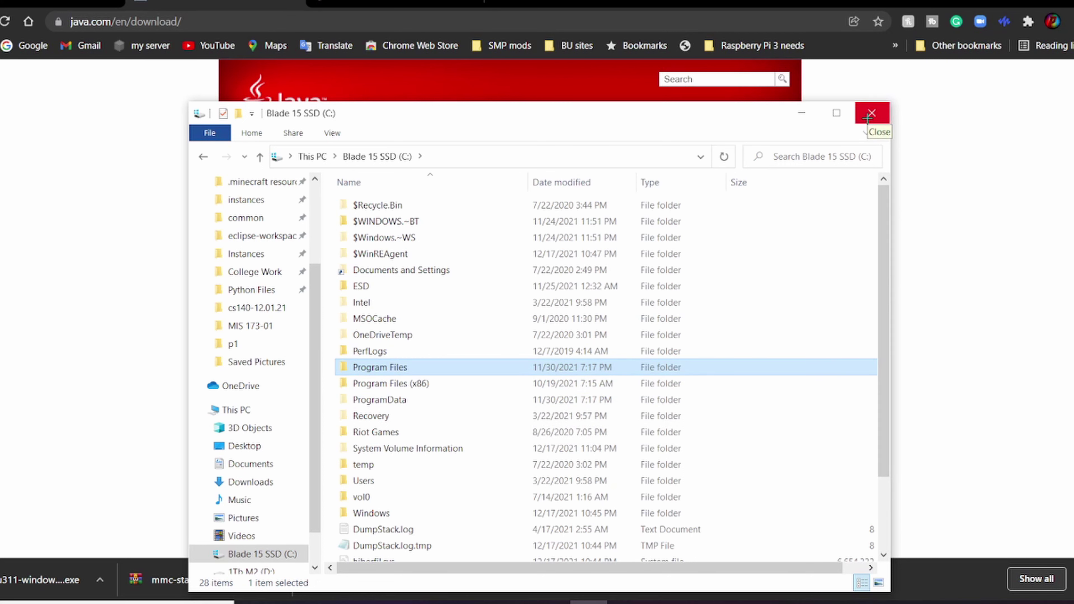
{"action": "scroll", "coordinate": [221, 312], "scroll_direction": "up", "scroll_amount": 1}
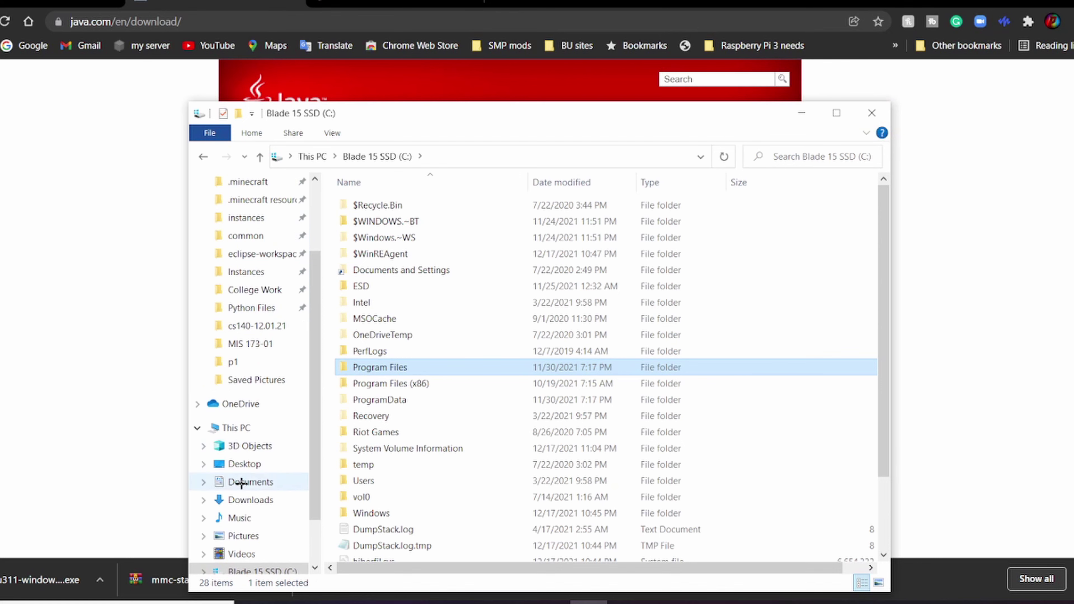
Step: Delete the mmc-stable-win32 zip and its extracted folder from Downloads
{"action": "left_click", "coordinate": [242, 500]}
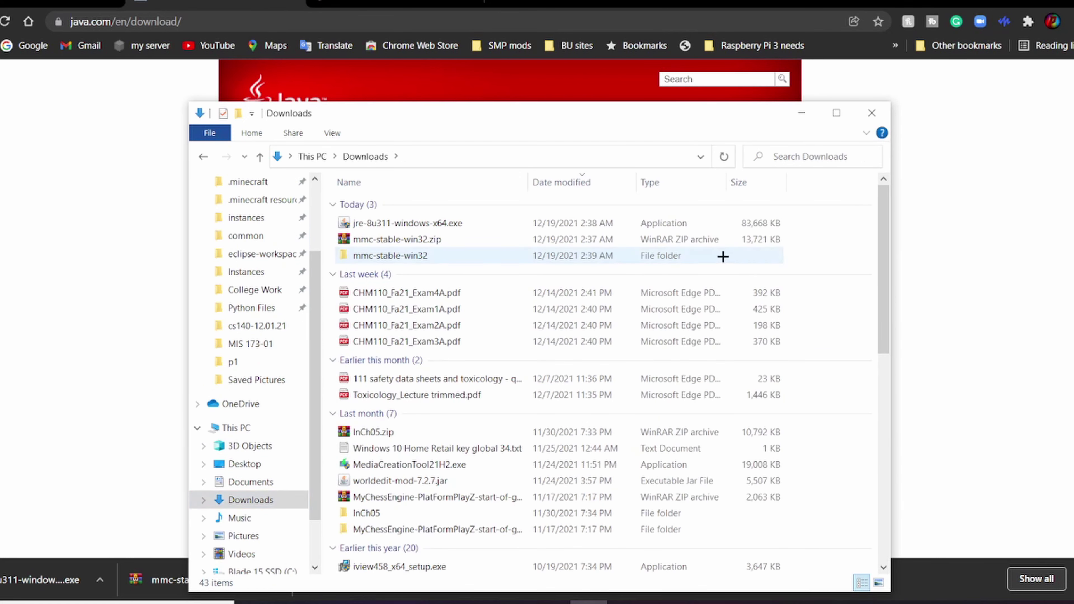
{"action": "double_click", "coordinate": [758, 257]}
{"action": "left_click", "coordinate": [307, 233]}
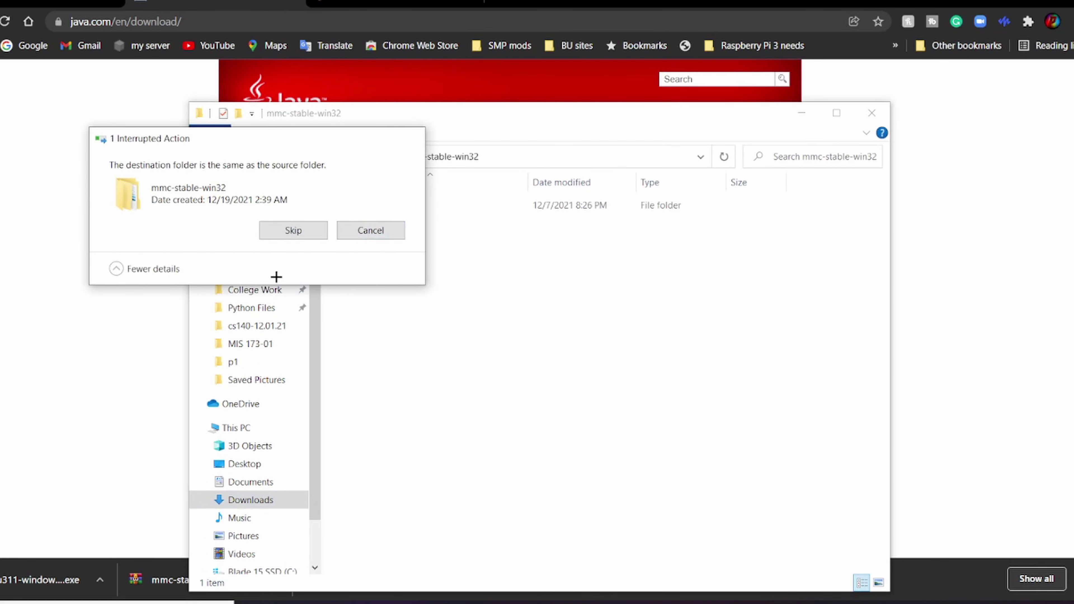
{"action": "left_click", "coordinate": [390, 164]}
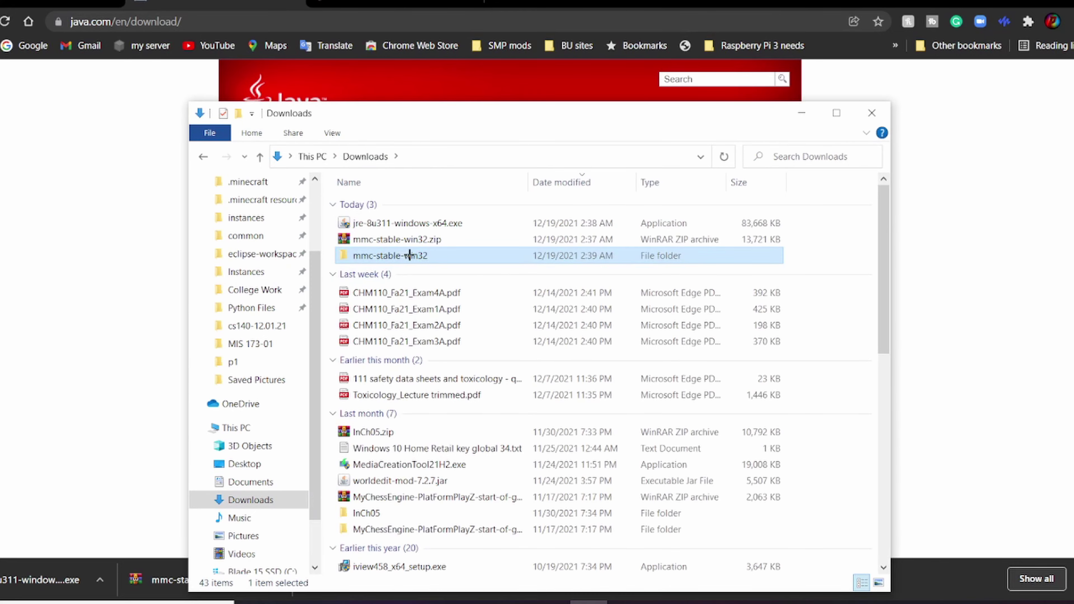
{"action": "key", "text": "shift+Up"}
{"action": "key", "text": "Delete"}
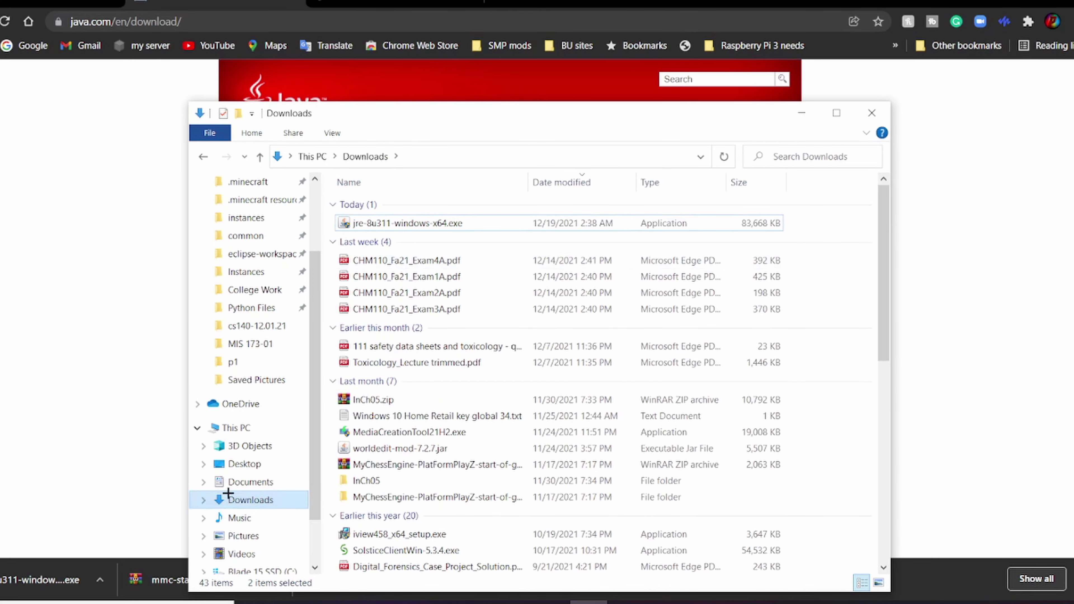
Step: Open the installed MultiMC folder under C:\Program Files
{"action": "left_click", "coordinate": [224, 428]}
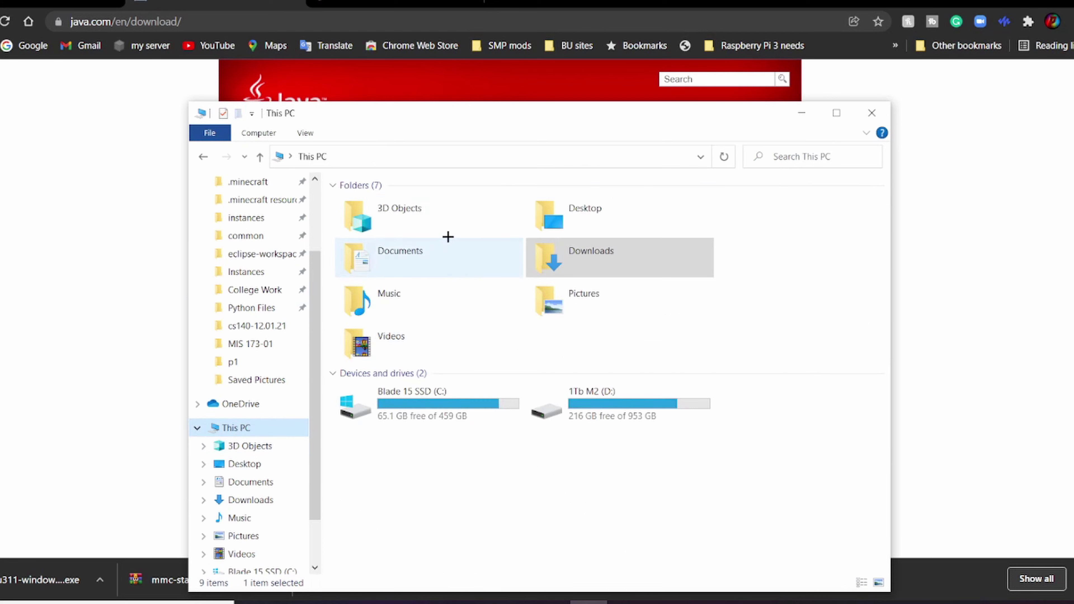
{"action": "double_click", "coordinate": [413, 412]}
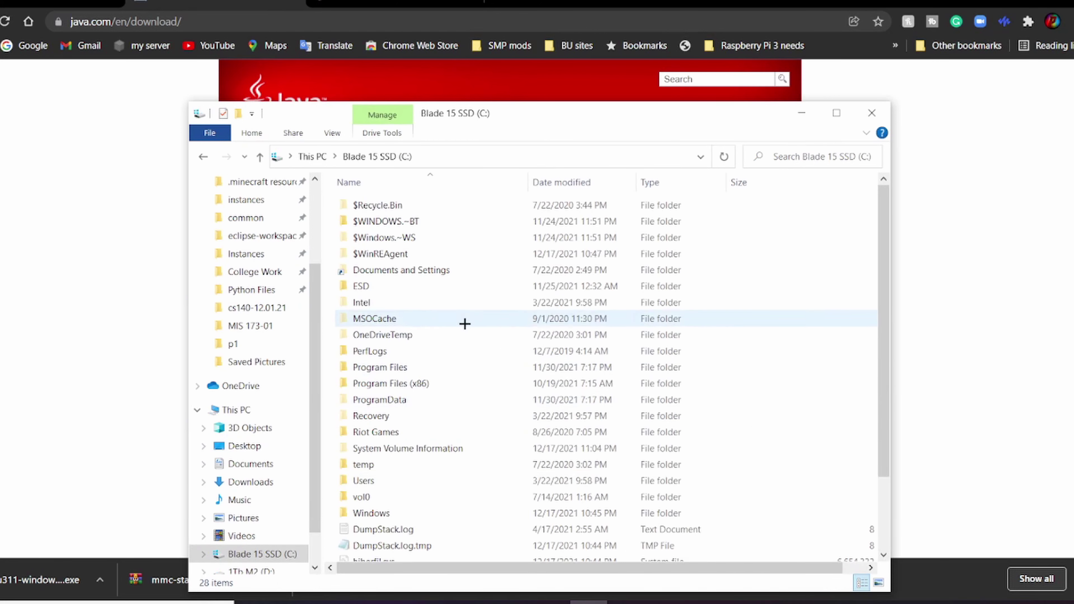
{"action": "double_click", "coordinate": [405, 367]}
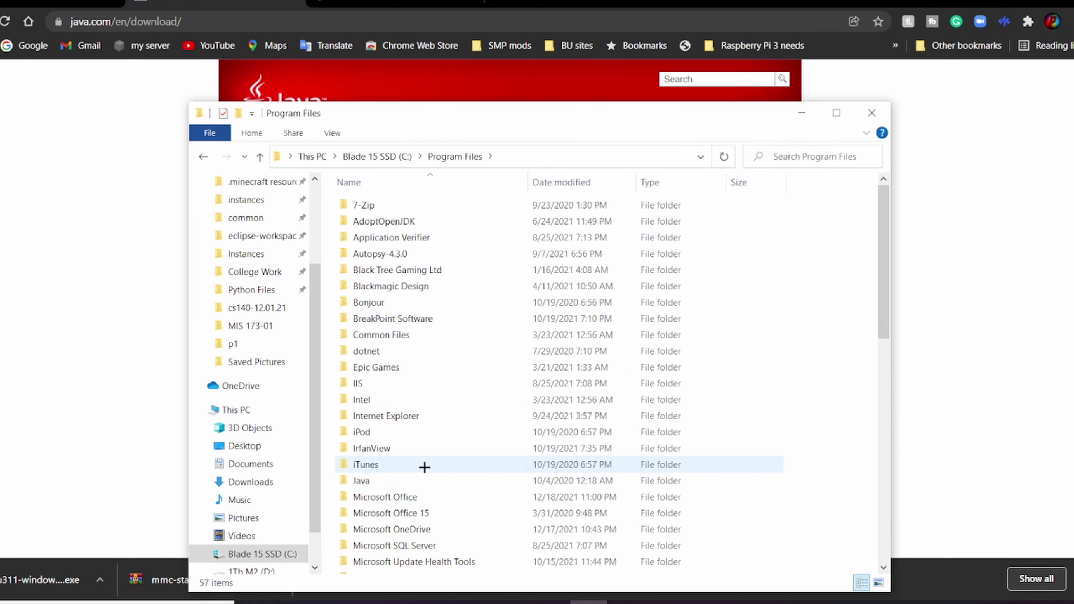
{"action": "scroll", "coordinate": [419, 470], "scroll_direction": "down", "scroll_amount": 3}
{"action": "double_click", "coordinate": [424, 471]}
{"action": "scroll", "coordinate": [431, 406], "scroll_direction": "down", "scroll_amount": 8}
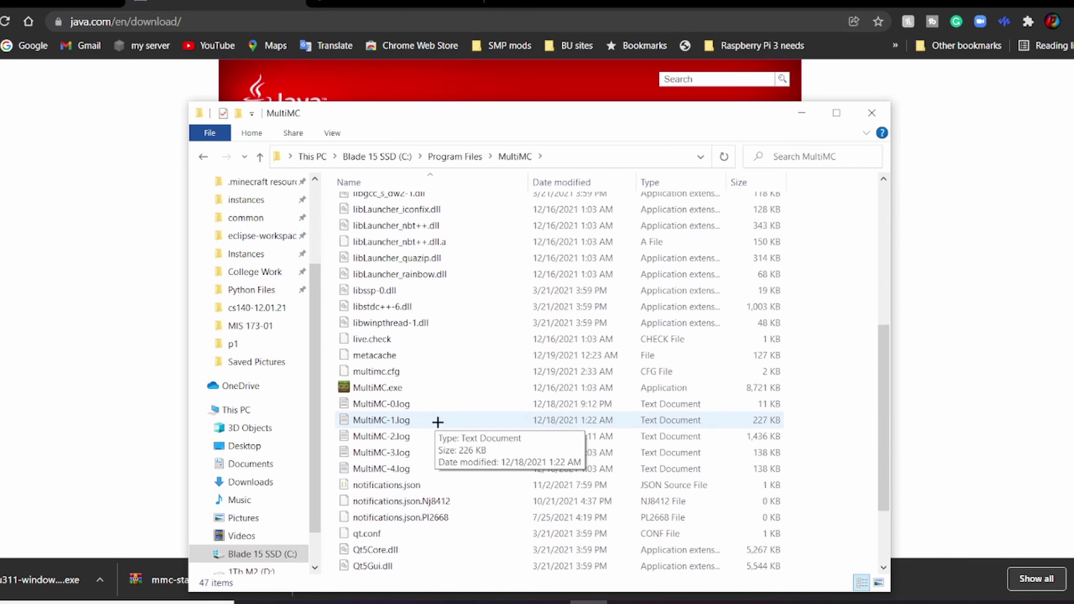
Step: Launch MultiMC.exe from that folder and close the File Explorer windows
{"action": "right_click", "coordinate": [380, 291]}
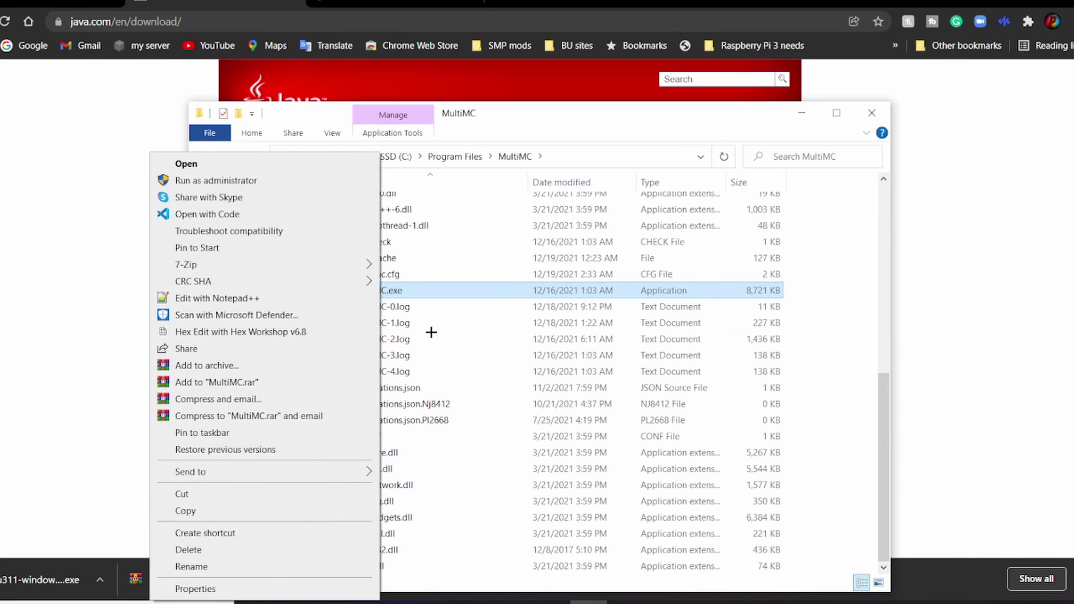
{"action": "left_click", "coordinate": [548, 121]}
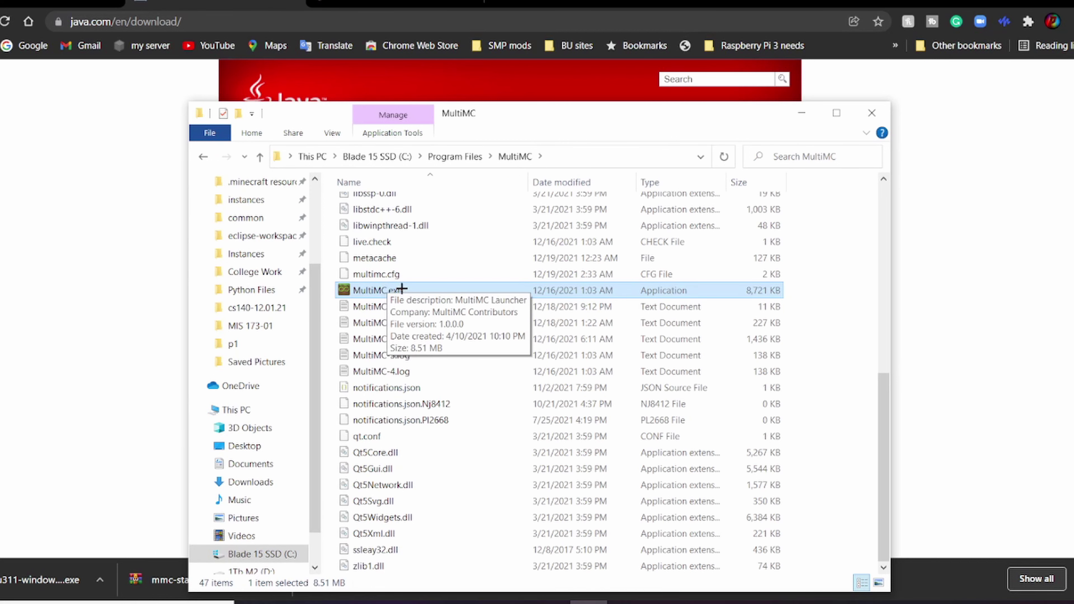
{"action": "left_click", "coordinate": [333, 133]}
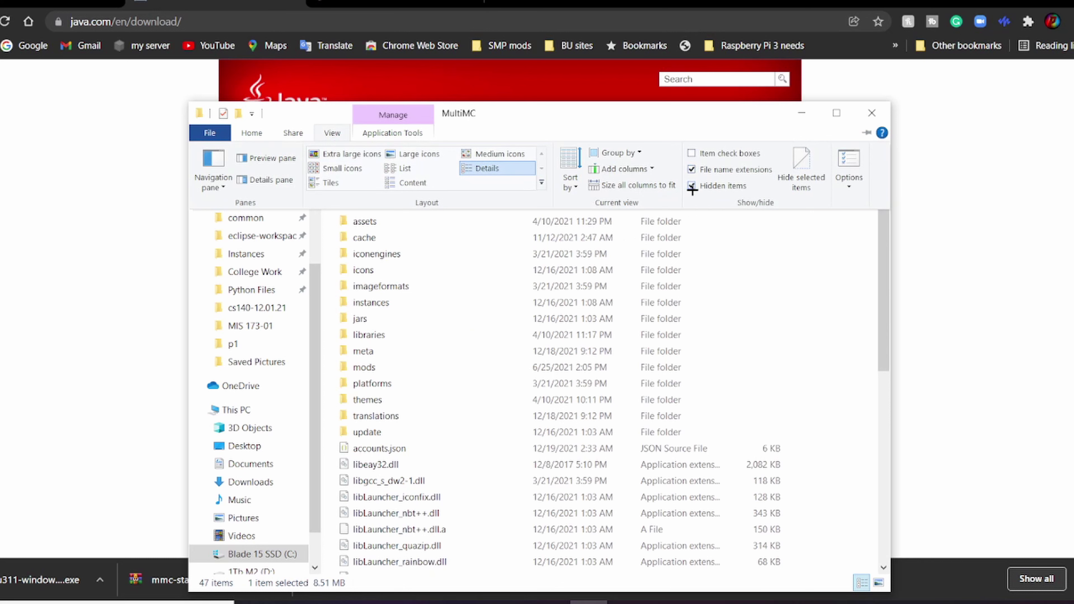
{"action": "left_click", "coordinate": [822, 338]}
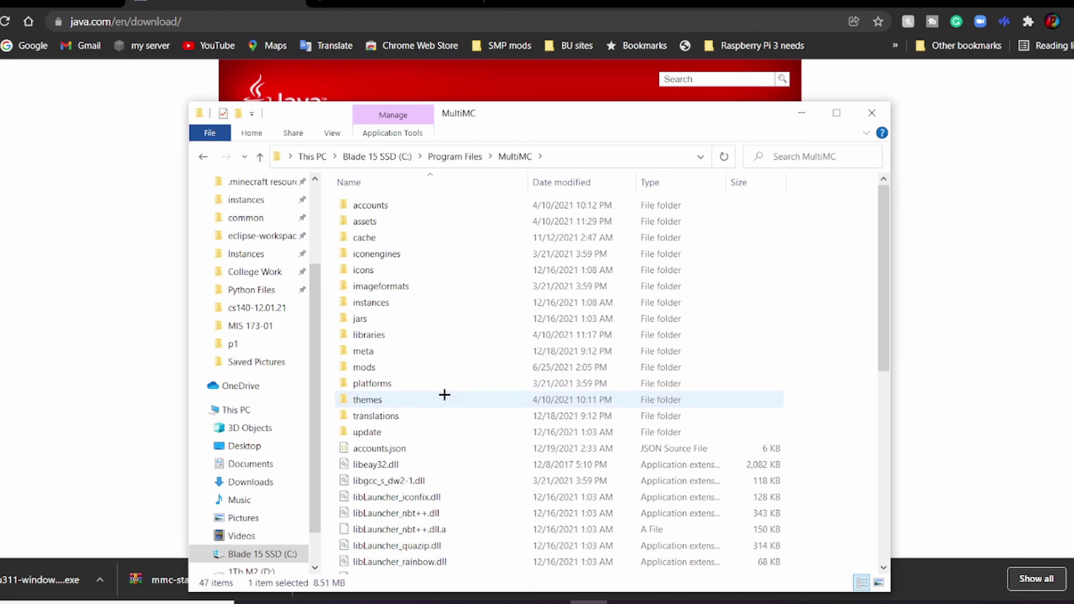
{"action": "scroll", "coordinate": [444, 394], "scroll_direction": "down", "scroll_amount": 8}
{"action": "double_click", "coordinate": [393, 291]}
{"action": "right_click", "coordinate": [395, 290]}
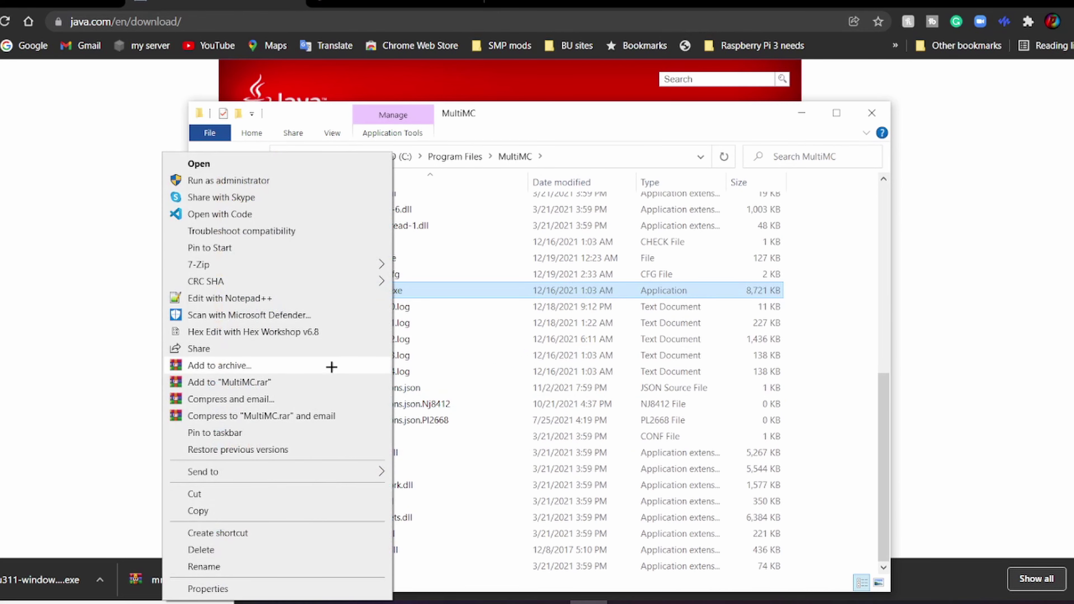
{"action": "mouse_move", "coordinate": [330, 472]}
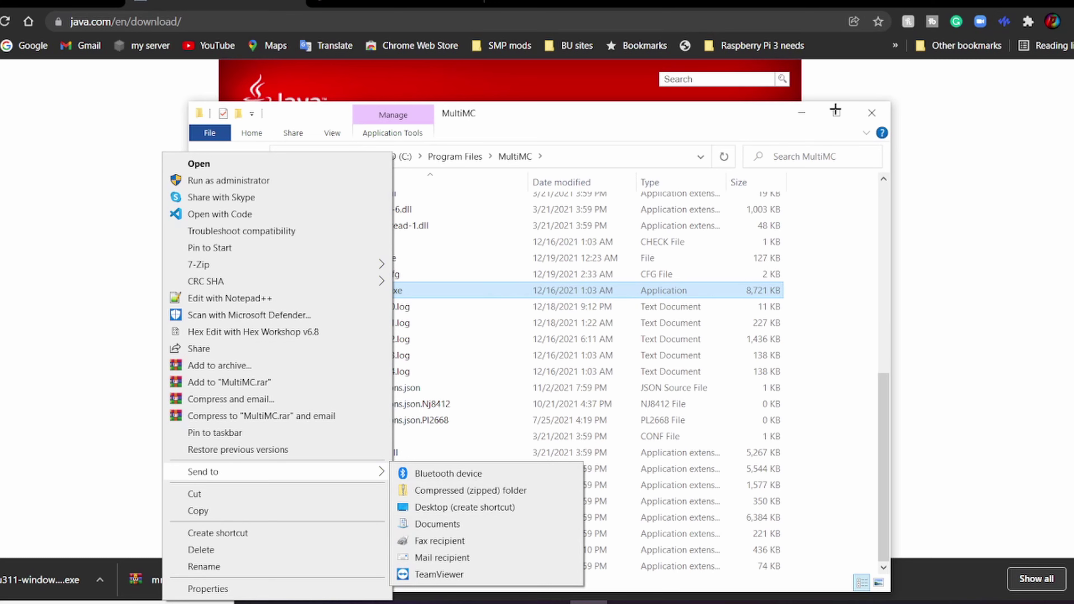
{"action": "left_click", "coordinate": [868, 105]}
{"action": "left_click", "coordinate": [872, 113]}
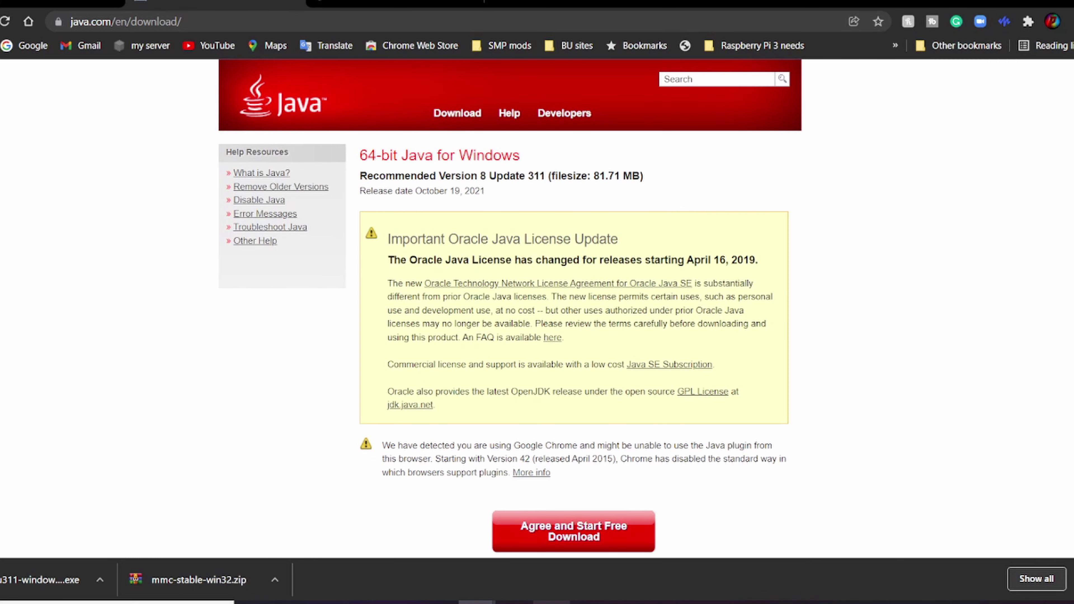
Step: Delete jre-8u311-windows-x64.exe from the Downloads folder, then close File Explorer
{"action": "key", "text": "super+e"}
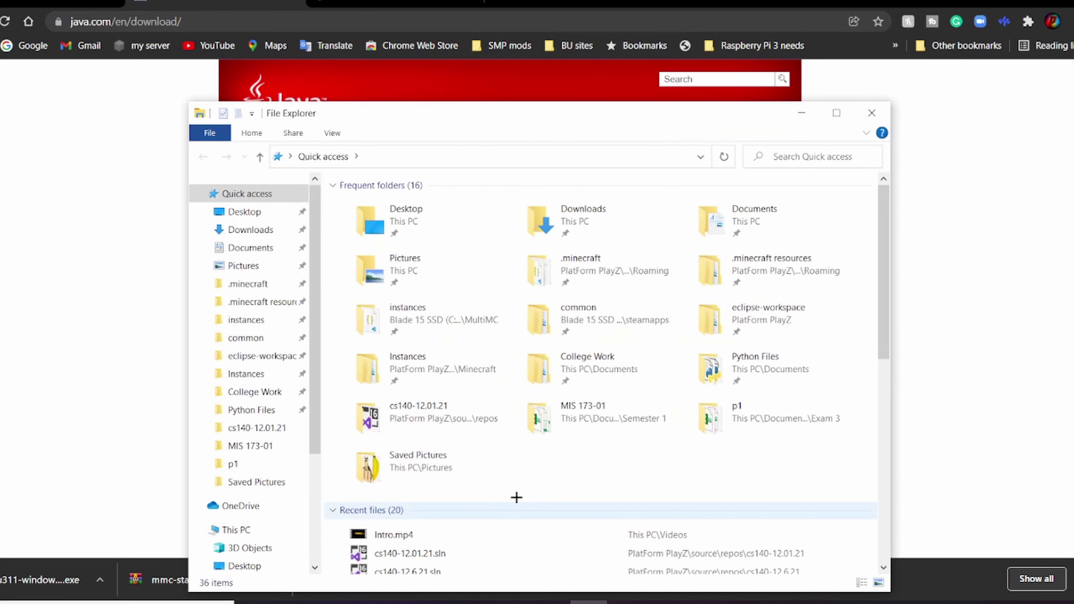
{"action": "scroll", "coordinate": [313, 508], "scroll_direction": "down", "scroll_amount": 5}
{"action": "scroll", "coordinate": [196, 425], "scroll_direction": "up", "scroll_amount": 2}
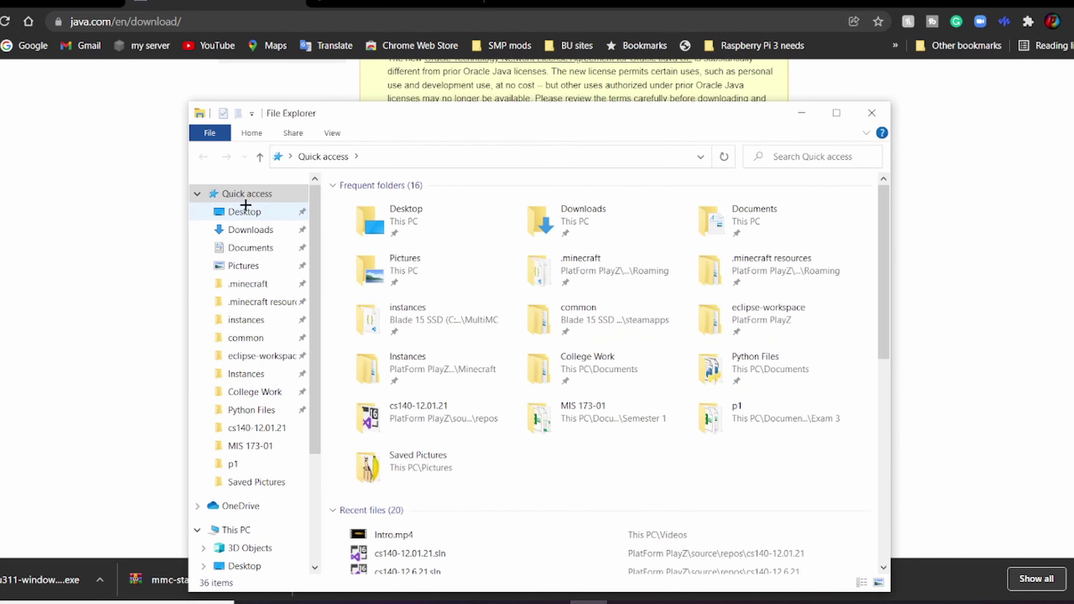
{"action": "left_click", "coordinate": [237, 530]}
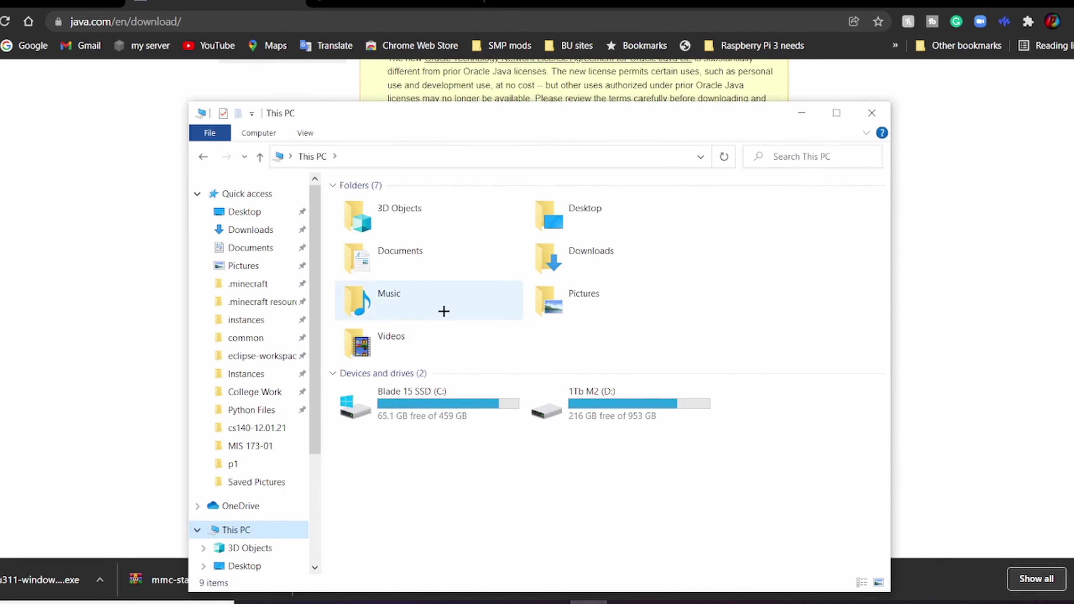
{"action": "double_click", "coordinate": [577, 246]}
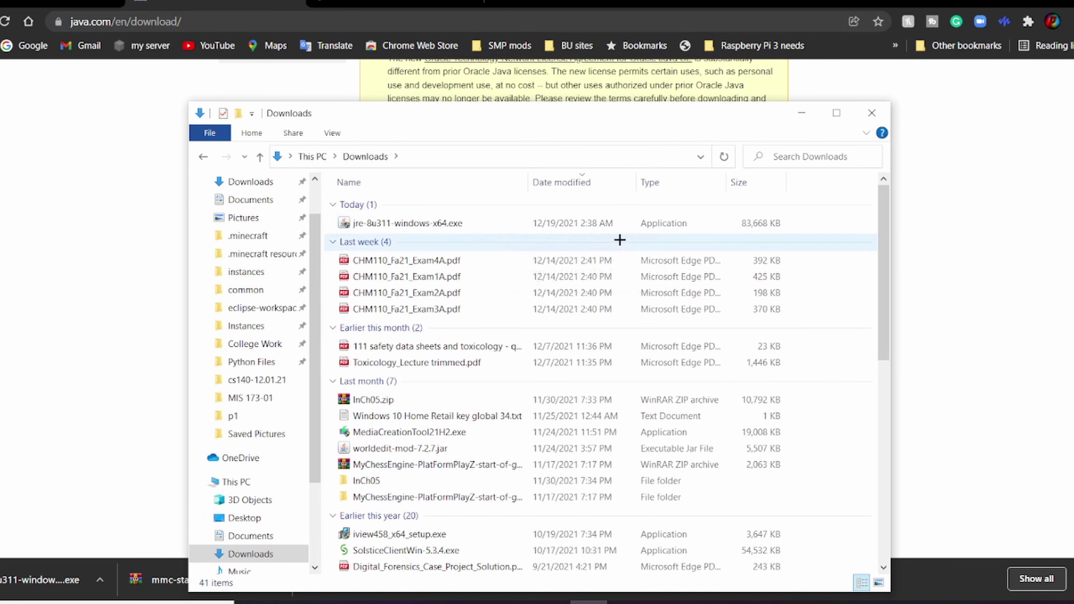
{"action": "left_click", "coordinate": [548, 222]}
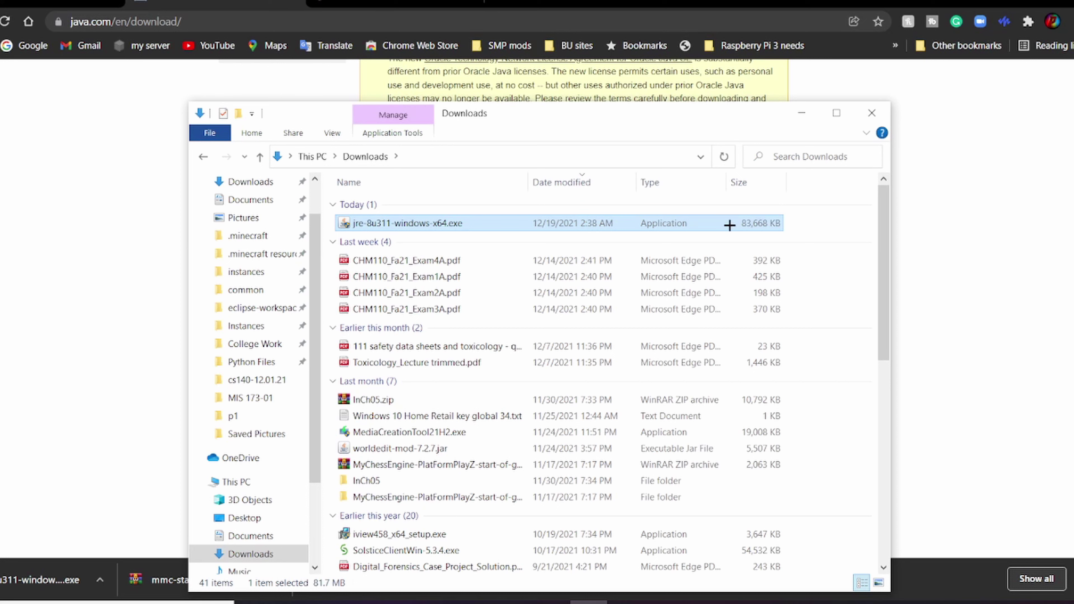
{"action": "key", "text": "Delete"}
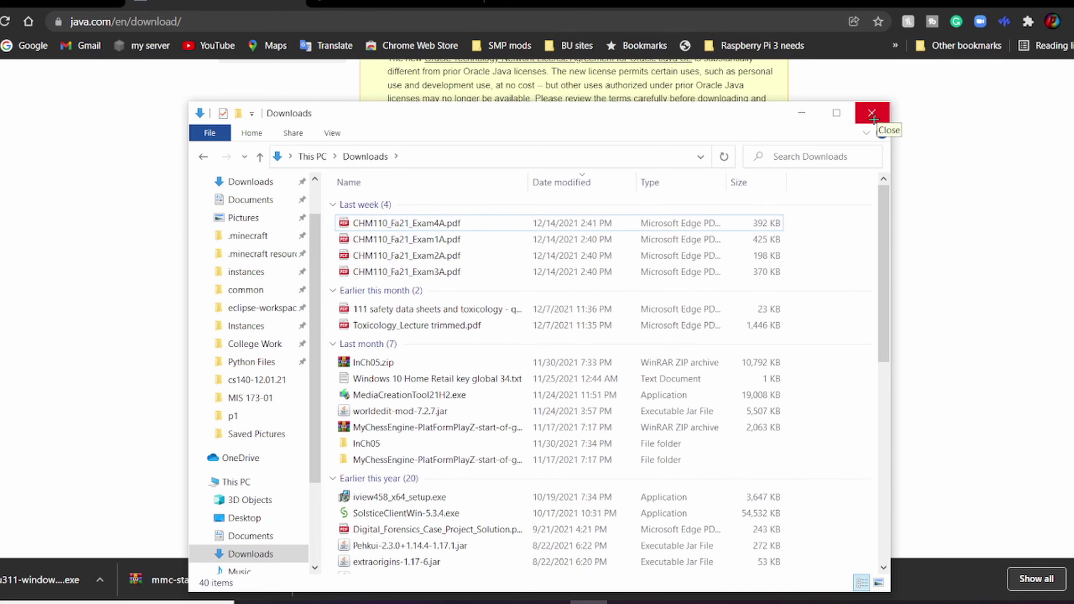
{"action": "left_click", "coordinate": [871, 114]}
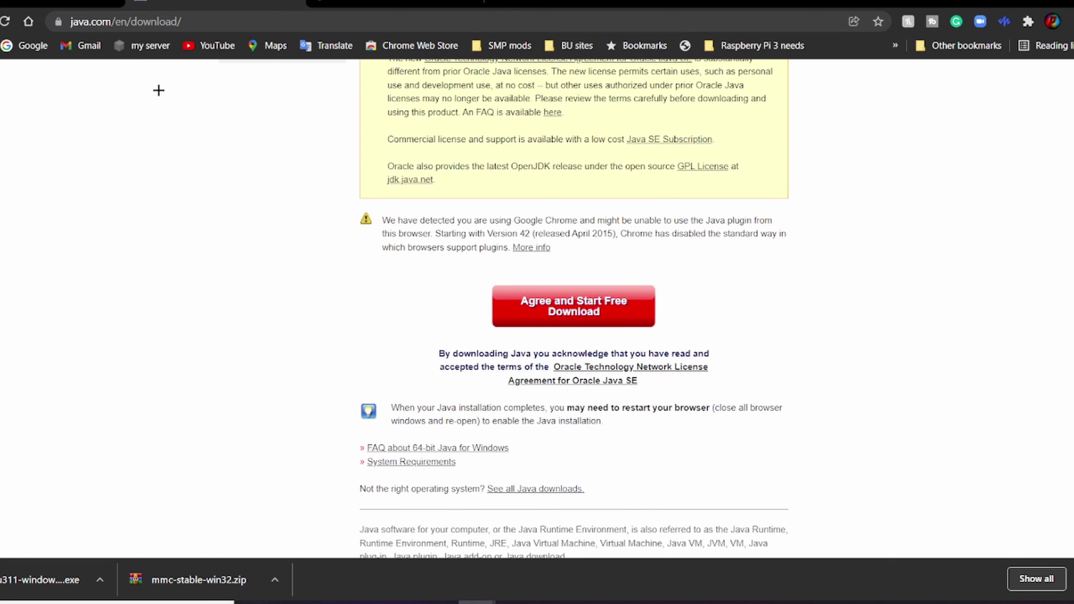
Step: Launch Minecraft Launcher through Windows search
{"action": "left_click", "coordinate": [75, 9]}
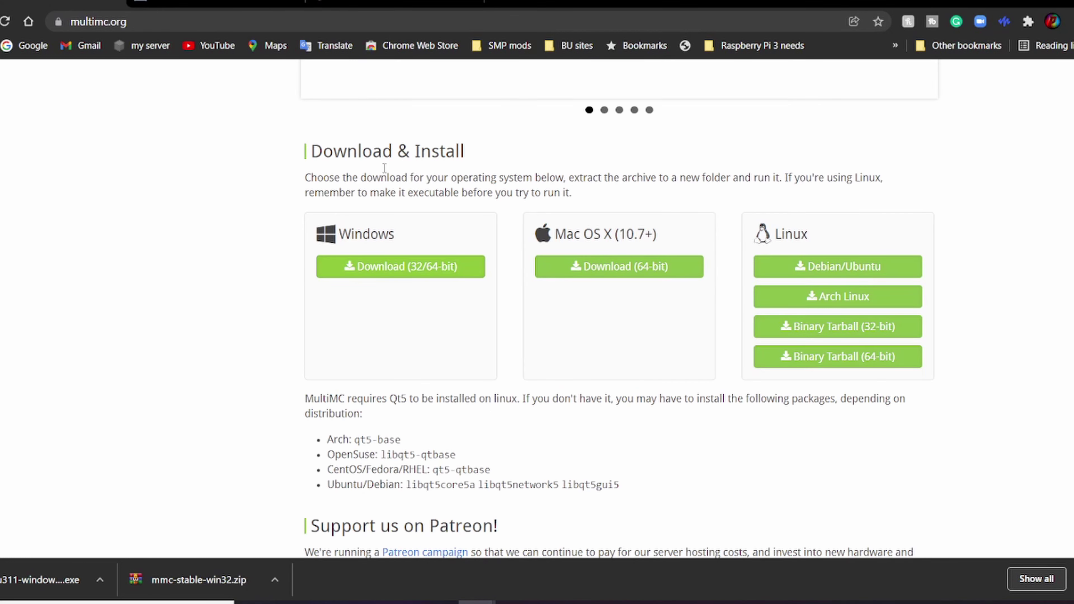
{"action": "key", "text": "ctrl+Tab"}
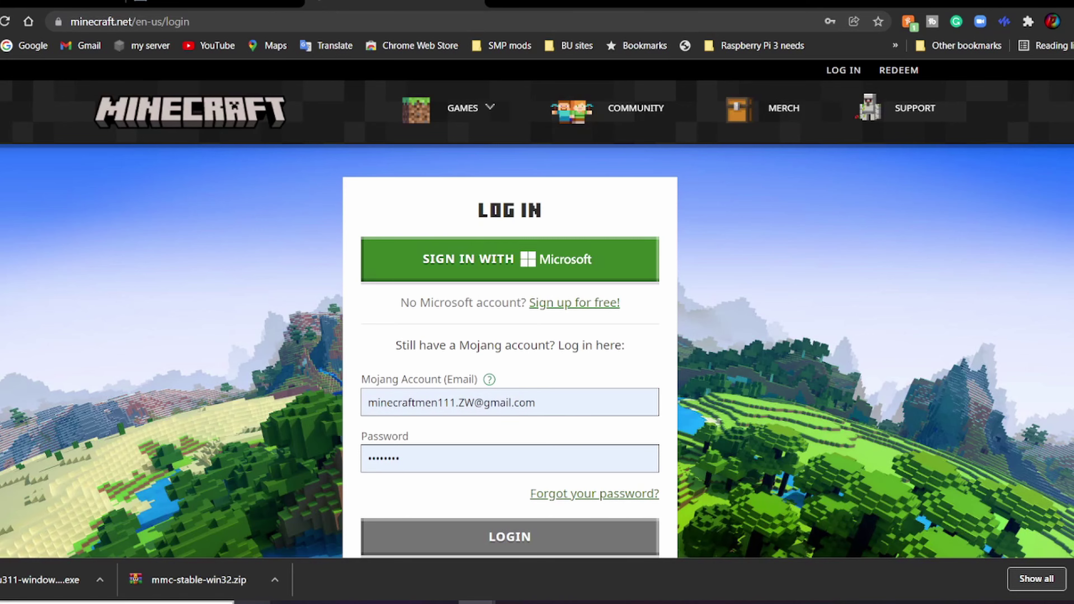
{"action": "key", "text": "super"}
{"action": "type", "text": "minc"}
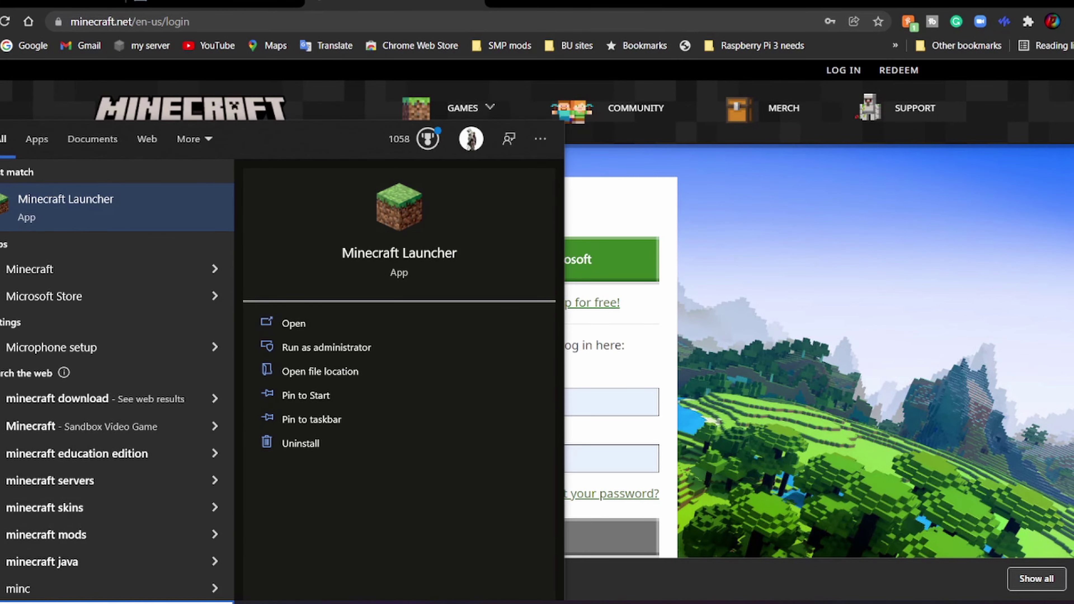
{"action": "key", "text": "Return"}
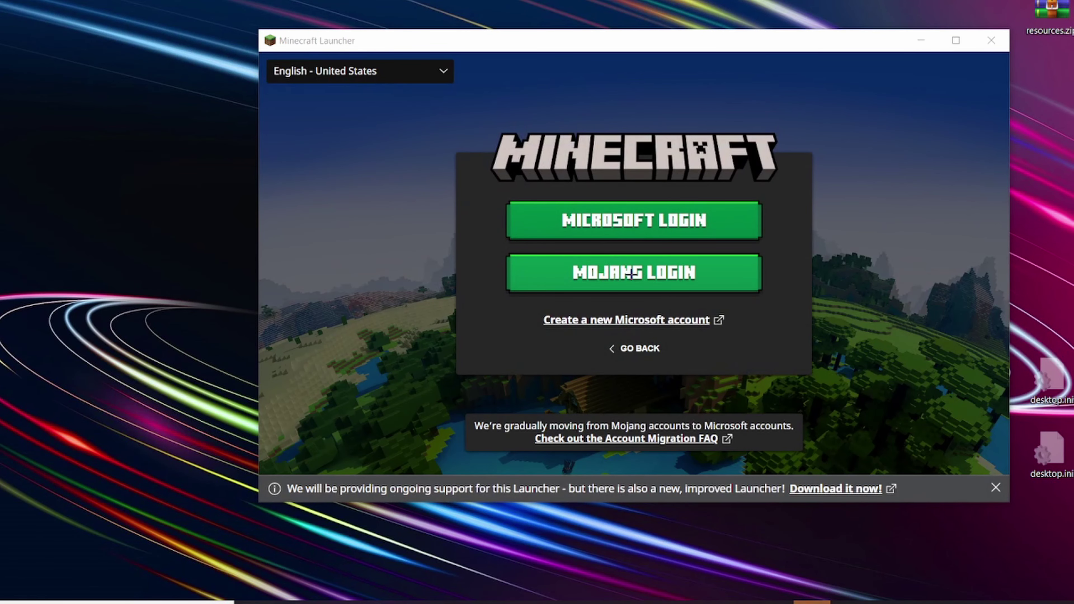
Step: Sign in with the Mojang account password and dismiss the migration prompt
{"action": "left_click", "coordinate": [639, 273]}
{"action": "left_click", "coordinate": [569, 248]}
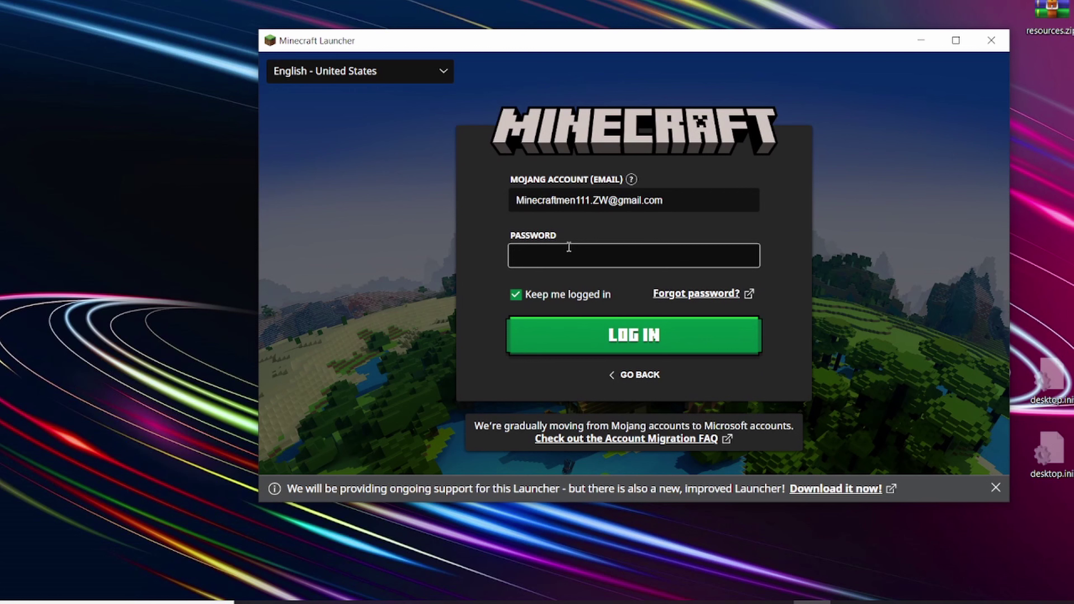
{"action": "type", "text": "••"}
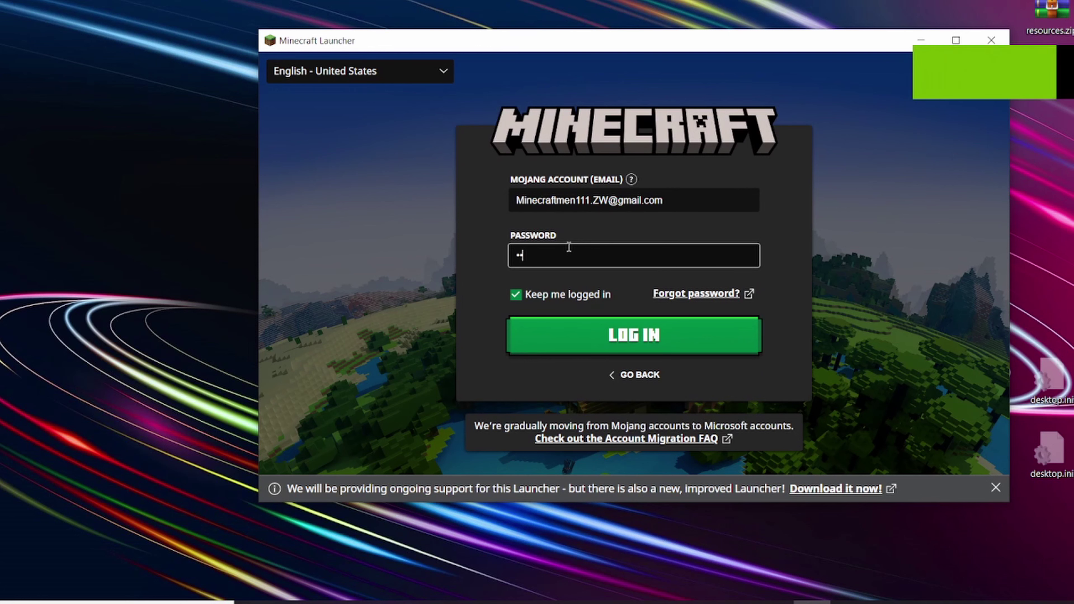
{"action": "key", "text": "Return"}
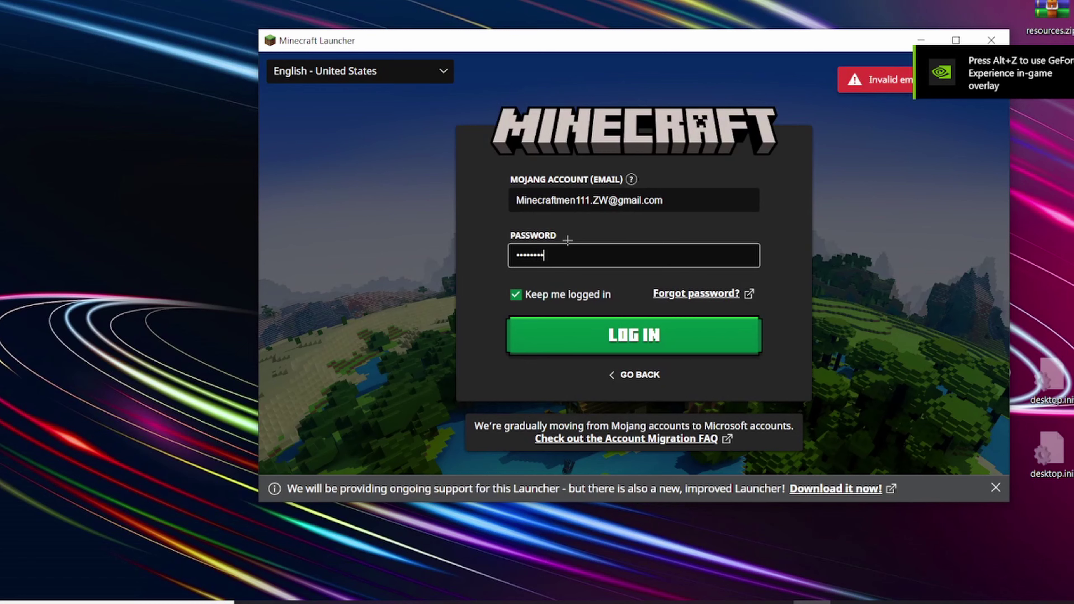
{"action": "key", "text": "Return"}
{"action": "left_click", "coordinate": [711, 444]}
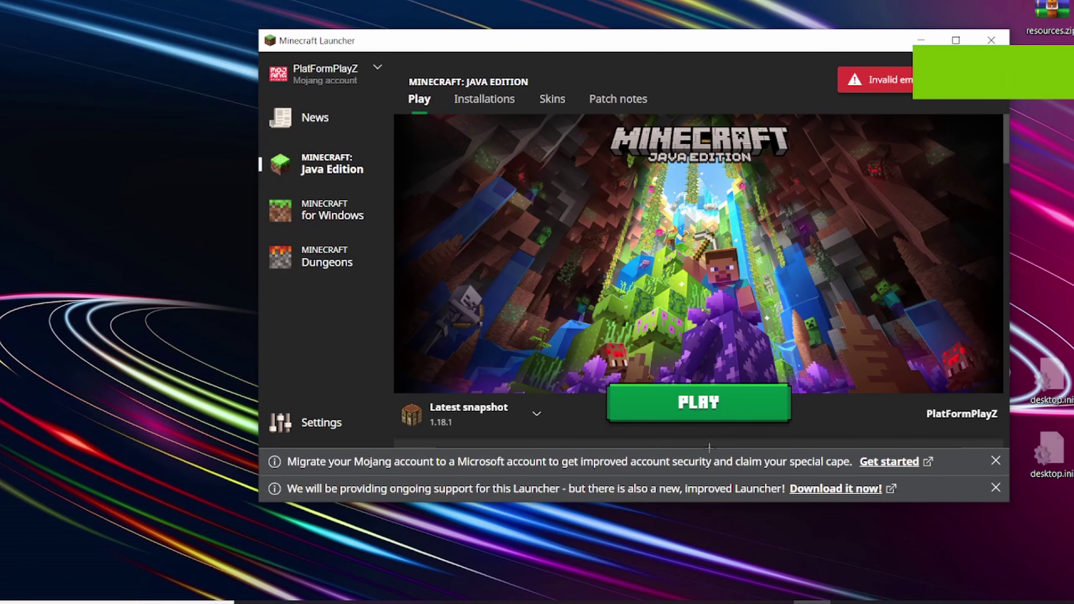
Step: Select Latest release 1.18.1, close both notices, and start the game
{"action": "left_click", "coordinate": [467, 407]}
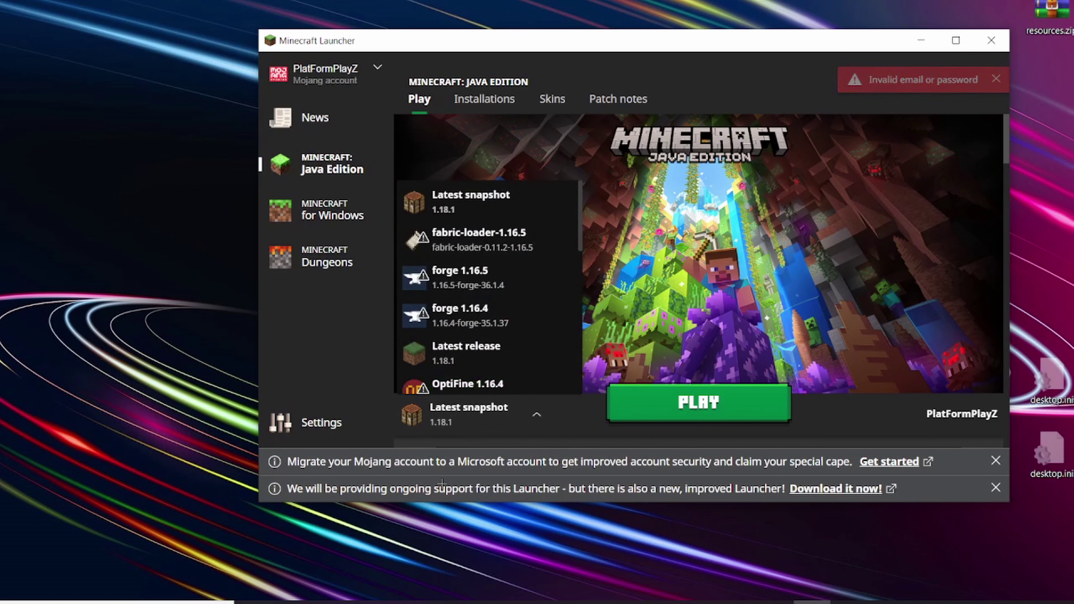
{"action": "scroll", "coordinate": [486, 237], "scroll_direction": "down", "scroll_amount": 1}
{"action": "scroll", "coordinate": [486, 296], "scroll_direction": "up", "scroll_amount": 1}
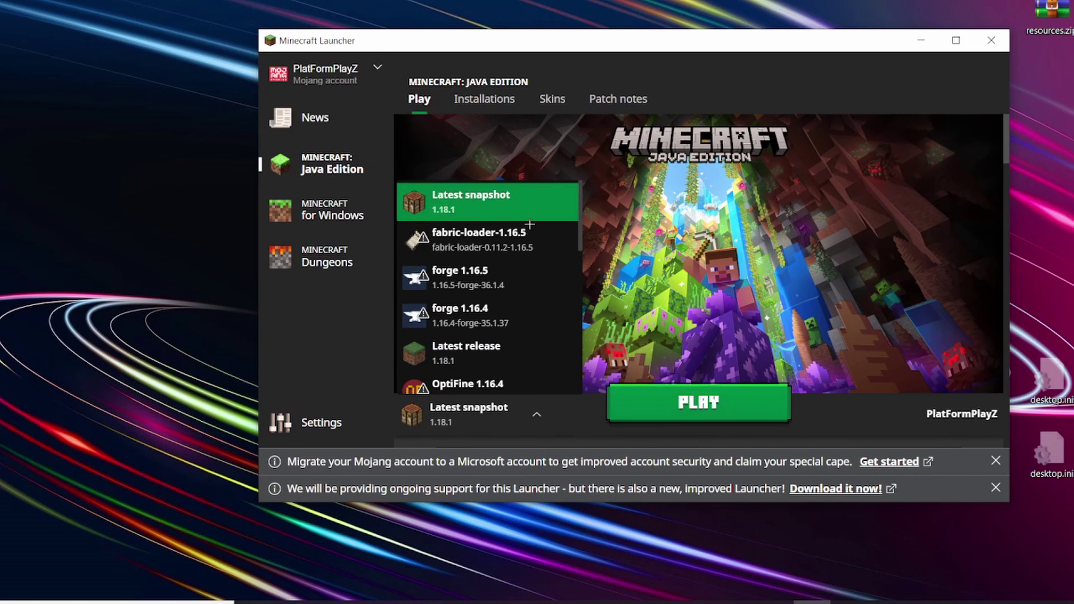
{"action": "scroll", "coordinate": [528, 210], "scroll_direction": "down", "scroll_amount": 2}
{"action": "left_click", "coordinate": [501, 275]}
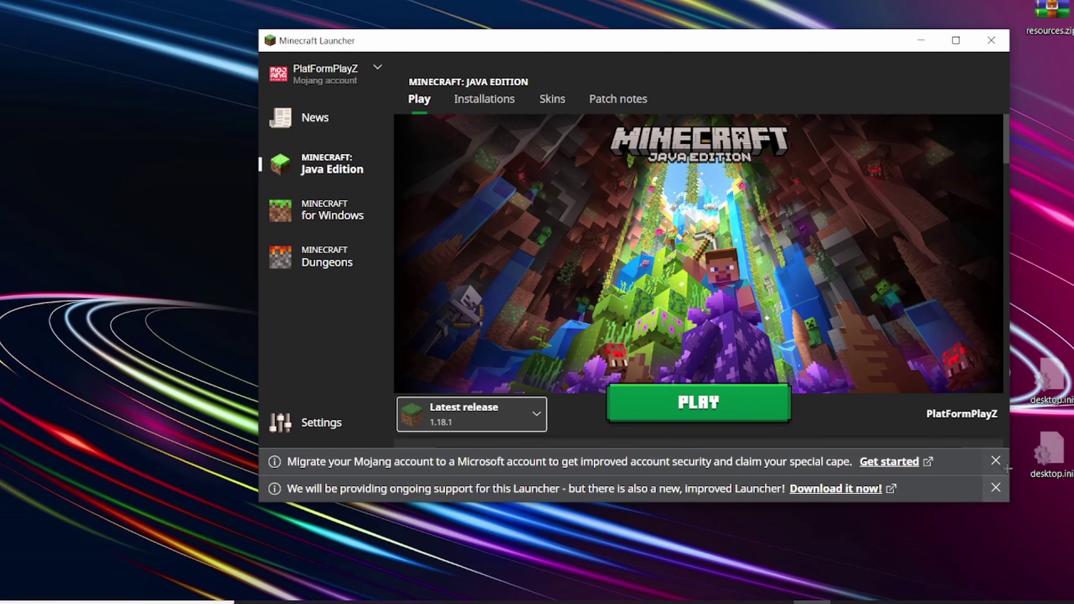
{"action": "left_click", "coordinate": [996, 461]}
{"action": "left_click", "coordinate": [995, 488]}
{"action": "left_click", "coordinate": [724, 409]}
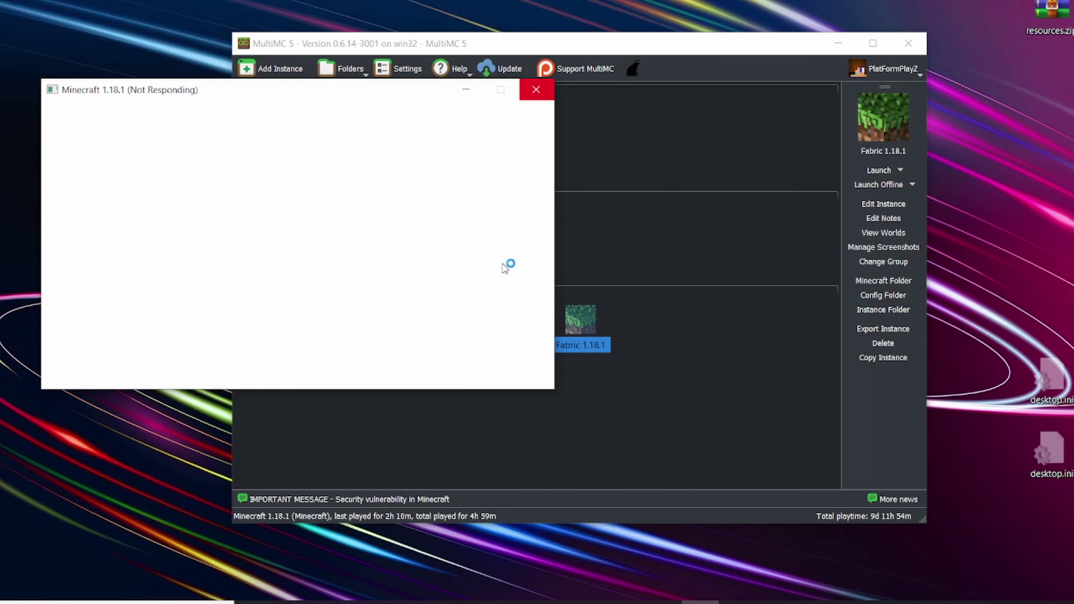
Step: Force-close the unresponsive Minecraft 1.18.1 window and the Minecraft Launcher
{"action": "left_click", "coordinate": [537, 91]}
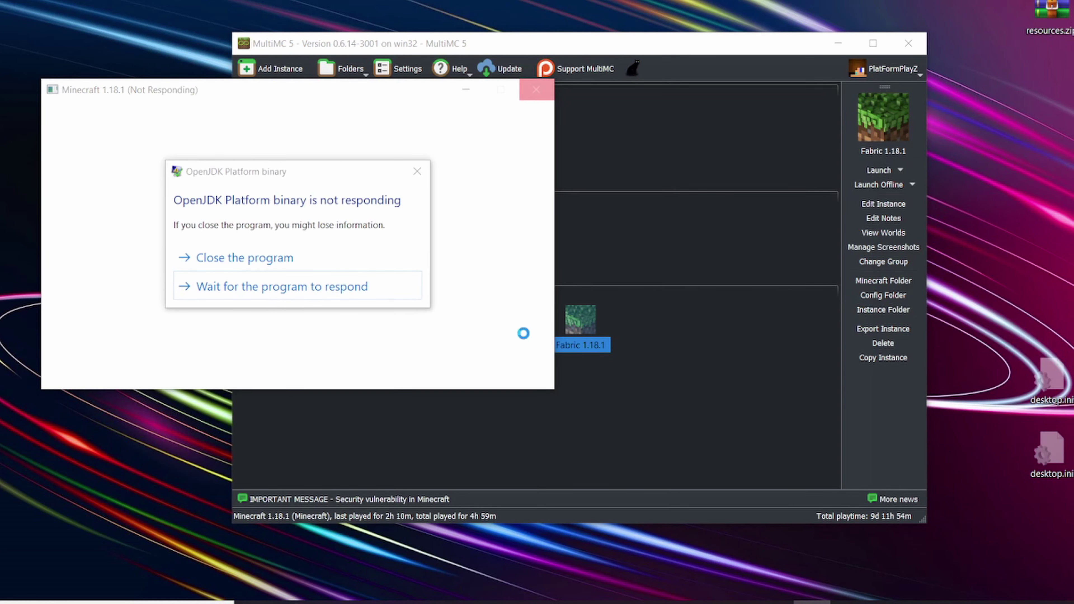
{"action": "left_click", "coordinate": [373, 257]}
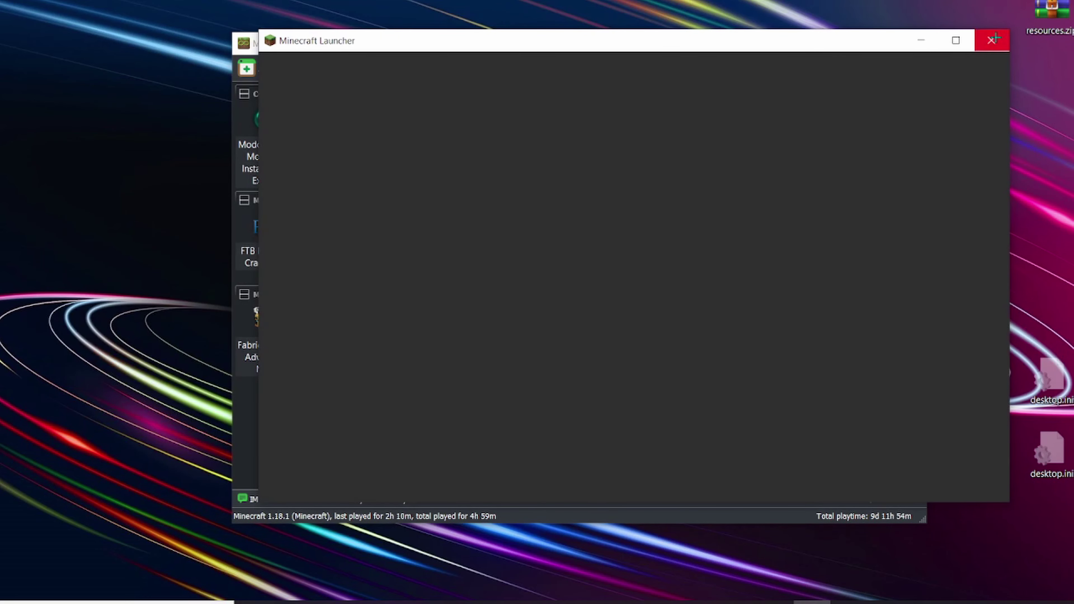
{"action": "left_click", "coordinate": [992, 40]}
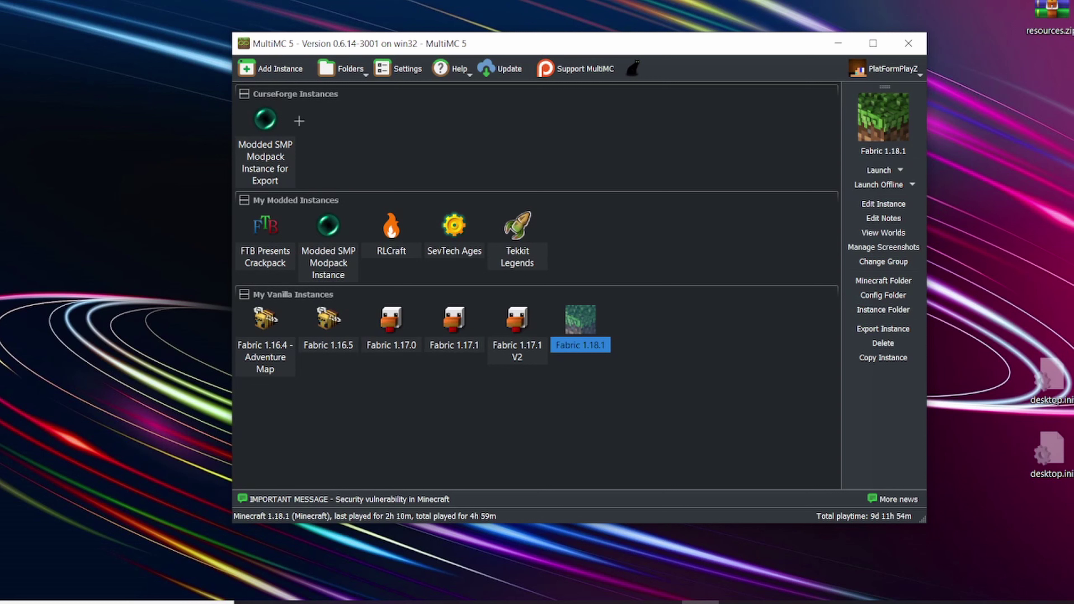
Step: Start a new instance on the Import from zip page, ready for a link
{"action": "left_click", "coordinate": [273, 68]}
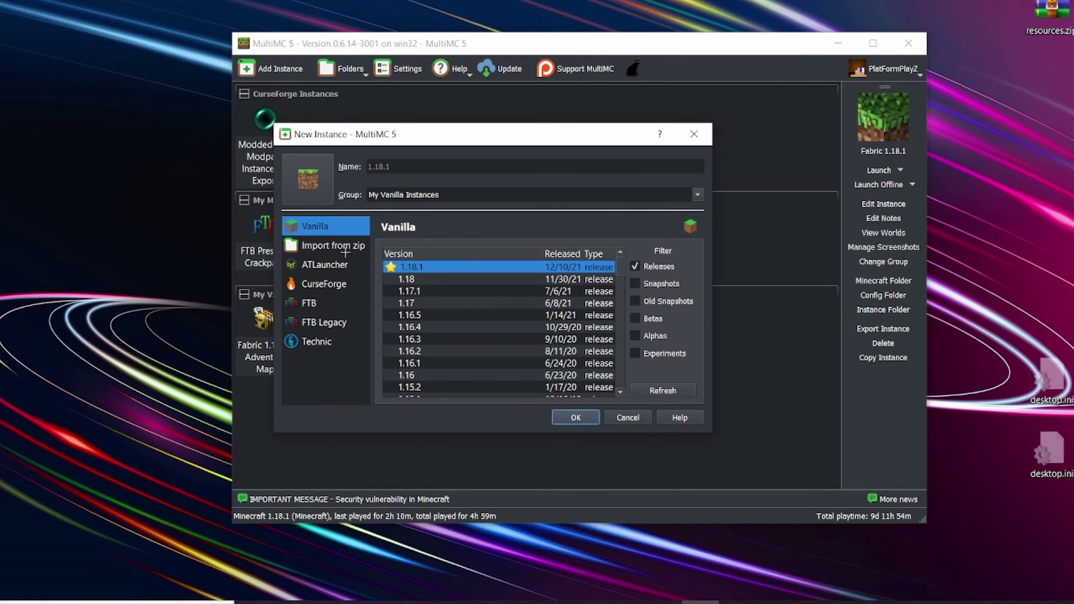
{"action": "left_click", "coordinate": [353, 247]}
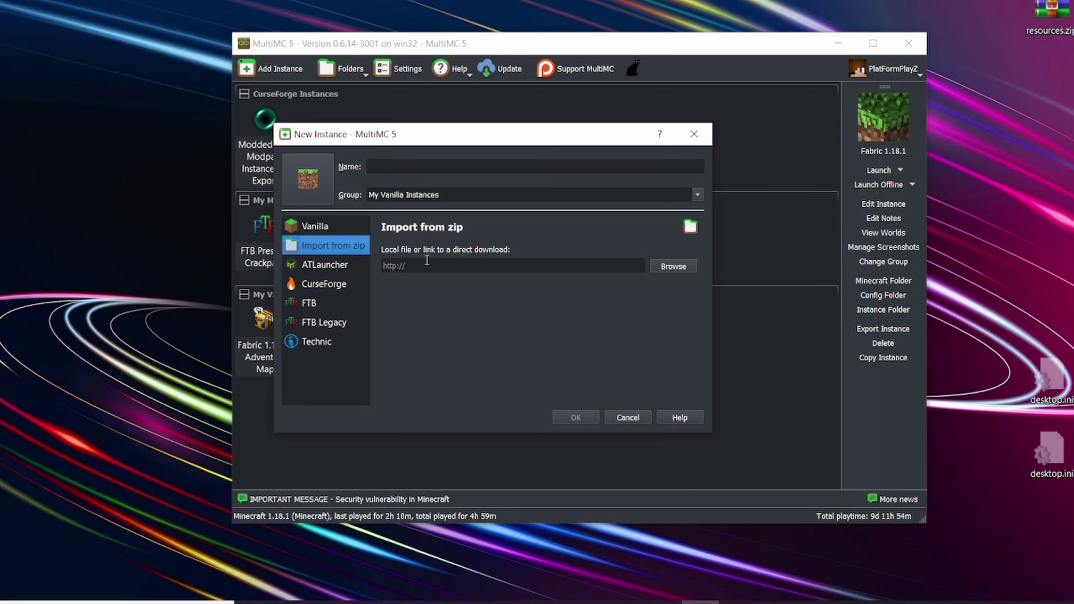
{"action": "left_click", "coordinate": [681, 265]}
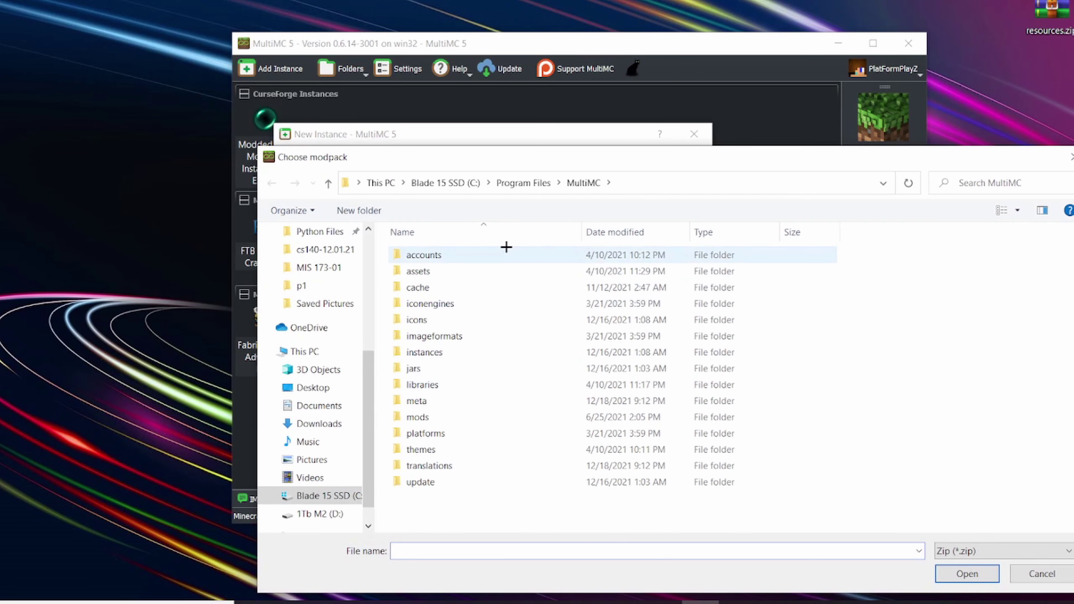
{"action": "left_click", "coordinate": [1071, 157]}
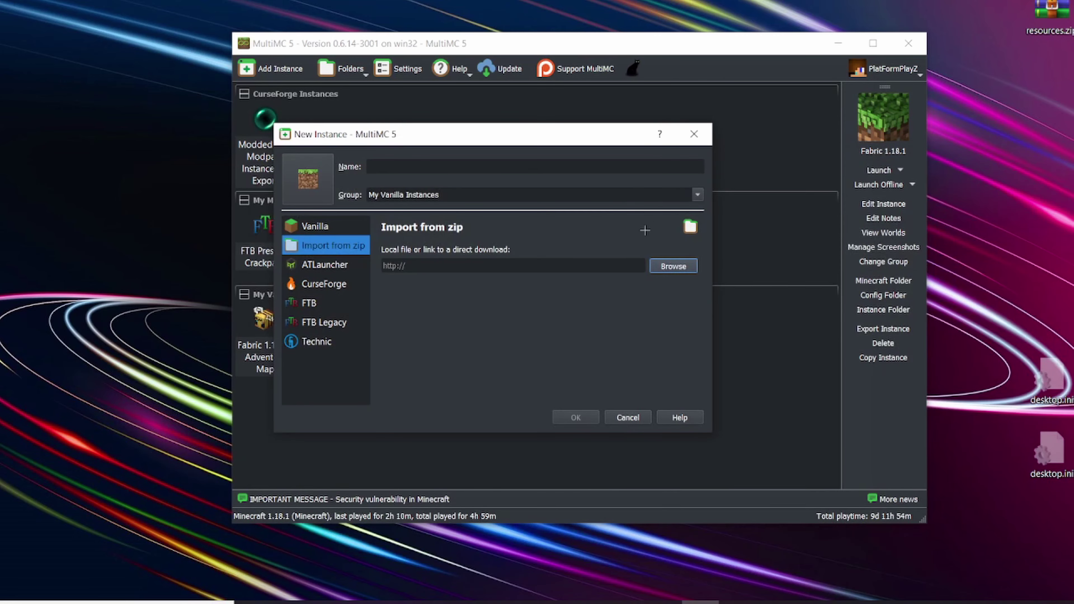
{"action": "left_click", "coordinate": [473, 269]}
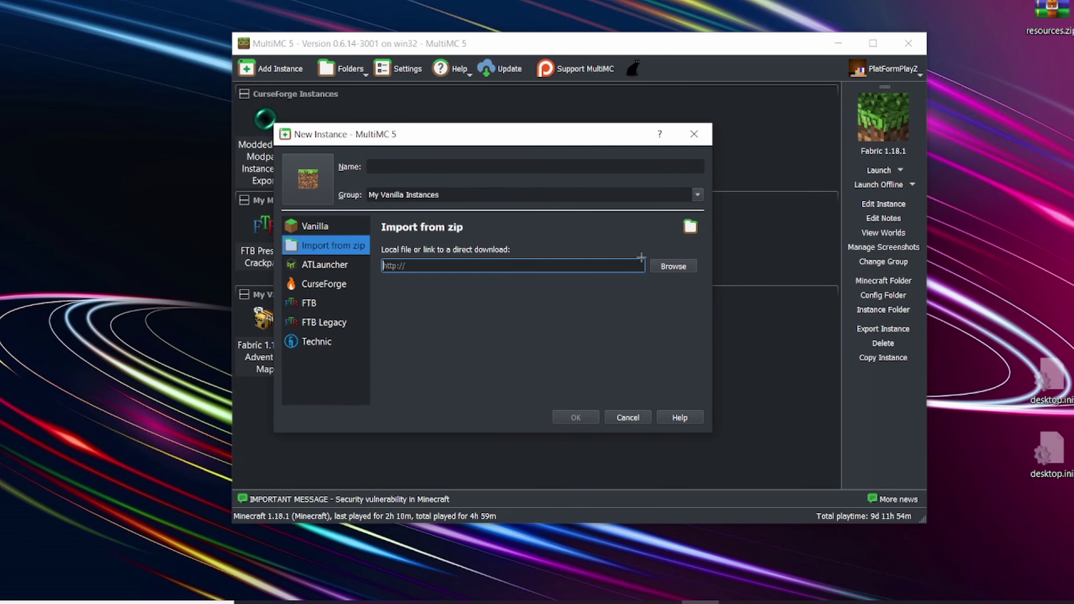
{"action": "key", "text": "alt+Tab"}
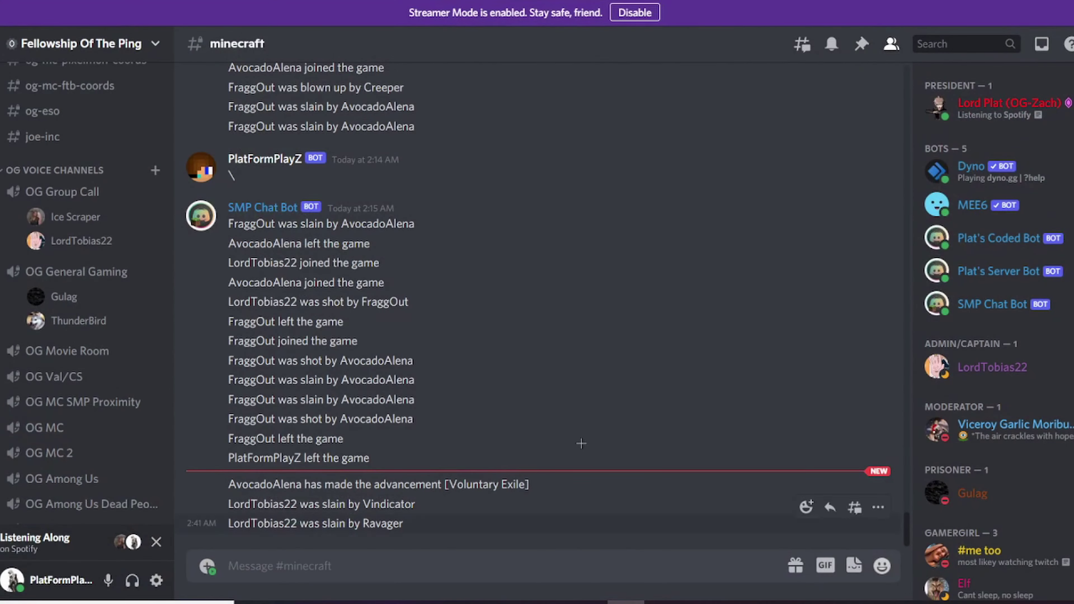
{"action": "scroll", "coordinate": [52, 264], "scroll_direction": "up", "scroll_amount": 8}
{"action": "scroll", "coordinate": [51, 265], "scroll_direction": "down", "scroll_amount": 2}
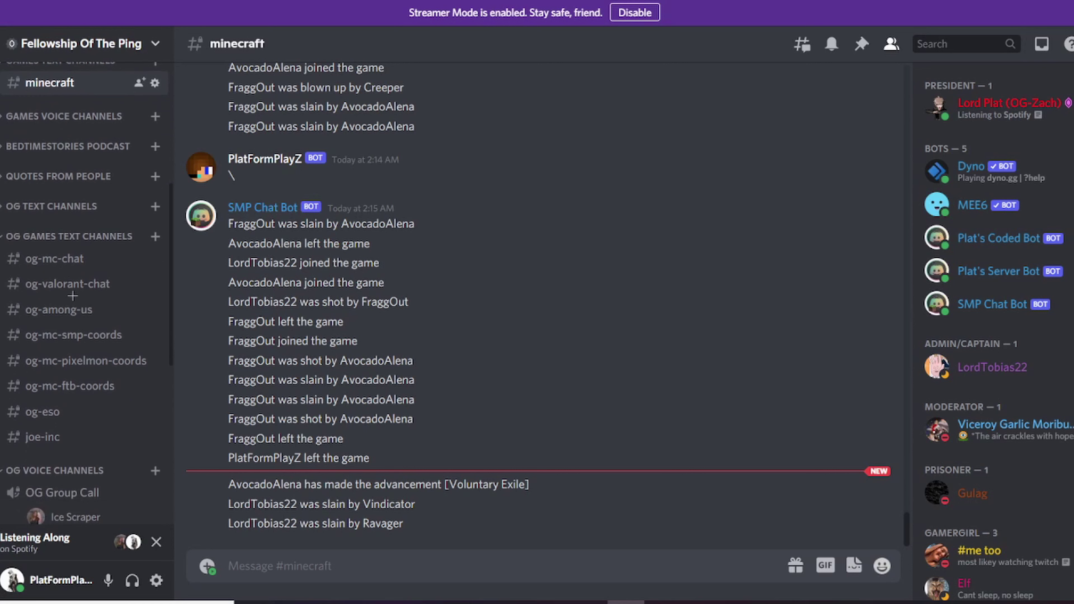
{"action": "left_click", "coordinate": [51, 259]}
{"action": "scroll", "coordinate": [557, 167], "scroll_direction": "up", "scroll_amount": 2}
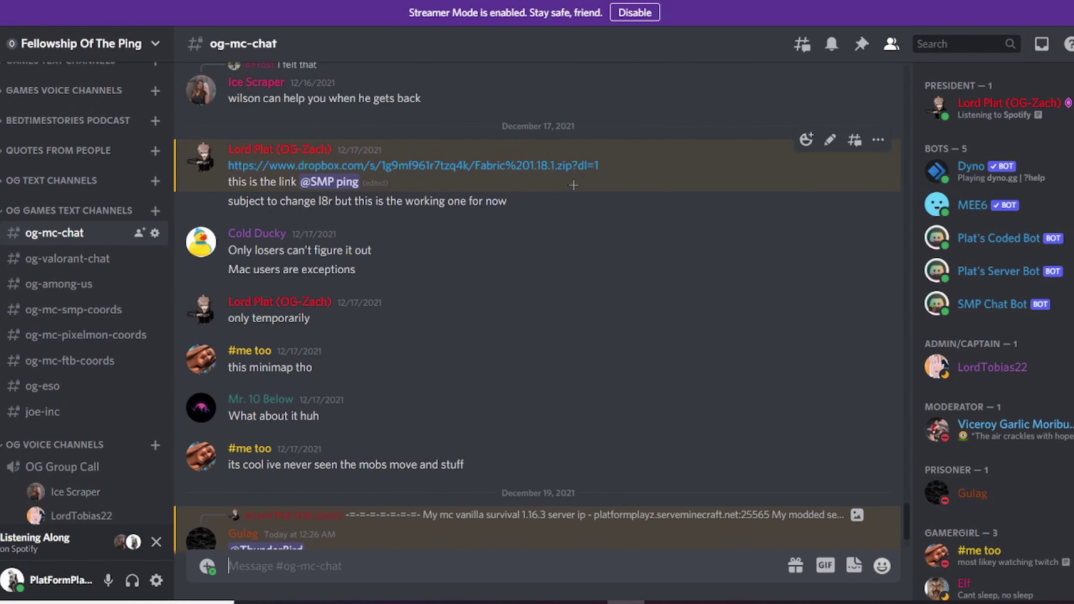
{"action": "right_click", "coordinate": [557, 168]}
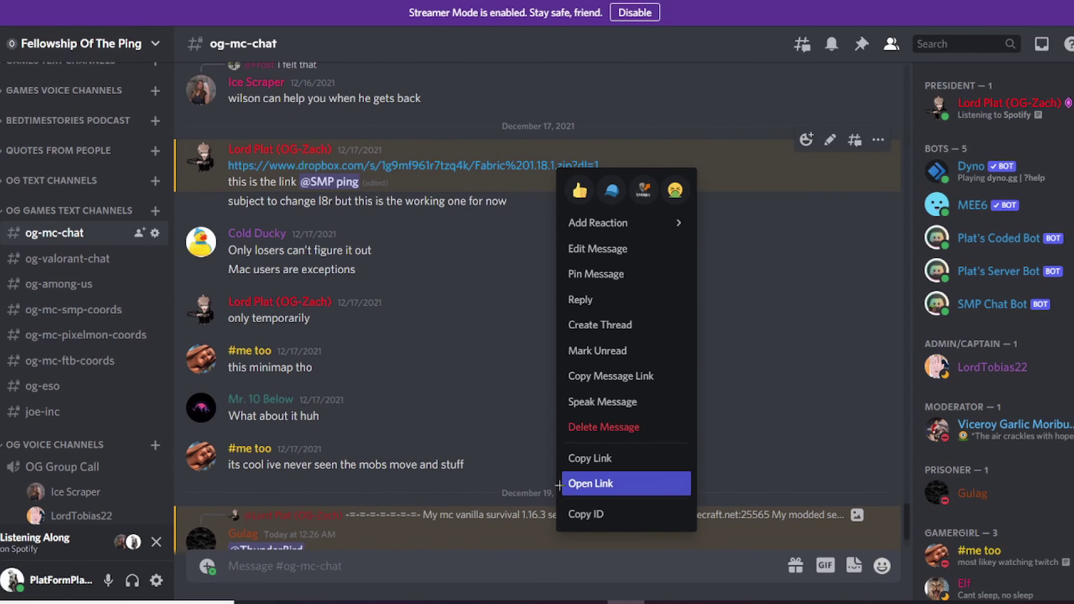
{"action": "left_click", "coordinate": [567, 458]}
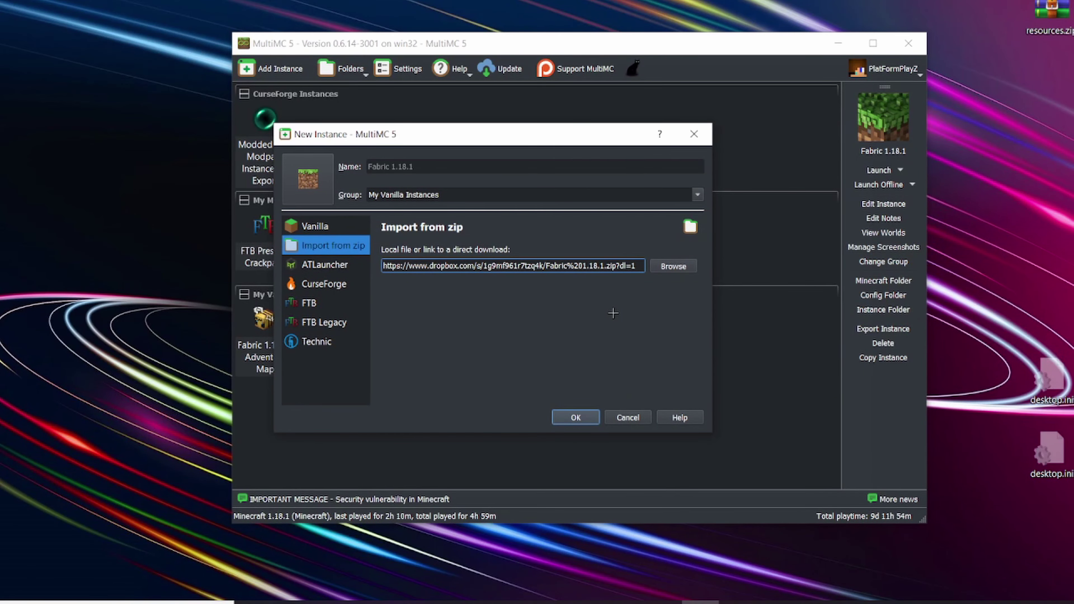
Step: Start importing Fabric 1.18.1.zip from the Dropbox link and reposition the download progress window
{"action": "left_click", "coordinate": [578, 412]}
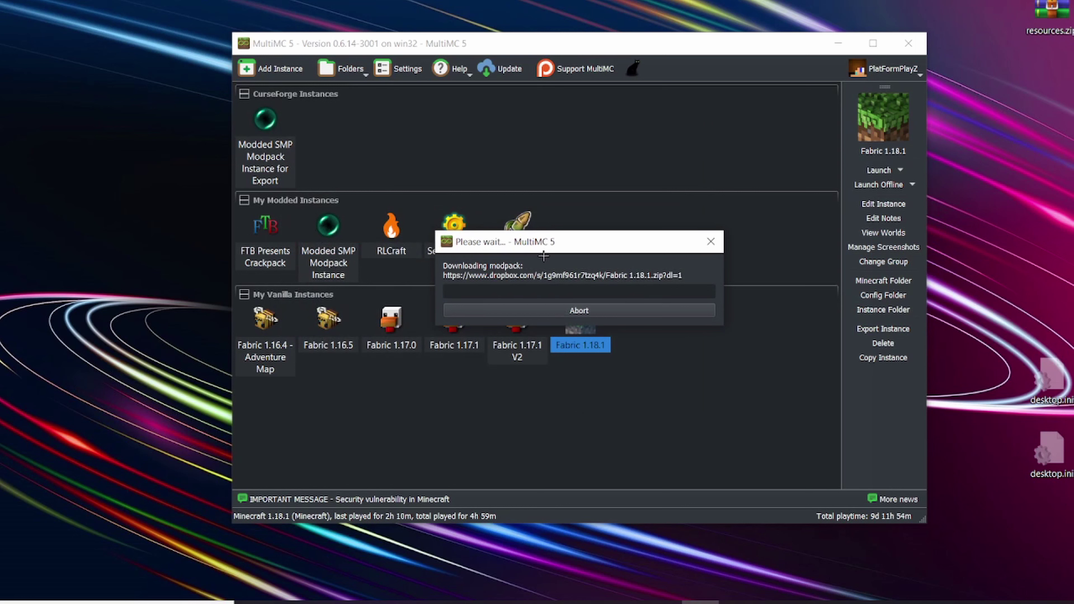
{"action": "left_click_drag", "start_coordinate": [569, 237], "coordinate": [236, 277]}
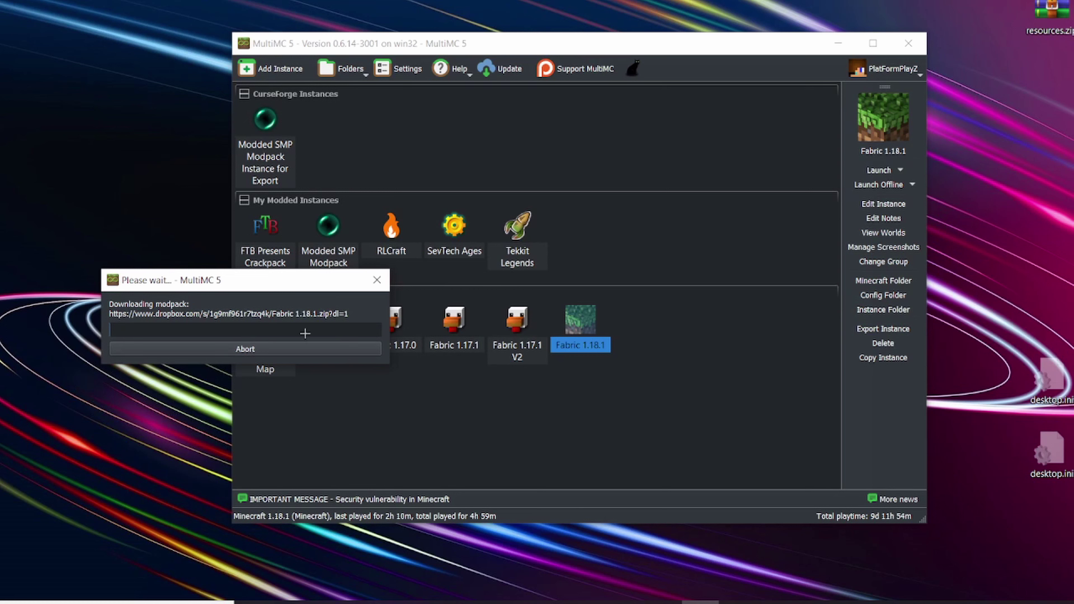
{"action": "left_click_drag", "start_coordinate": [191, 277], "coordinate": [487, 311]}
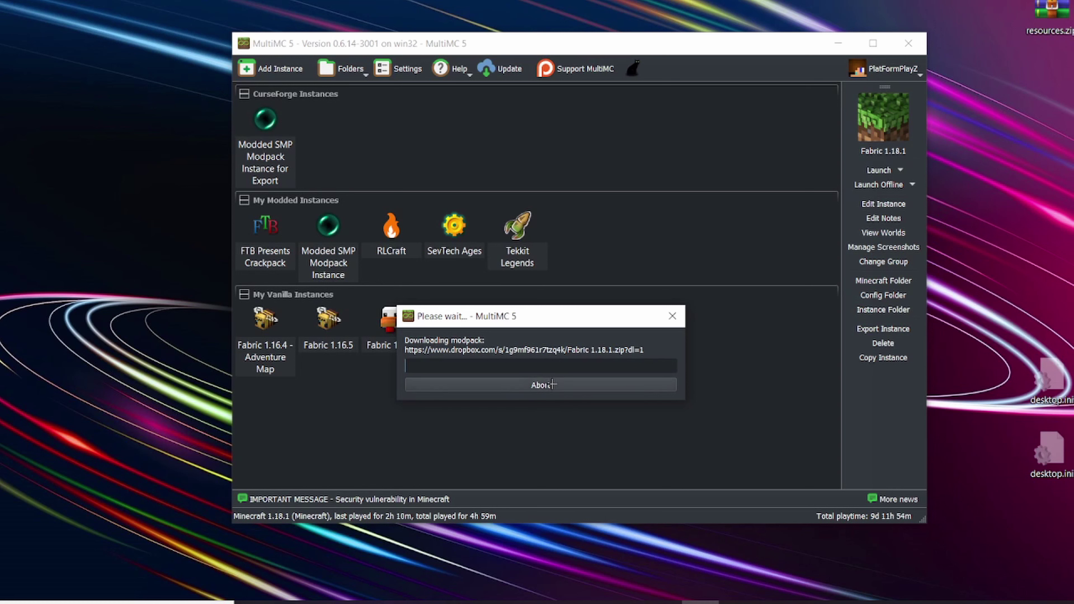
Step: End the frozen MultiMC Launcher task in Task Manager
{"action": "key", "text": "ctrl+shift+Escape"}
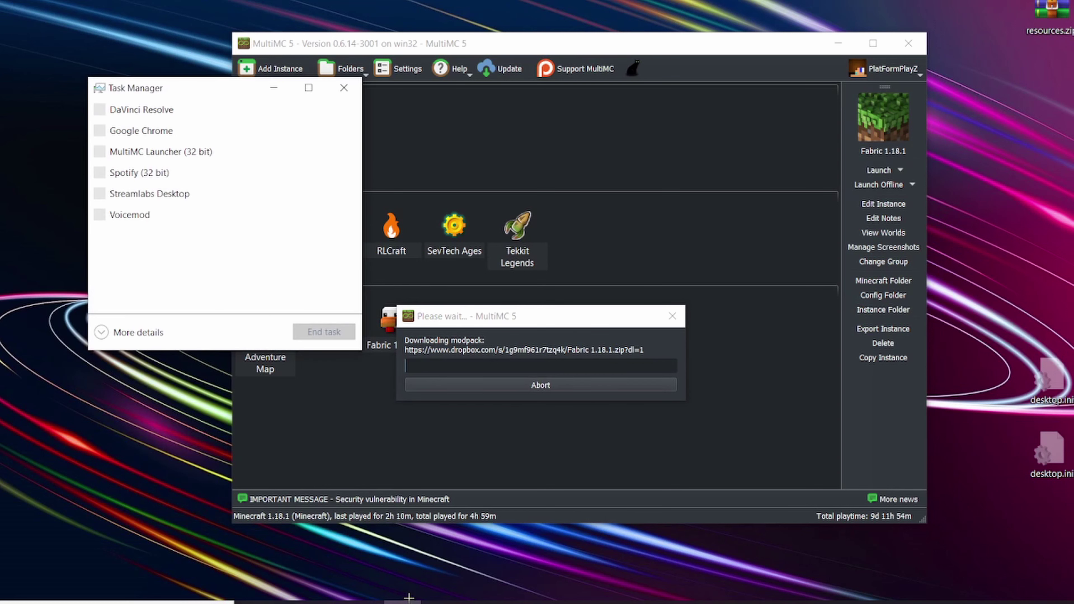
{"action": "left_click", "coordinate": [186, 172]}
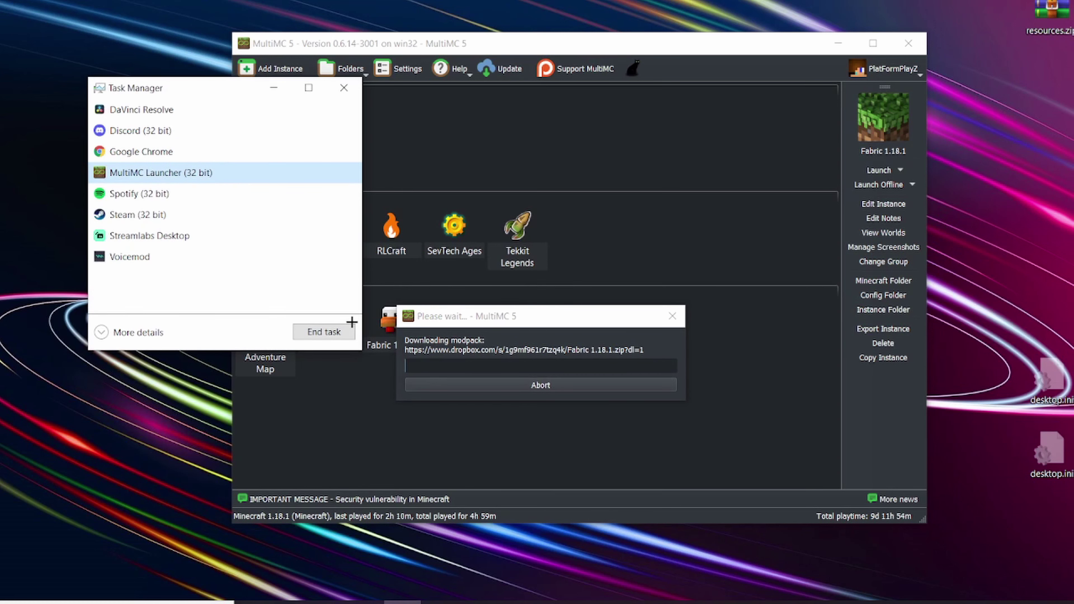
{"action": "left_click", "coordinate": [350, 327]}
{"action": "left_click", "coordinate": [344, 88]}
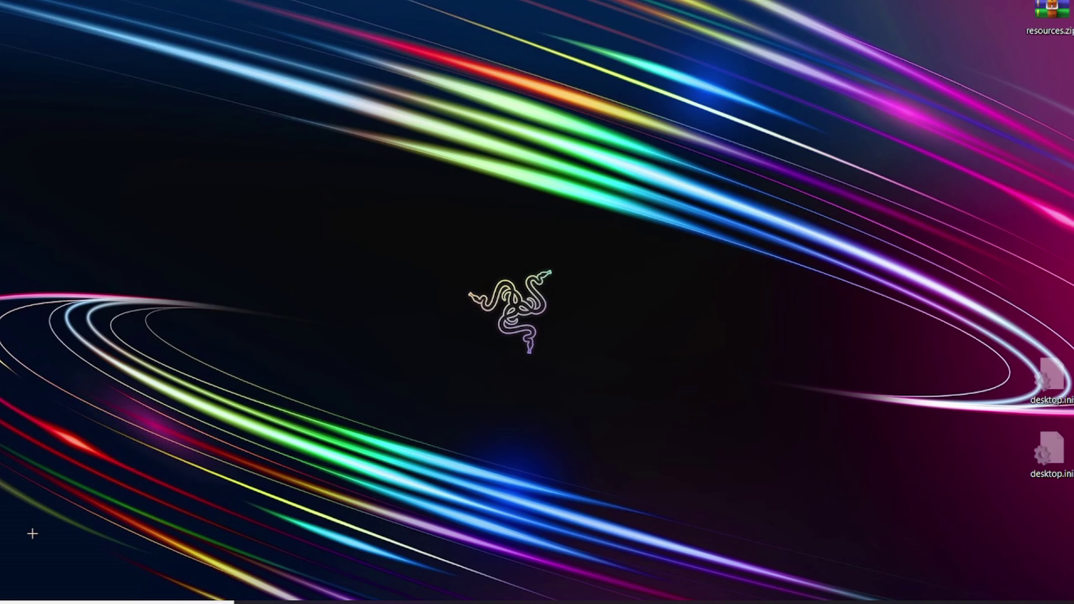
Step: Relaunch MultiMC from Windows search with 'mul'
{"action": "key", "text": "super+s"}
{"action": "type", "text": "muli"}
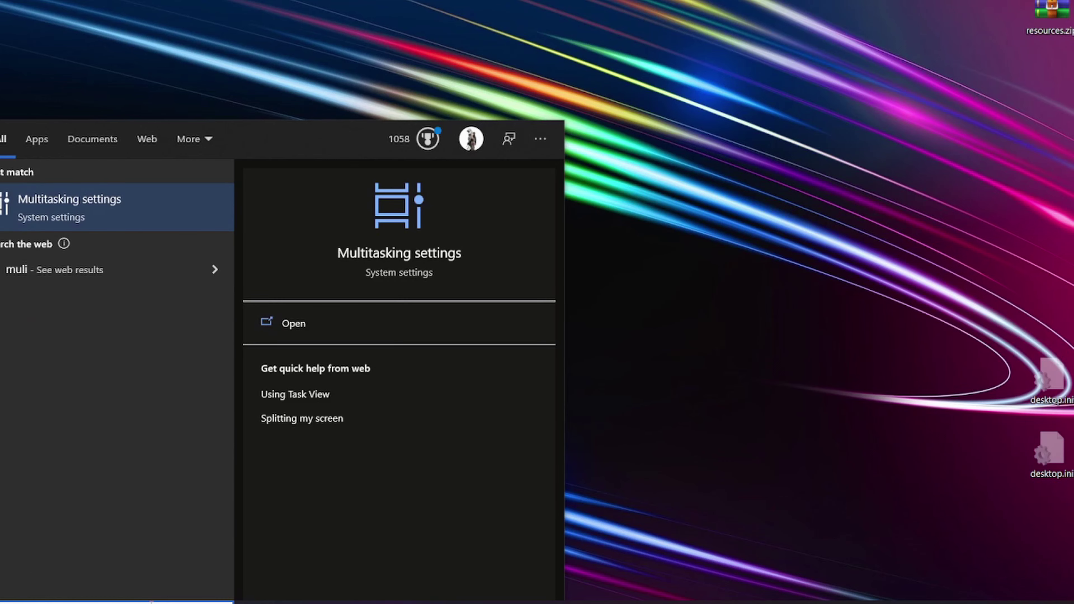
{"action": "key", "text": "Return"}
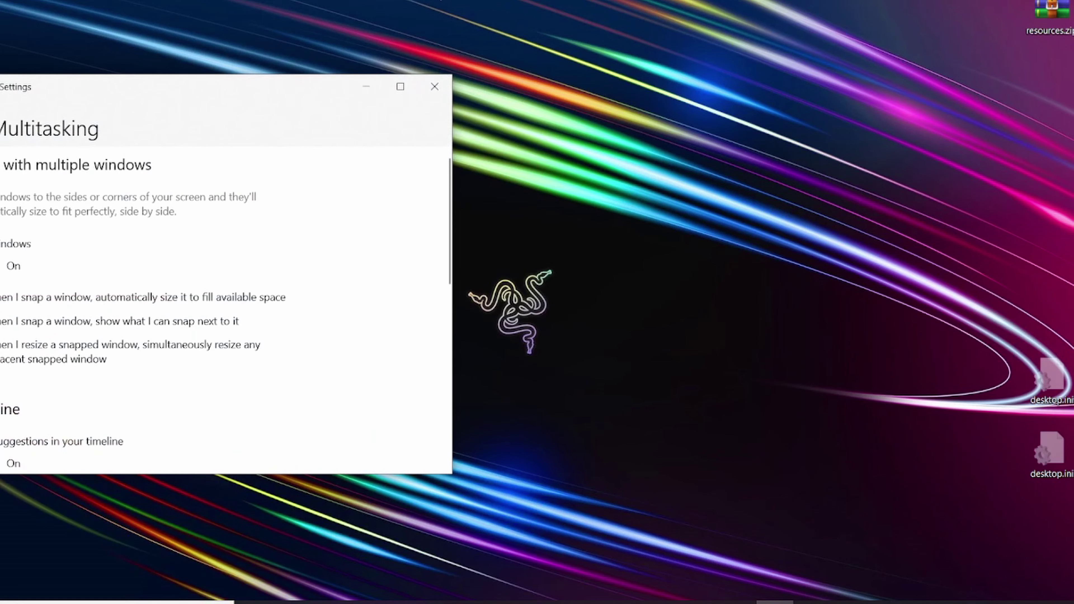
{"action": "left_click", "coordinate": [432, 84]}
{"action": "key", "text": "super+s"}
{"action": "type", "text": "mul"}
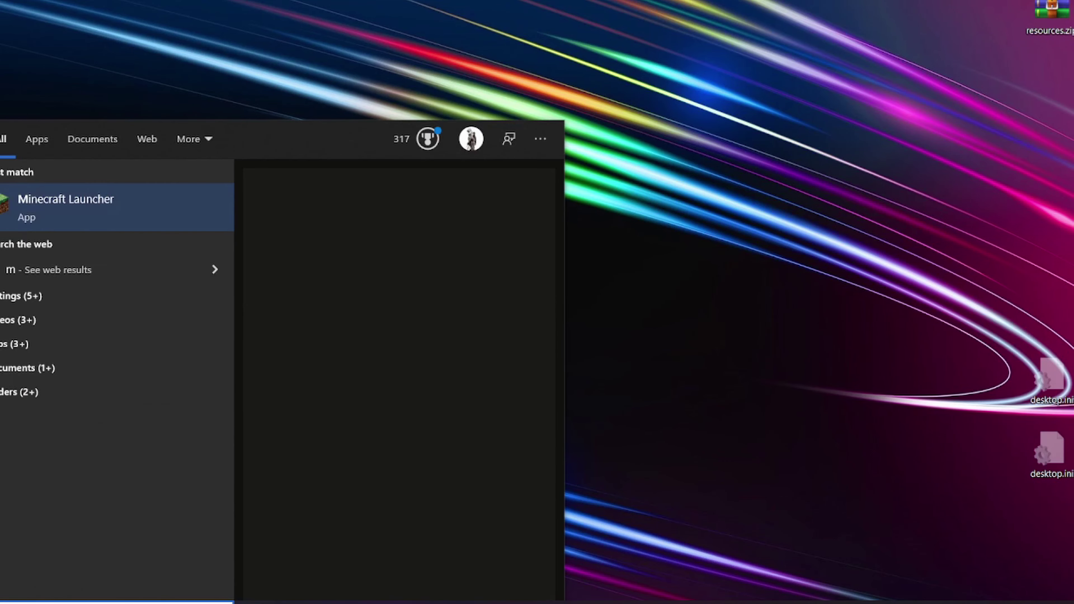
{"action": "type", "text": "i"}
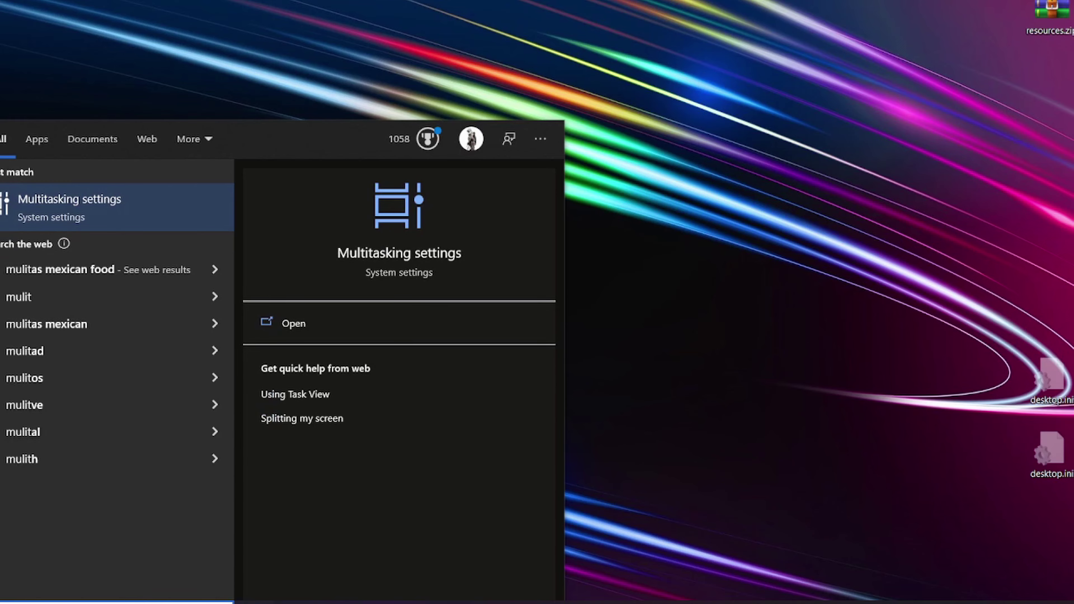
{"action": "key", "text": "BackSpace"}
{"action": "key", "text": "BackSpace"}
{"action": "left_click", "coordinate": [93, 259]}
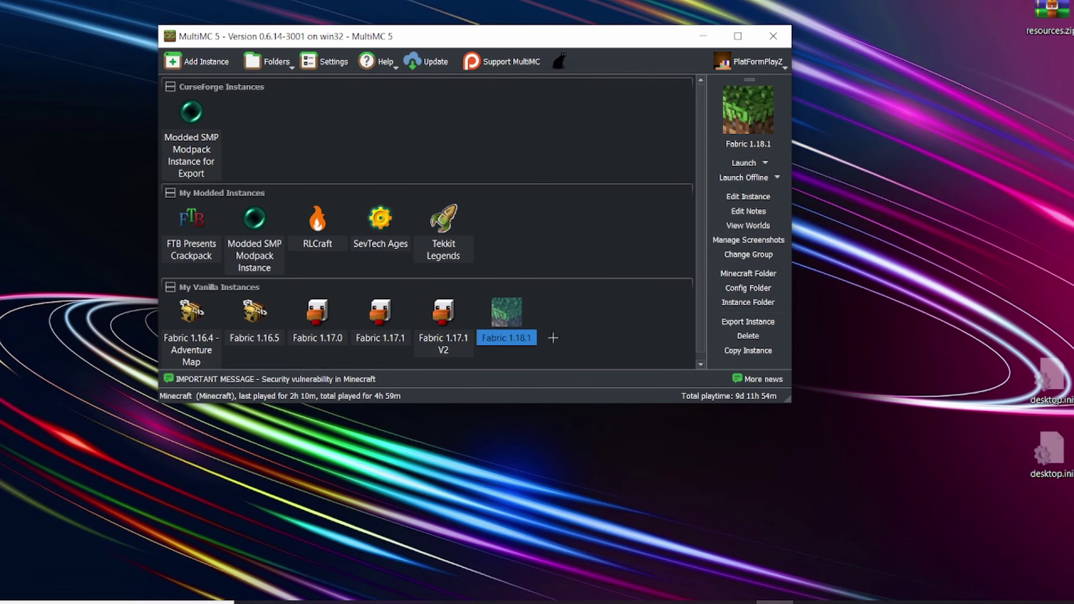
Step: Enlarge the MultiMC window, briefly check the Fabric 1.18.1 editor, then open global Settings
{"action": "left_click_drag", "start_coordinate": [591, 408], "coordinate": [619, 457]}
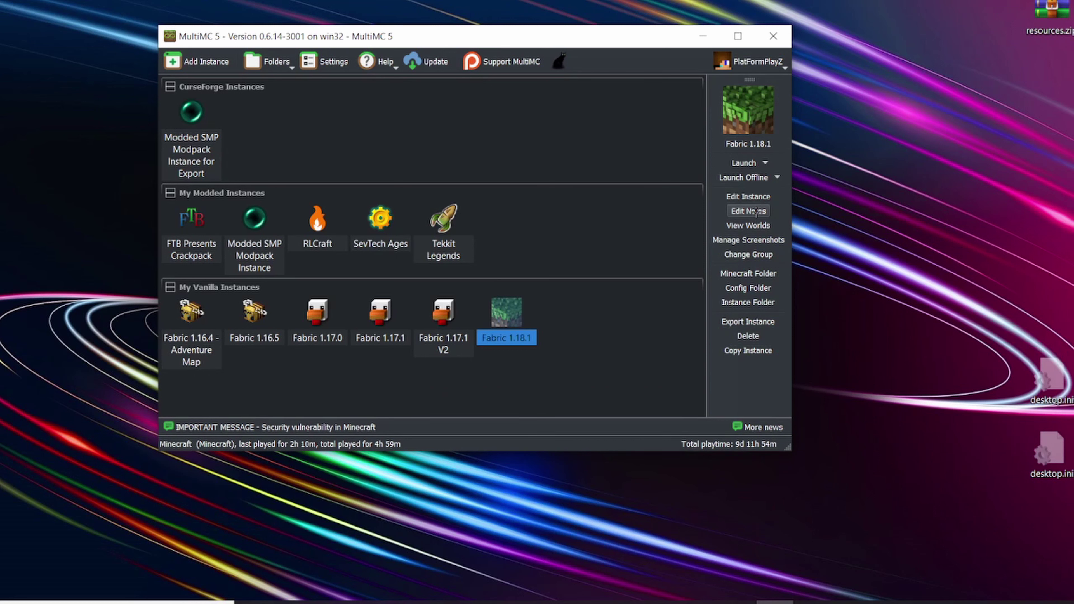
{"action": "left_click", "coordinate": [748, 197]}
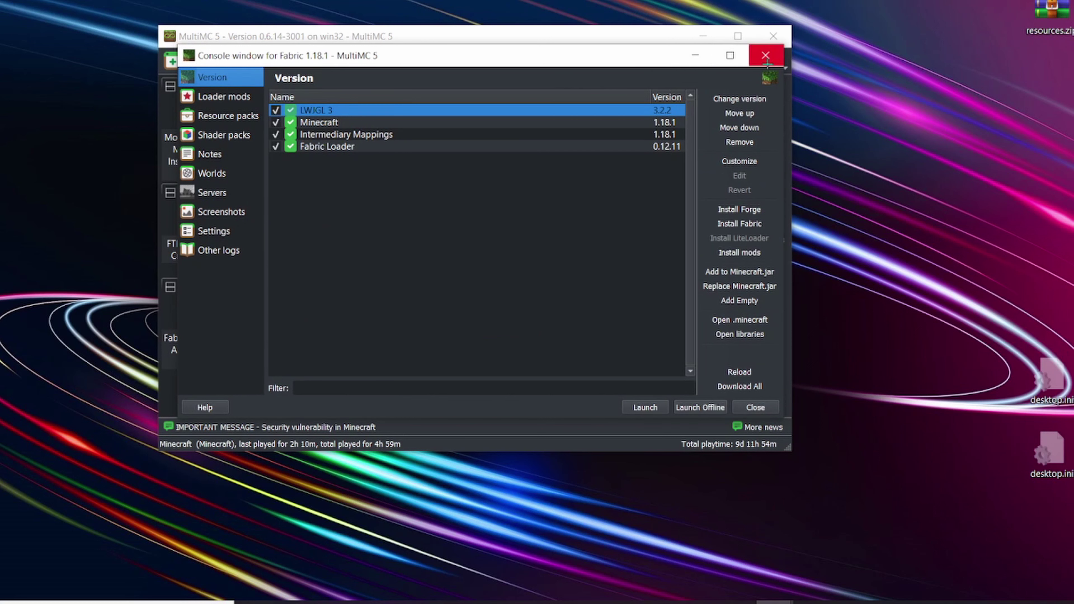
{"action": "left_click", "coordinate": [765, 55]}
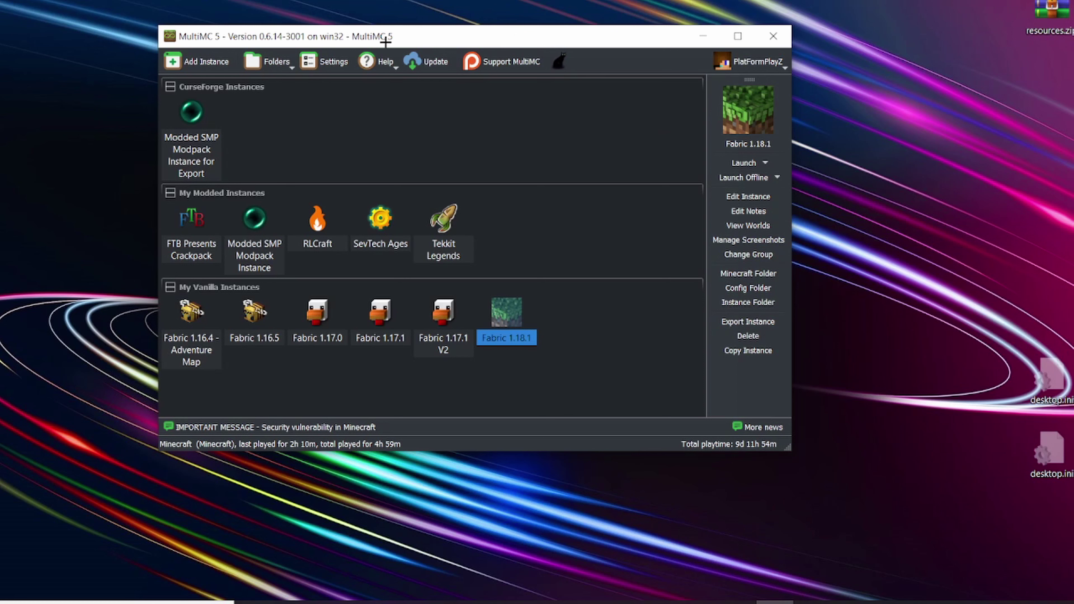
{"action": "left_click", "coordinate": [328, 61]}
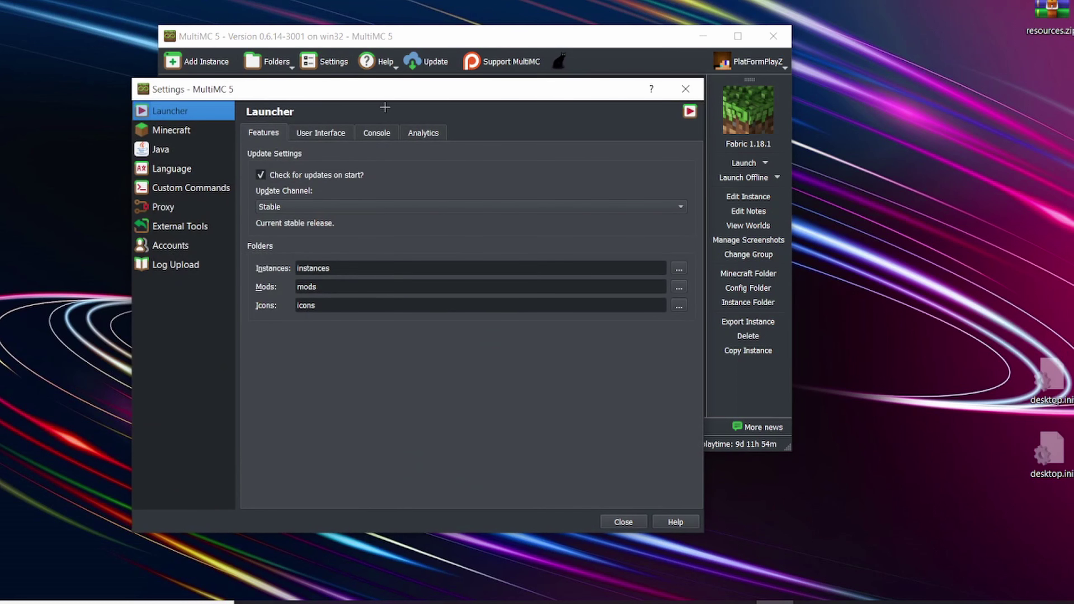
Step: Test the global javaw on the Java page, confirming version 16.0.1, then close Settings
{"action": "left_click", "coordinate": [174, 146]}
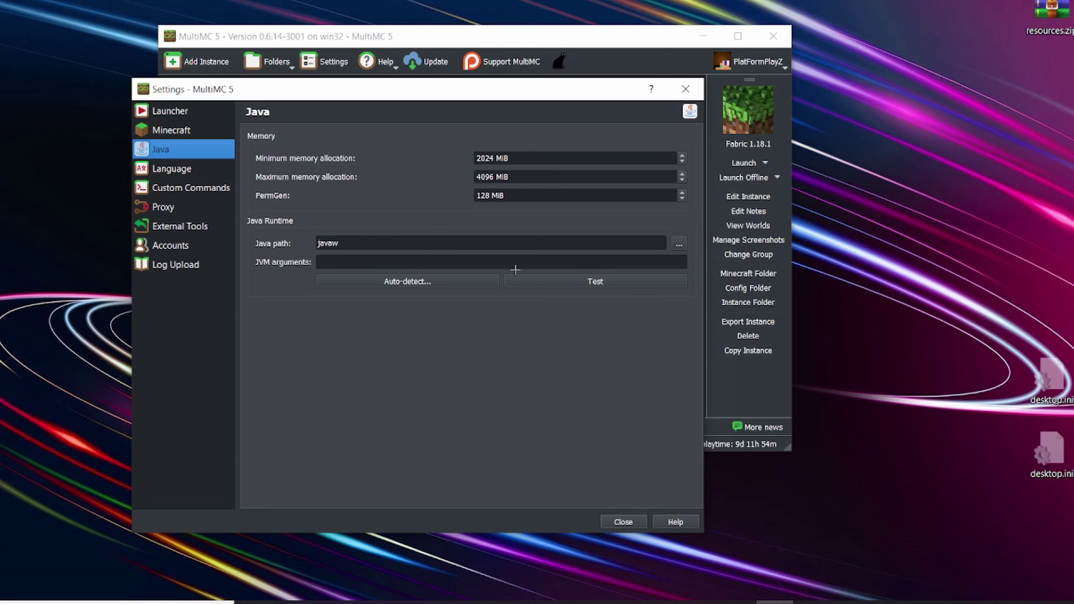
{"action": "left_click", "coordinate": [525, 279]}
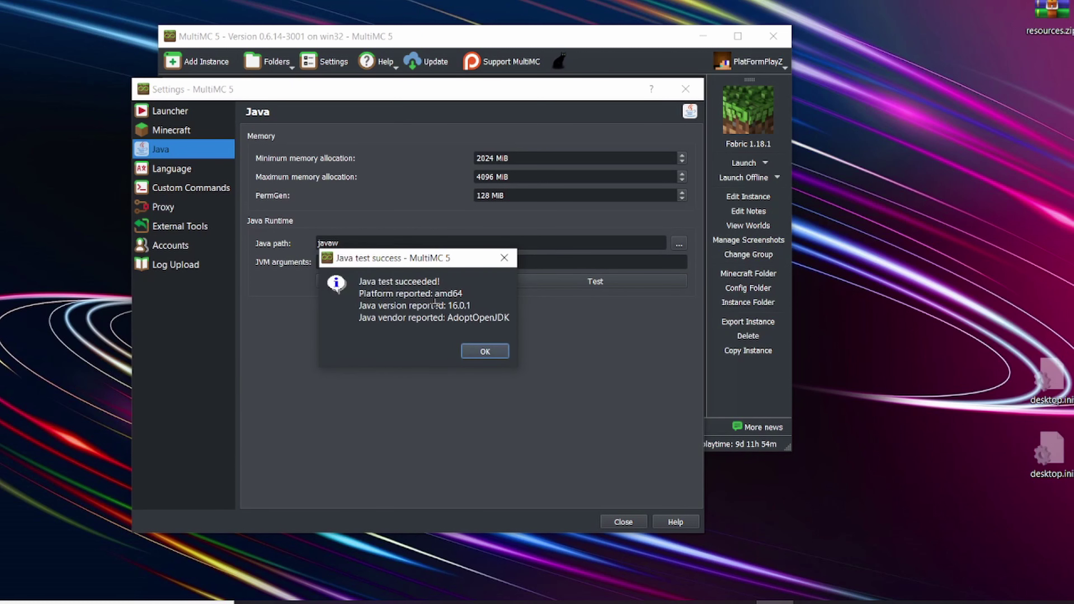
{"action": "left_click_drag", "start_coordinate": [464, 306], "coordinate": [454, 307]}
{"action": "left_click", "coordinate": [428, 309]}
{"action": "left_click", "coordinate": [504, 258]}
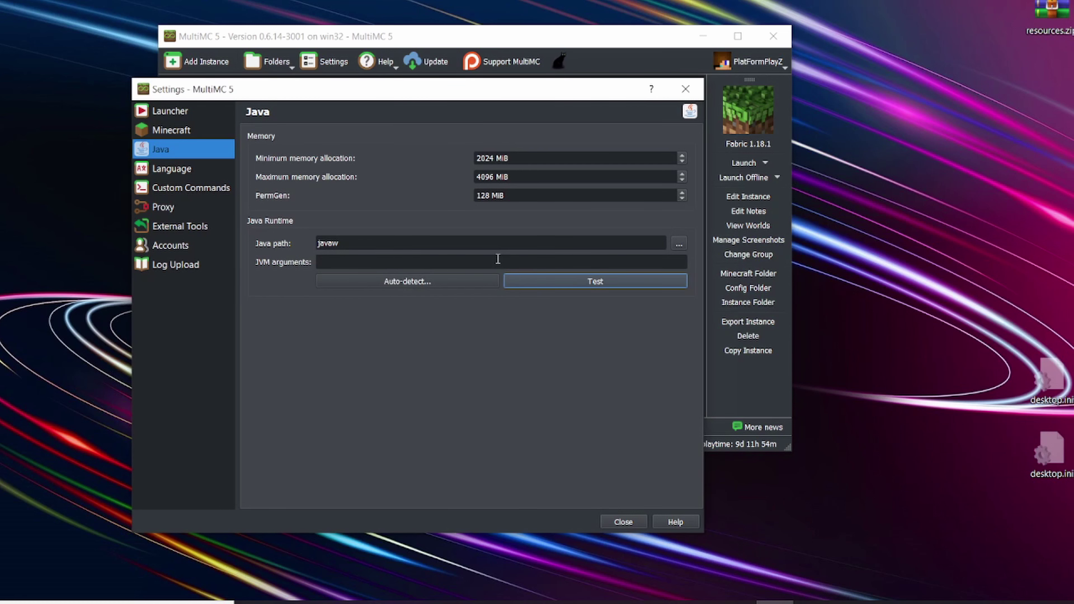
{"action": "left_click", "coordinate": [686, 89]}
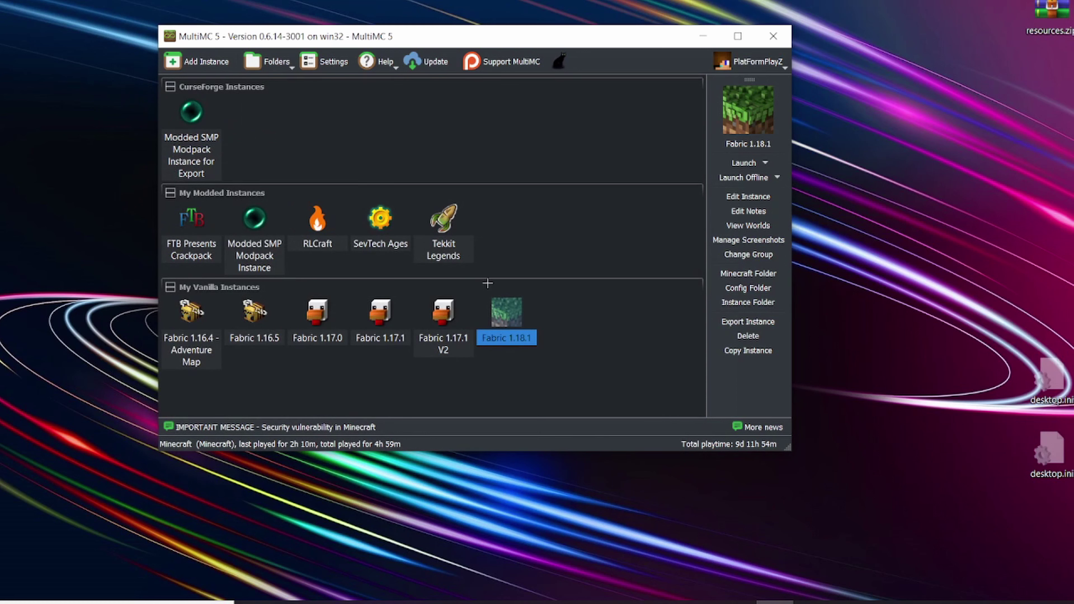
Step: Open Fabric 1.18.1's Edit Instance Settings to view its java-runtime-beta java.exe override
{"action": "left_click", "coordinate": [443, 311]}
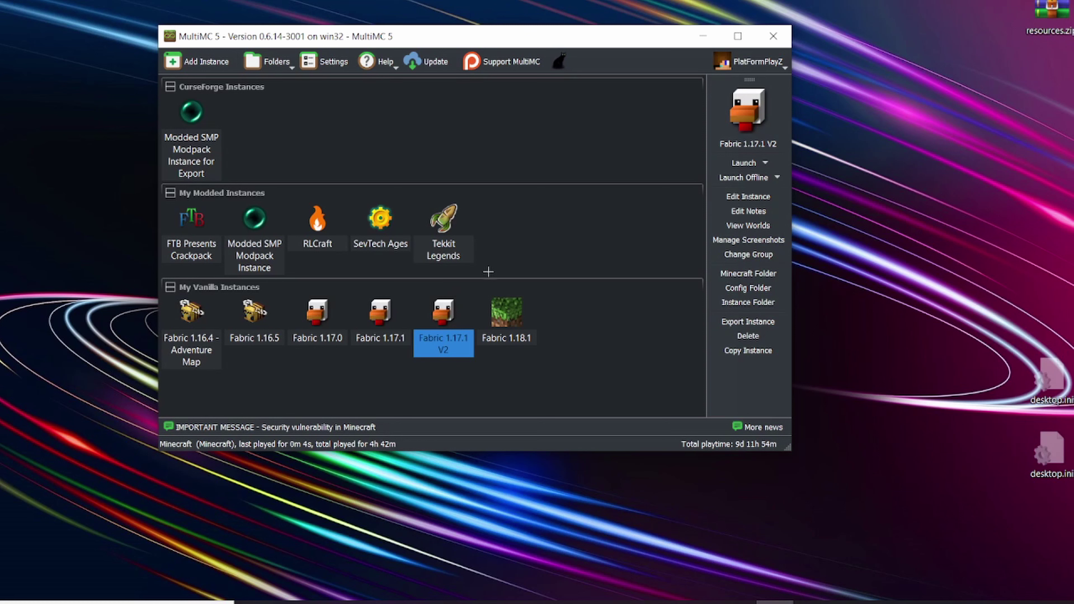
{"action": "left_click", "coordinate": [520, 300]}
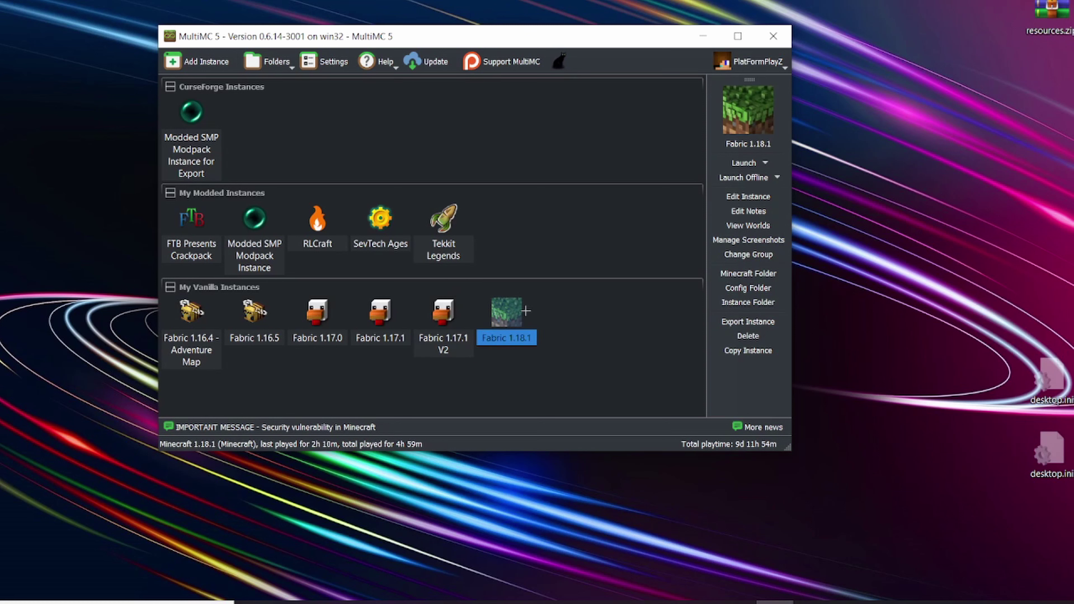
{"action": "left_click", "coordinate": [748, 196]}
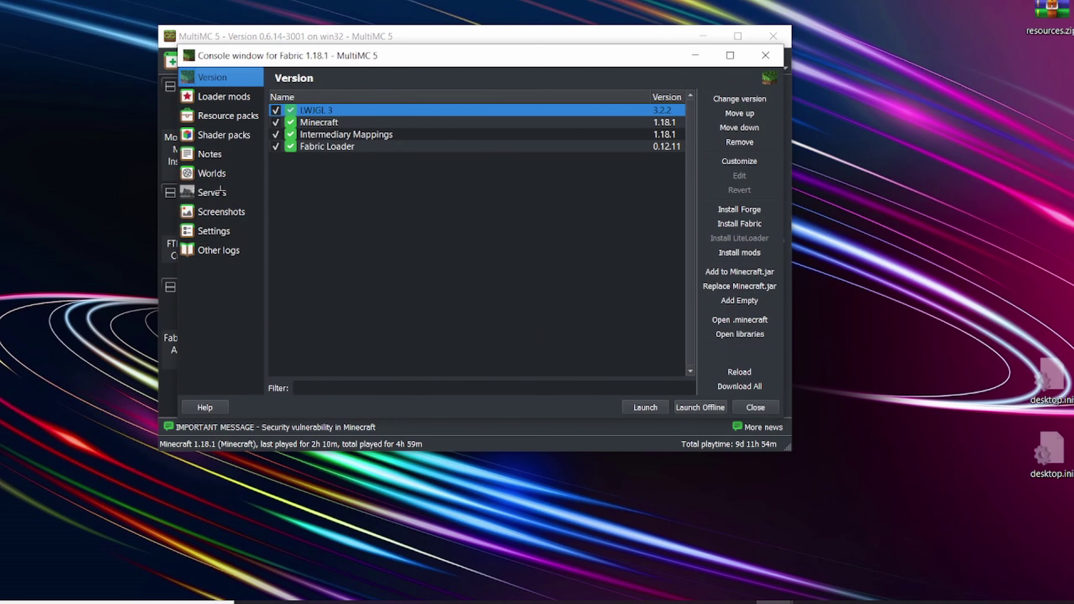
{"action": "left_click", "coordinate": [216, 237]}
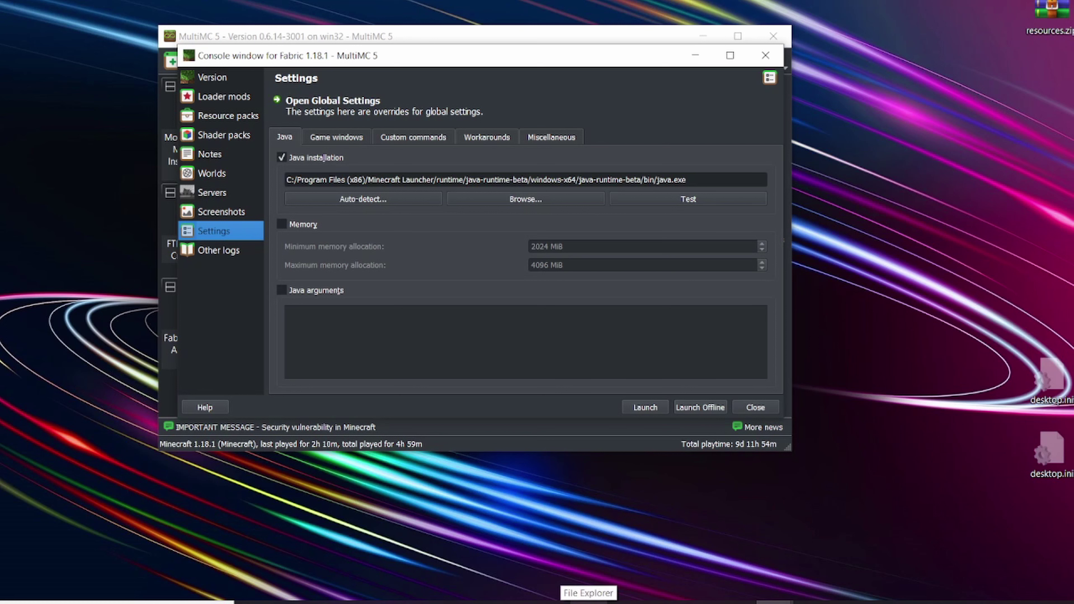
{"action": "left_click", "coordinate": [178, 603]}
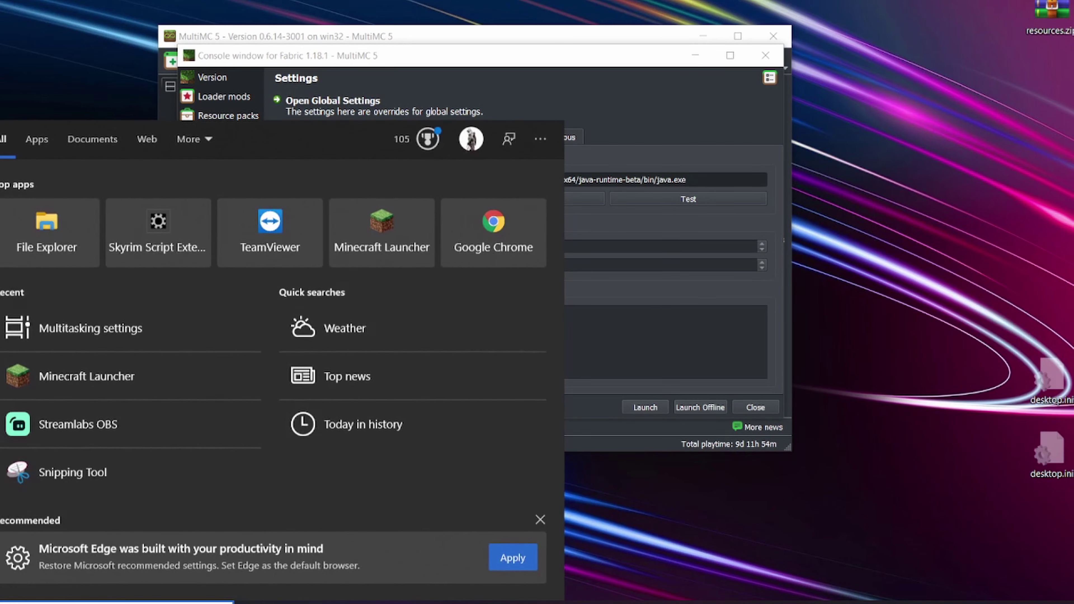
{"action": "type", "text": "min"}
{"action": "key", "text": "Return"}
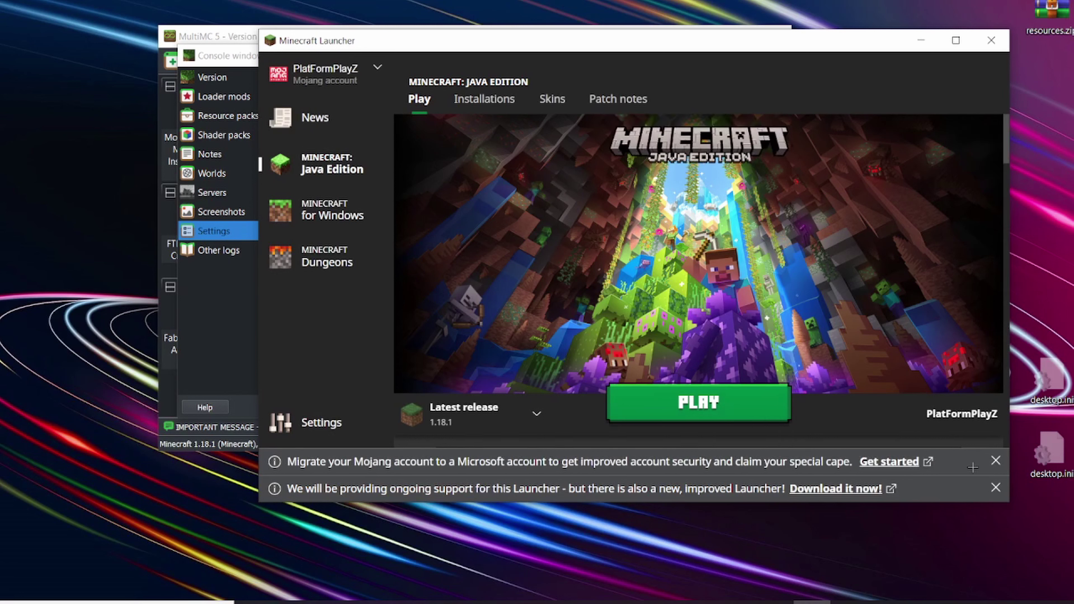
{"action": "left_click", "coordinate": [996, 460]}
{"action": "left_click", "coordinate": [996, 488]}
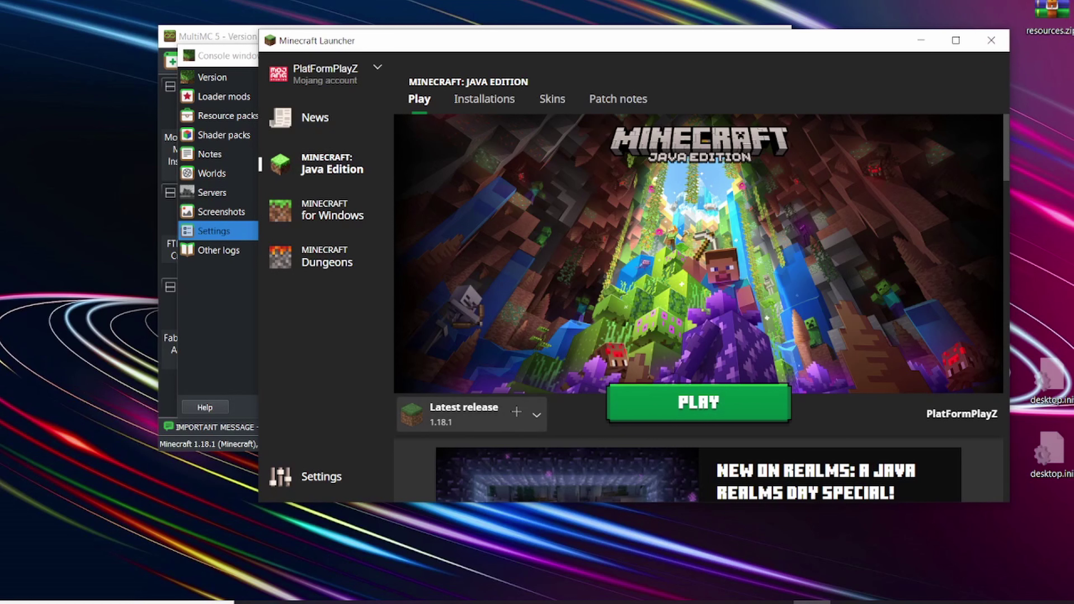
{"action": "left_click", "coordinate": [517, 412]}
{"action": "left_click", "coordinate": [521, 418]}
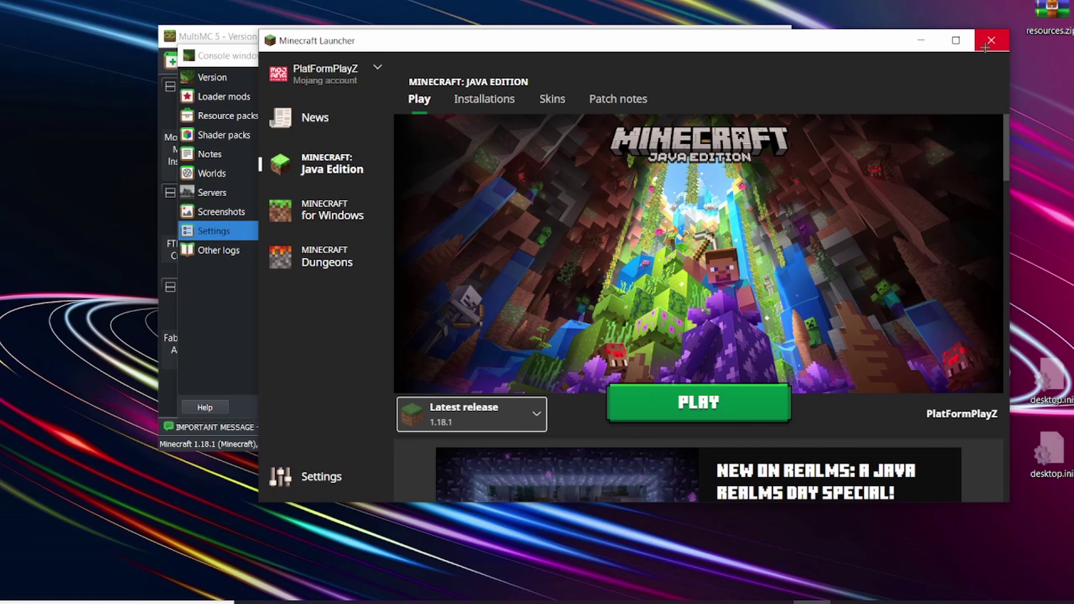
{"action": "left_click", "coordinate": [985, 46]}
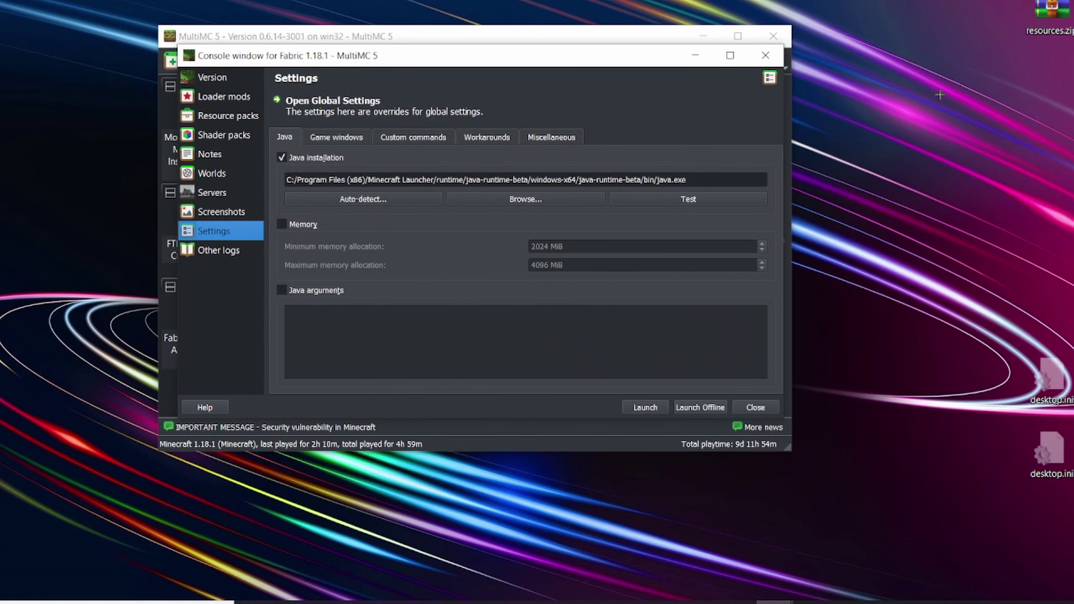
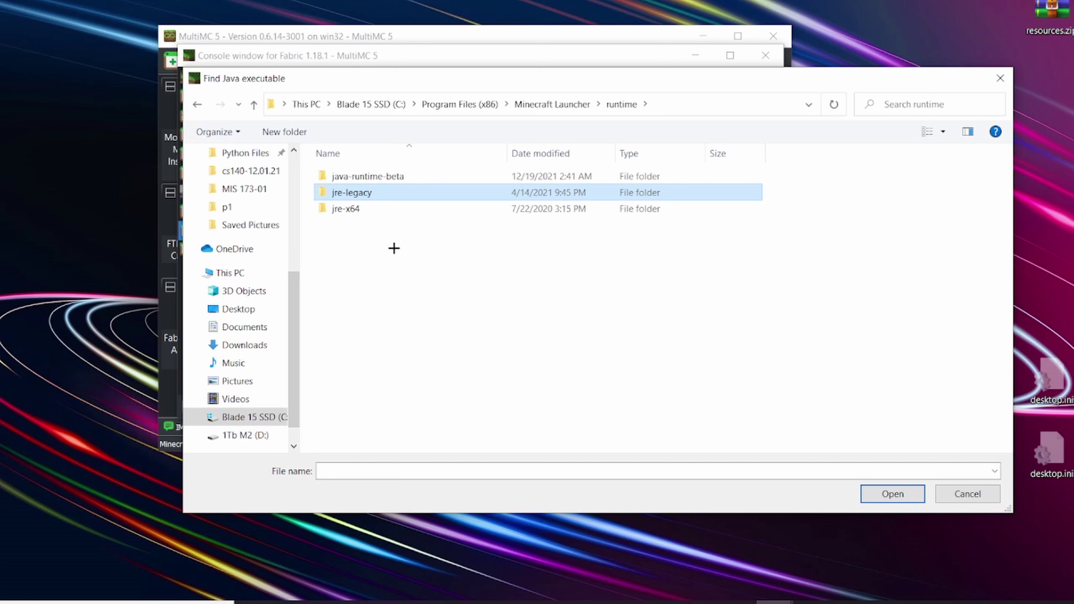
Step: In the file picker, browse into java-runtime-beta > windows-x64 > java-runtime-beta > bin
{"action": "left_click", "coordinate": [351, 176]}
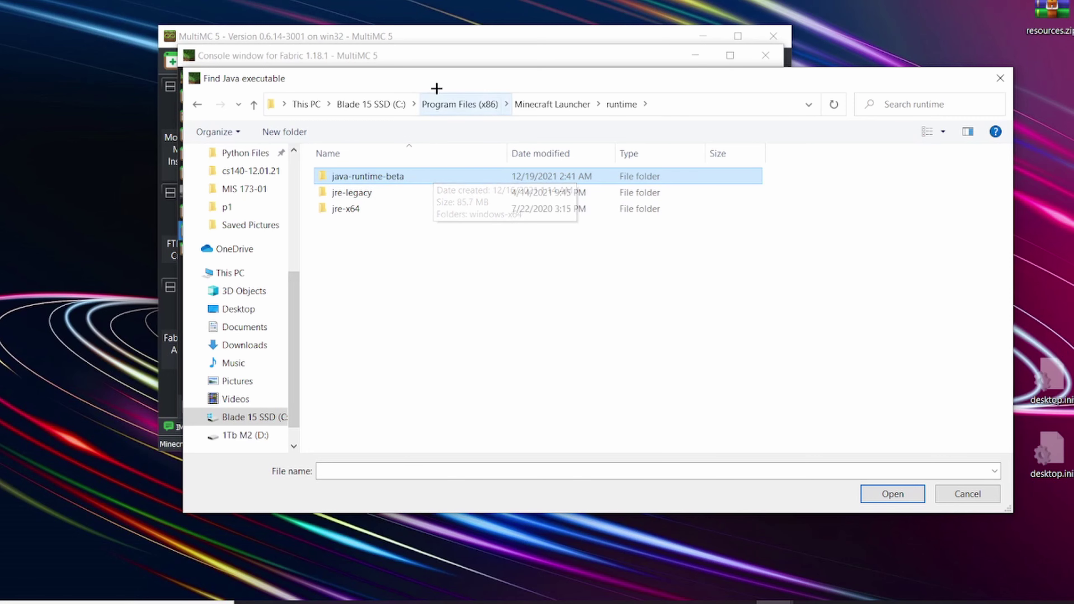
{"action": "left_click_drag", "start_coordinate": [428, 79], "coordinate": [394, 121]}
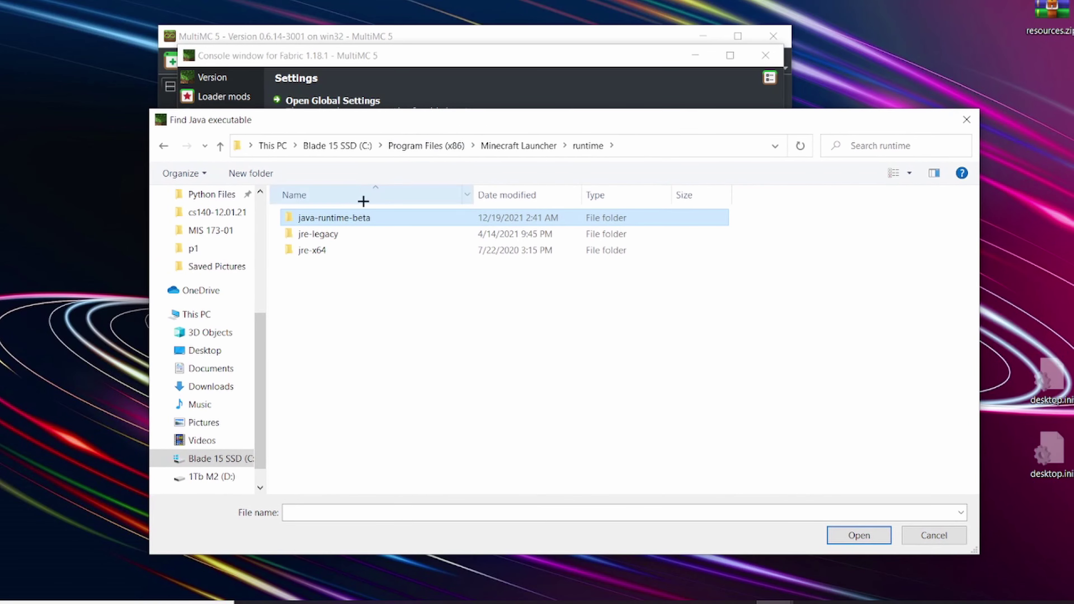
{"action": "double_click", "coordinate": [362, 218]}
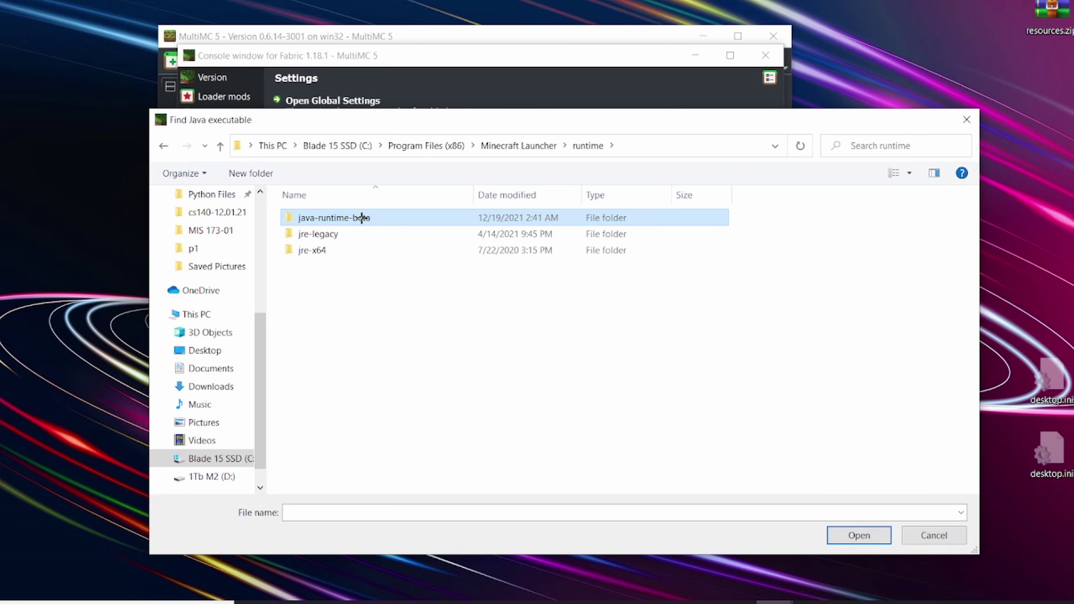
{"action": "double_click", "coordinate": [354, 221]}
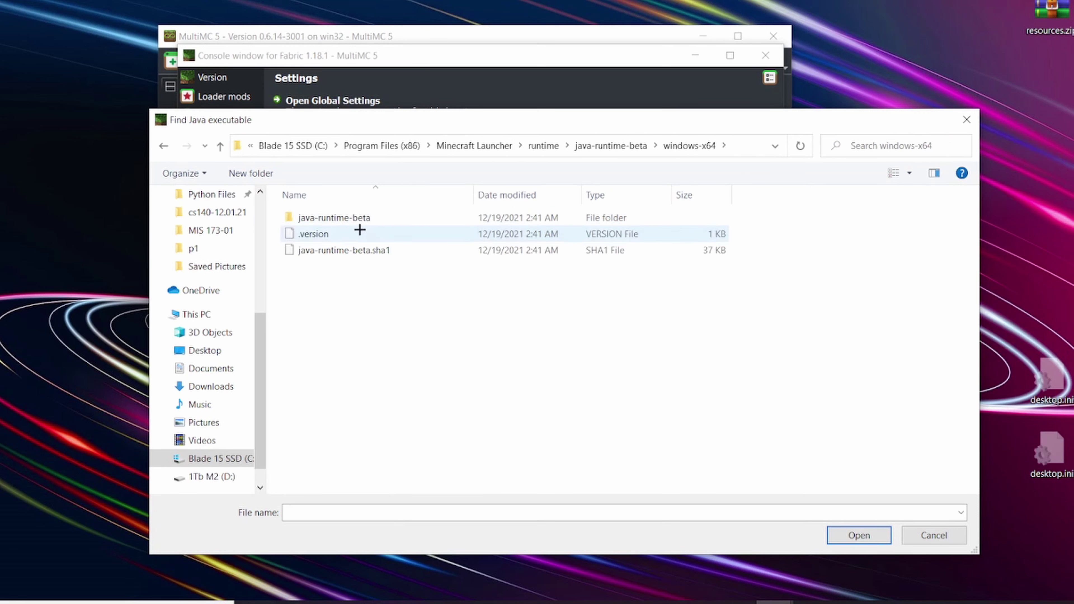
{"action": "double_click", "coordinate": [340, 216]}
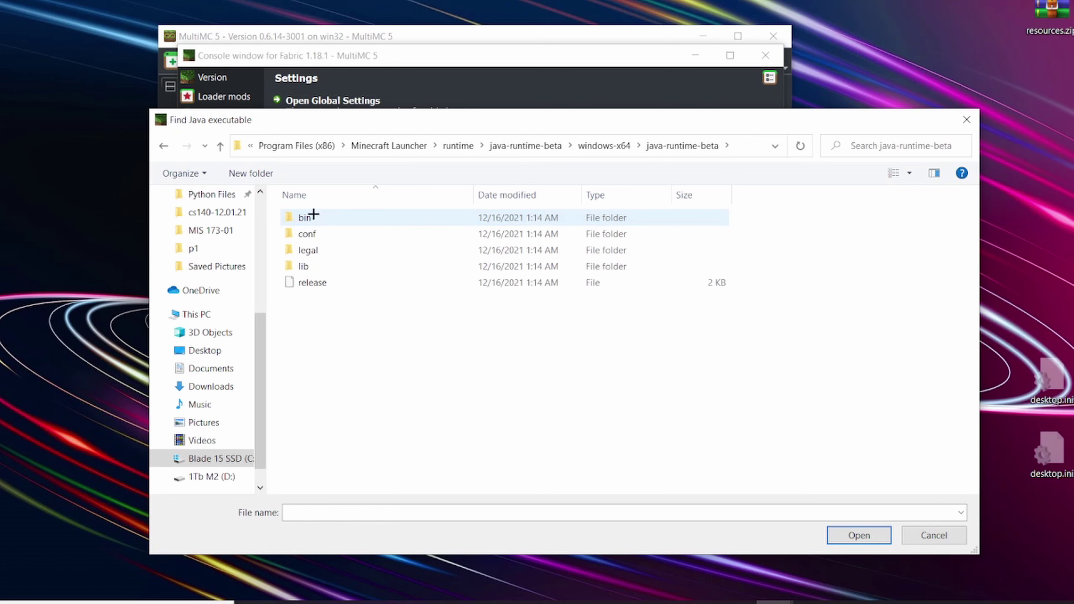
{"action": "double_click", "coordinate": [292, 216]}
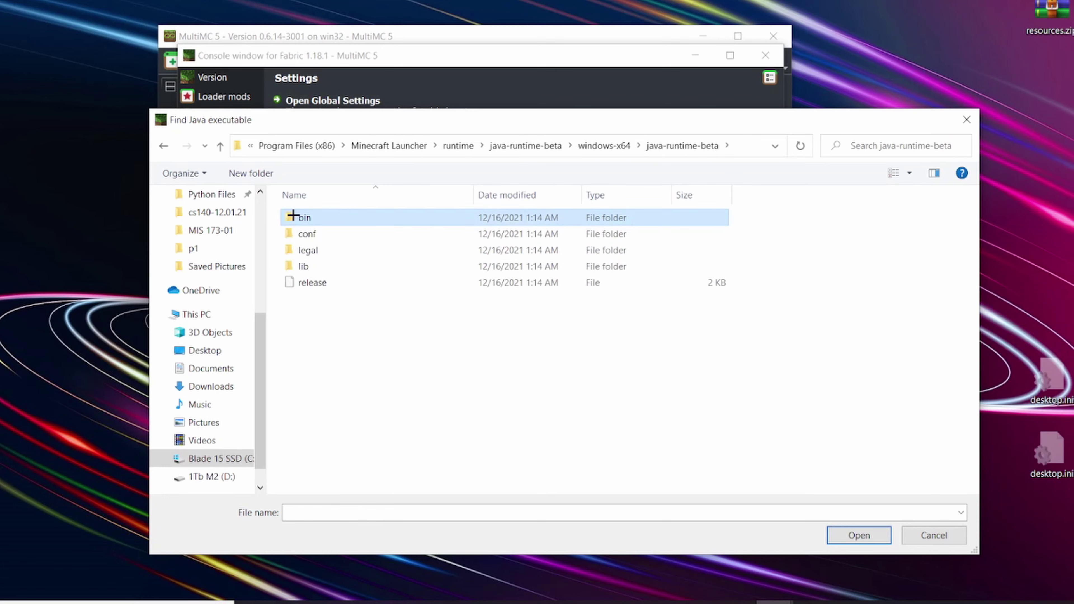
Step: Select java.exe in the bin folder and confirm it as the instance's Java executable
{"action": "scroll", "coordinate": [337, 317], "scroll_direction": "down", "scroll_amount": 14}
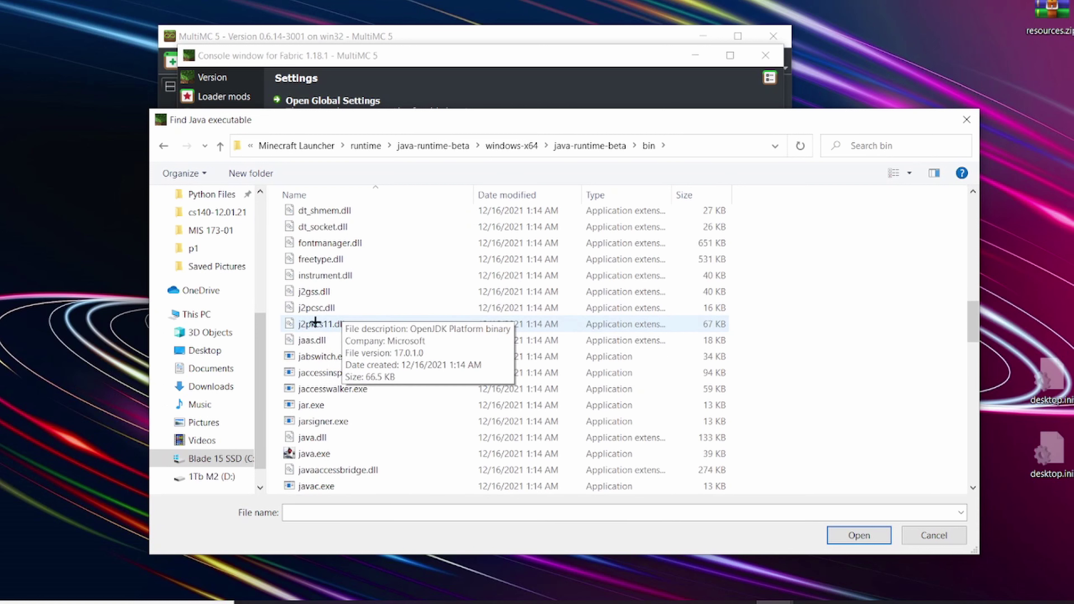
{"action": "scroll", "coordinate": [322, 322], "scroll_direction": "down", "scroll_amount": 1}
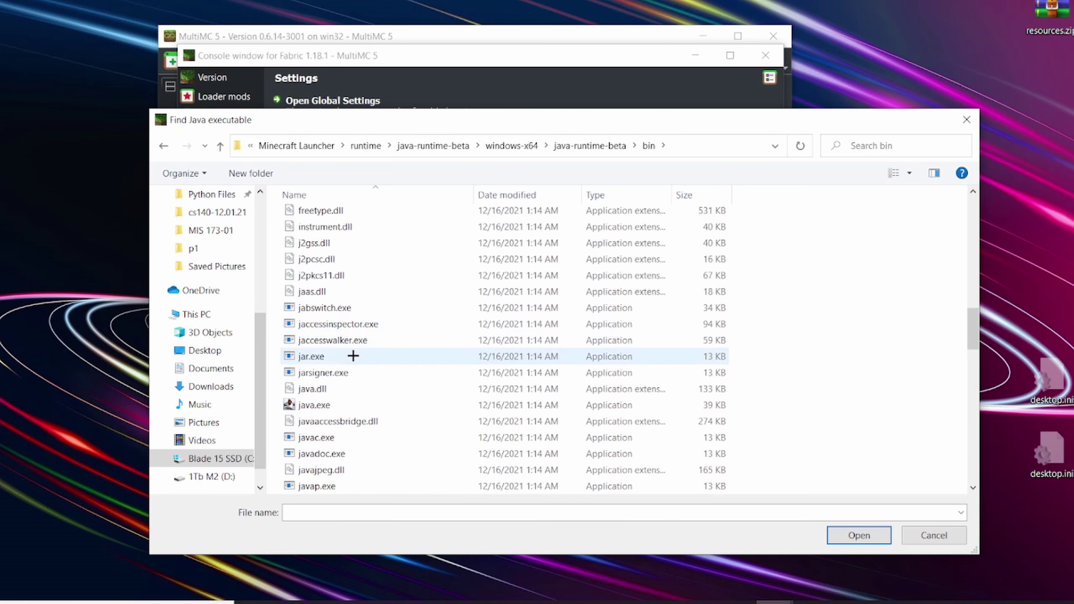
{"action": "scroll", "coordinate": [319, 323], "scroll_direction": "down", "scroll_amount": 1}
{"action": "scroll", "coordinate": [319, 323], "scroll_direction": "down", "scroll_amount": 2}
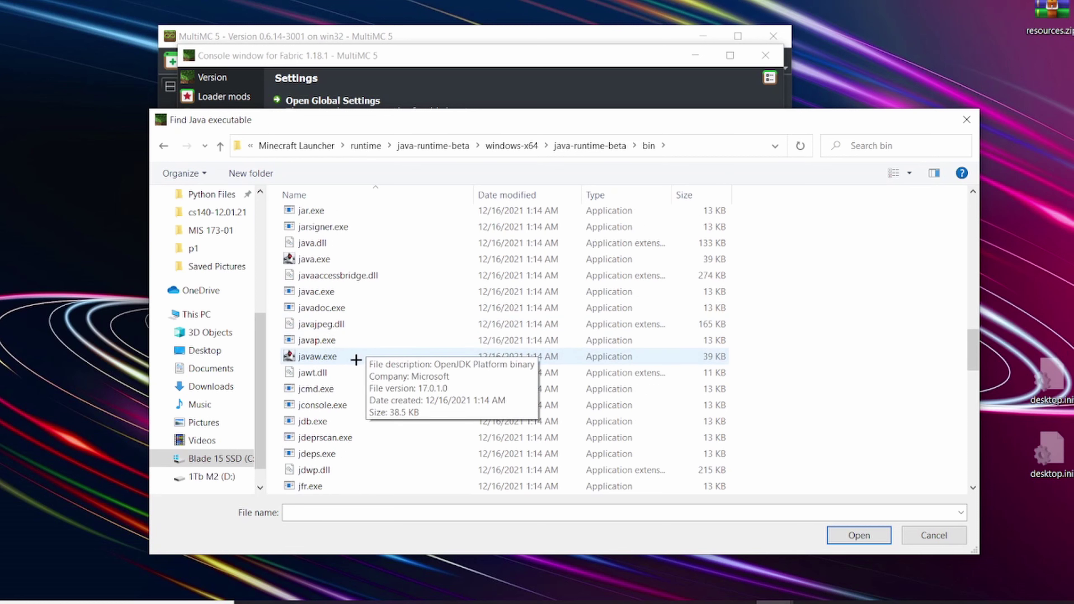
{"action": "left_click", "coordinate": [334, 260]}
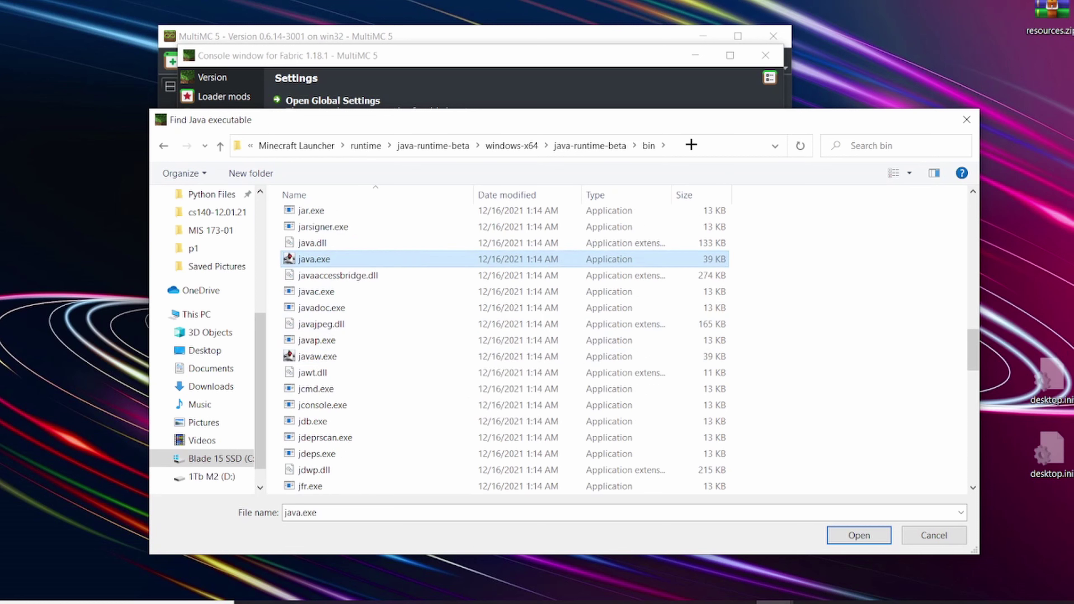
{"action": "left_click", "coordinate": [694, 144]}
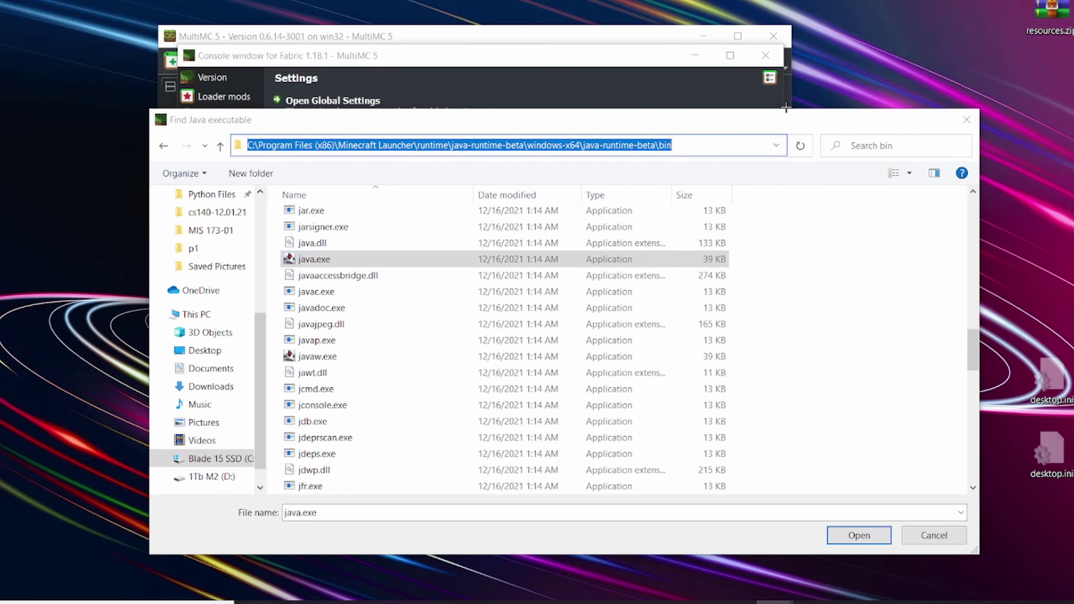
{"action": "left_click", "coordinate": [313, 259]}
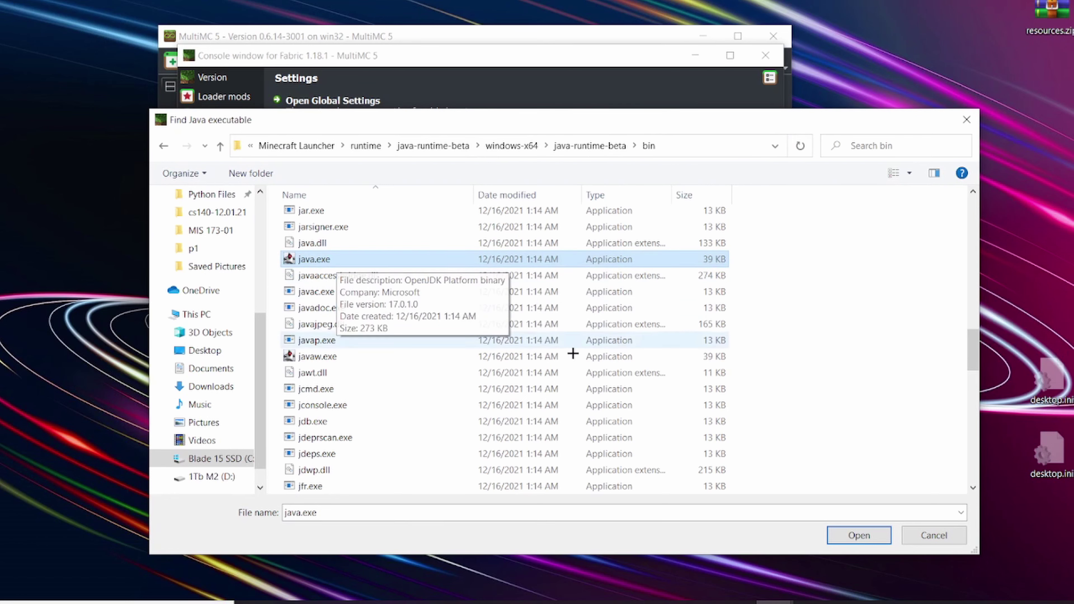
{"action": "left_click", "coordinate": [858, 535]}
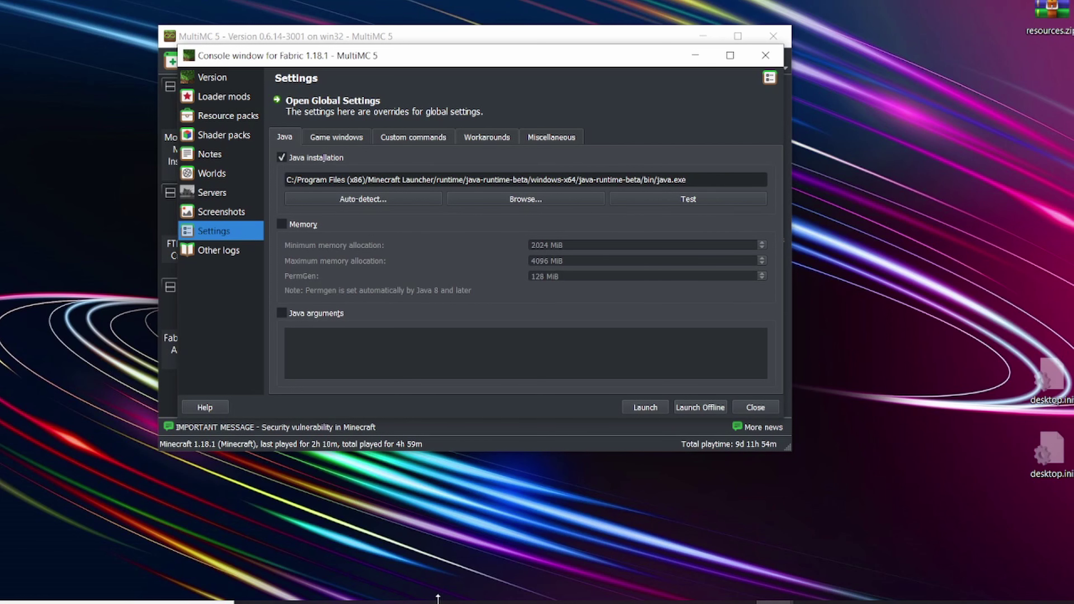
Step: In File Explorer, browse to C:\Program Files (x86)\Minecraft Launcher\runtime\java-runtime-beta\windows-x64\java-runtime-beta\bin
{"action": "key", "text": "super+e"}
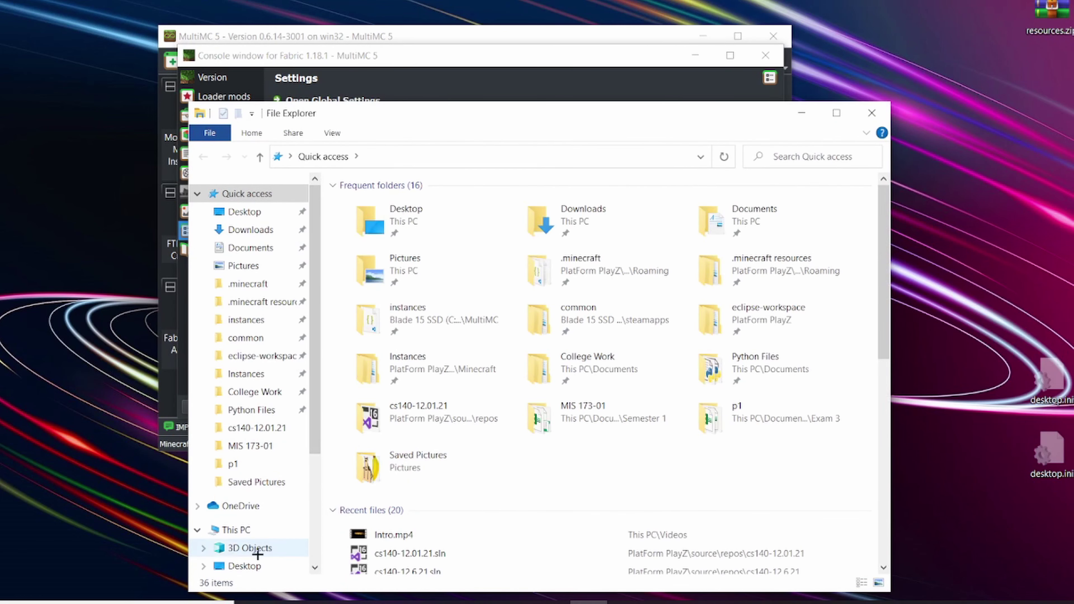
{"action": "left_click", "coordinate": [224, 529]}
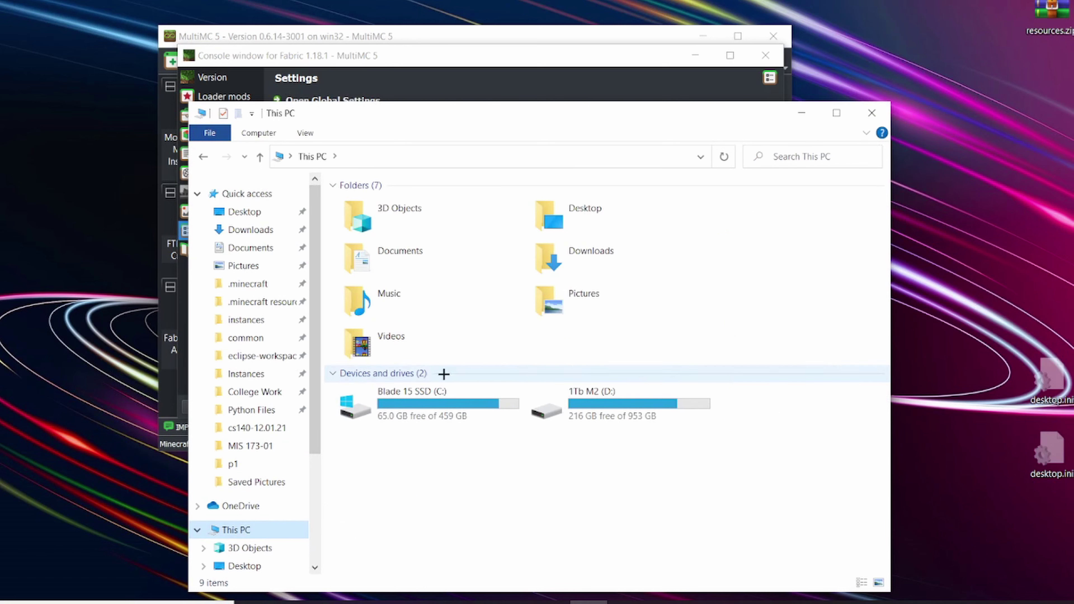
{"action": "double_click", "coordinate": [465, 406]}
{"action": "double_click", "coordinate": [401, 381]}
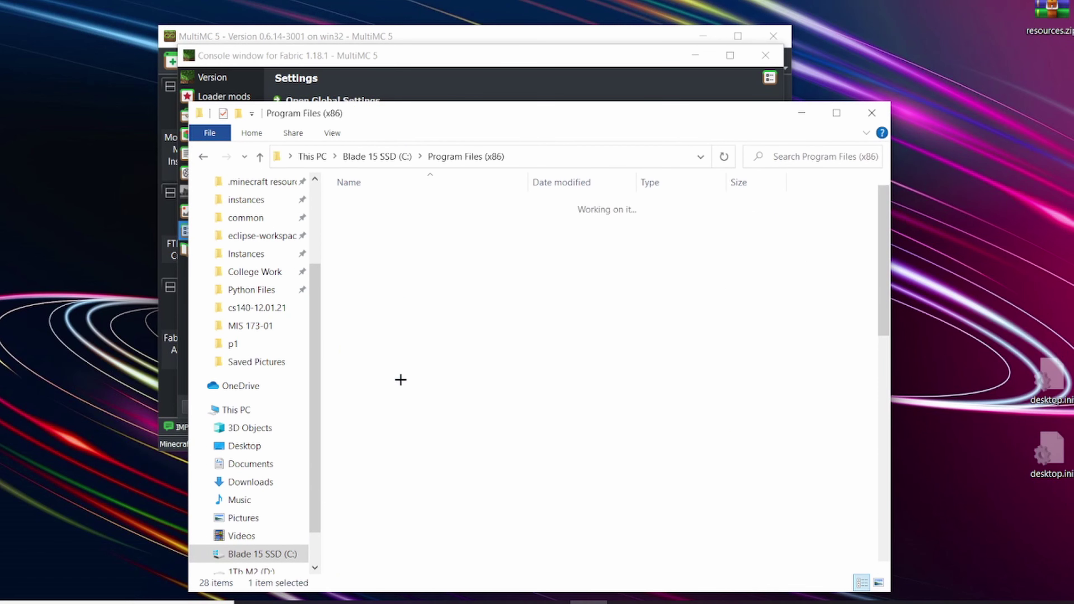
{"action": "scroll", "coordinate": [402, 464], "scroll_direction": "down", "scroll_amount": 6}
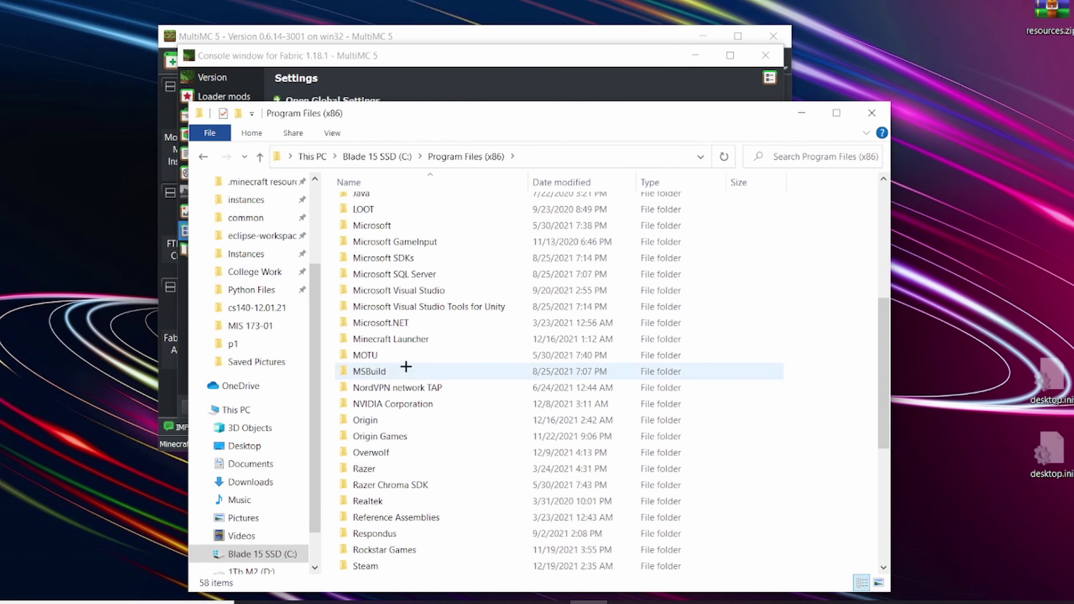
{"action": "double_click", "coordinate": [396, 342]}
{"action": "double_click", "coordinate": [367, 221]}
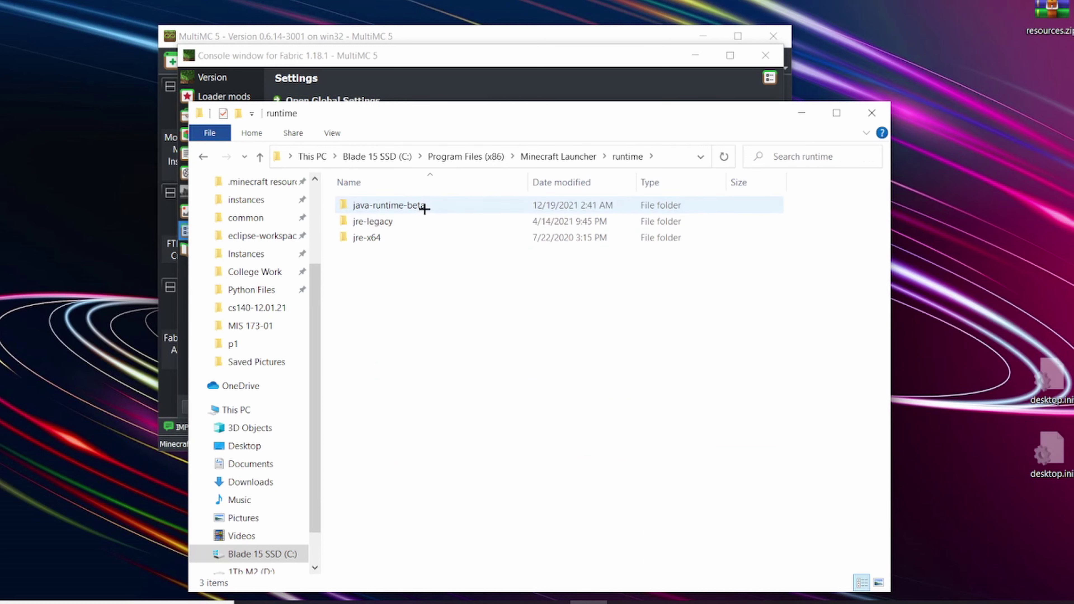
{"action": "double_click", "coordinate": [383, 205]}
{"action": "double_click", "coordinate": [405, 204]}
{"action": "double_click", "coordinate": [405, 205]}
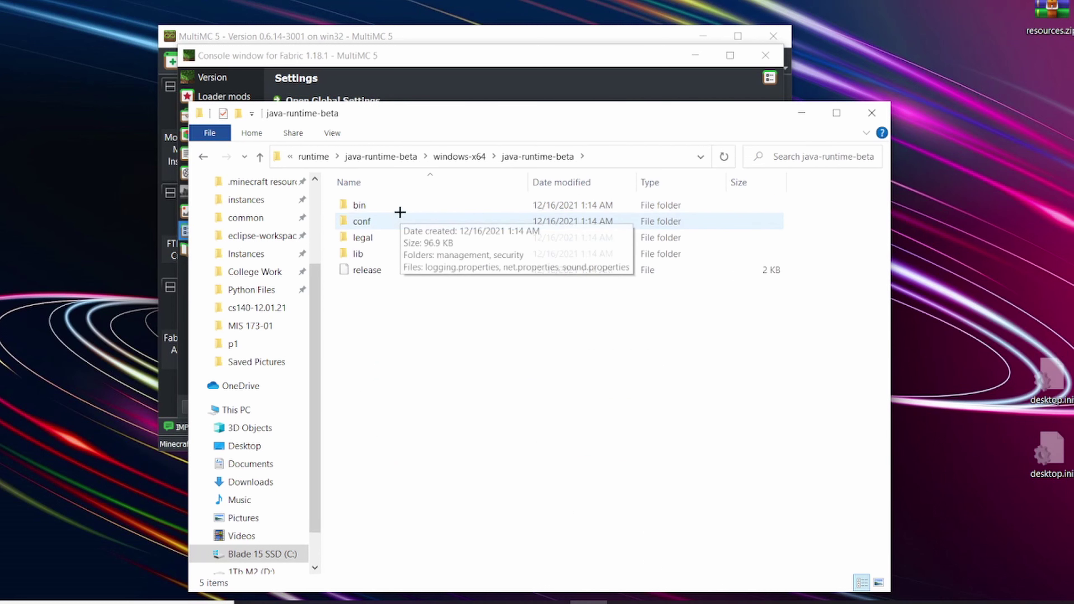
{"action": "double_click", "coordinate": [398, 205]}
{"action": "scroll", "coordinate": [455, 420], "scroll_direction": "down", "scroll_amount": 3}
{"action": "scroll", "coordinate": [455, 420], "scroll_direction": "down", "scroll_amount": 15}
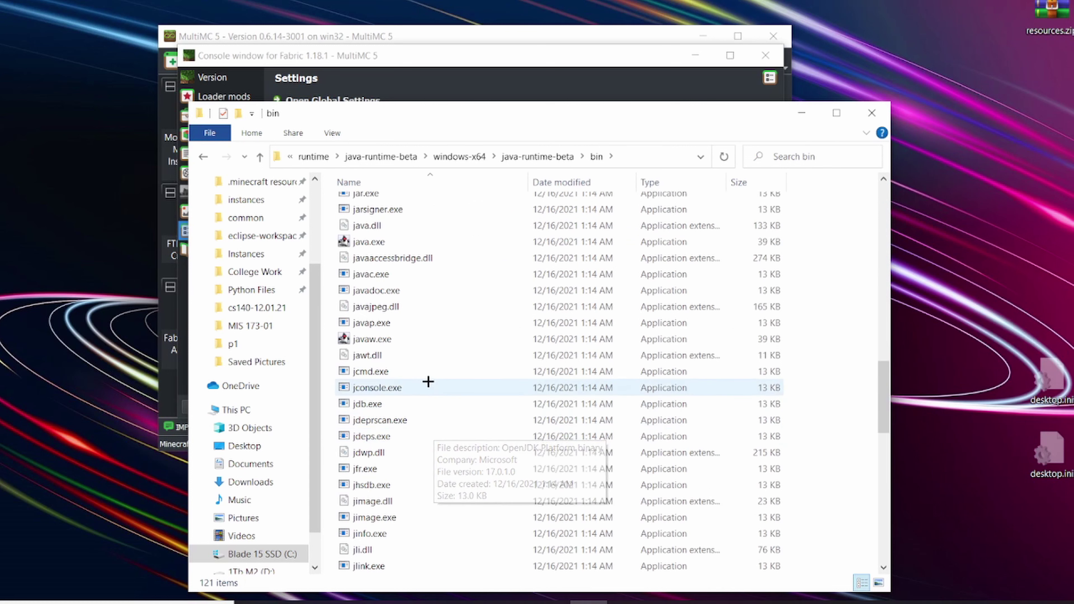
Step: Copy the bin folder's address and paste it over MultiMC's Java installation path
{"action": "left_click", "coordinate": [645, 157]}
{"action": "key", "text": "ctrl+c"}
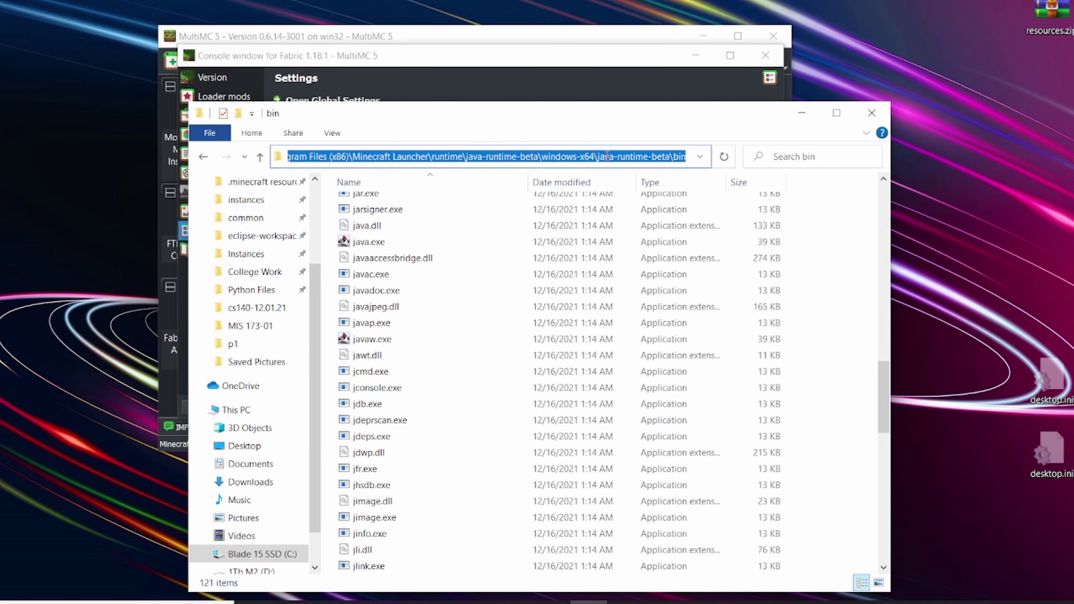
{"action": "left_click", "coordinate": [801, 112]}
{"action": "left_click_drag", "start_coordinate": [712, 190], "coordinate": [153, 221]}
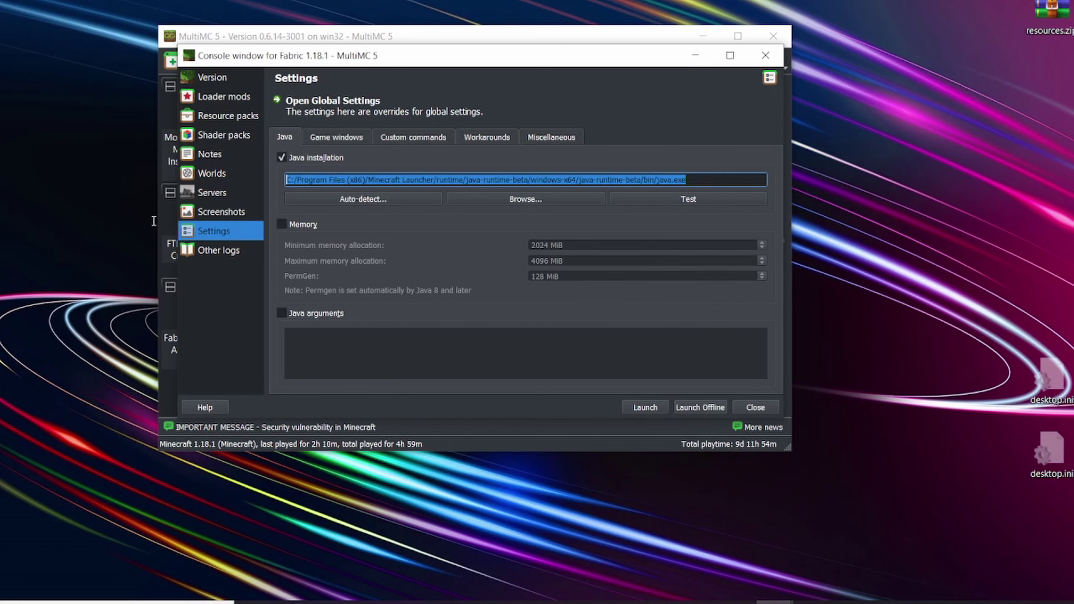
{"action": "key", "text": "ctrl+v"}
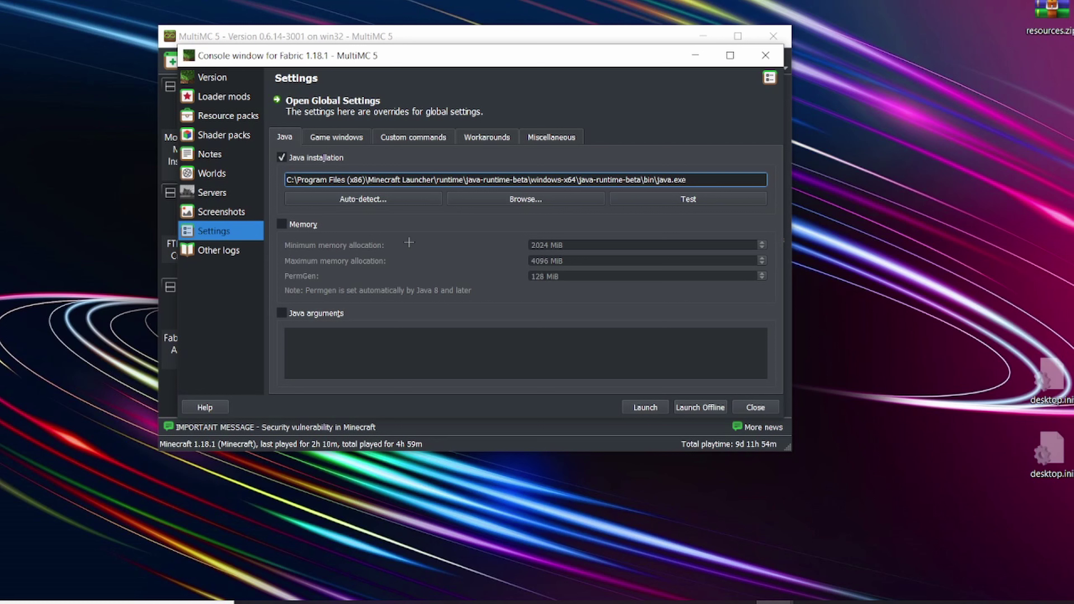
Step: Check the Java path ends in \bin\java.exe, then close the Fabric 1.18.1 instance window
{"action": "left_click_drag", "start_coordinate": [694, 179], "coordinate": [677, 176]}
{"action": "left_click", "coordinate": [580, 223]}
{"action": "left_click_drag", "start_coordinate": [696, 179], "coordinate": [666, 180]}
{"action": "left_click", "coordinate": [623, 222]}
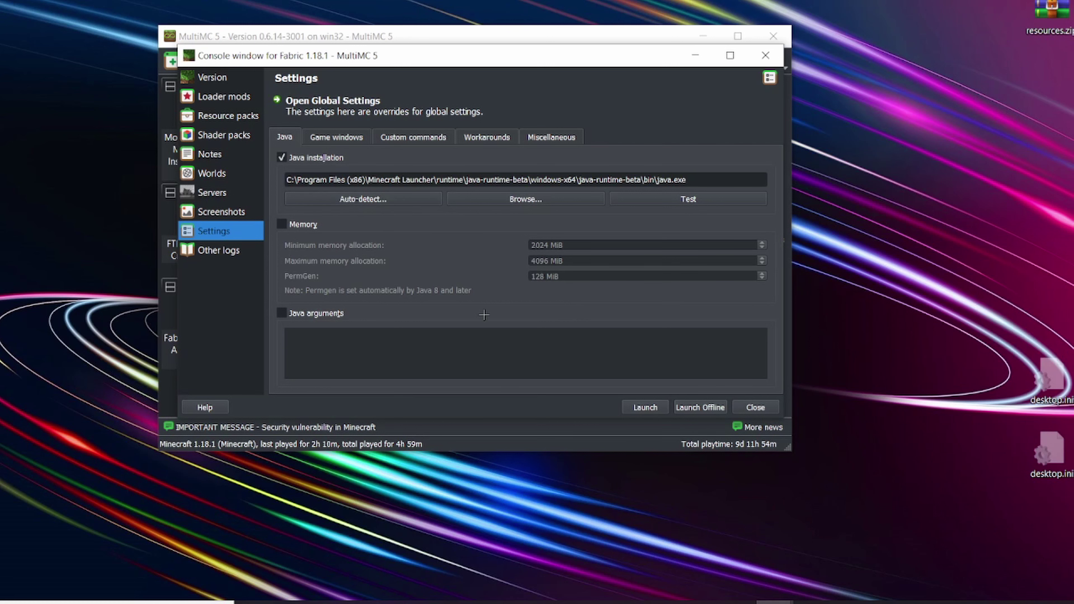
{"action": "left_click", "coordinate": [765, 407]}
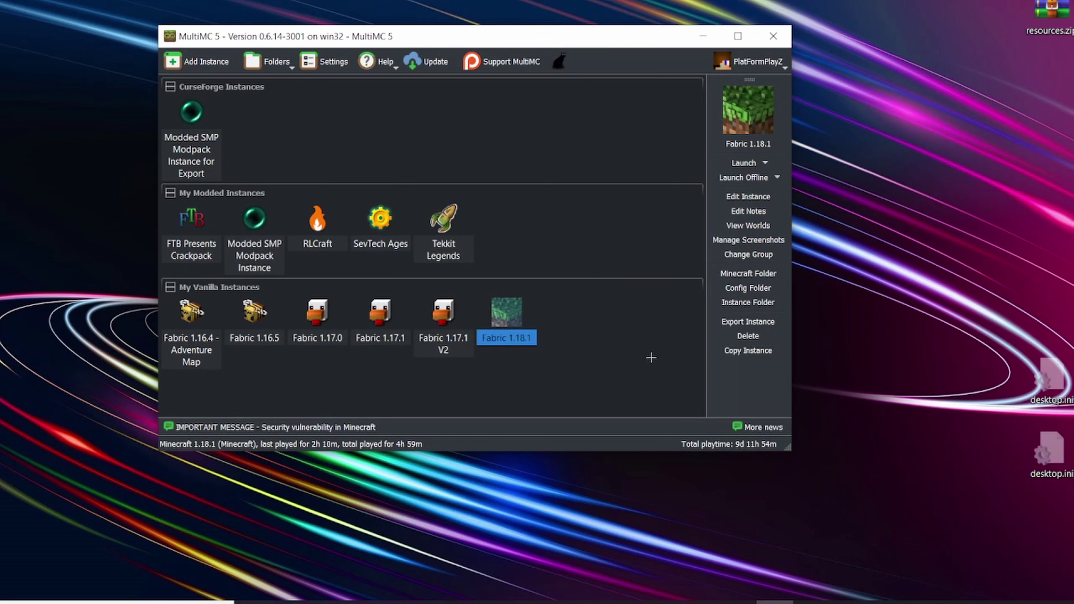
Step: Open MultiMC's global Settings on the Java page
{"action": "left_click", "coordinate": [325, 61]}
{"action": "left_click", "coordinate": [178, 147]}
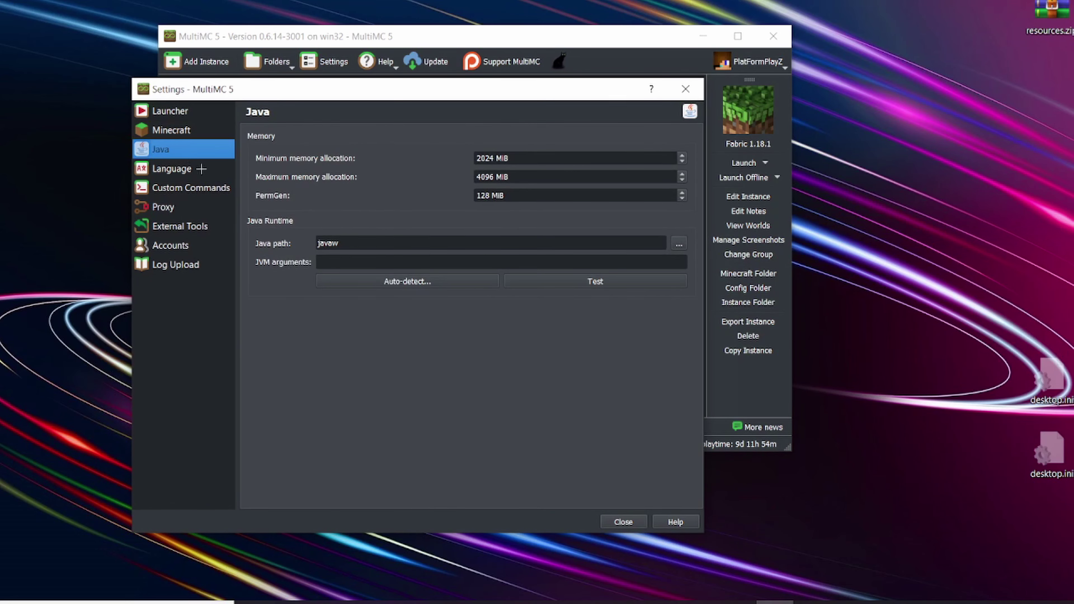
{"action": "left_click", "coordinate": [191, 172]}
{"action": "left_click", "coordinate": [182, 150]}
Step: Re-enter minimum memory as 1024 MiB, keep maximum at 4096 MiB, and close Settings
{"action": "left_click", "coordinate": [481, 157]}
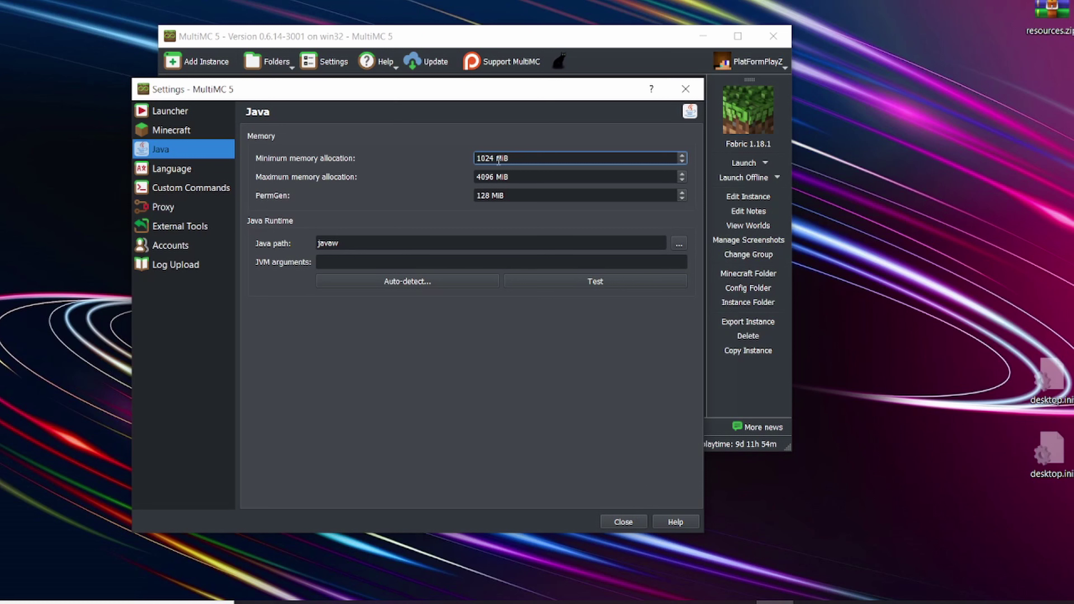
{"action": "left_click_drag", "start_coordinate": [484, 158], "coordinate": [490, 182]}
{"action": "type", "text": "10"}
{"action": "left_click", "coordinate": [523, 183]}
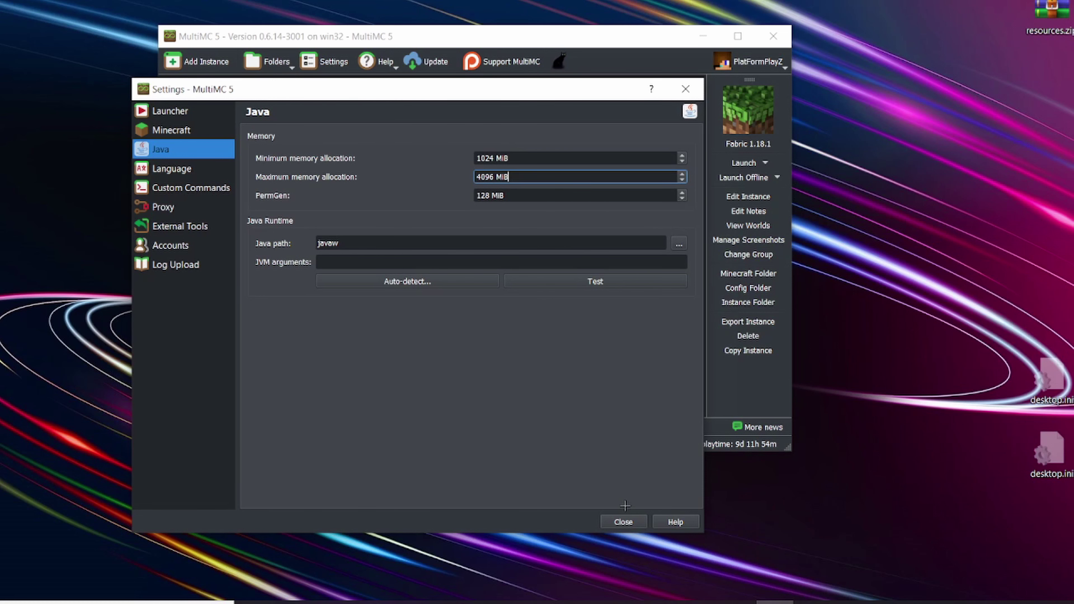
{"action": "left_click", "coordinate": [627, 521]}
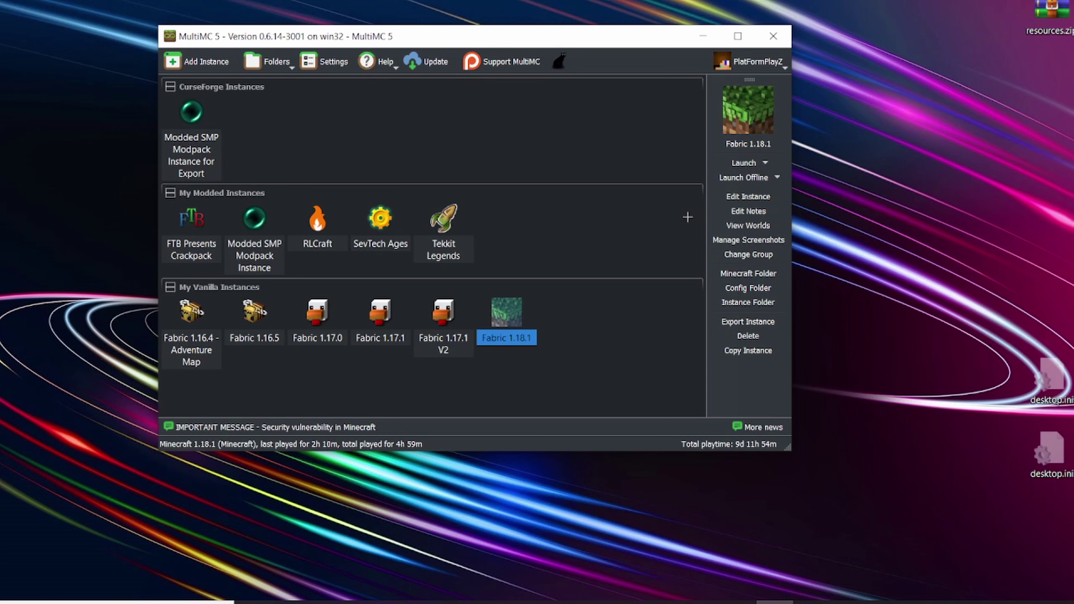
Step: Briefly open the instance editor, then kill the frozen Minecraft game and close its log
{"action": "left_click", "coordinate": [760, 196]}
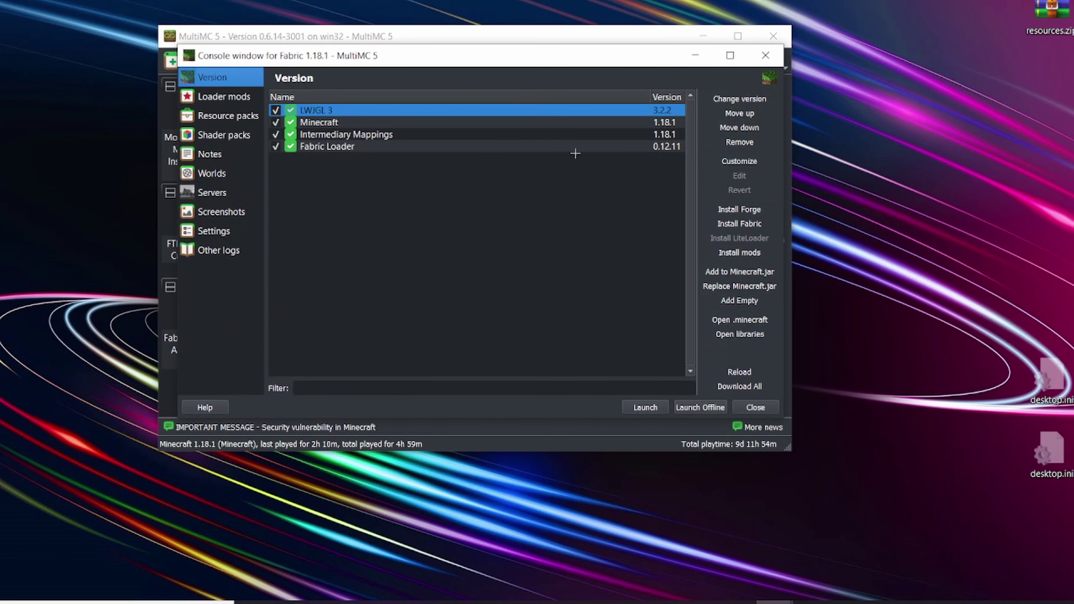
{"action": "left_click", "coordinate": [765, 55]}
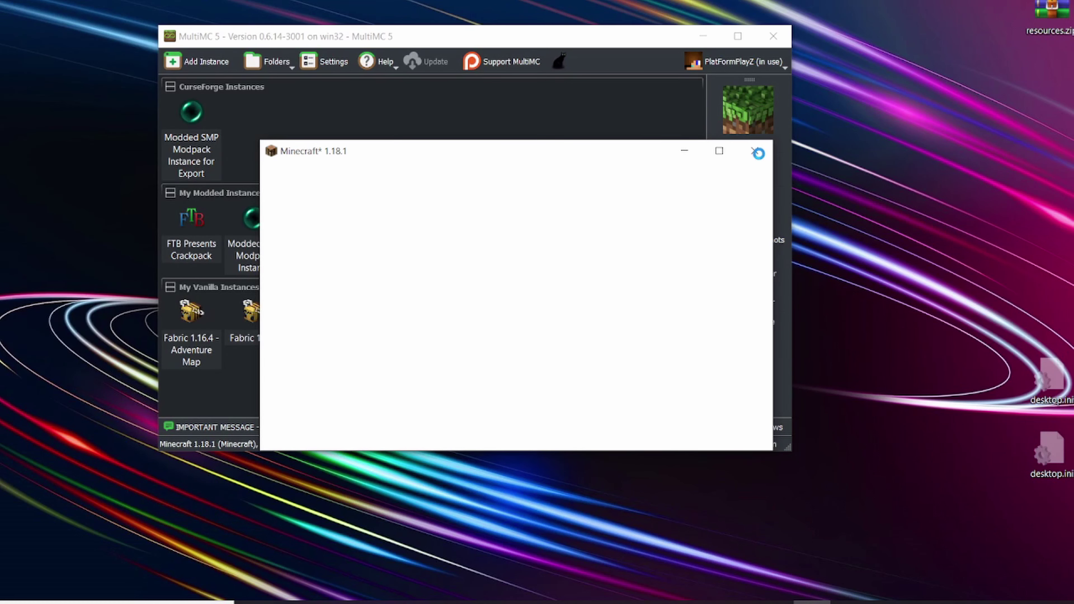
{"action": "left_click_drag", "start_coordinate": [499, 154], "coordinate": [422, 161]}
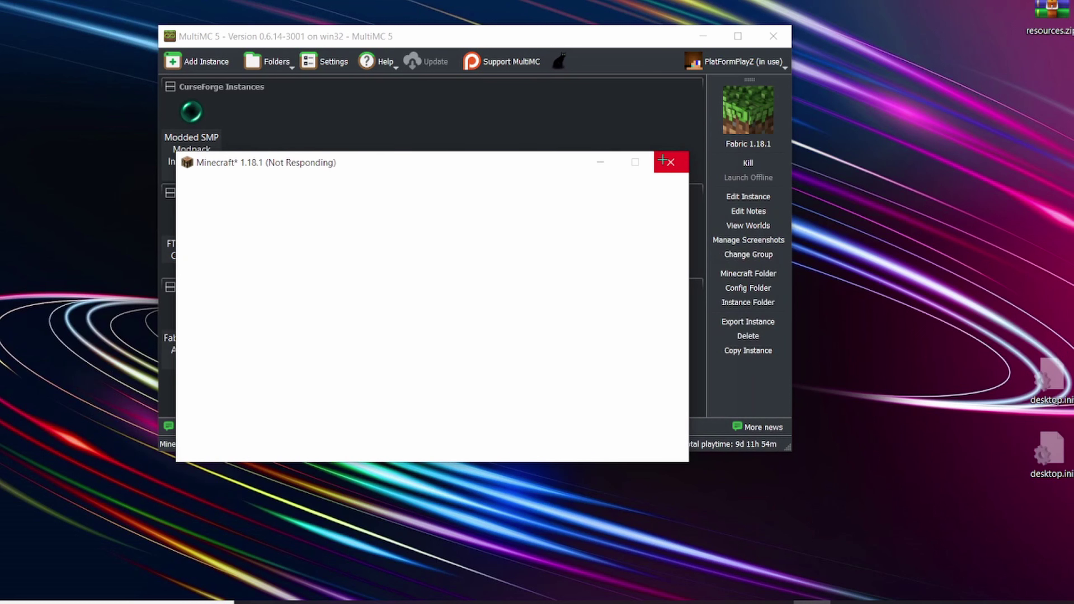
{"action": "left_click", "coordinate": [671, 162]}
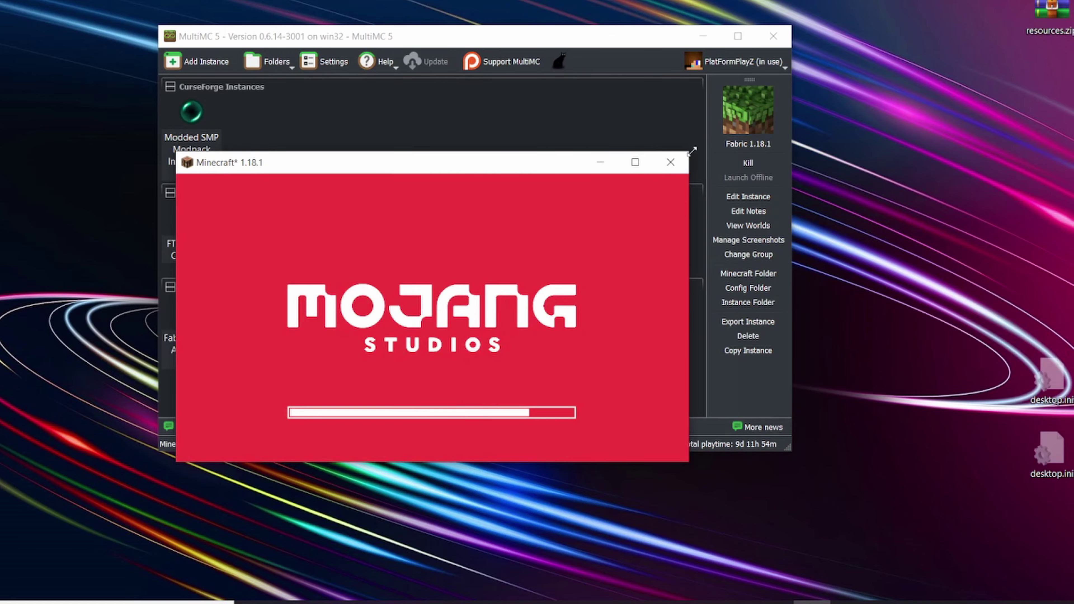
{"action": "left_click", "coordinate": [748, 162]}
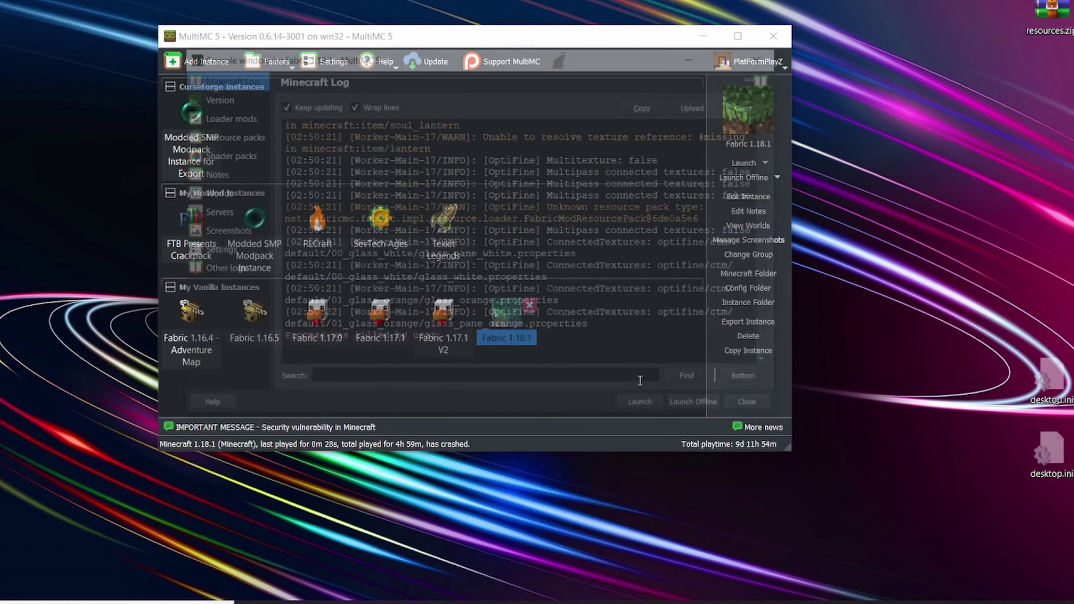
{"action": "left_click", "coordinate": [764, 406]}
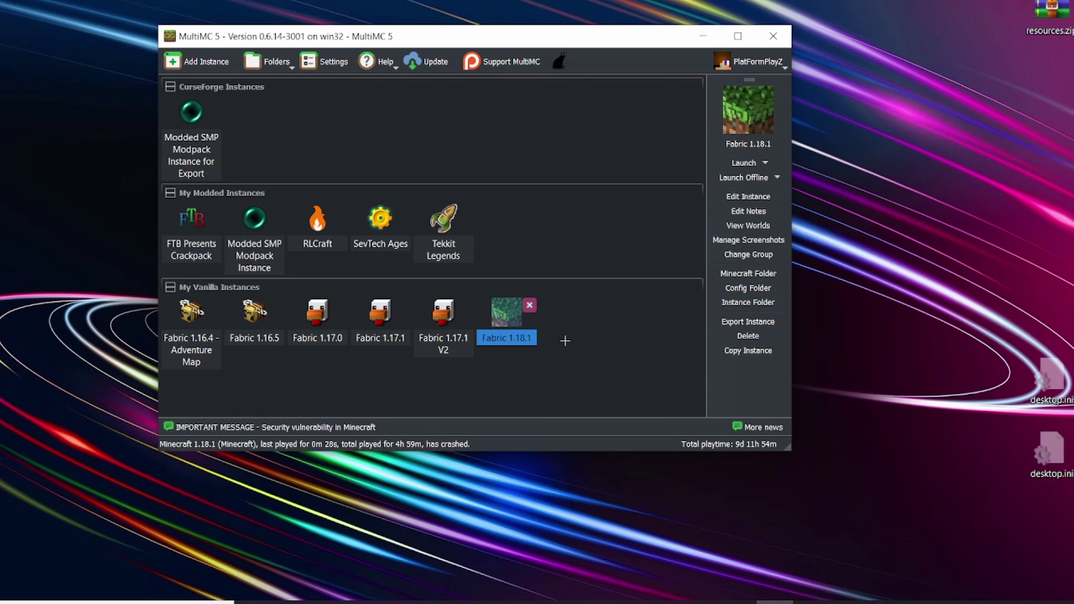
{"action": "left_click", "coordinate": [205, 61]}
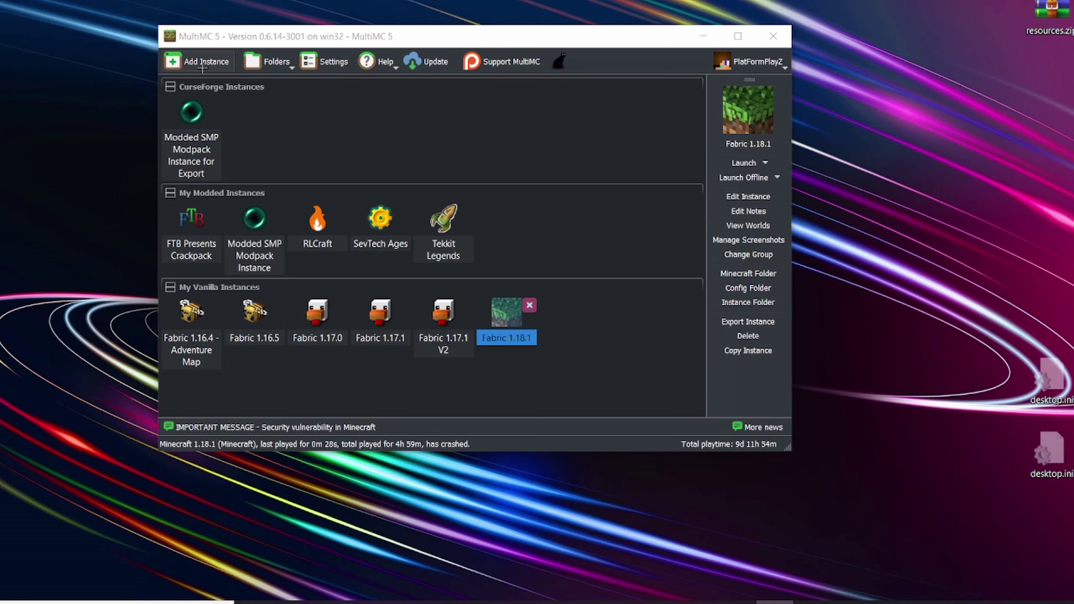
{"action": "left_click", "coordinate": [313, 245]}
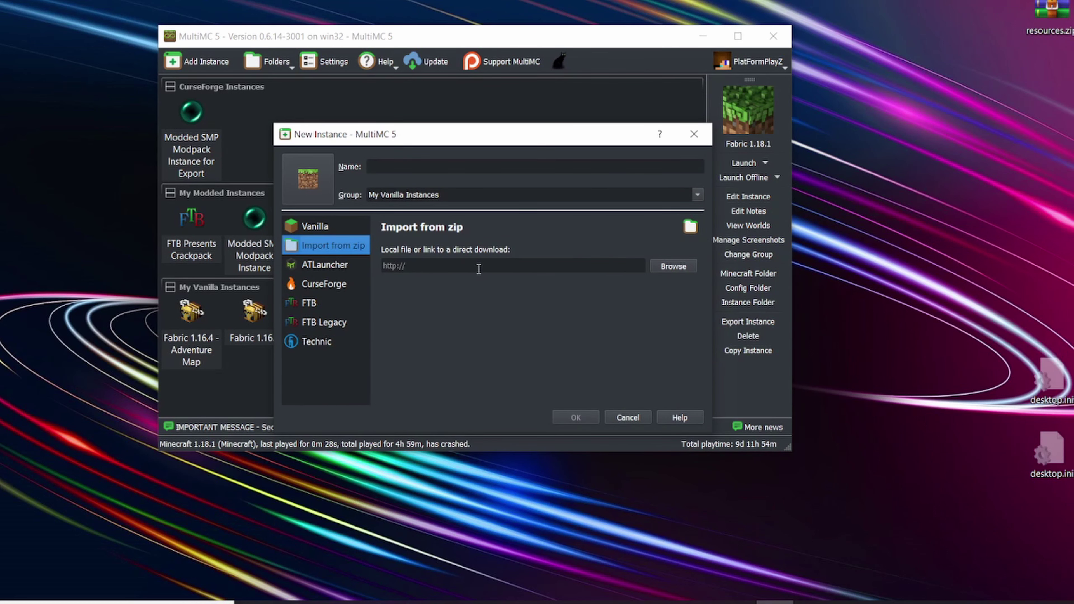
{"action": "left_click", "coordinate": [694, 134]}
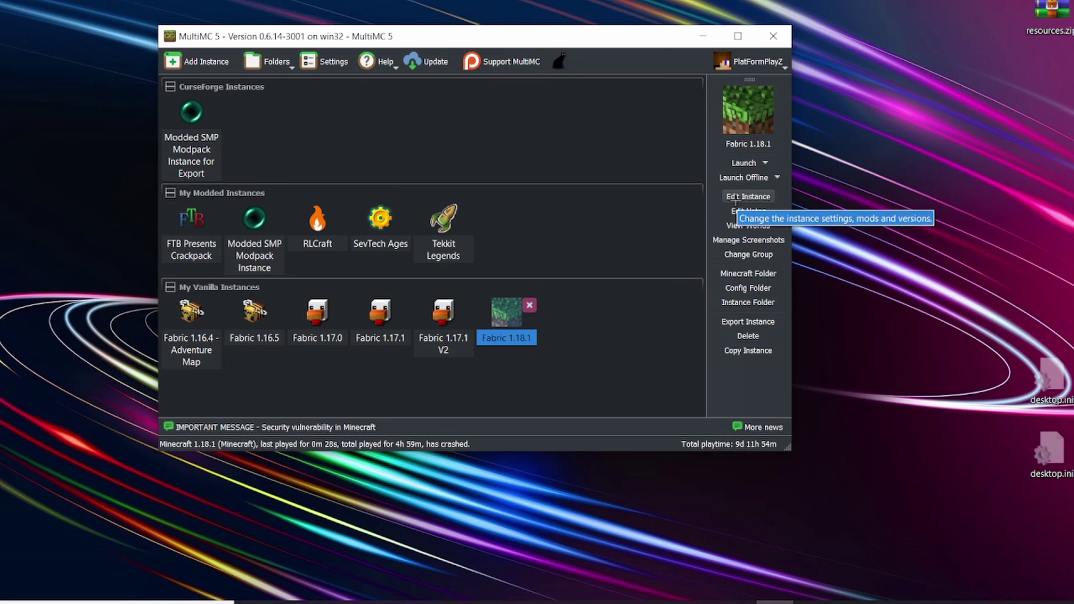
Step: Open Fabric 1.18.1's Version page and select the Fabric Loader 0.12.11 component
{"action": "left_click", "coordinate": [736, 199]}
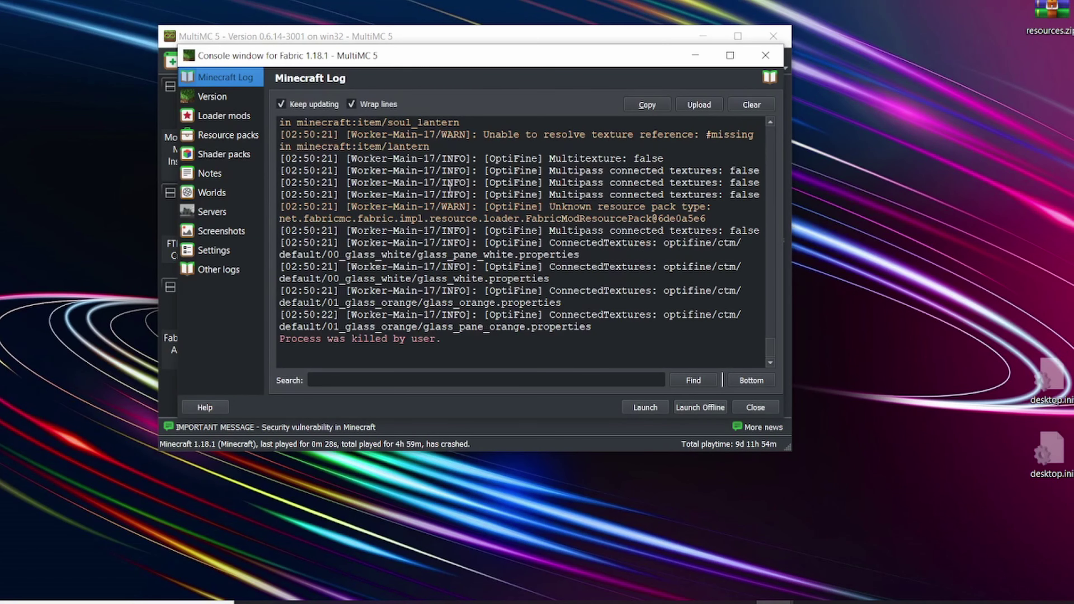
{"action": "left_click", "coordinate": [209, 94]}
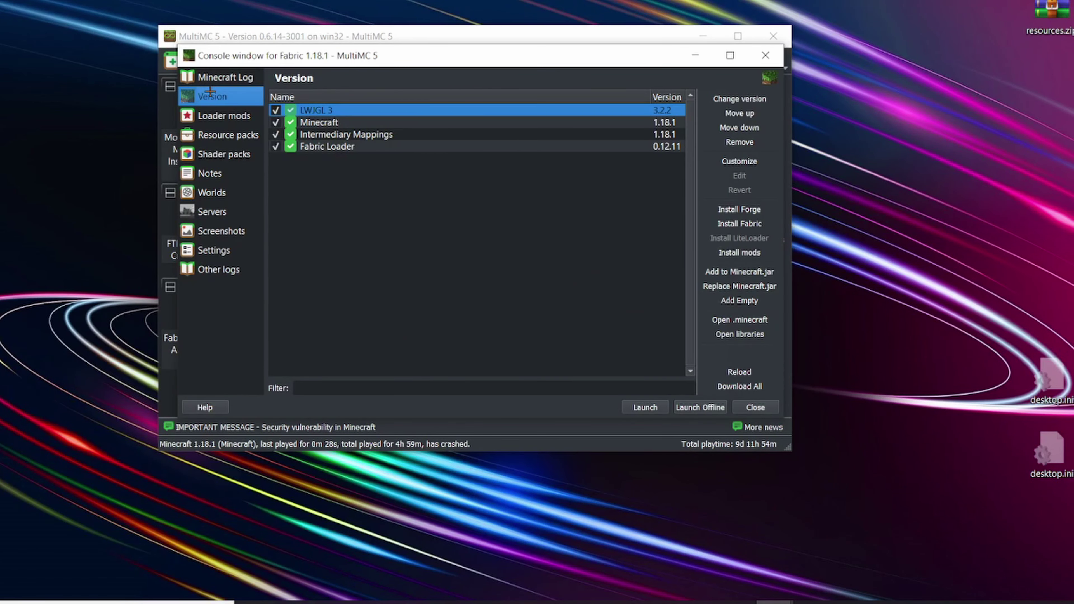
{"action": "left_click", "coordinate": [364, 146]}
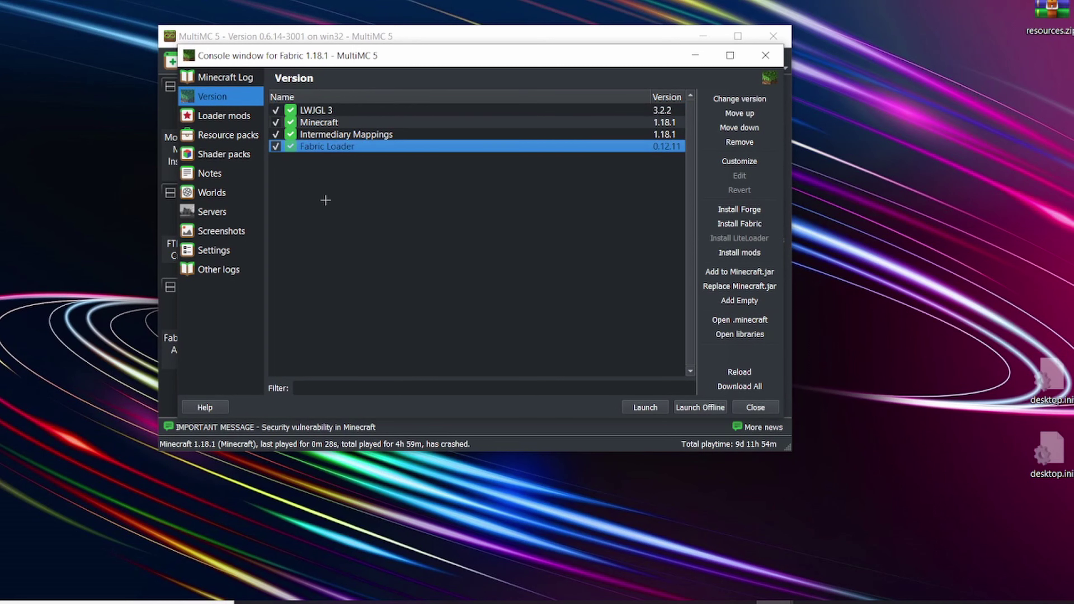
Step: View the resource packs, then the loader mods, inspecting Xaero's Minimap and Replay Mod
{"action": "left_click", "coordinate": [244, 128]}
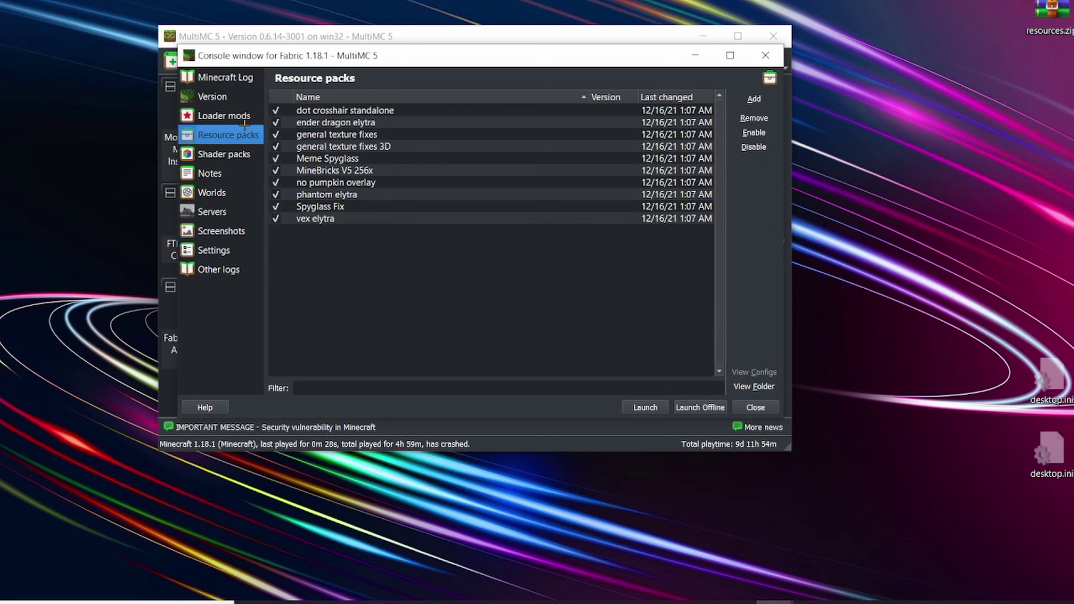
{"action": "left_click", "coordinate": [239, 115]}
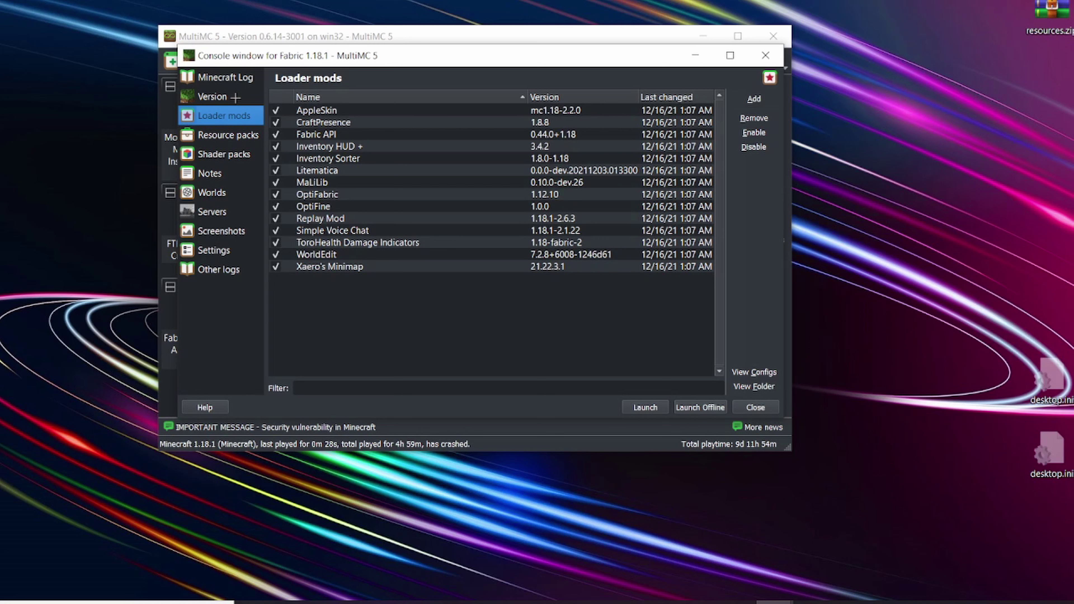
{"action": "left_click_drag", "start_coordinate": [376, 279], "coordinate": [351, 113]}
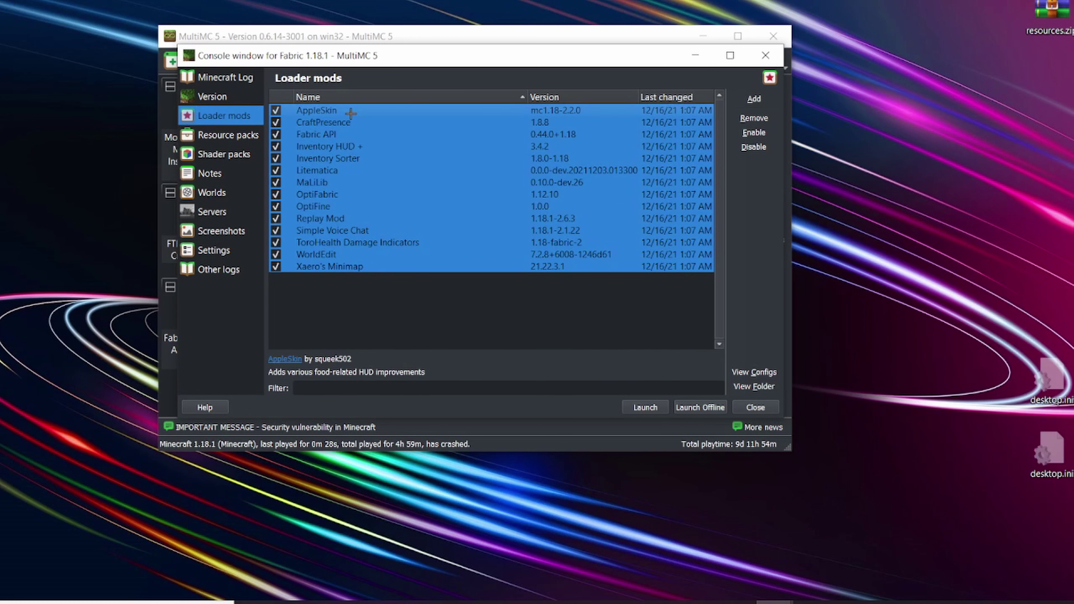
{"action": "left_click", "coordinate": [391, 229]}
{"action": "left_click", "coordinate": [397, 266]}
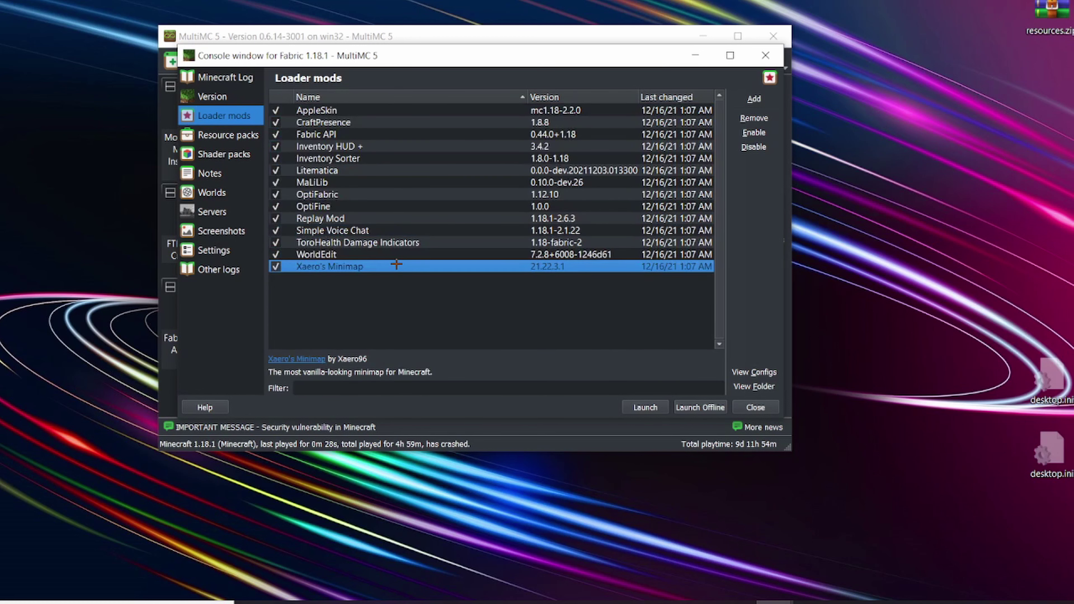
{"action": "left_click", "coordinate": [393, 277]}
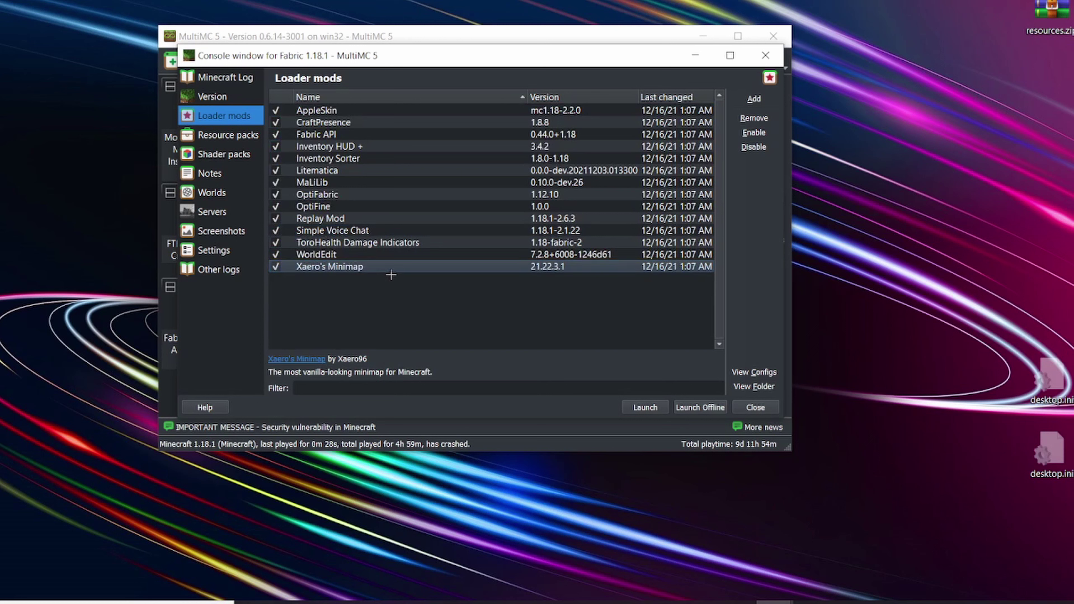
{"action": "left_click", "coordinate": [346, 218]}
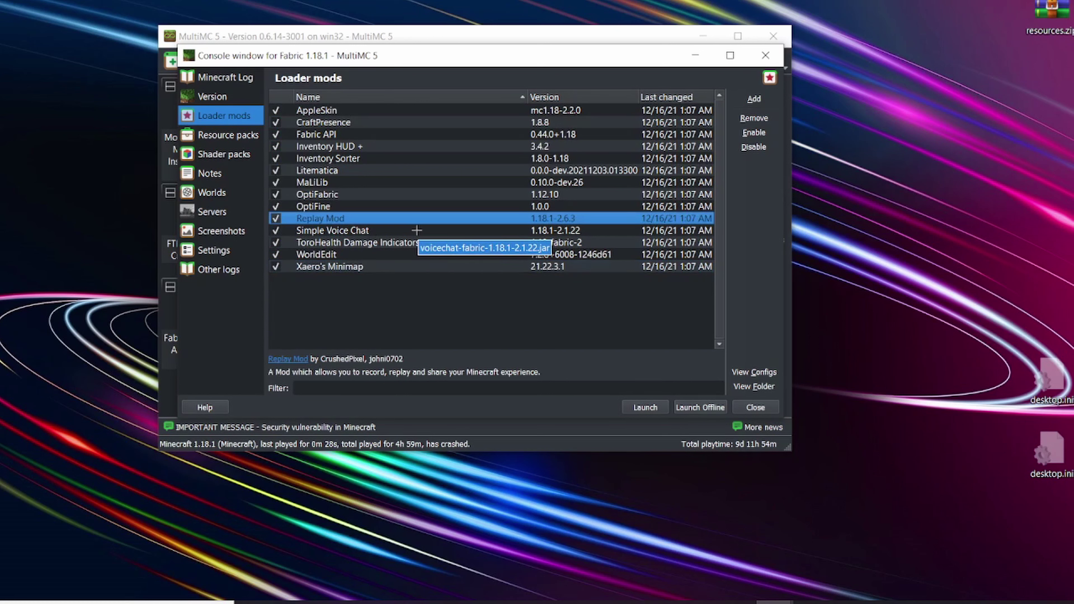
Step: Inspect the OptiFabric, OptiFine, Litematica, CraftPresence and WorldEdit mods, then show the Minecraft Log
{"action": "left_click", "coordinate": [338, 195]}
{"action": "left_click", "coordinate": [338, 207]}
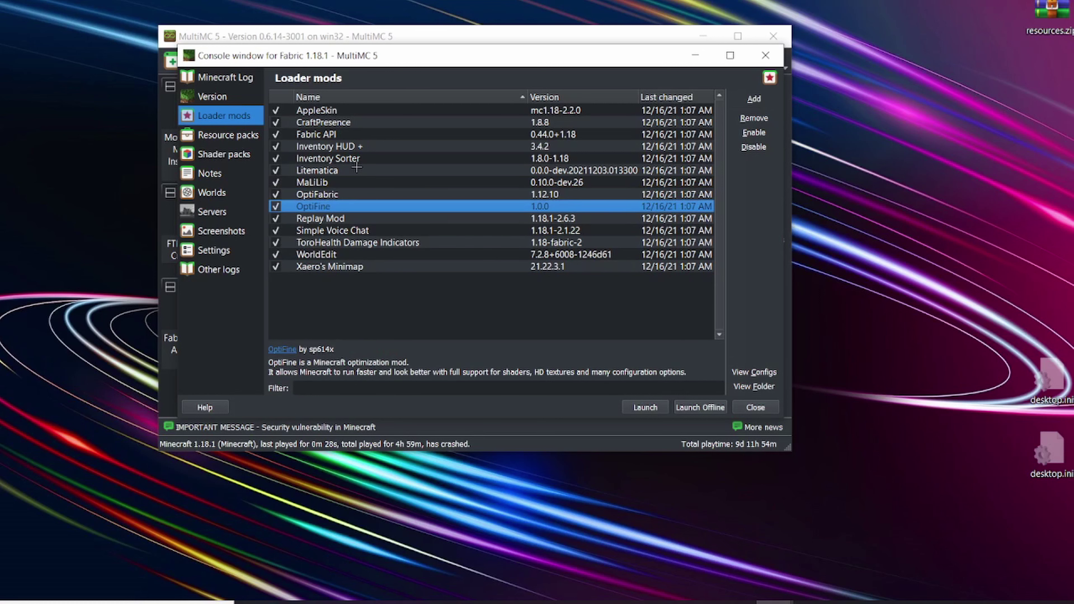
{"action": "left_click", "coordinate": [345, 171]}
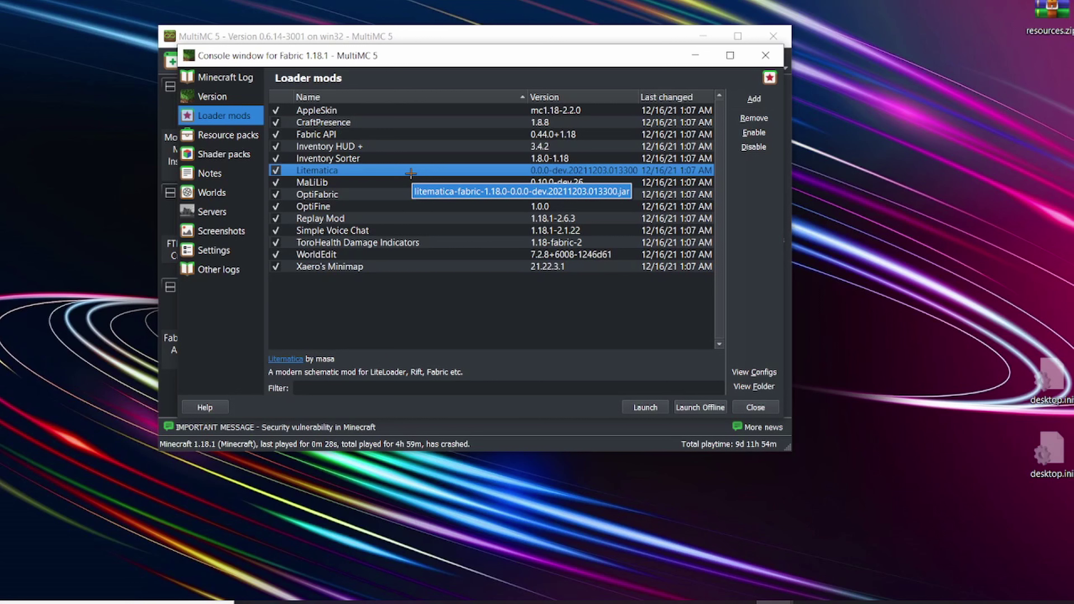
{"action": "left_click", "coordinate": [364, 124]}
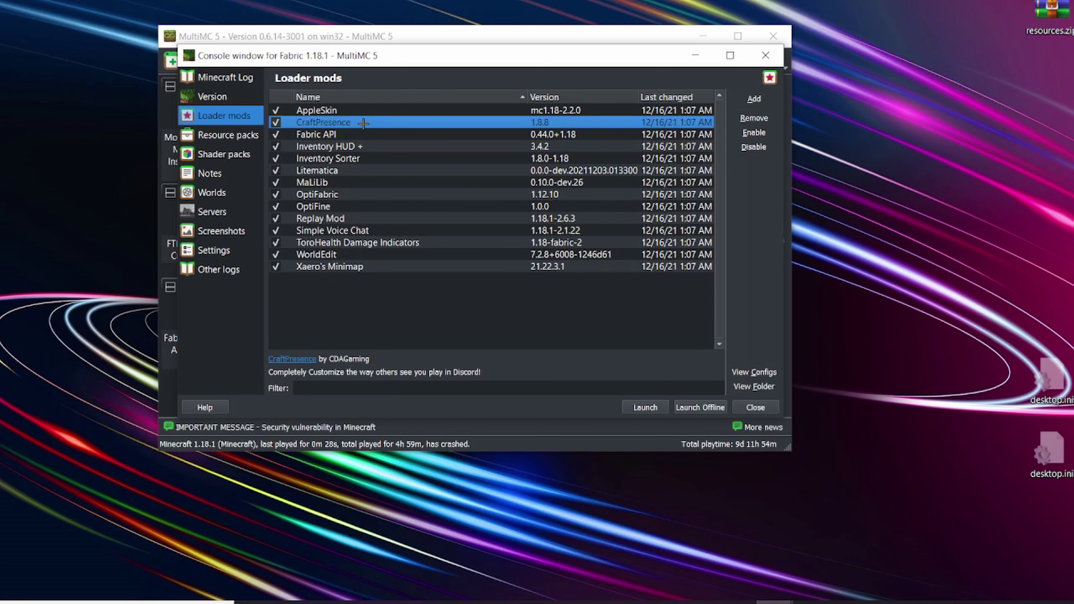
{"action": "left_click", "coordinate": [456, 307]}
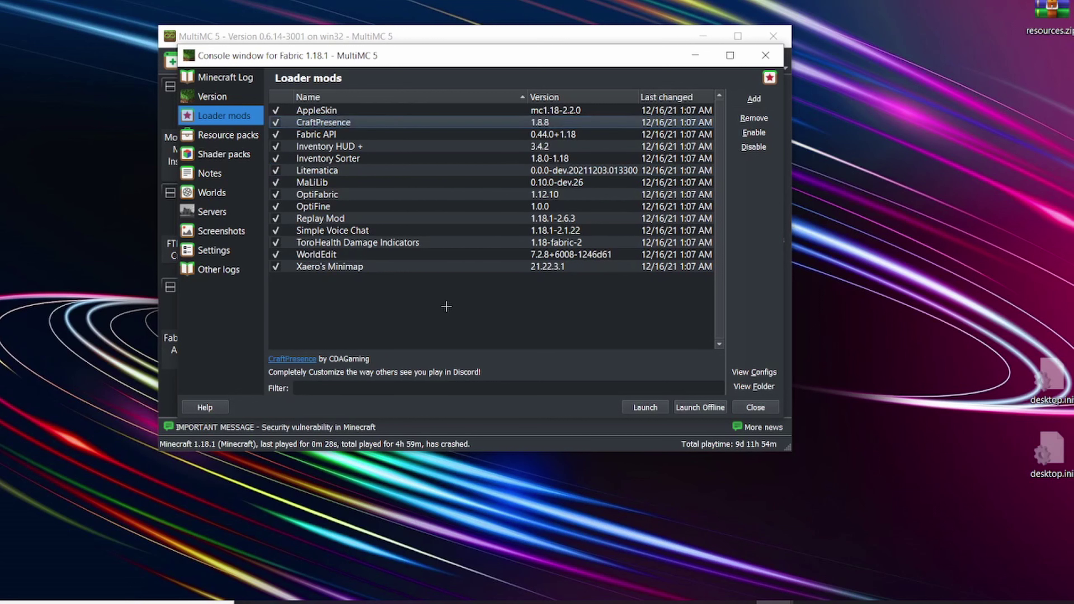
{"action": "left_click", "coordinate": [370, 254]}
{"action": "left_click", "coordinate": [353, 266]}
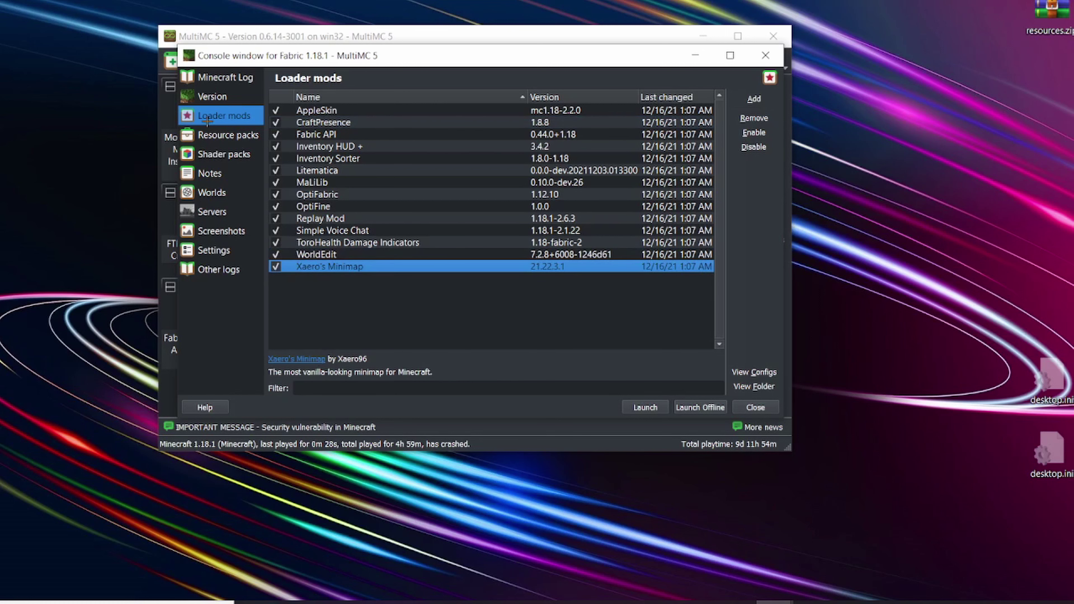
{"action": "left_click", "coordinate": [207, 101]}
{"action": "left_click", "coordinate": [214, 78]}
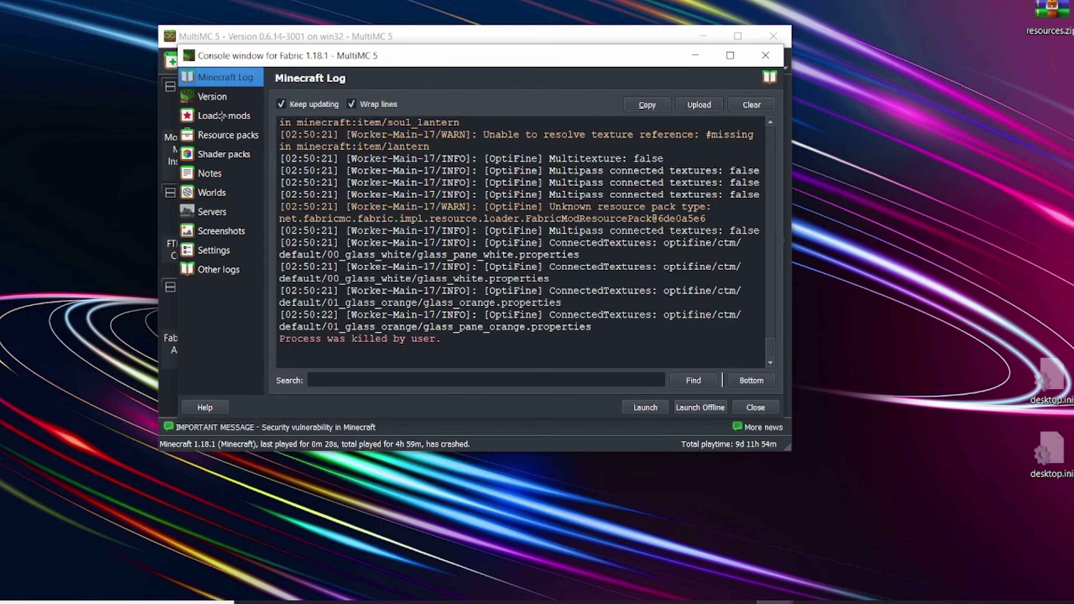
Step: Return to the loader mods, close the instance editor, and open global Settings
{"action": "left_click", "coordinate": [219, 117]}
{"action": "left_click", "coordinate": [760, 53]}
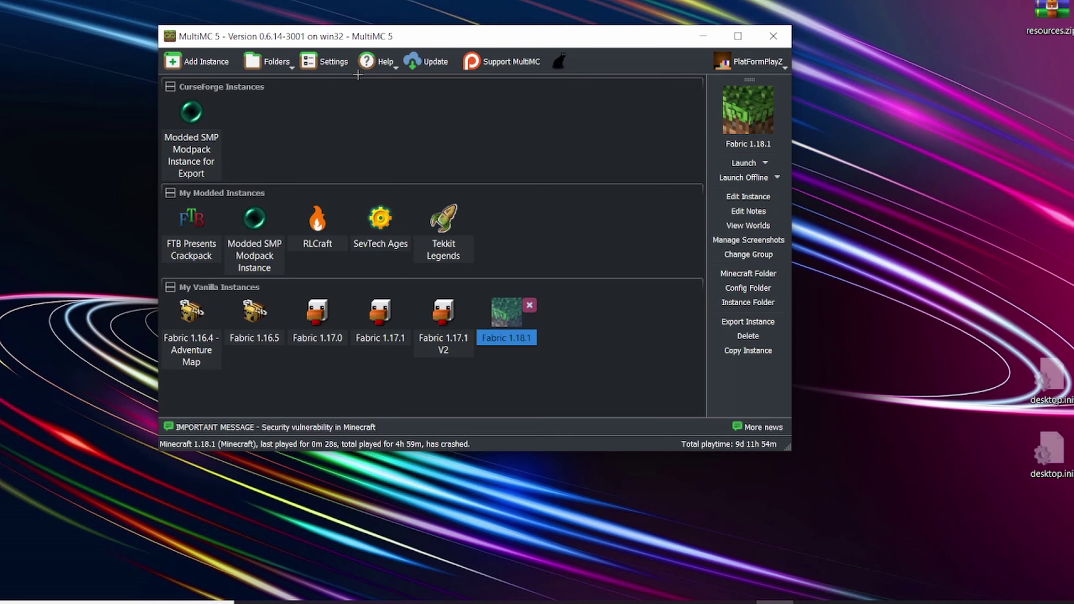
{"action": "left_click", "coordinate": [334, 60]}
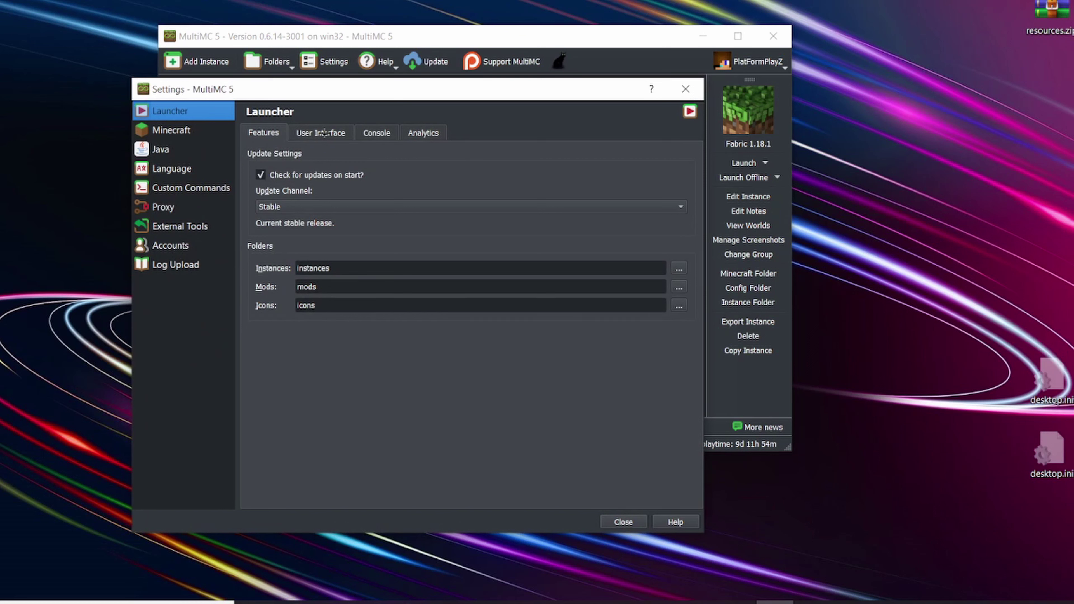
Step: On the User Interface page keep the Dark colour theme, then close Settings
{"action": "left_click_drag", "start_coordinate": [363, 91], "coordinate": [510, 141]}
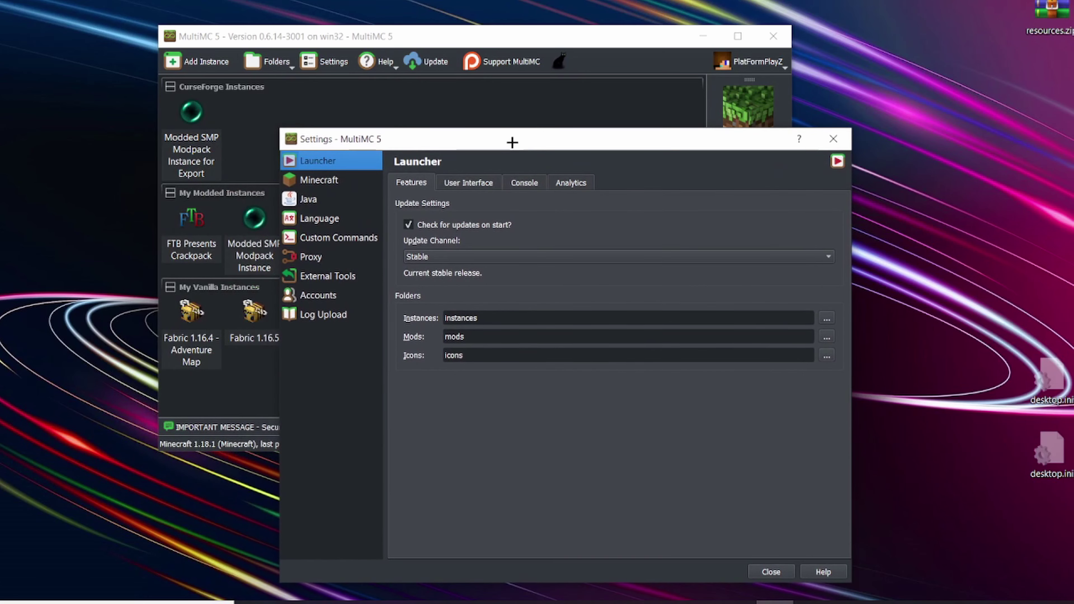
{"action": "left_click", "coordinate": [477, 182]}
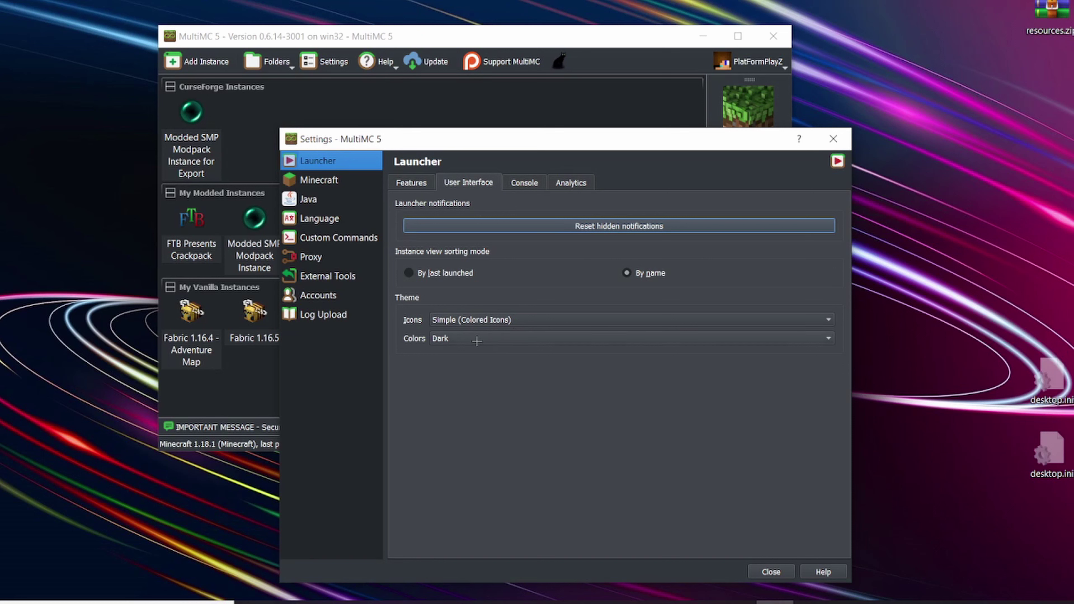
{"action": "left_click", "coordinate": [463, 341]}
{"action": "left_click", "coordinate": [467, 342]}
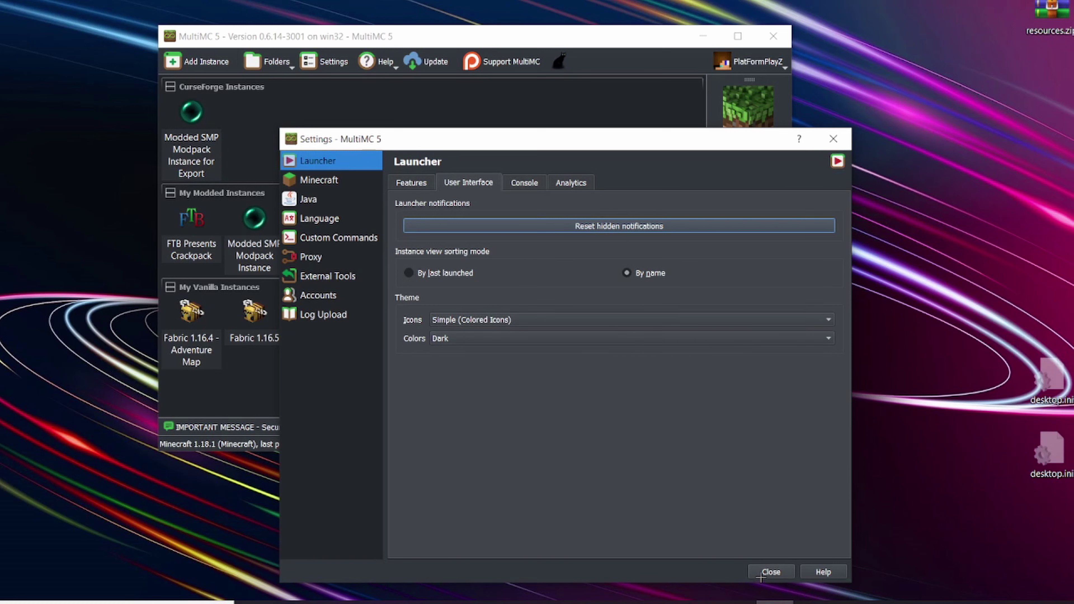
{"action": "left_click", "coordinate": [771, 572]}
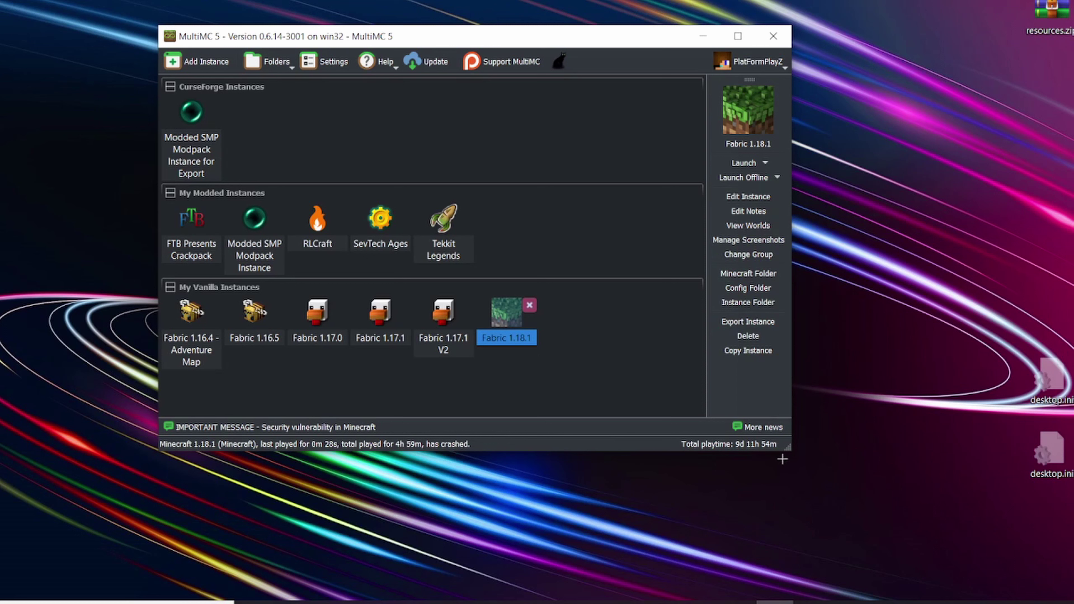
Step: Enlarge the MultiMC window and open Fabric 1.18.1's instance Settings page
{"action": "left_click_drag", "start_coordinate": [787, 448], "coordinate": [822, 500]}
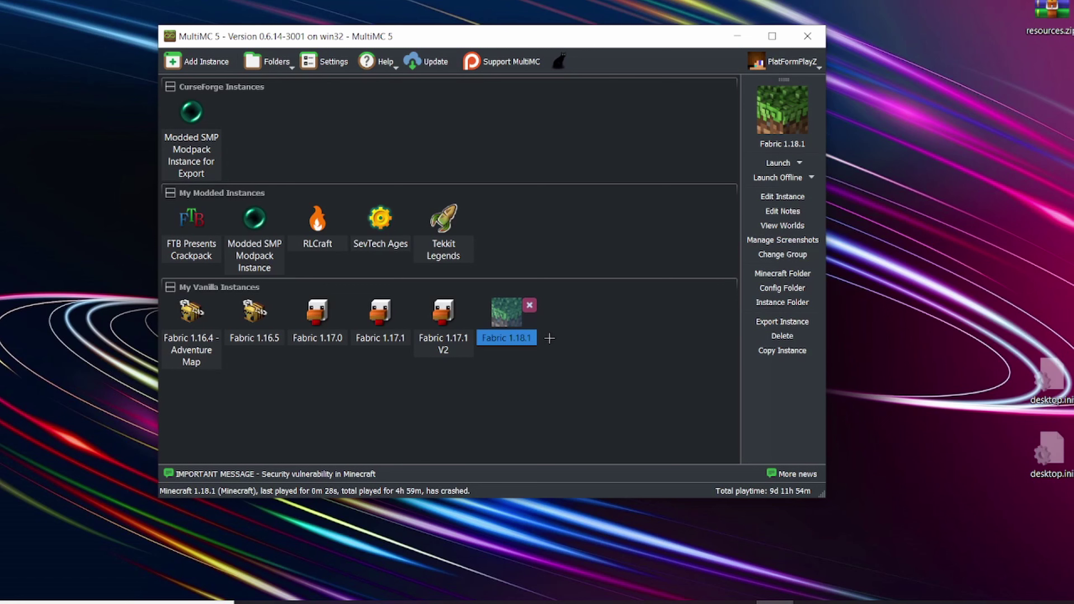
{"action": "left_click", "coordinate": [783, 196]}
{"action": "left_click", "coordinate": [227, 246]}
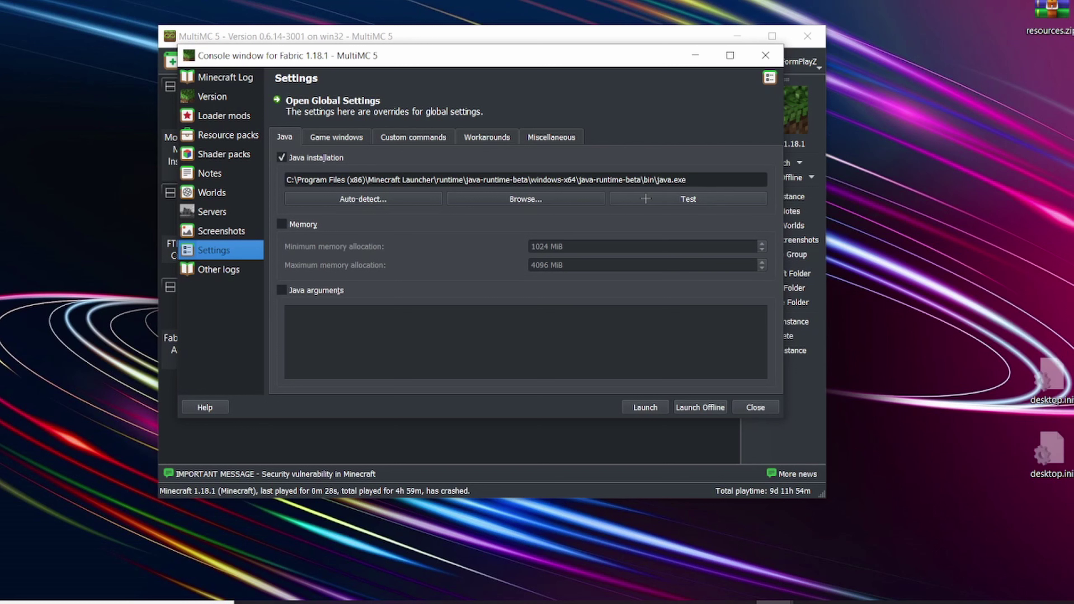
Step: Test the current Java path, confirming 17.0.1 works, then list the auto-detected Java versions
{"action": "left_click", "coordinate": [646, 199]}
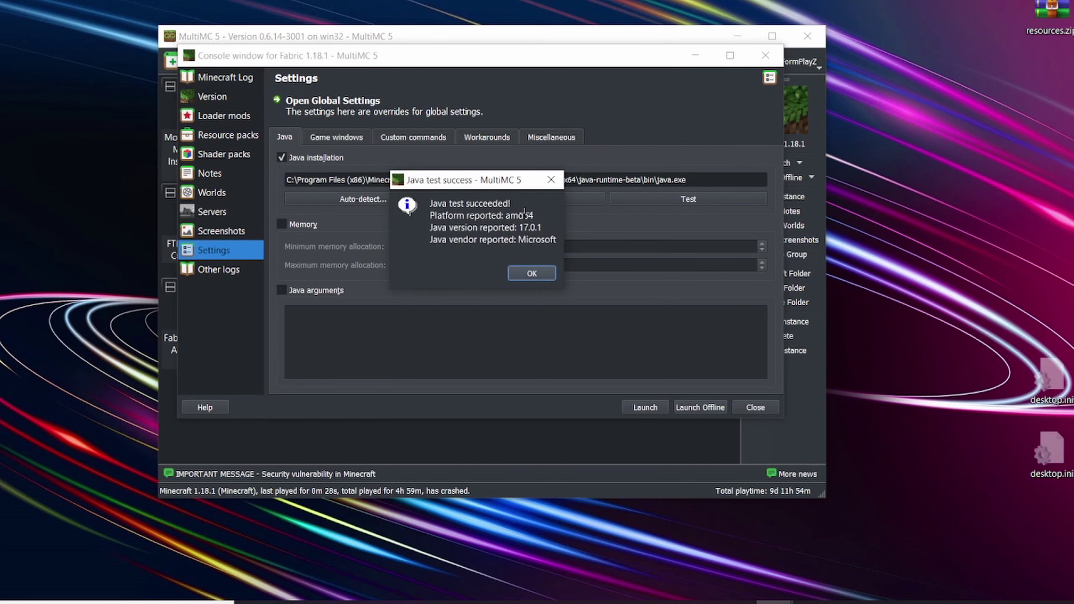
{"action": "left_click_drag", "start_coordinate": [474, 180], "coordinate": [510, 185]}
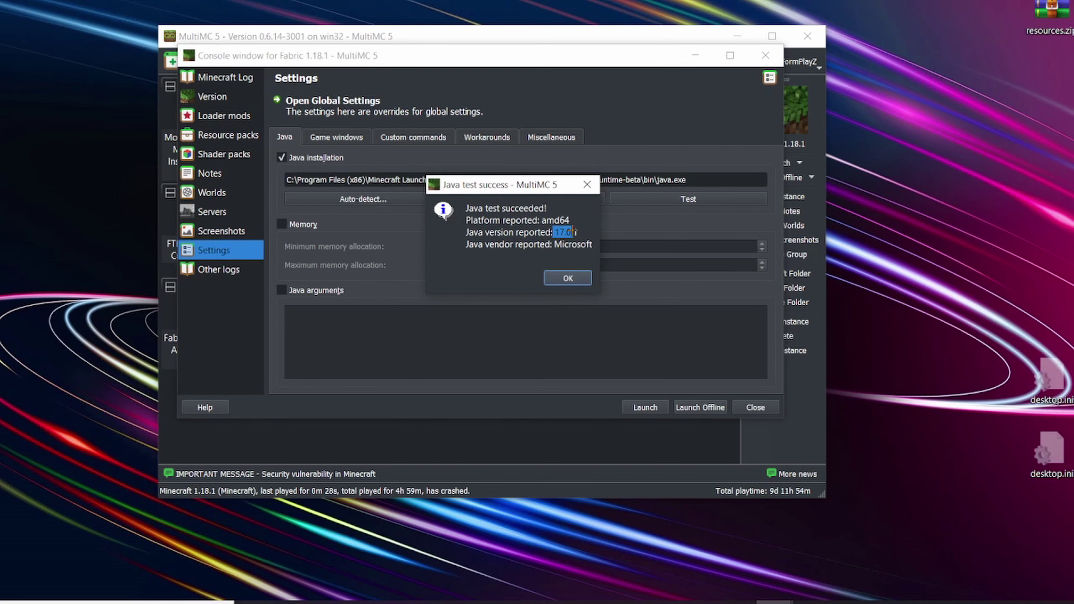
{"action": "left_click", "coordinate": [587, 184]}
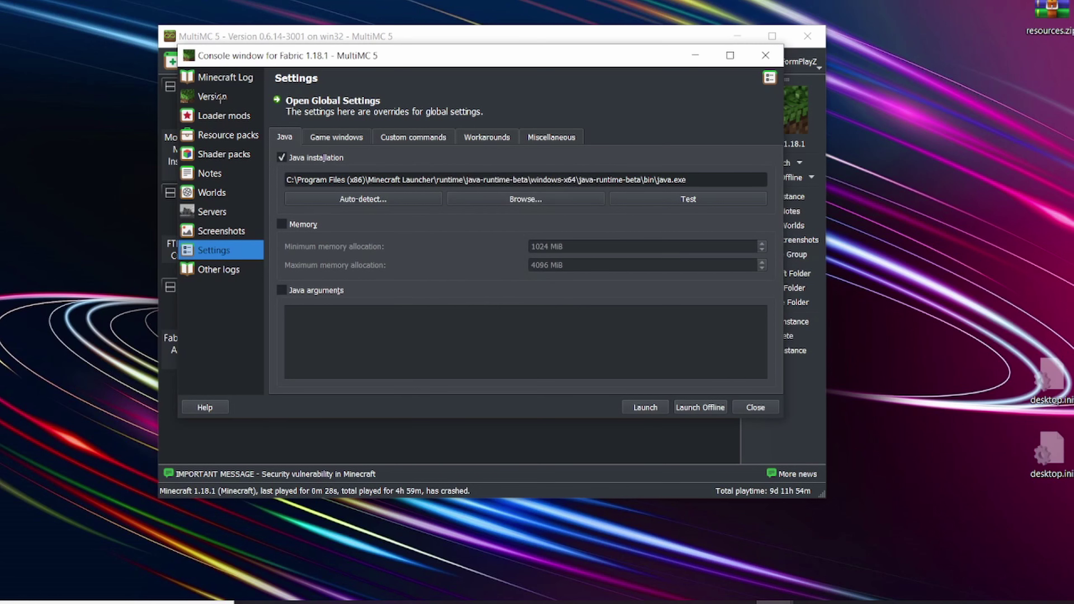
{"action": "left_click", "coordinate": [378, 200]}
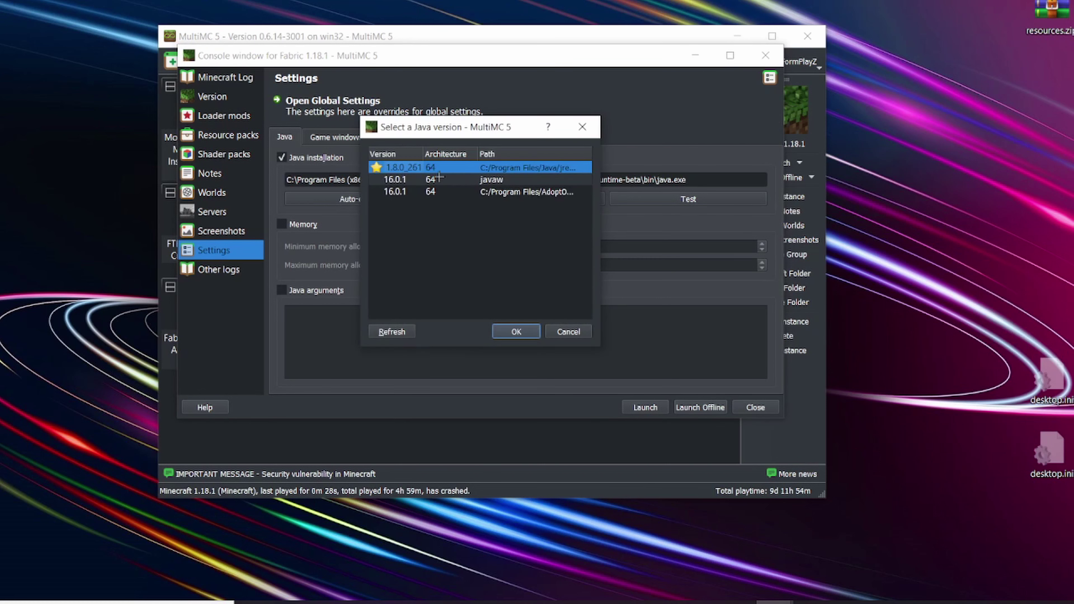
Step: Switch the instance to Java 1.8.0_261 and run the Java test on it
{"action": "left_click", "coordinate": [516, 331]}
{"action": "left_click", "coordinate": [643, 197]}
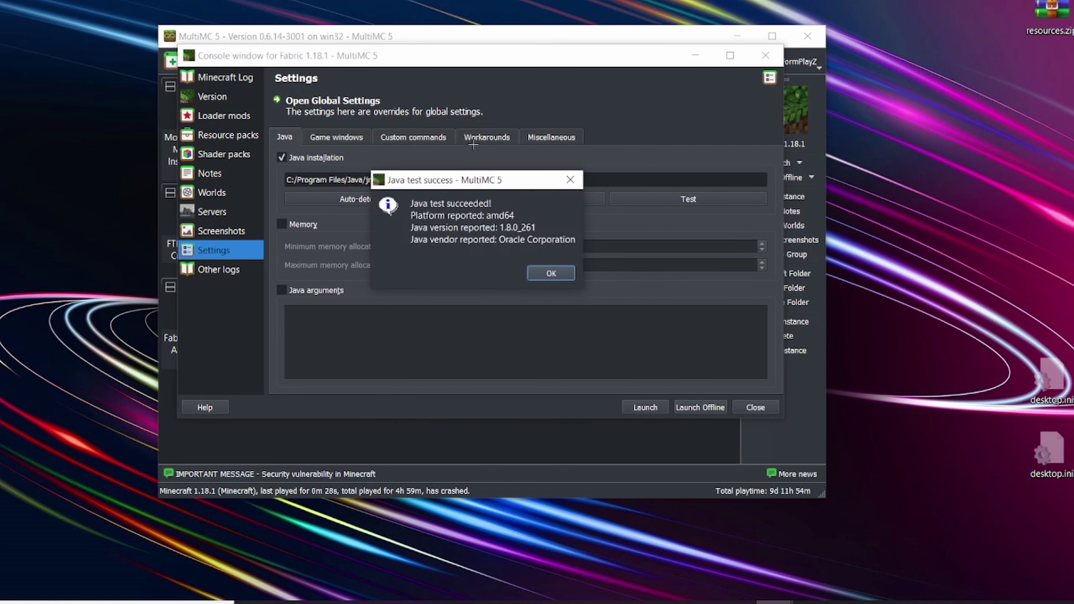
{"action": "left_click_drag", "start_coordinate": [506, 227], "coordinate": [532, 238]}
{"action": "left_click", "coordinate": [551, 272]}
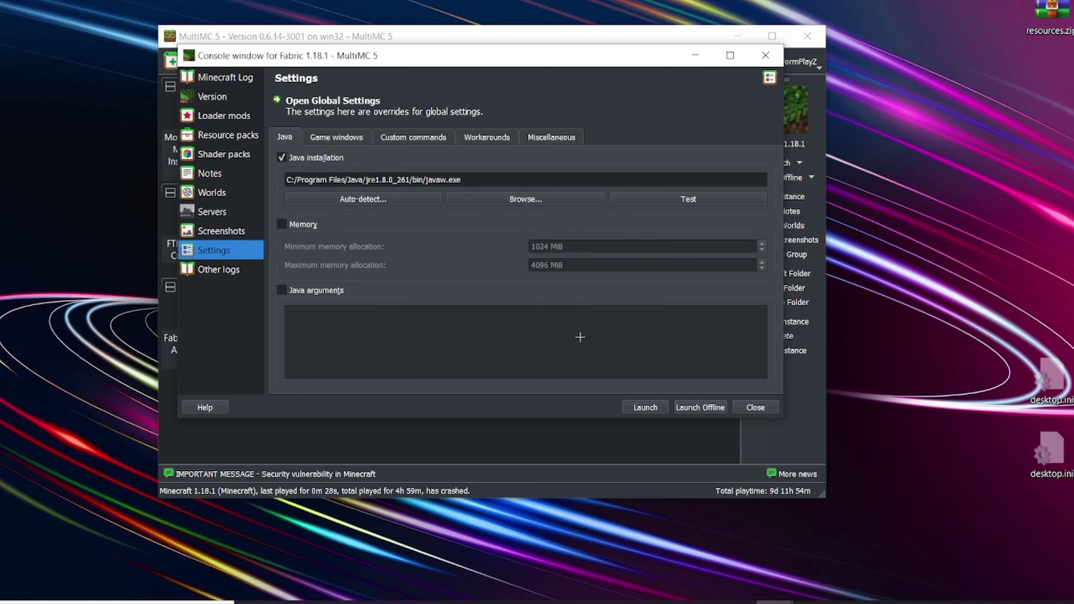
Step: Launch Fabric 1.18.1 and read the log error that Minecraft 1.18 requires Java 17
{"action": "left_click", "coordinate": [634, 407]}
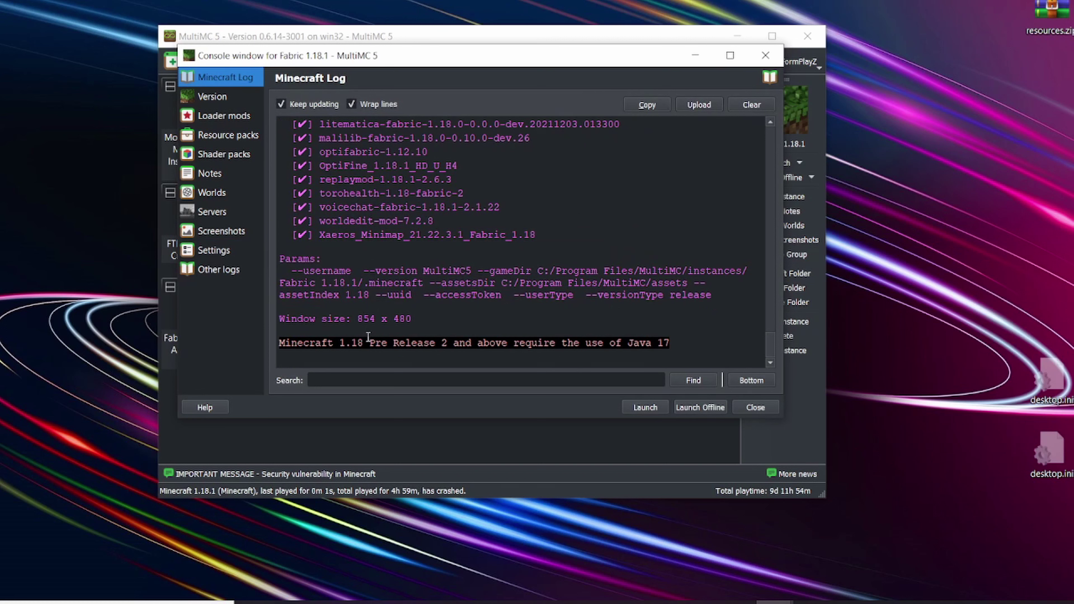
{"action": "left_click_drag", "start_coordinate": [341, 338], "coordinate": [406, 350]}
{"action": "left_click", "coordinate": [444, 345]}
{"action": "double_click", "coordinate": [661, 344]}
{"action": "left_click", "coordinate": [663, 343]}
{"action": "left_click", "coordinate": [214, 250]}
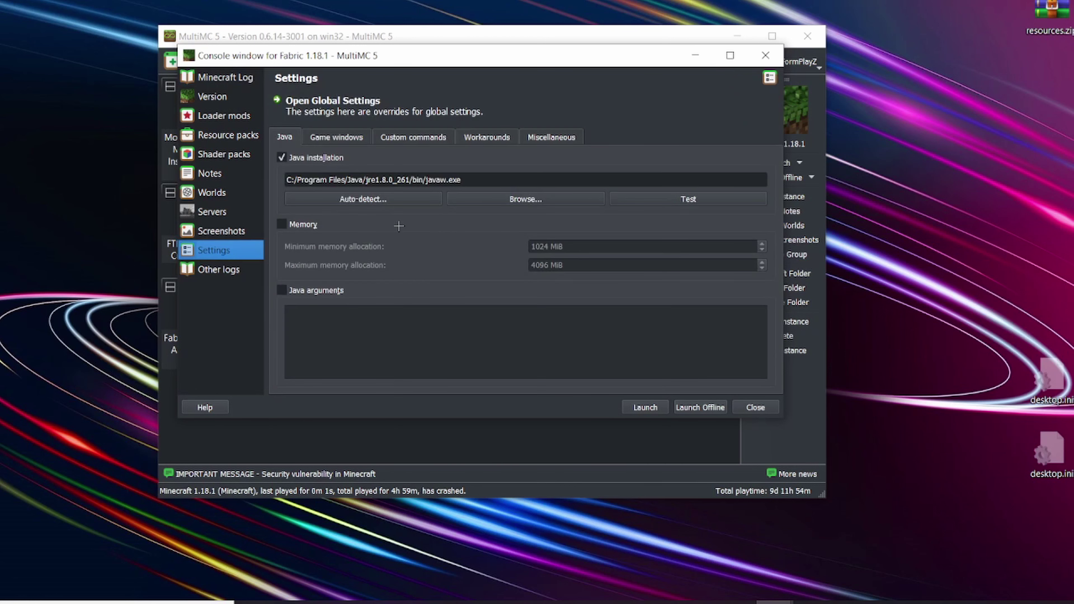
Step: Set the instance's Java path to the Minecraft Launcher's bundled java.exe
{"action": "left_click", "coordinate": [547, 201]}
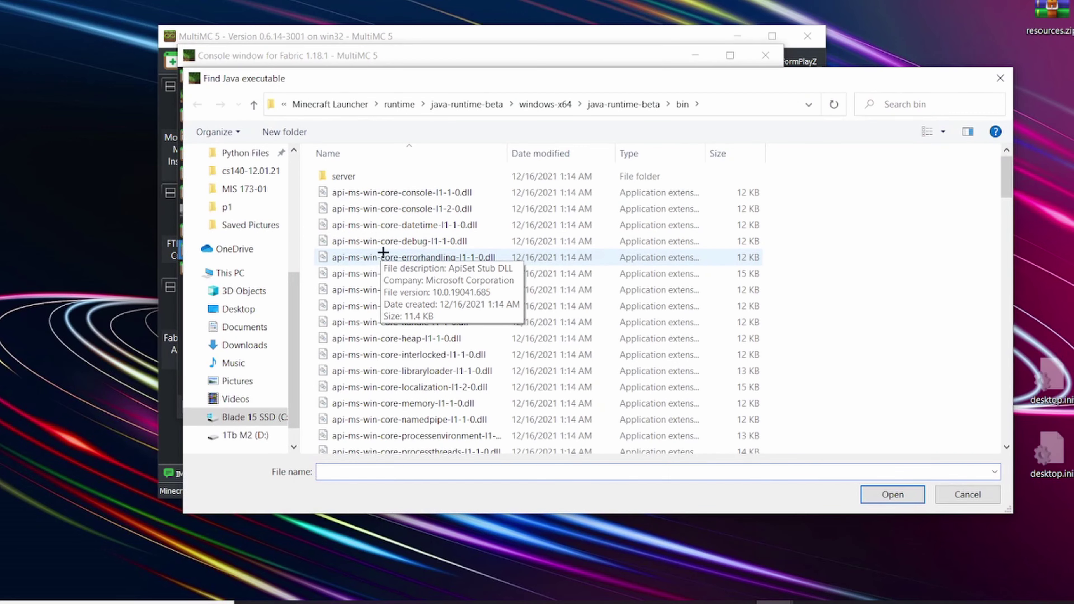
{"action": "scroll", "coordinate": [383, 252], "scroll_direction": "down", "scroll_amount": 15}
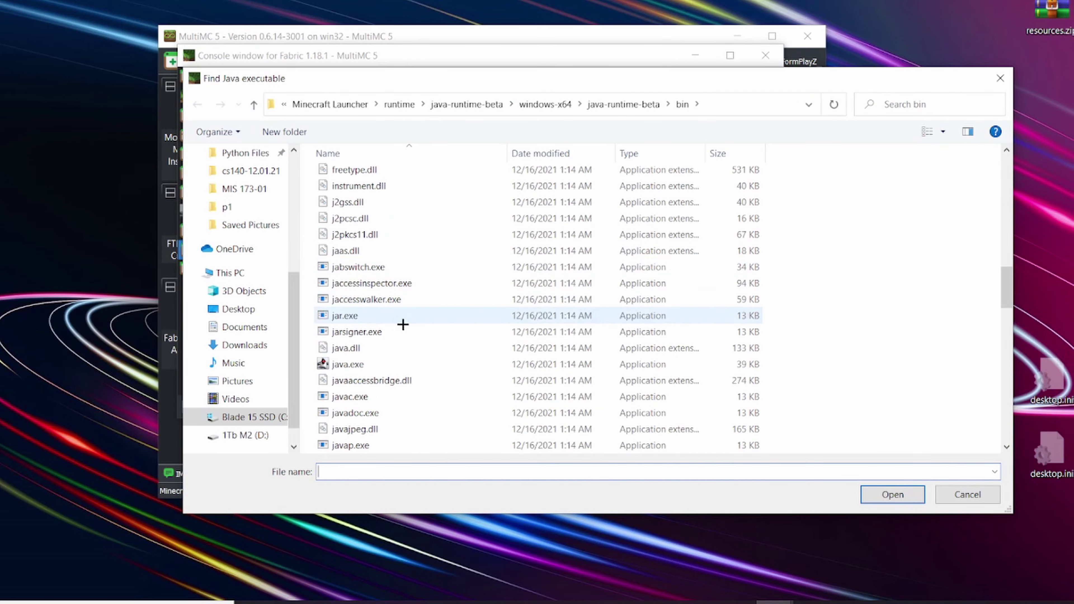
{"action": "left_click", "coordinate": [403, 361]}
{"action": "left_click", "coordinate": [891, 494]}
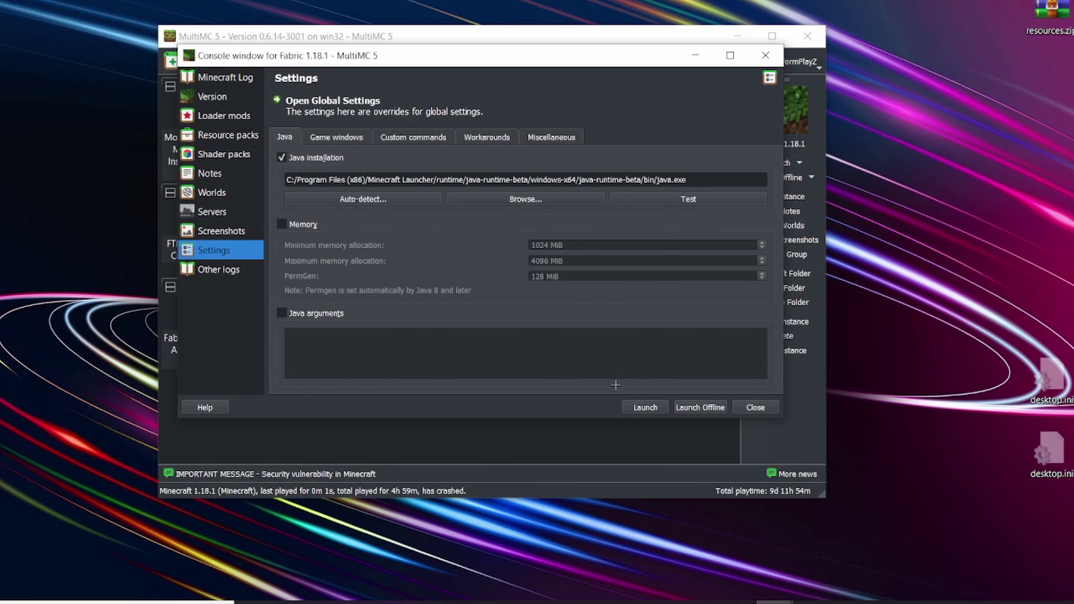
Step: Confirm java.exe tests as Java 17.0.1, then close the instance window
{"action": "left_click", "coordinate": [704, 198]}
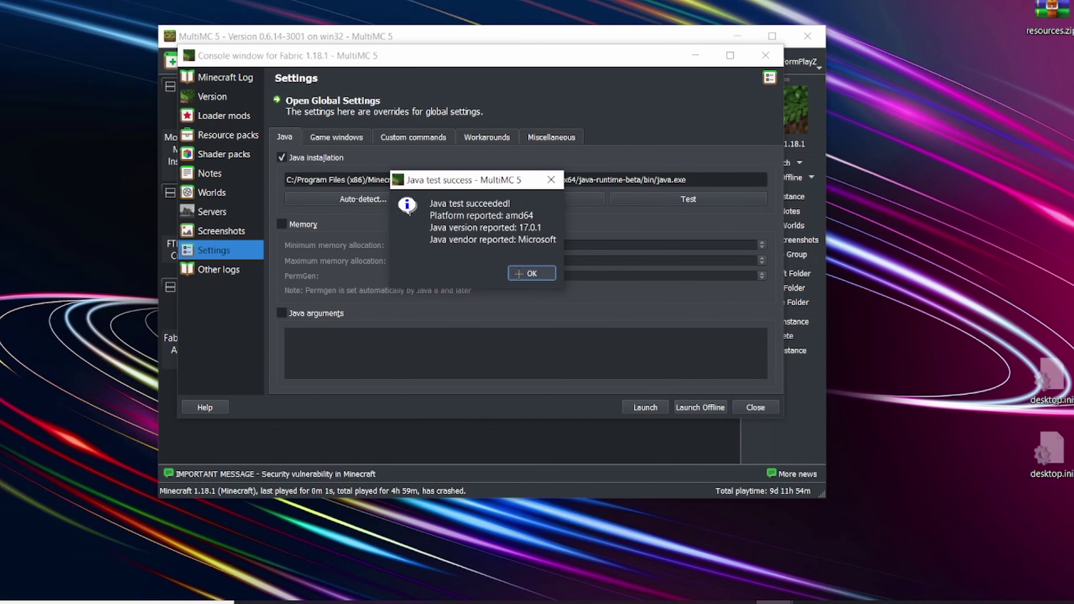
{"action": "left_click", "coordinate": [519, 274]}
{"action": "left_click", "coordinate": [762, 406]}
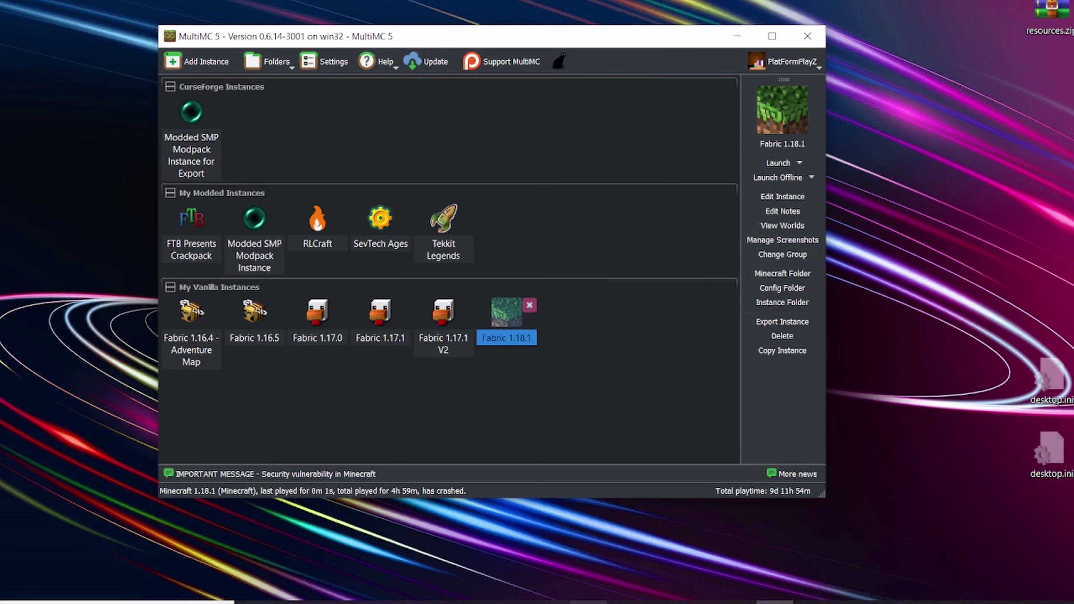
{"action": "left_click", "coordinate": [589, 603]}
{"action": "left_click", "coordinate": [237, 409]}
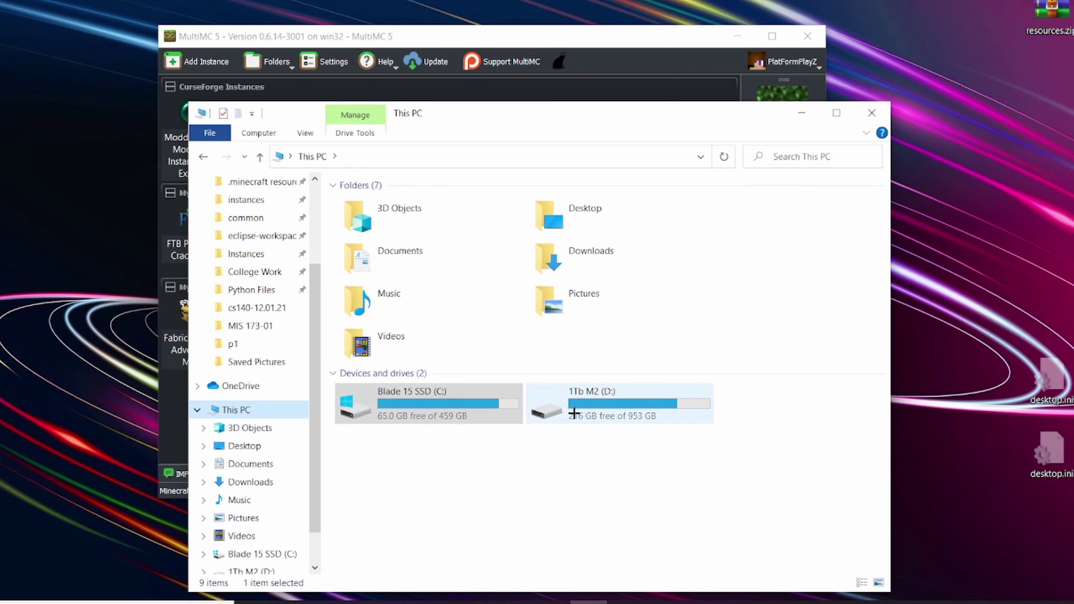
{"action": "double_click", "coordinate": [574, 413]}
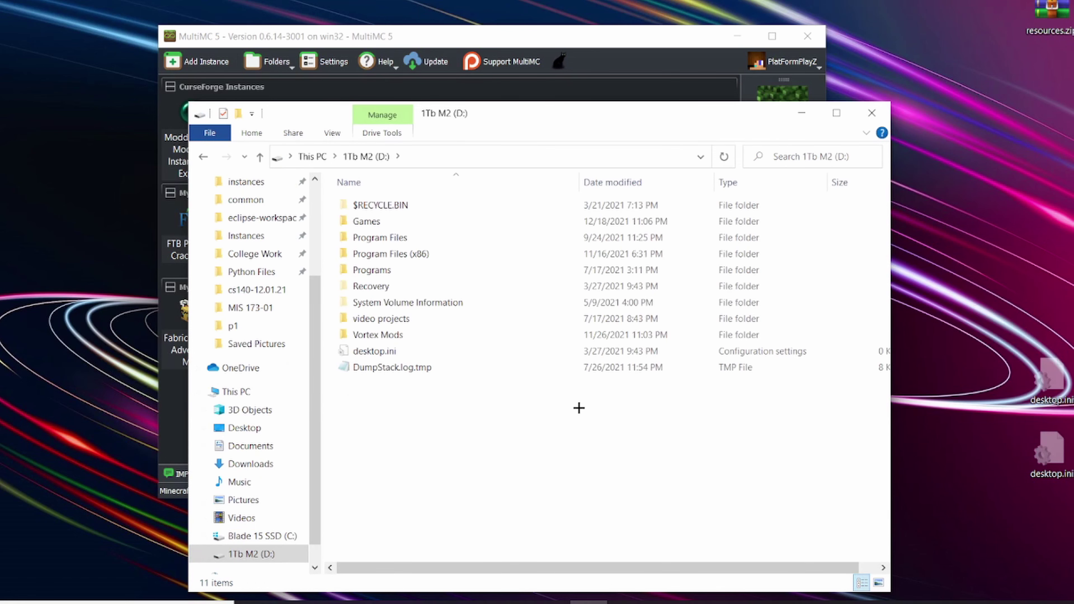
{"action": "left_click", "coordinate": [313, 156]}
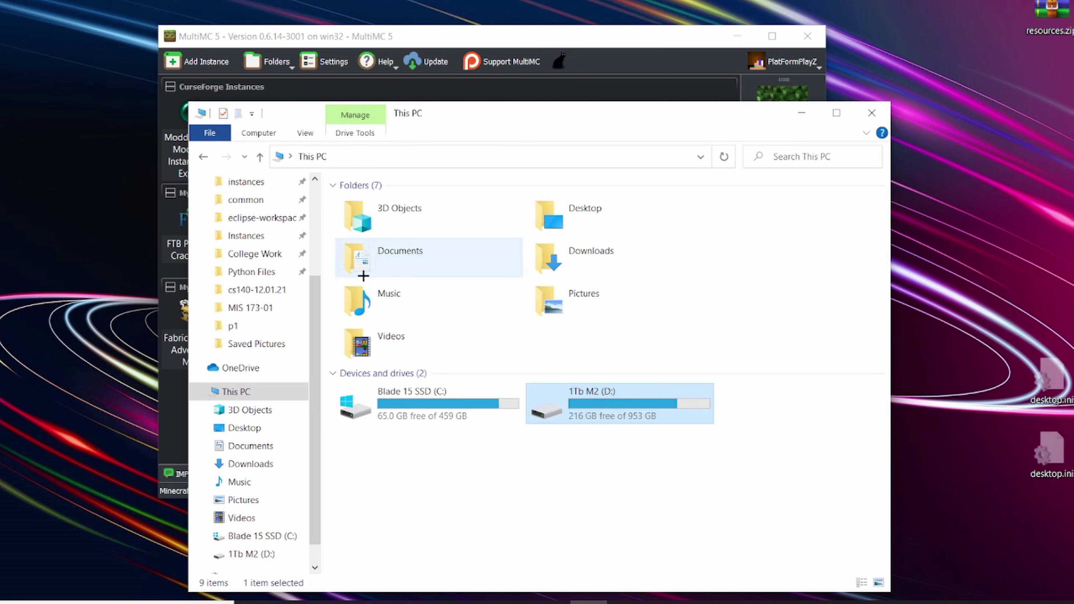
{"action": "double_click", "coordinate": [412, 407]}
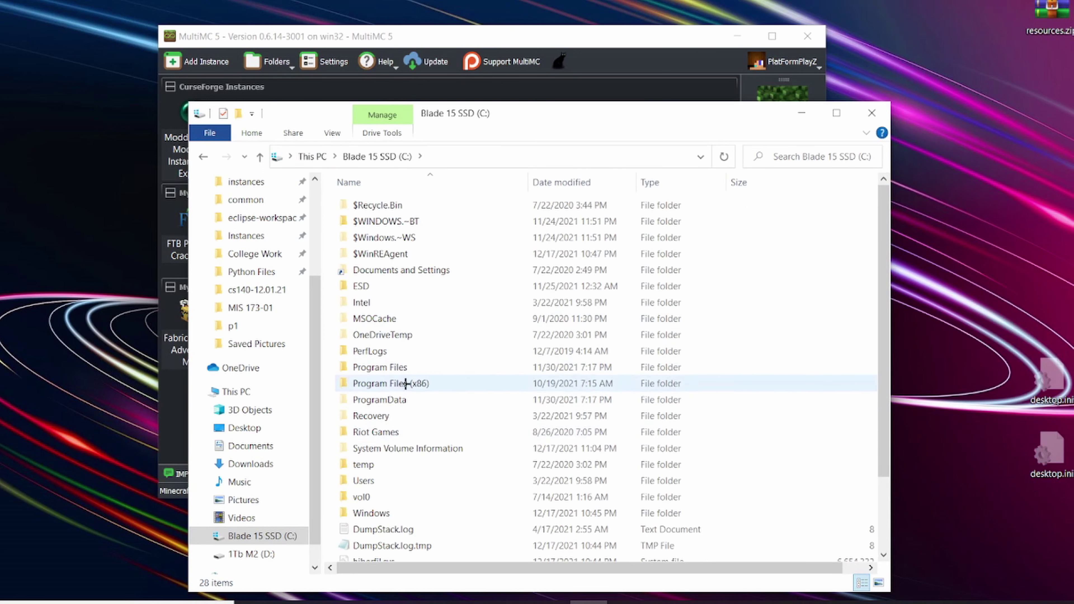
{"action": "left_click", "coordinate": [870, 114]}
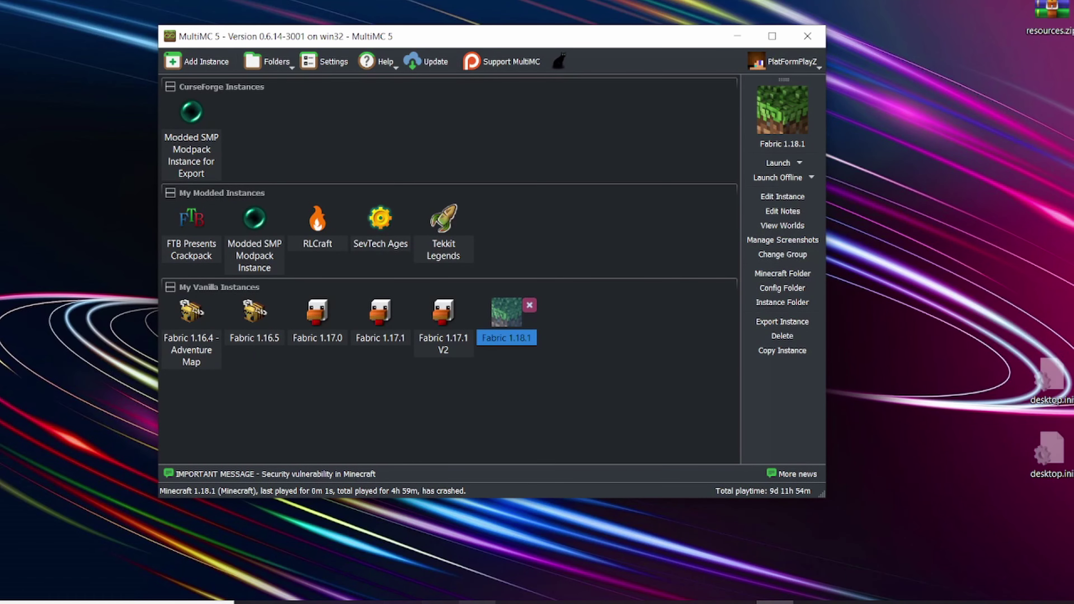
{"action": "left_click", "coordinate": [589, 602]}
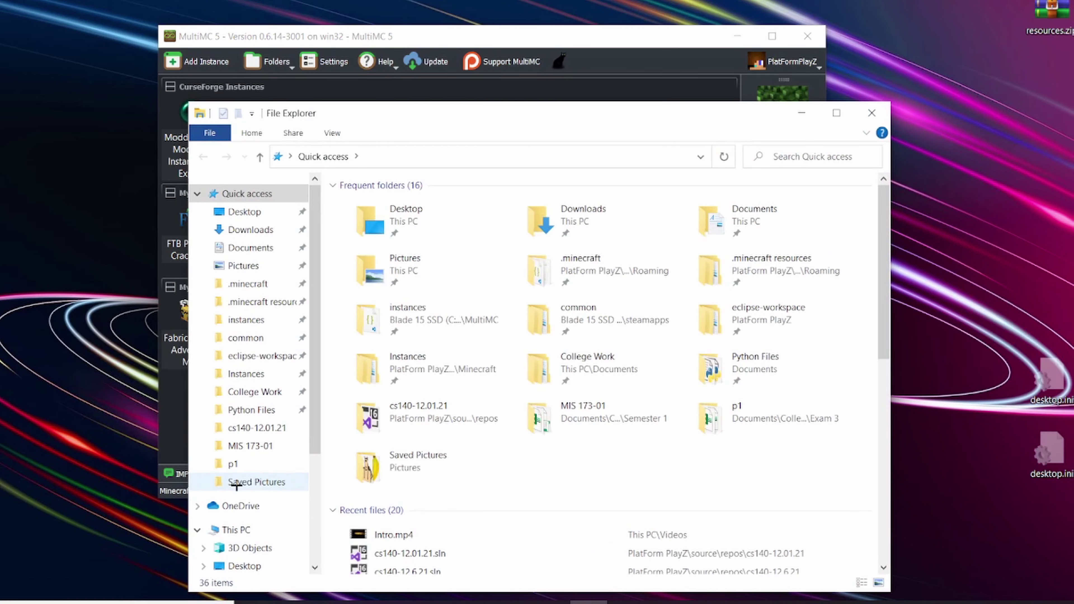
{"action": "left_click", "coordinate": [231, 530]}
{"action": "left_click", "coordinate": [821, 160]}
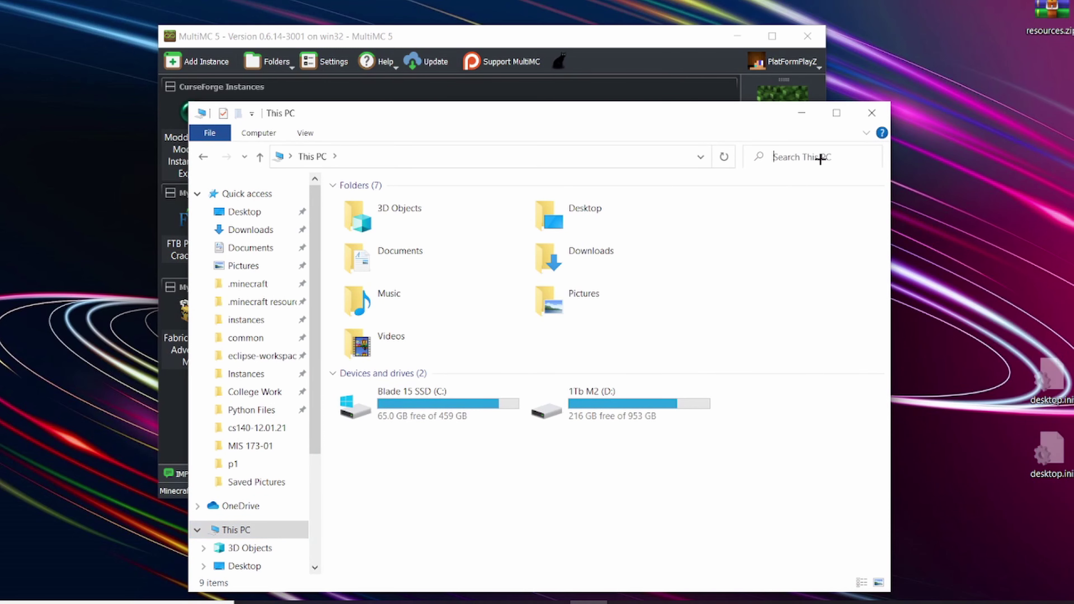
{"action": "left_click", "coordinate": [881, 121]}
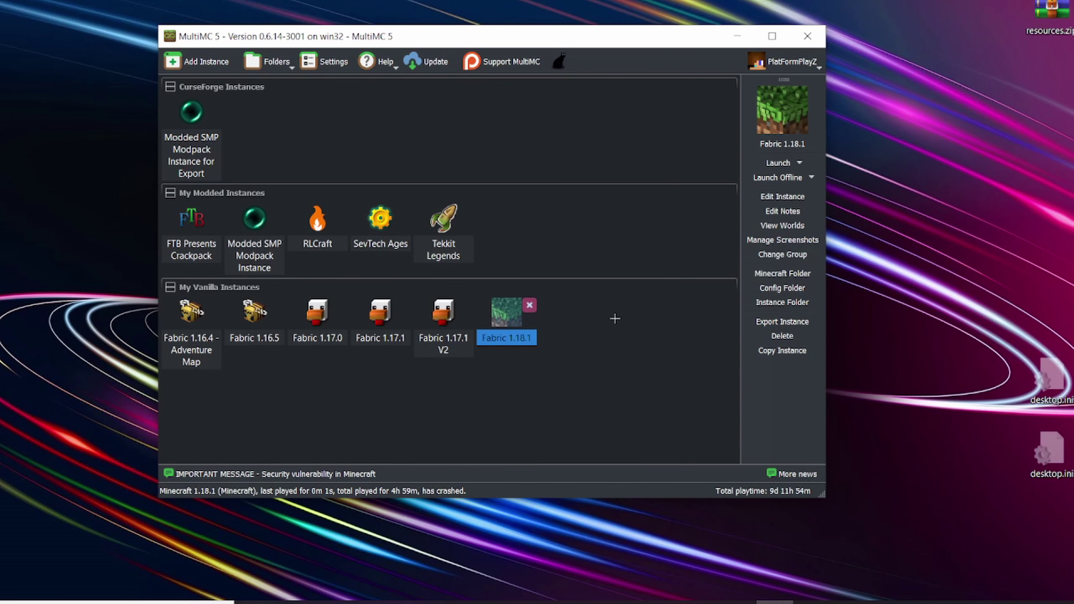